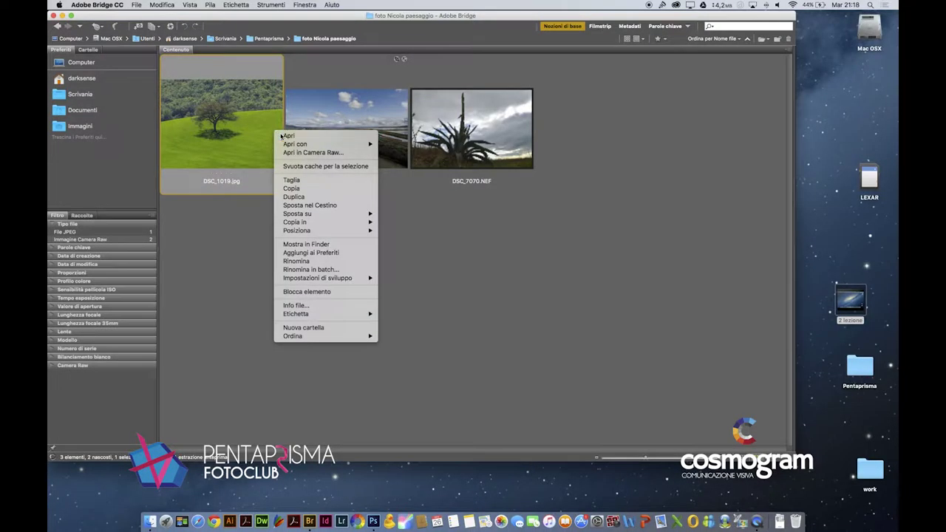
Step: Open DSC_1019.jpg from Bridge in Photoshop, choosing to keep its embedded colour profile
{"action": "left_click", "coordinate": [288, 135]}
{"action": "left_click", "coordinate": [447, 231]}
Step: Open the photo with its embedded sRGB profile and view the Red, Green and Blue channels
{"action": "left_click", "coordinate": [545, 280]}
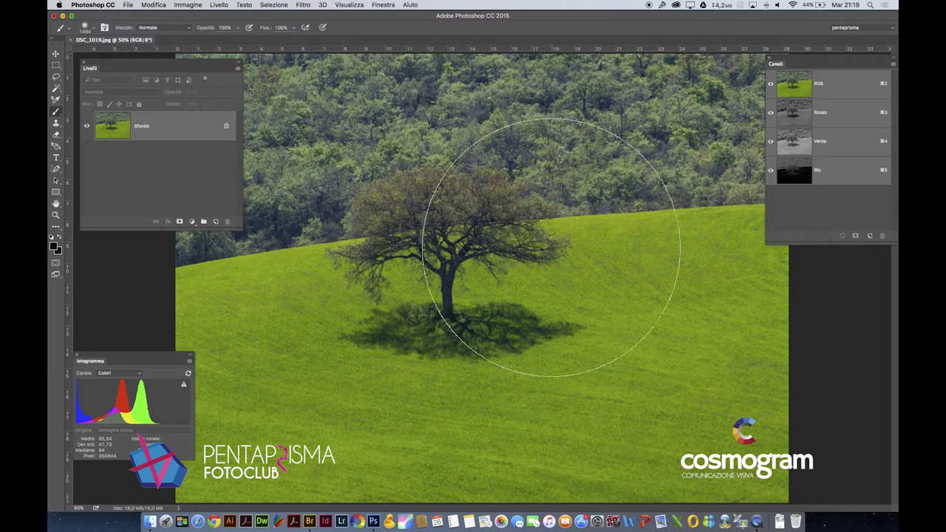
{"action": "left_click", "coordinate": [792, 112]}
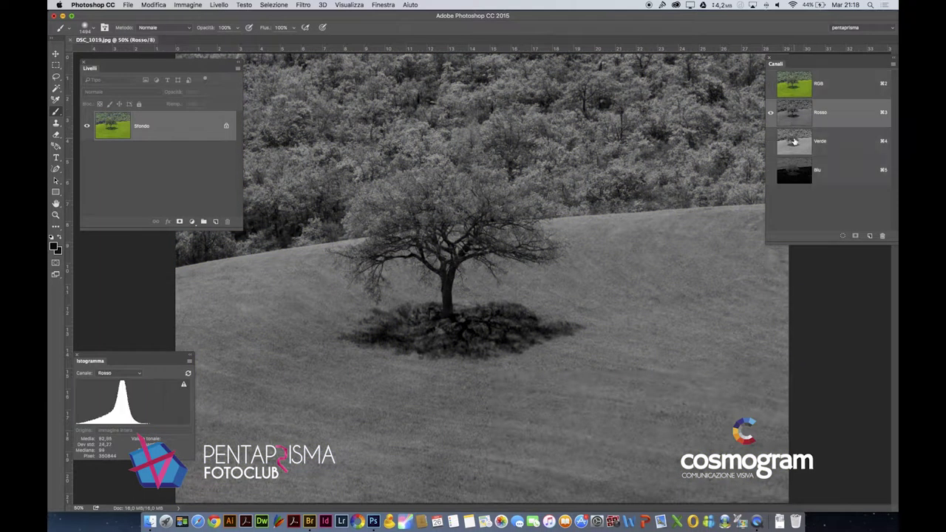
{"action": "left_click", "coordinate": [794, 141]}
{"action": "left_click", "coordinate": [794, 169]}
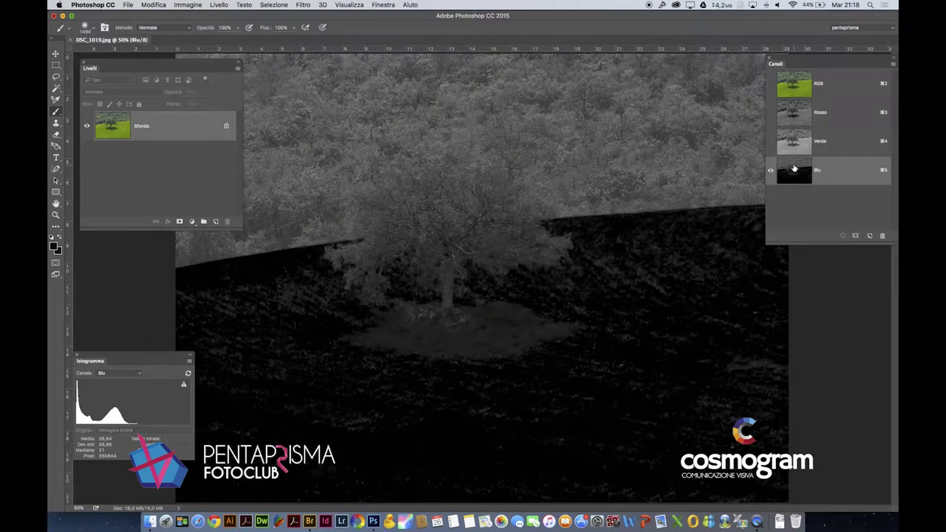
{"action": "left_click", "coordinate": [792, 141]}
{"action": "left_click", "coordinate": [793, 110]}
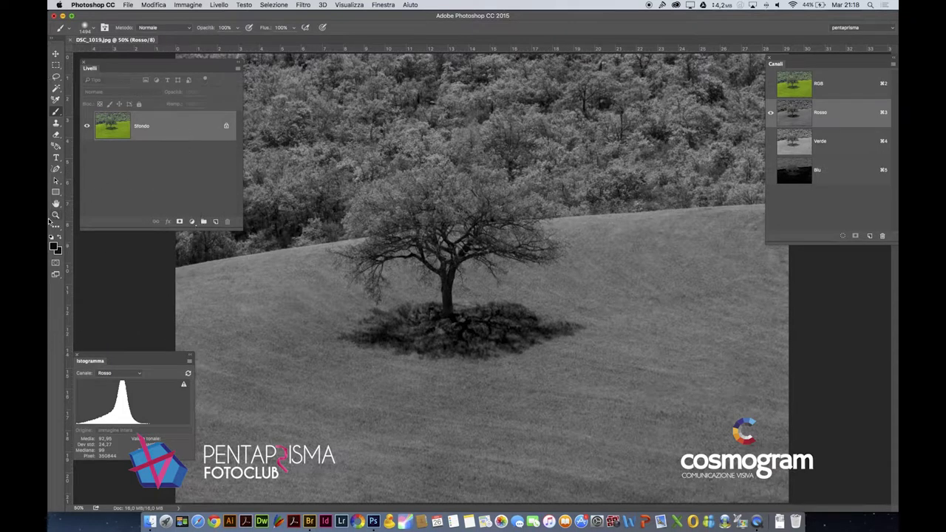
Step: Zoom in on the tree to compare red and green channels, then fit the image and restore RGB
{"action": "left_click", "coordinate": [55, 215]}
{"action": "left_click_drag", "start_coordinate": [425, 153], "coordinate": [466, 204]}
{"action": "left_click", "coordinate": [805, 148]}
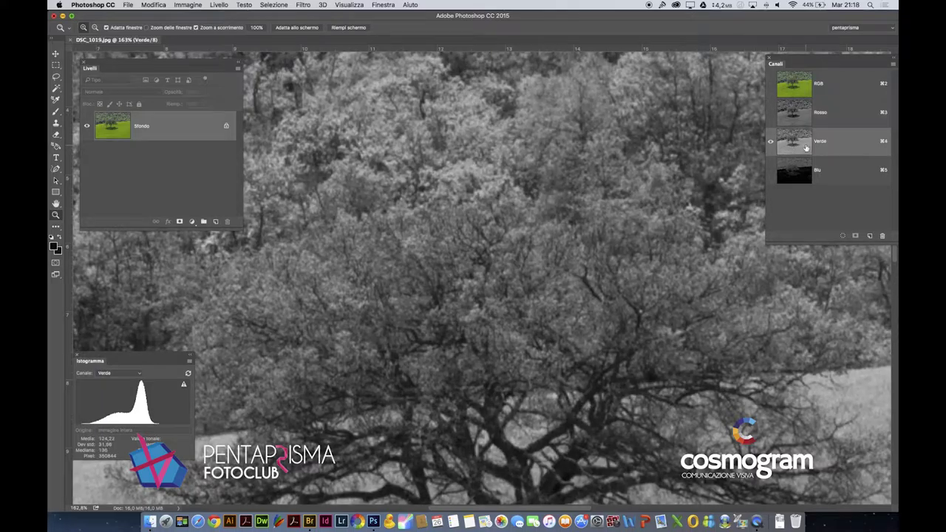
{"action": "left_click", "coordinate": [790, 117]}
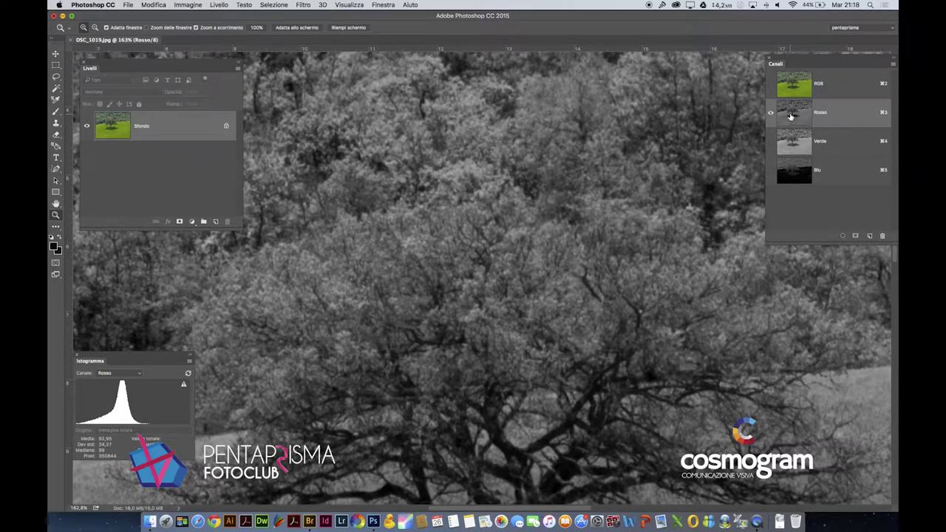
{"action": "left_click", "coordinate": [796, 137]}
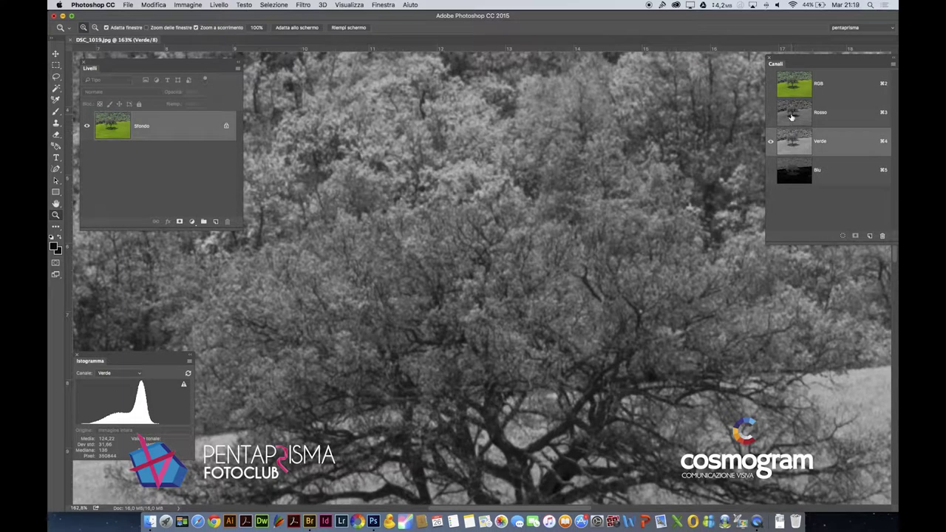
{"action": "left_click", "coordinate": [790, 115]}
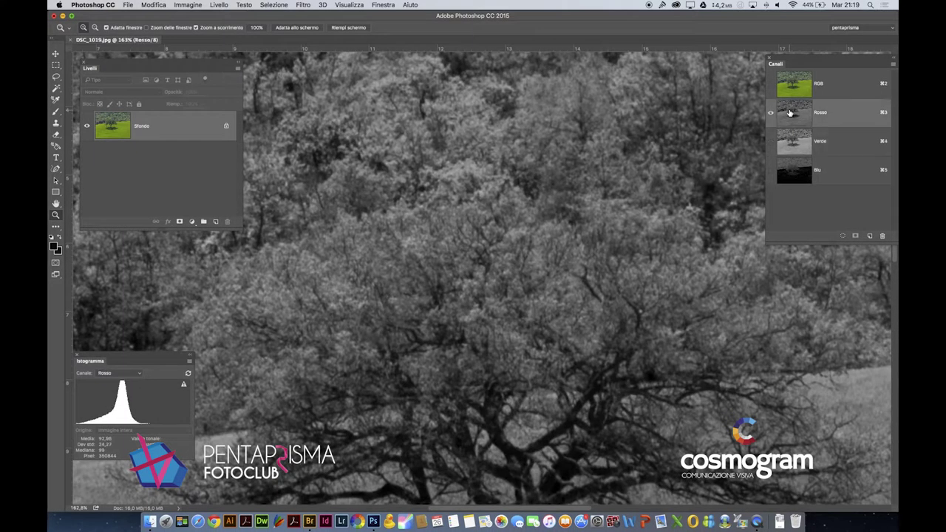
{"action": "double_click", "coordinate": [56, 205]}
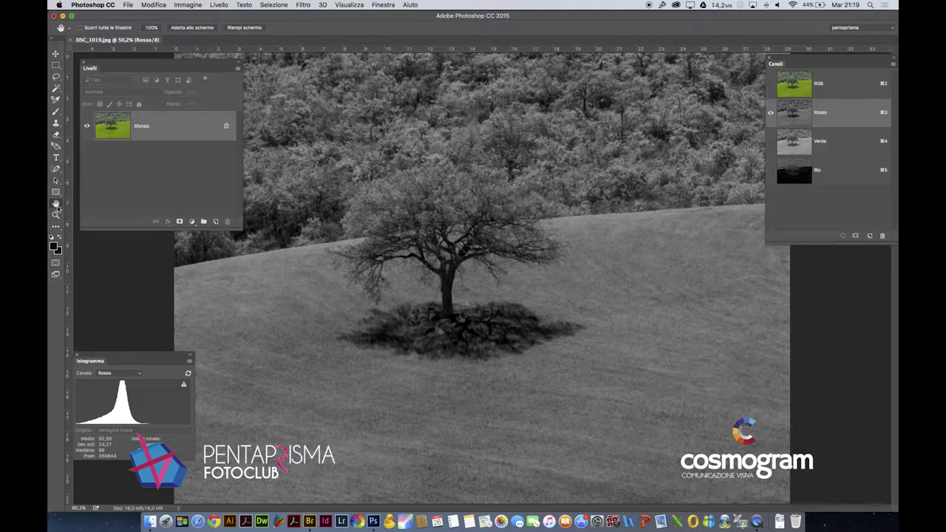
{"action": "left_click", "coordinate": [795, 85]}
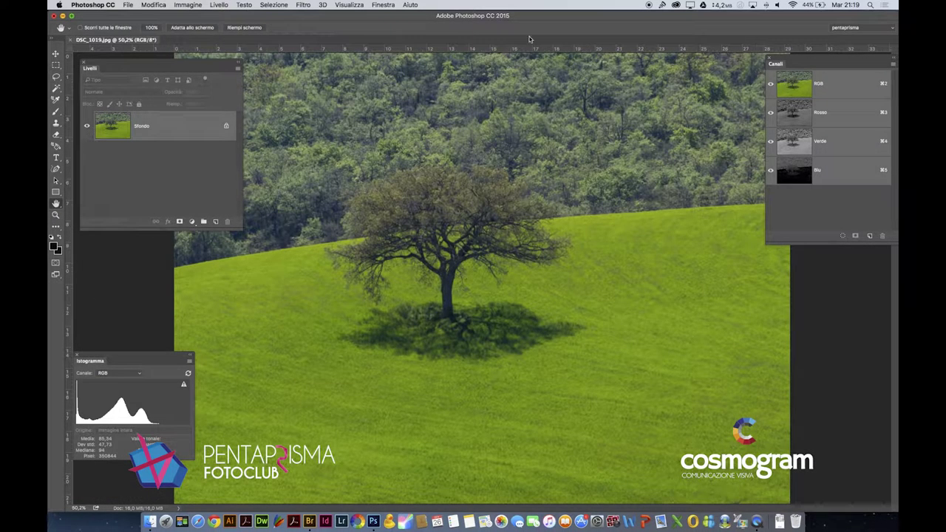
Step: Open Colour Range, sample the tree's colours and raise Tolerance to 48
{"action": "left_click", "coordinate": [273, 5]}
{"action": "left_click", "coordinate": [317, 94]}
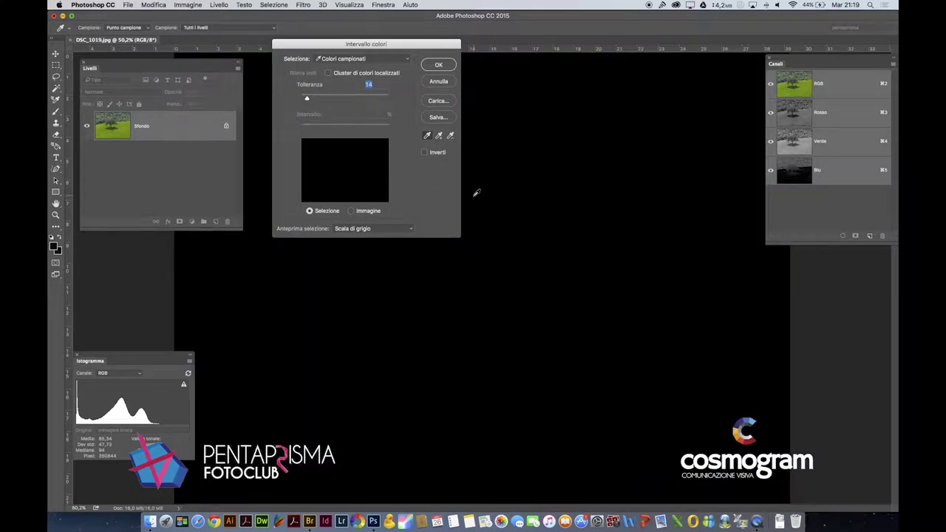
{"action": "left_click", "coordinate": [477, 194]}
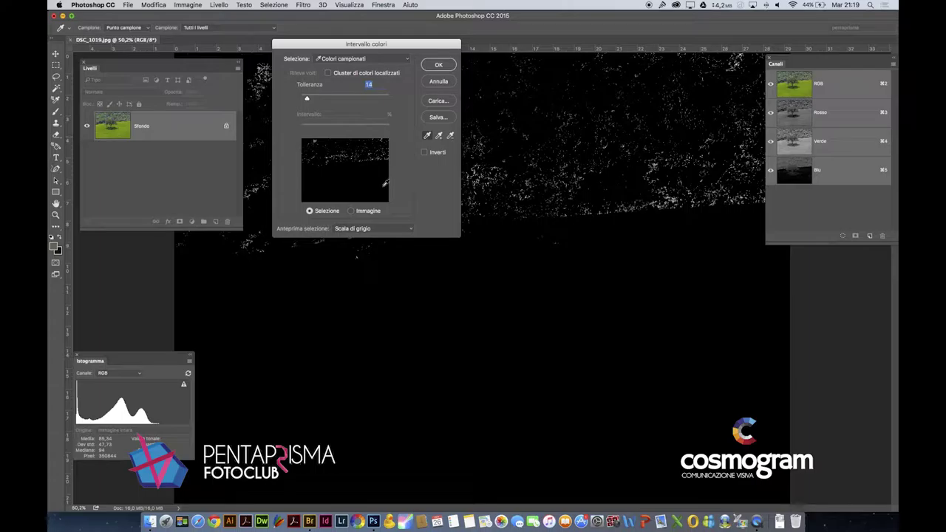
{"action": "left_click", "coordinate": [383, 228]}
{"action": "left_click", "coordinate": [385, 218]}
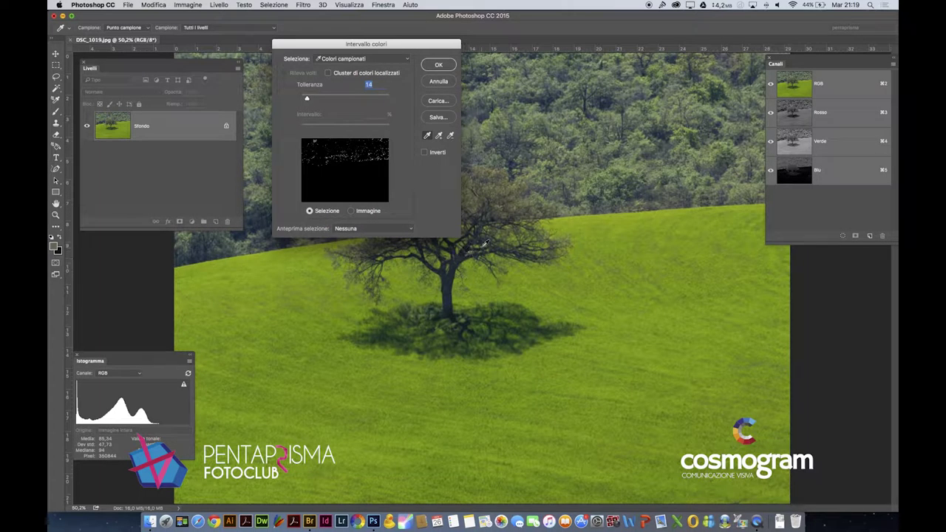
{"action": "left_click", "coordinate": [498, 209]}
{"action": "left_click", "coordinate": [322, 98]}
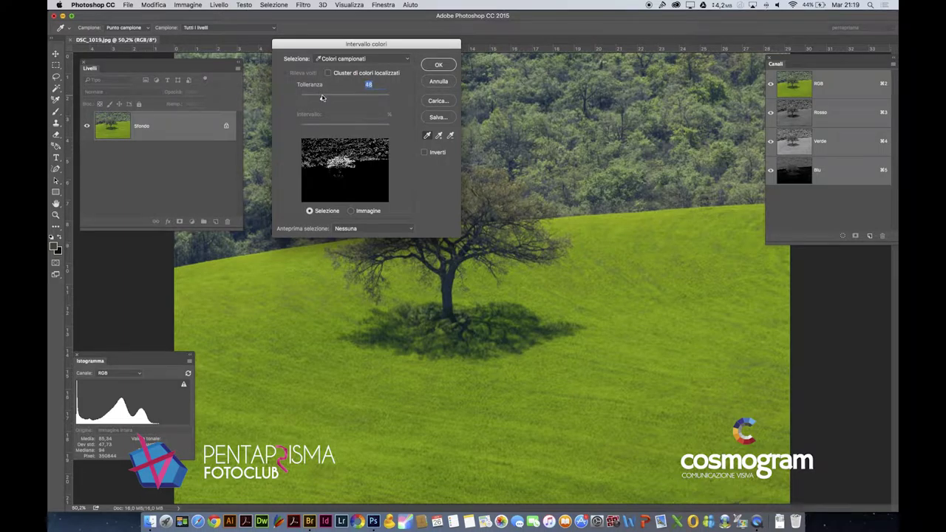
{"action": "left_click", "coordinate": [441, 136]}
{"action": "left_click", "coordinate": [446, 291]}
Step: Preview on black matte and greyscale, resample only the shaded ground under the tree, and accept
{"action": "left_click", "coordinate": [394, 230]}
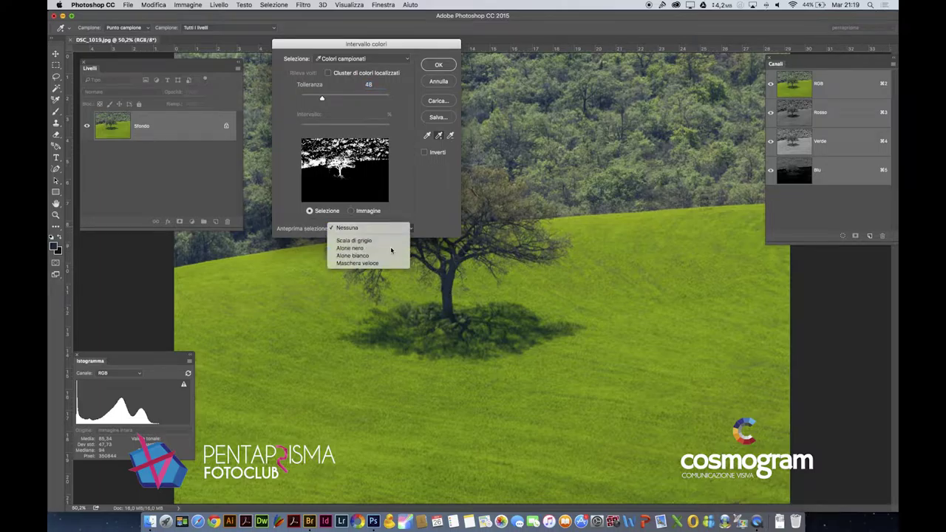
{"action": "left_click", "coordinate": [393, 243]}
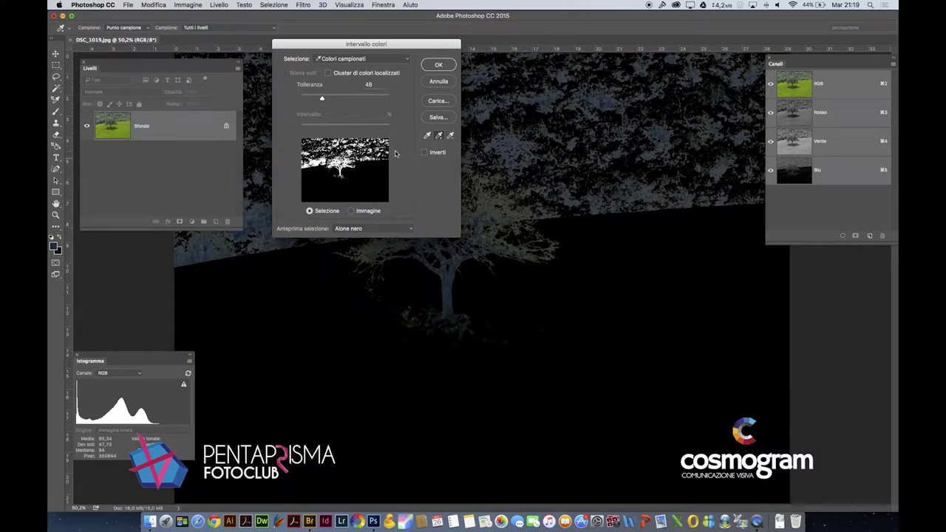
{"action": "left_click", "coordinate": [395, 229]}
{"action": "left_click", "coordinate": [395, 216]}
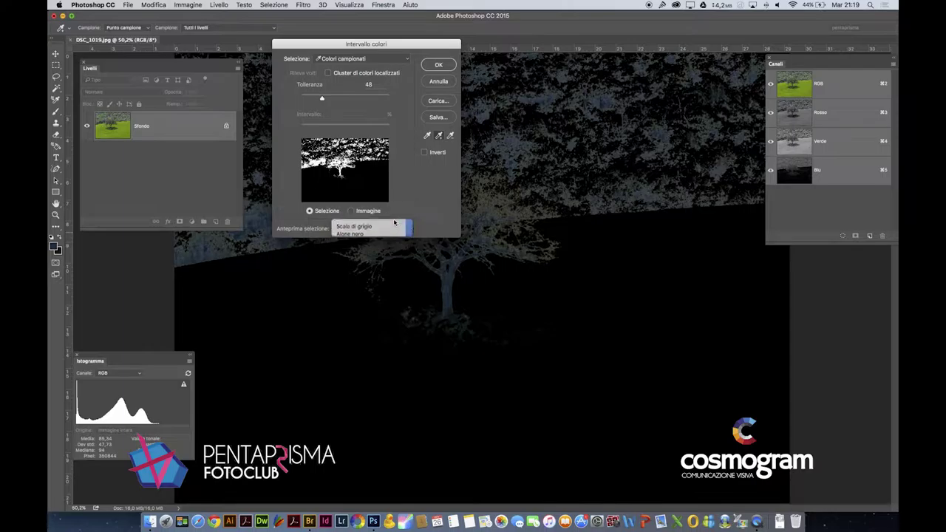
{"action": "left_click_drag", "start_coordinate": [374, 48], "coordinate": [617, 64]}
{"action": "left_click", "coordinate": [683, 153]}
{"action": "left_click", "coordinate": [443, 336]}
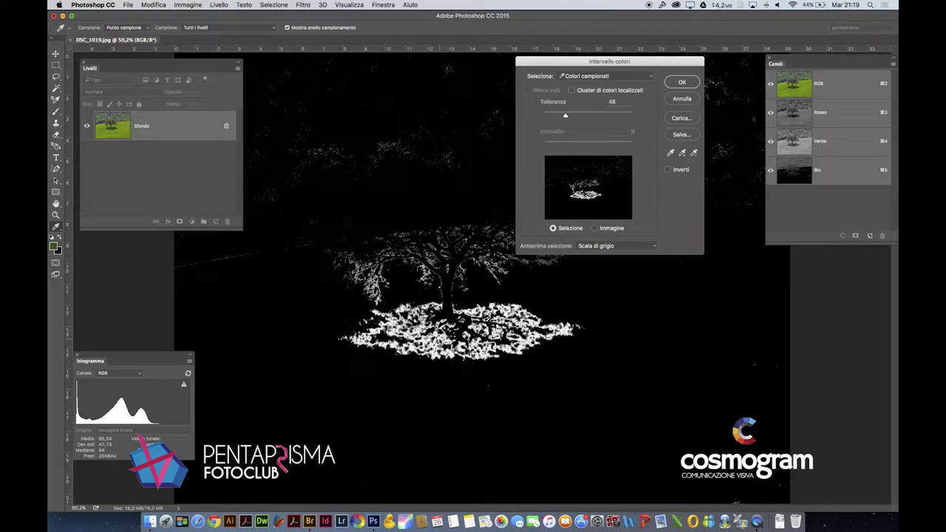
{"action": "left_click", "coordinate": [683, 82]}
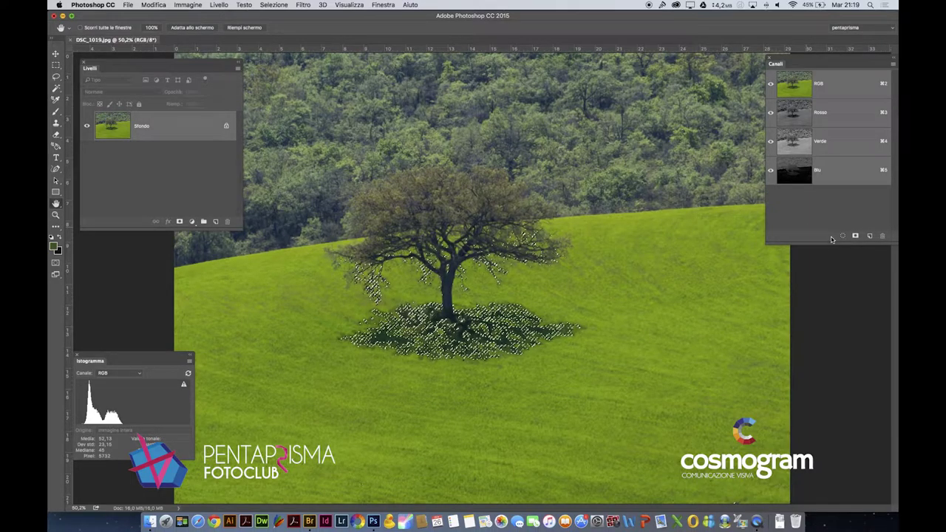
Step: Save the selection as channel Alfa 1 and view that mask alone with panels hidden
{"action": "left_click", "coordinate": [855, 236]}
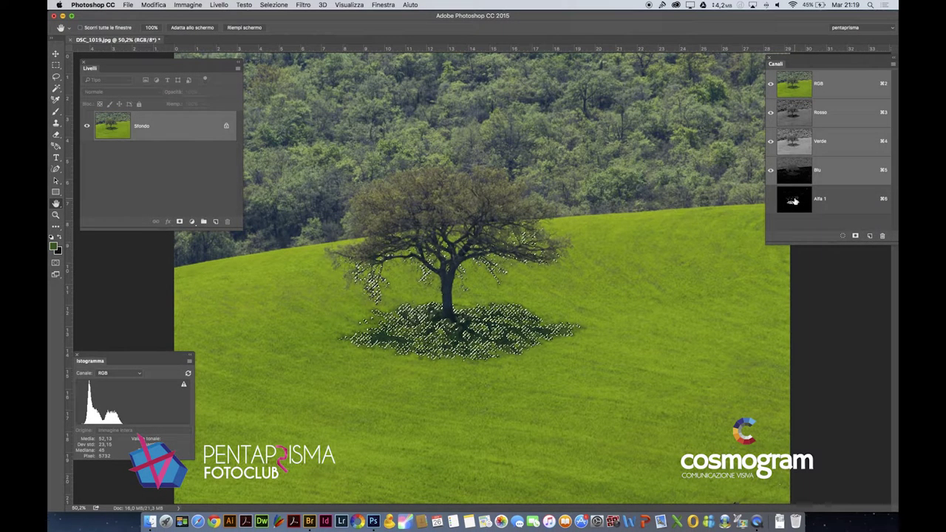
{"action": "left_click", "coordinate": [793, 200]}
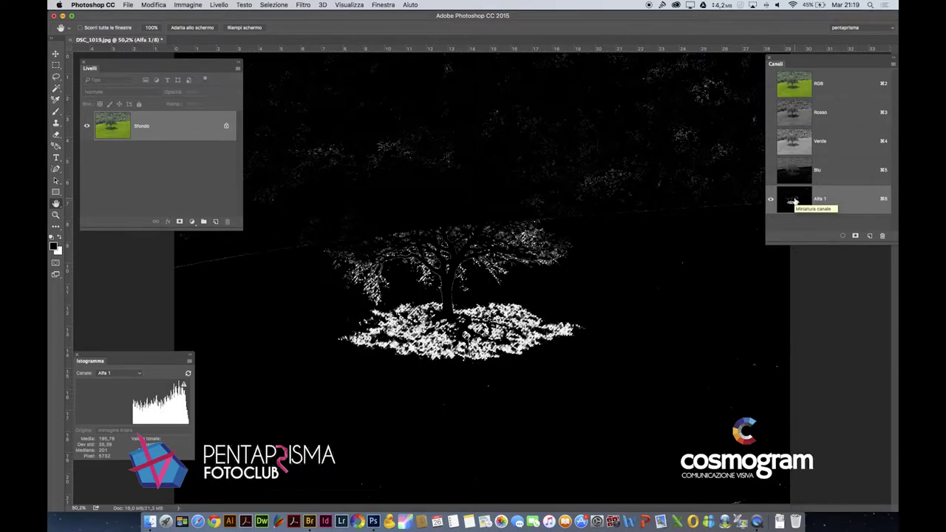
{"action": "key", "text": "e"}
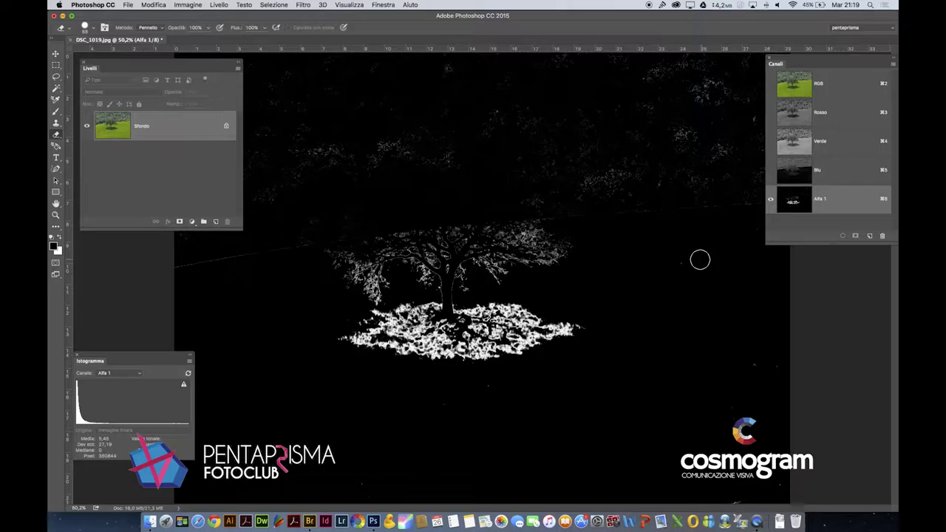
{"action": "key", "text": "Tab"}
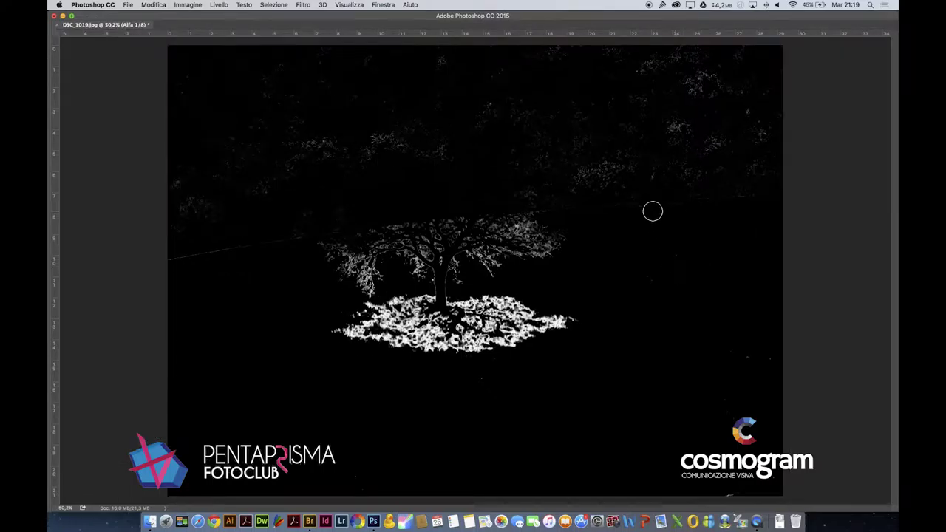
Step: With a 509 px brush, paint black over the treeline texture at top and the faint left-side foliage
{"action": "right_click", "coordinate": [652, 212]}
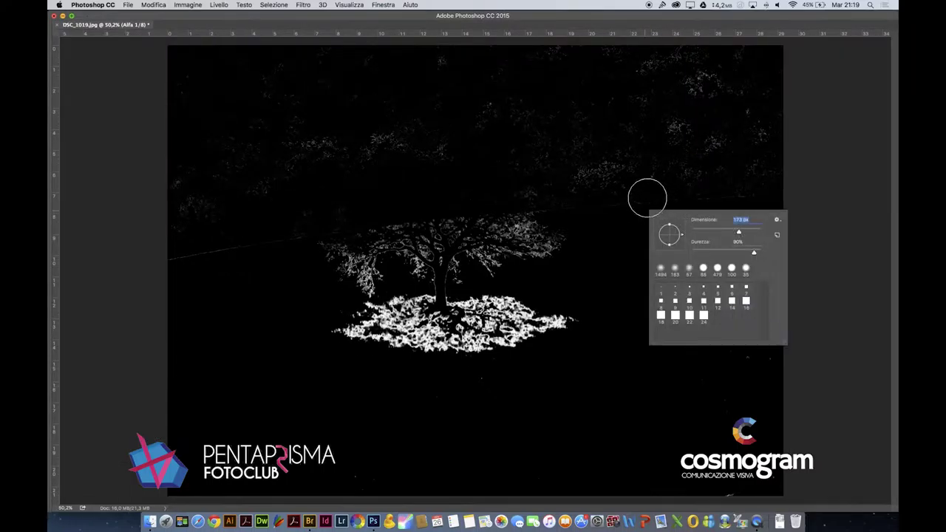
{"action": "left_click_drag", "start_coordinate": [646, 196], "coordinate": [754, 197]}
{"action": "key", "text": "super+z"}
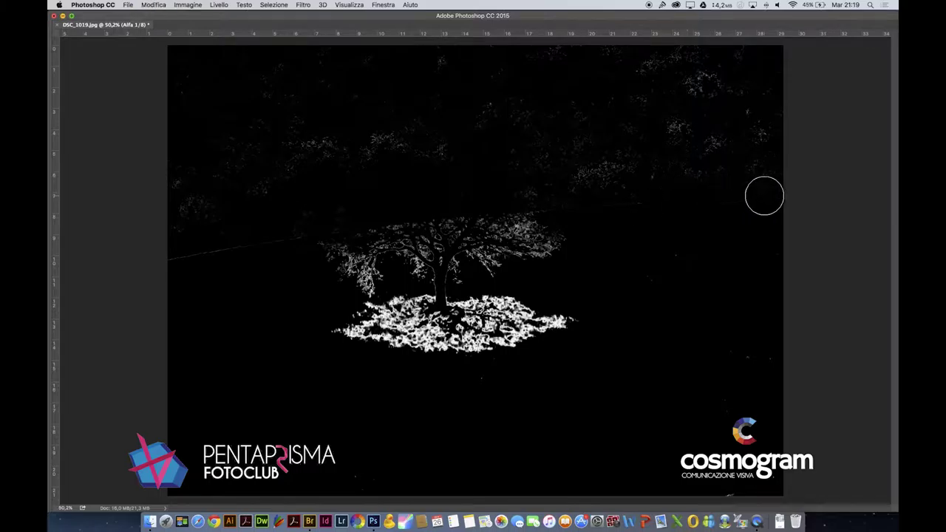
{"action": "right_click", "coordinate": [764, 127]}
{"action": "left_click", "coordinate": [865, 146]}
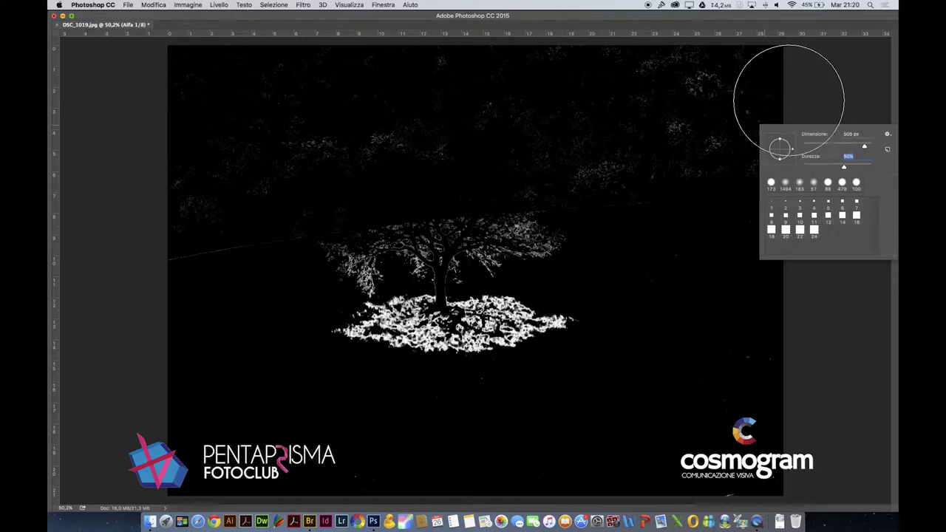
{"action": "key", "text": "Return"}
{"action": "mouse_move", "coordinate": [753, 104]}
{"action": "left_mouse_down"}
{"action": "mouse_move", "coordinate": [734, 144]}
{"action": "mouse_move", "coordinate": [669, 141]}
{"action": "mouse_move", "coordinate": [726, 137]}
{"action": "mouse_move", "coordinate": [797, 111]}
{"action": "mouse_move", "coordinate": [808, 144]}
{"action": "mouse_move", "coordinate": [697, 116]}
{"action": "mouse_move", "coordinate": [308, 105]}
{"action": "left_mouse_up"}
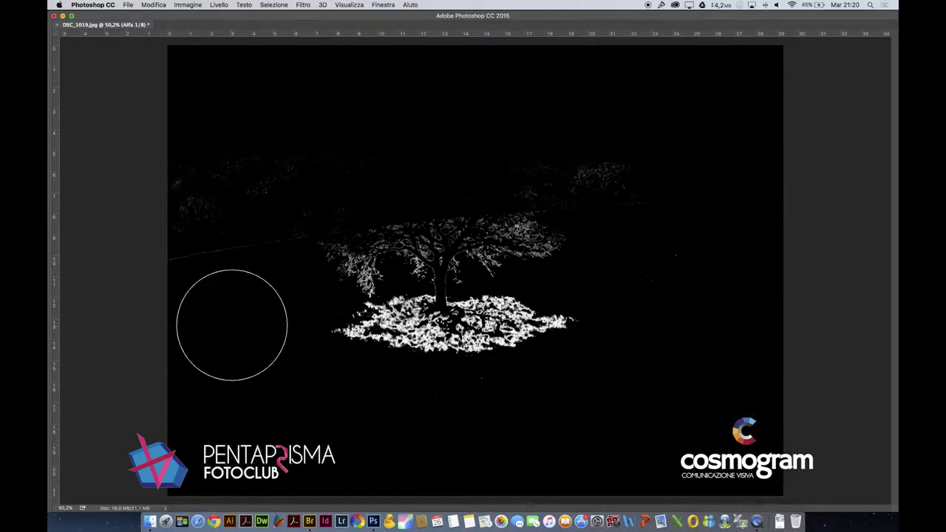
{"action": "mouse_move", "coordinate": [229, 337]}
{"action": "left_mouse_down"}
{"action": "mouse_move", "coordinate": [203, 276]}
{"action": "mouse_move", "coordinate": [191, 185]}
{"action": "mouse_move", "coordinate": [206, 263]}
{"action": "mouse_move", "coordinate": [220, 172]}
{"action": "left_mouse_up"}
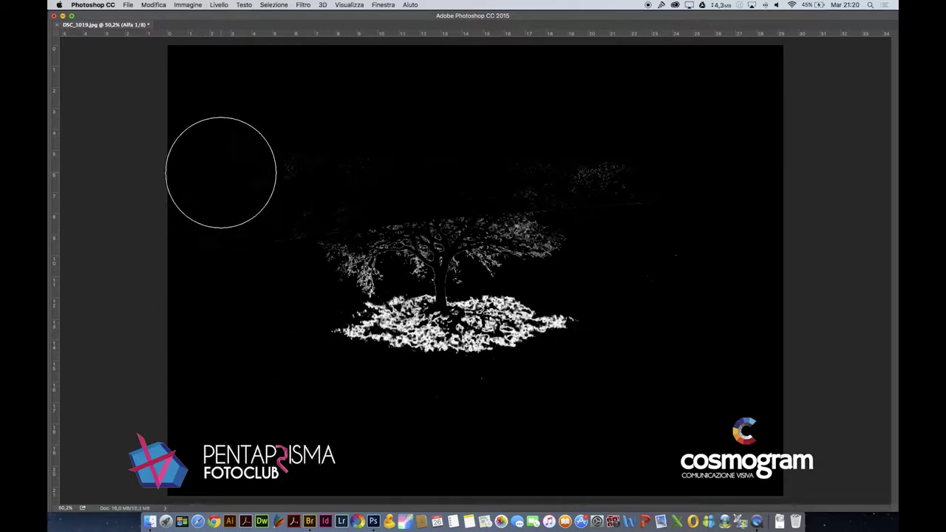
Step: Set brush hardness to 85%, zoom in on the tree and black out the texture above it
{"action": "right_click", "coordinate": [223, 326]}
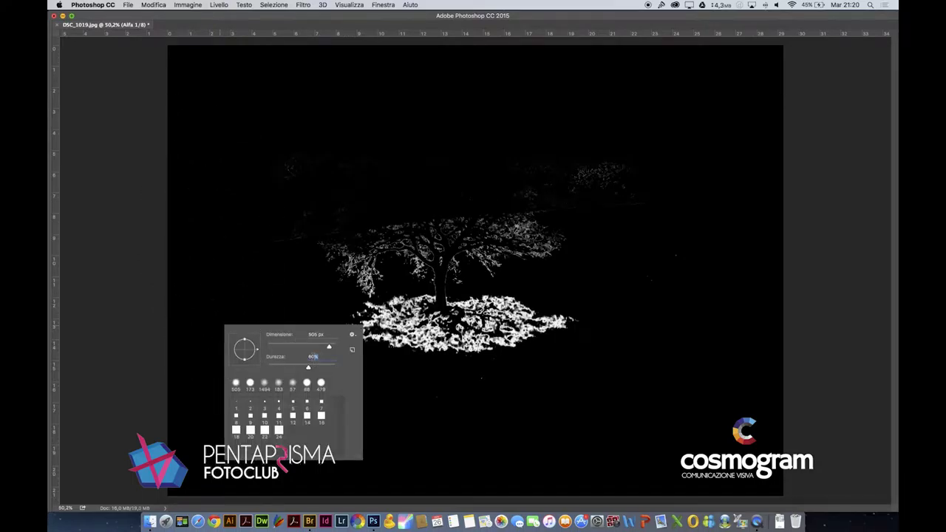
{"action": "type", "text": "85"}
{"action": "key", "text": "Return"}
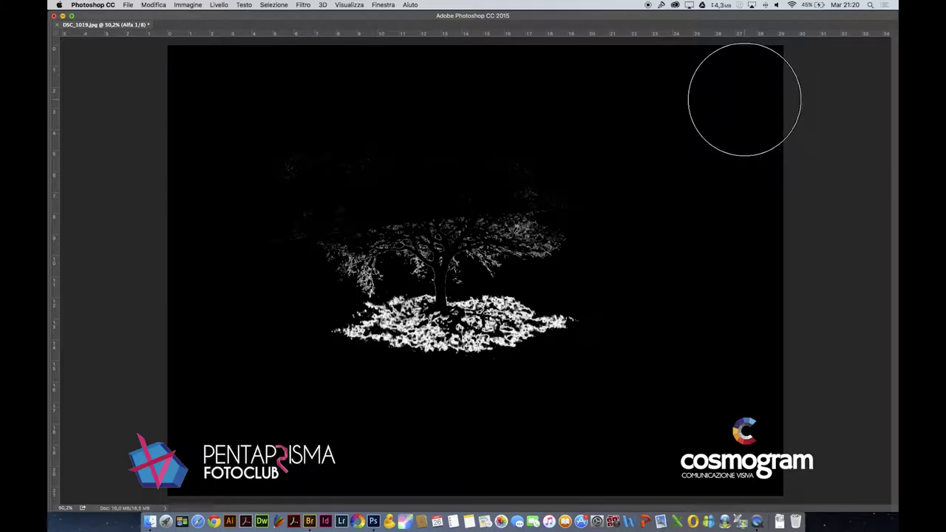
{"action": "key", "text": "z"}
{"action": "left_click_drag", "start_coordinate": [396, 183], "coordinate": [428, 207]}
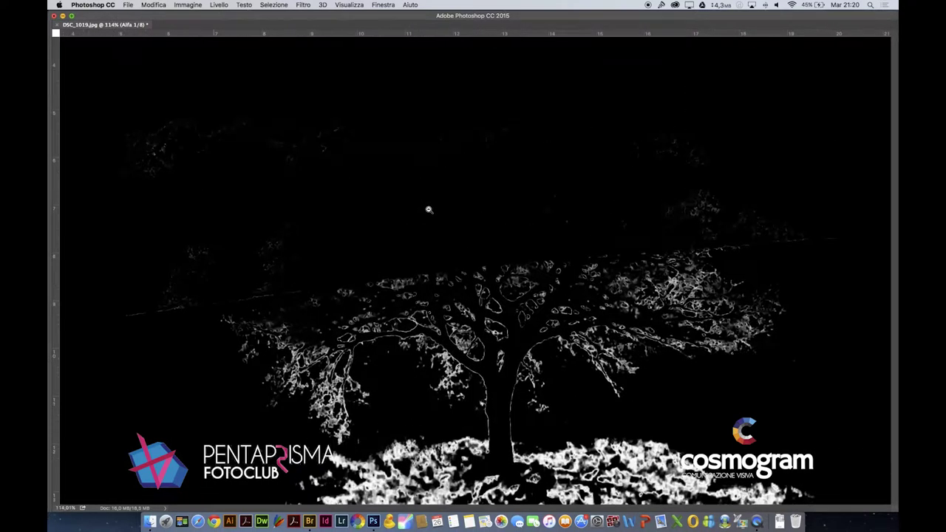
{"action": "right_click", "coordinate": [304, 129]}
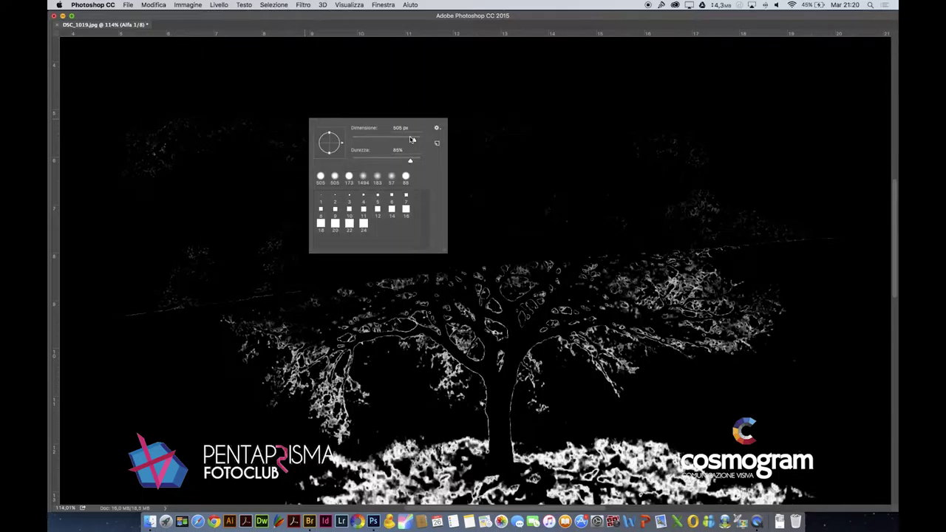
{"action": "left_click", "coordinate": [178, 143]}
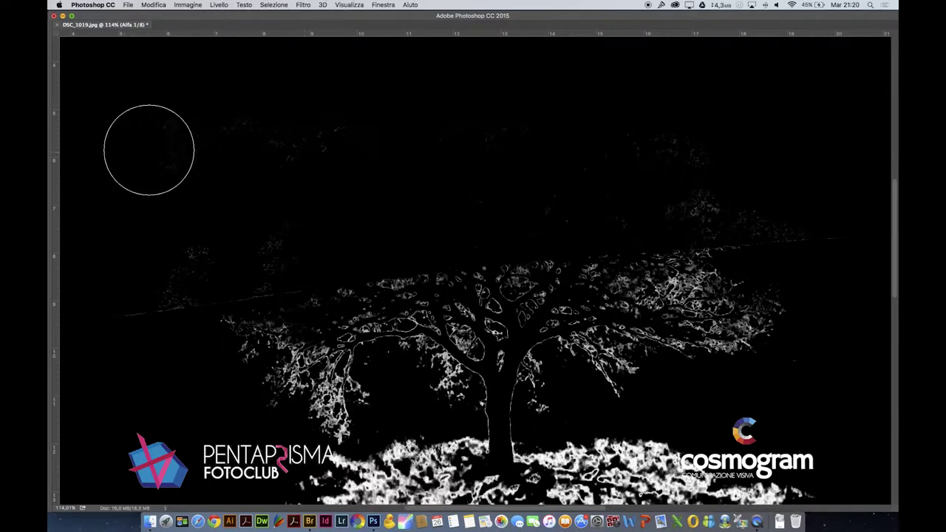
{"action": "mouse_move", "coordinate": [605, 145]}
{"action": "left_mouse_down"}
{"action": "mouse_move", "coordinate": [826, 206]}
{"action": "mouse_move", "coordinate": [834, 221]}
{"action": "mouse_move", "coordinate": [751, 220]}
{"action": "mouse_move", "coordinate": [716, 198]}
{"action": "mouse_move", "coordinate": [572, 199]}
{"action": "mouse_move", "coordinate": [359, 222]}
{"action": "mouse_move", "coordinate": [241, 260]}
{"action": "mouse_move", "coordinate": [270, 260]}
{"action": "mouse_move", "coordinate": [277, 258]}
{"action": "mouse_move", "coordinate": [149, 275]}
{"action": "mouse_move", "coordinate": [116, 327]}
{"action": "left_mouse_up"}
Step: Pan around the tree to check the mask, then zoom out with Alfa 1 shown and panels restored
{"action": "mouse_move", "coordinate": [299, 286]}
{"action": "left_mouse_down"}
{"action": "mouse_move", "coordinate": [430, 127]}
{"action": "mouse_move", "coordinate": [480, 95]}
{"action": "left_mouse_up"}
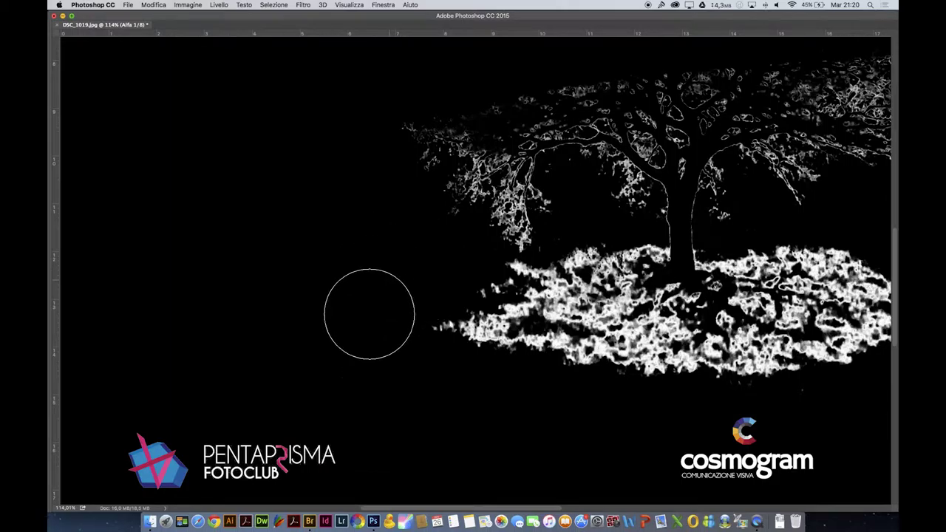
{"action": "left_click_drag", "start_coordinate": [532, 415], "coordinate": [384, 396]}
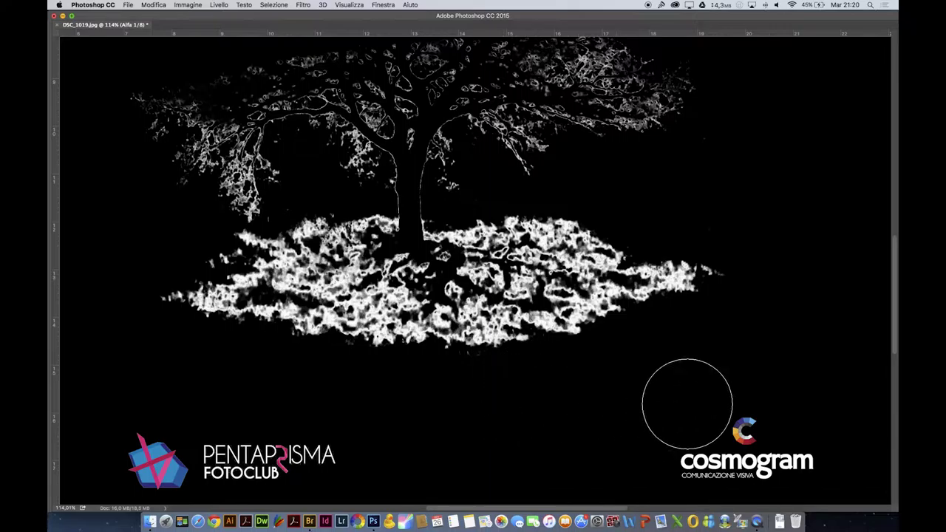
{"action": "scroll", "coordinate": [464, 307], "scroll_direction": "down", "scroll_amount": 4}
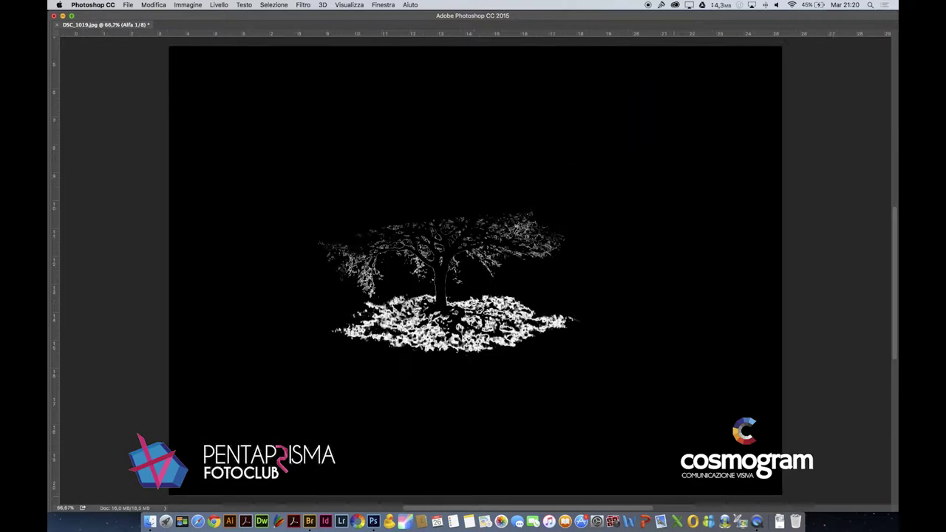
{"action": "key", "text": "q"}
{"action": "key", "text": "super+6"}
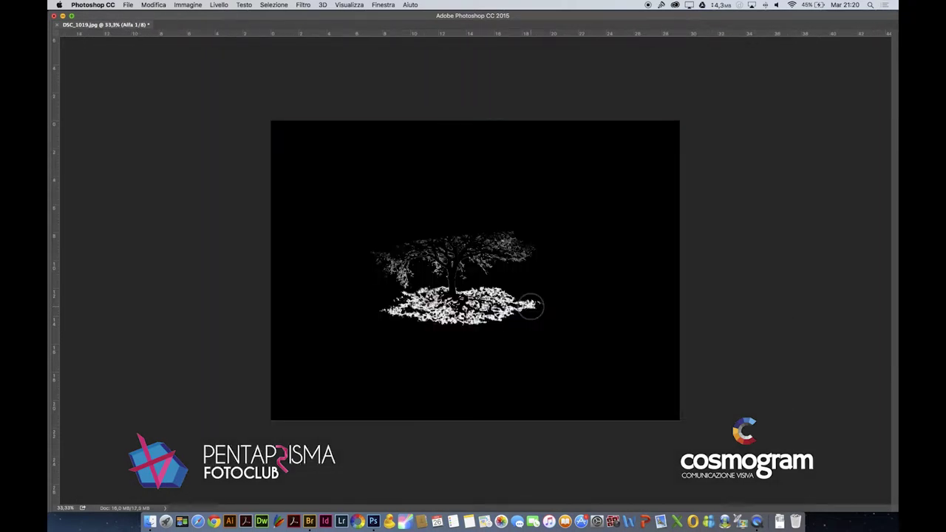
{"action": "key", "text": "Tab"}
Step: Return to RGB and load Alfa 1 as a selection, checking it in Quick Mask
{"action": "left_click", "coordinate": [804, 85]}
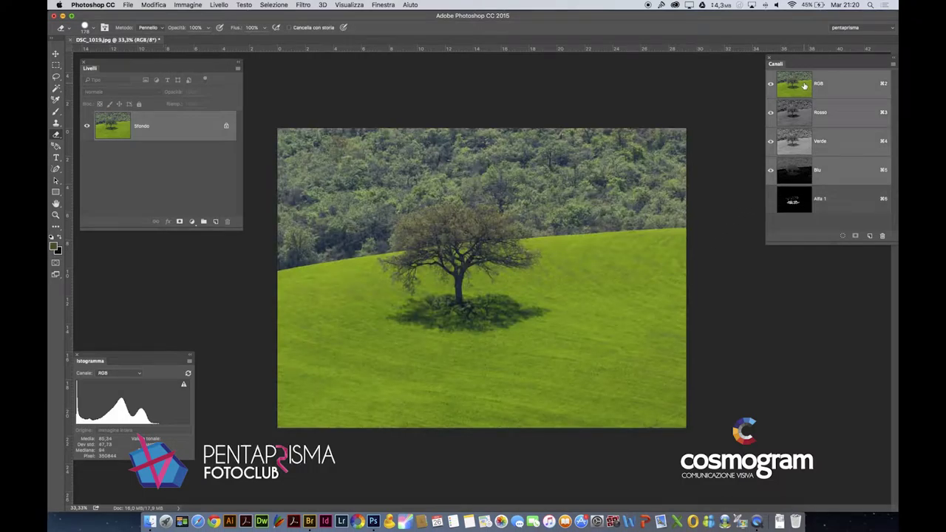
{"action": "left_click", "coordinate": [801, 207], "text": "super"}
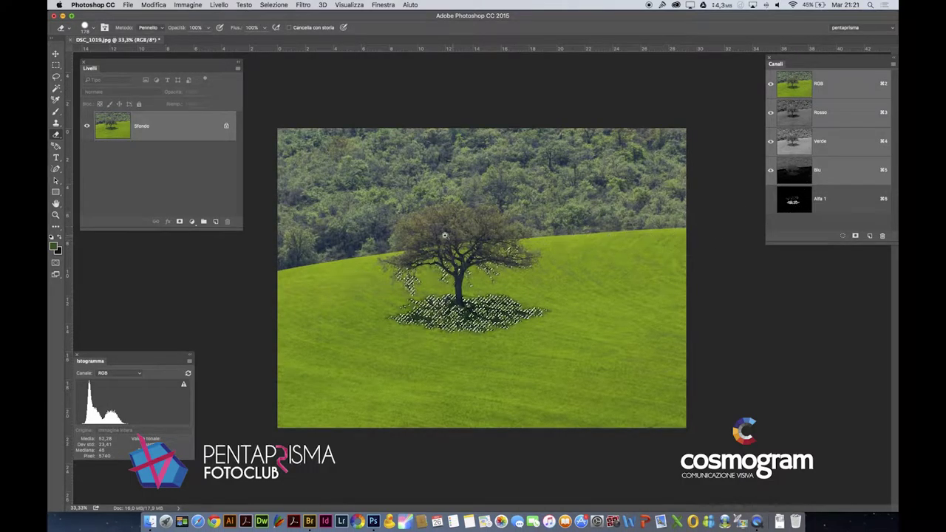
{"action": "scroll", "coordinate": [444, 235], "scroll_direction": "up", "scroll_amount": 6}
{"action": "key", "text": "q"}
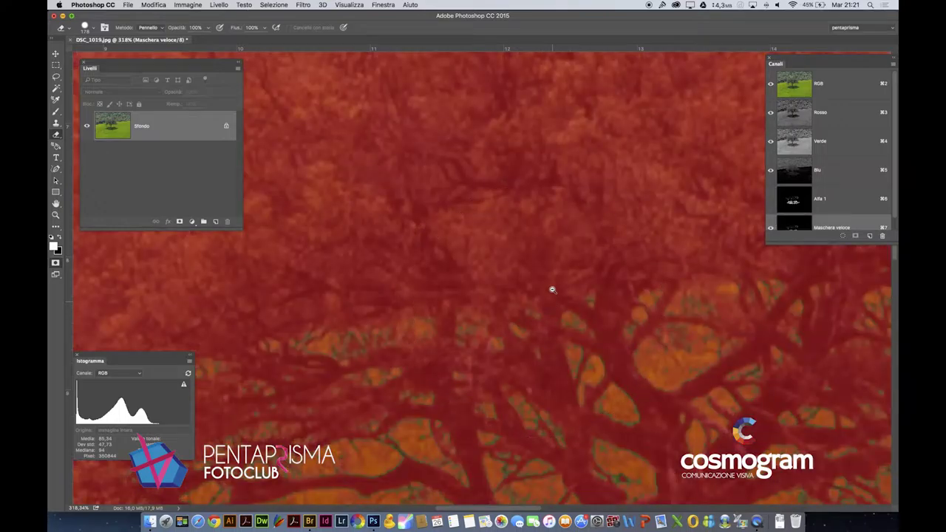
{"action": "scroll", "coordinate": [552, 289], "scroll_direction": "down", "scroll_amount": 7}
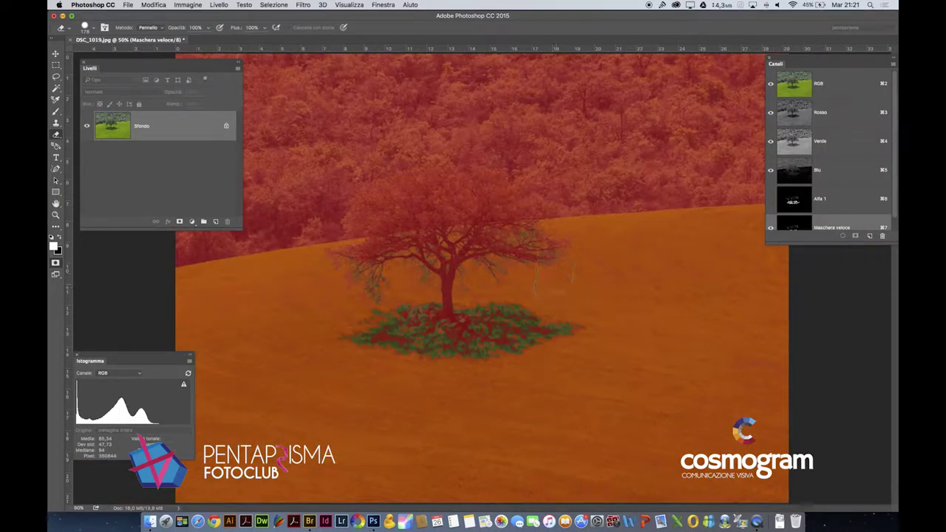
{"action": "key", "text": "q"}
{"action": "left_click", "coordinate": [273, 4]}
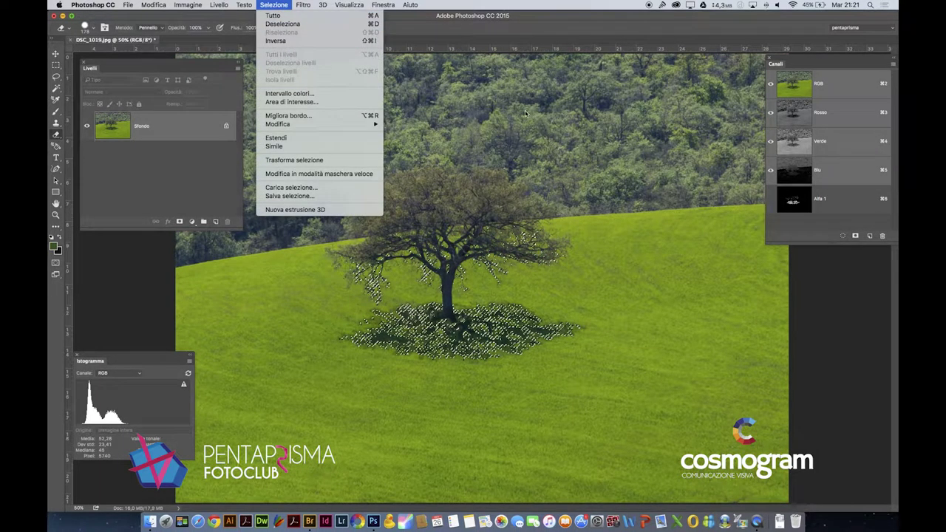
Step: Deselect, then open Colour Range and sample the lone tree's colour
{"action": "left_click", "coordinate": [550, 167]}
{"action": "key", "text": "super+d"}
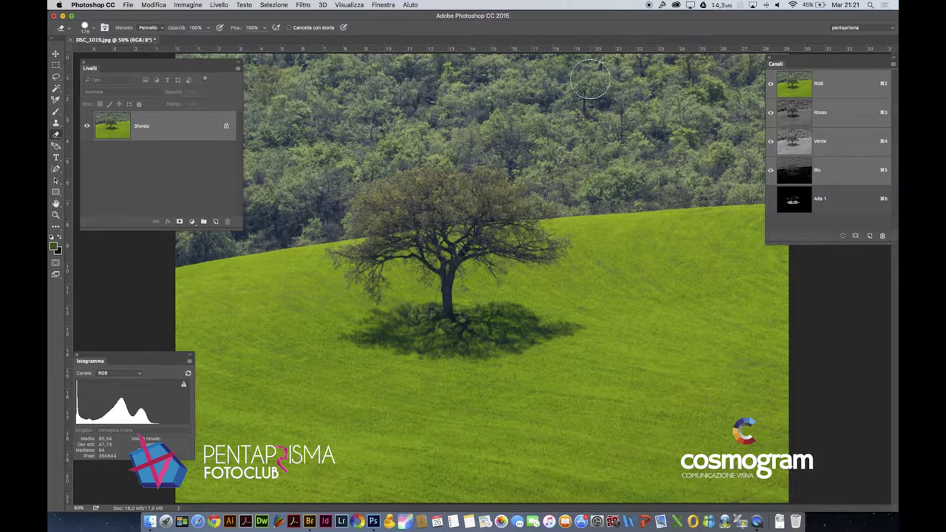
{"action": "left_click", "coordinate": [272, 4]}
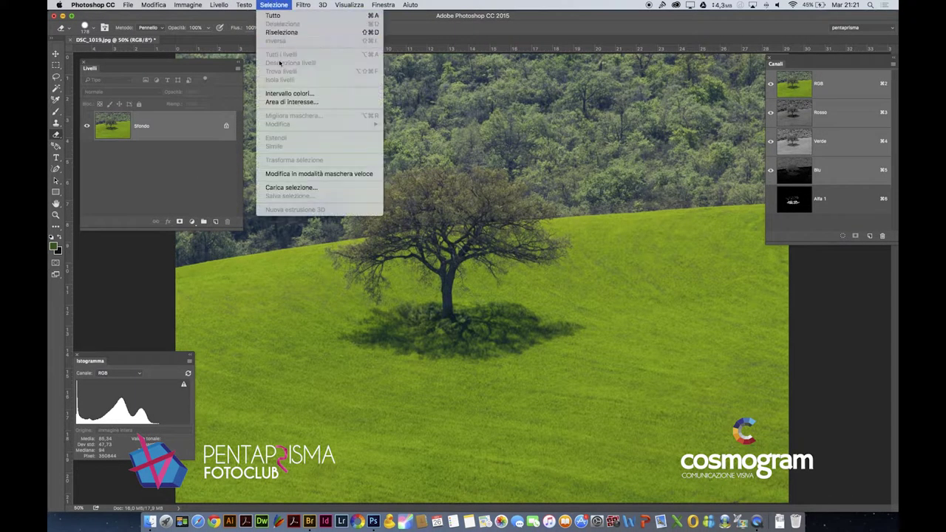
{"action": "left_click", "coordinate": [281, 95]}
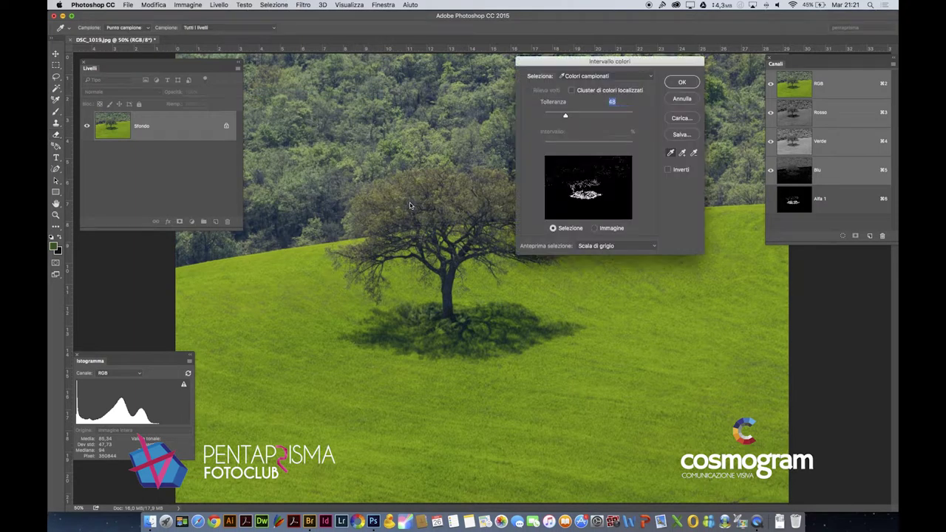
{"action": "left_click", "coordinate": [429, 225]}
{"action": "left_click", "coordinate": [435, 211]}
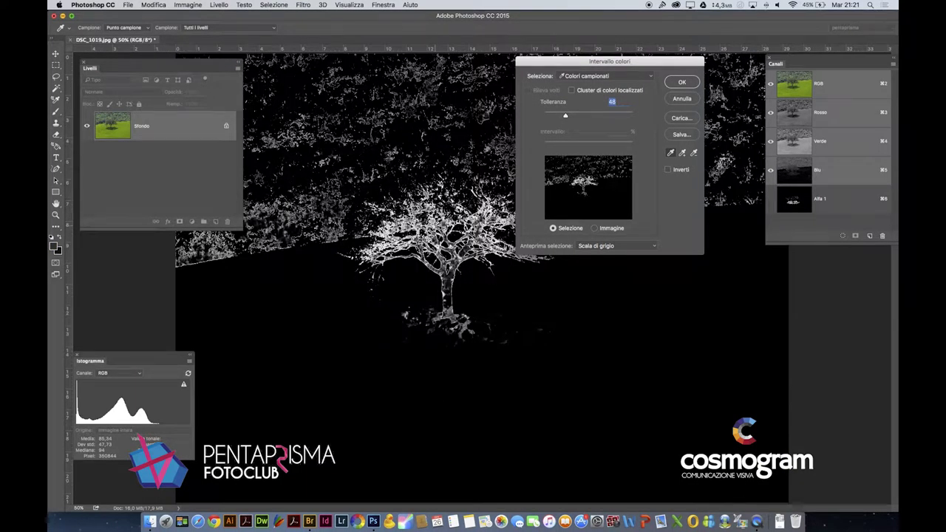
{"action": "left_click", "coordinate": [440, 213]}
{"action": "left_click", "coordinate": [440, 217]}
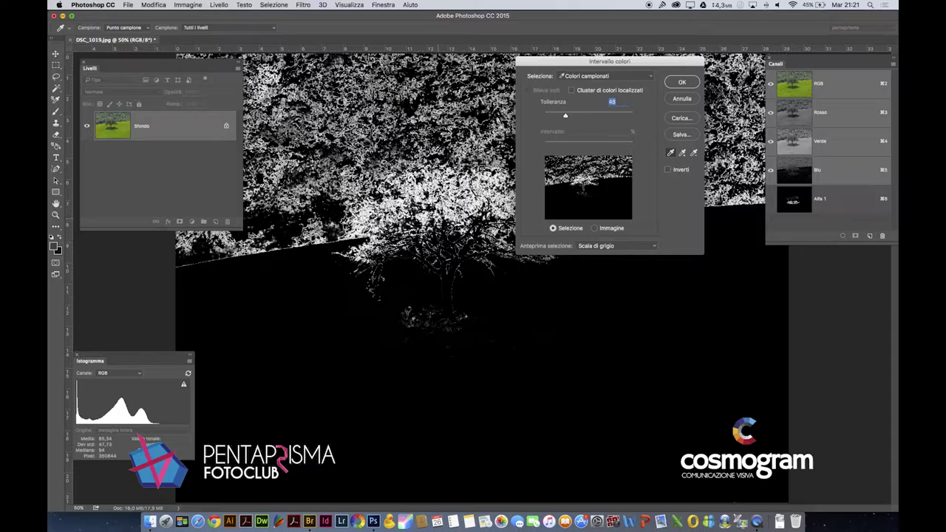
Step: Add the shadowed ground, tree colours and trunk to the range and accept it
{"action": "left_click", "coordinate": [681, 153]}
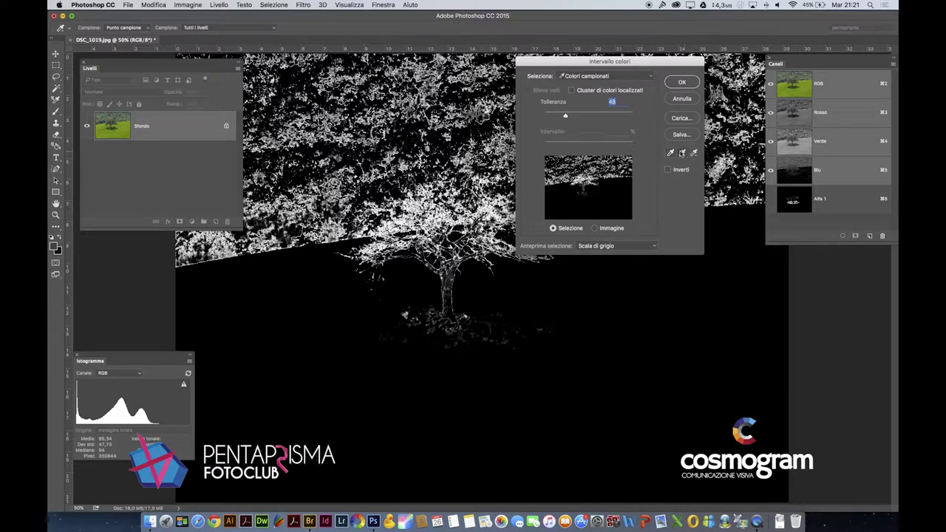
{"action": "left_click", "coordinate": [455, 326]}
{"action": "left_click", "coordinate": [454, 326]}
{"action": "left_click", "coordinate": [449, 304]}
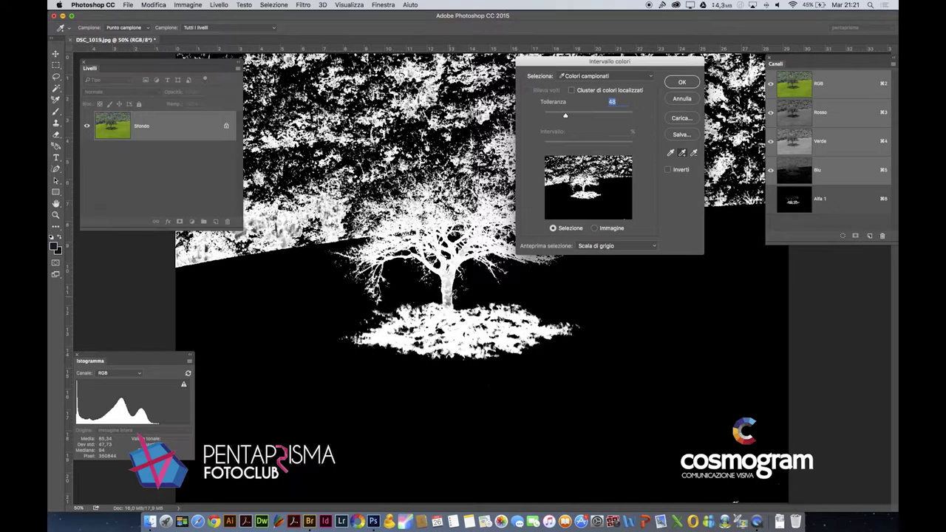
{"action": "left_click", "coordinate": [451, 297]}
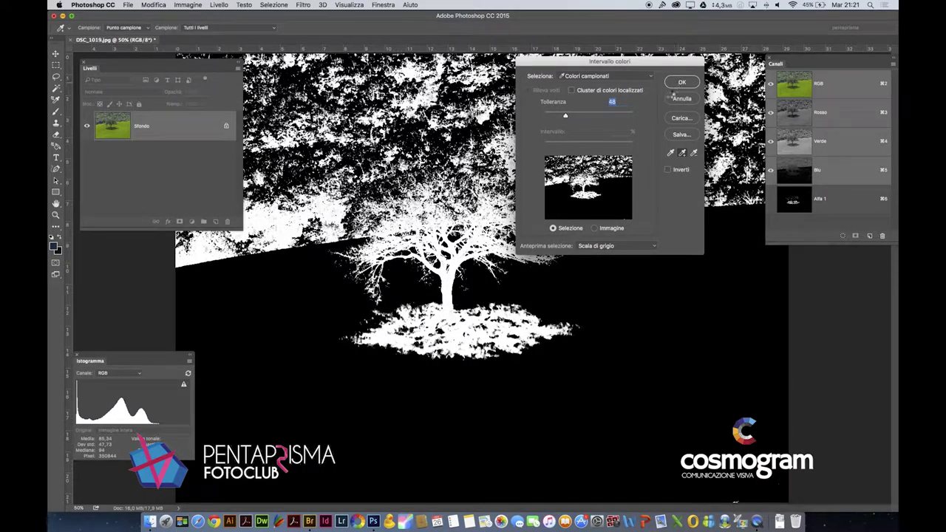
{"action": "left_click", "coordinate": [681, 82]}
Step: Check the selection in Quick Mask, save it as channel Alfa 2 and view that mask
{"action": "key", "text": "e"}
{"action": "key", "text": "q"}
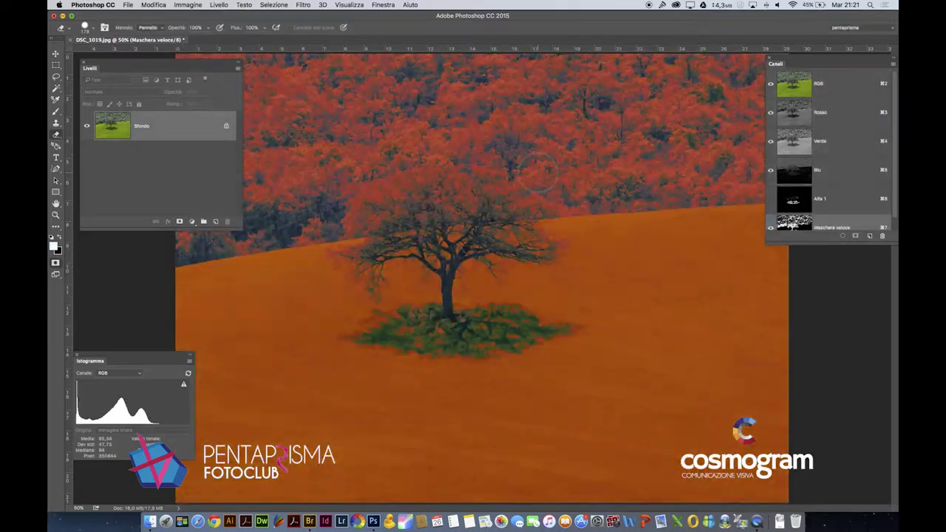
{"action": "key", "text": "q"}
{"action": "left_click", "coordinate": [855, 235]}
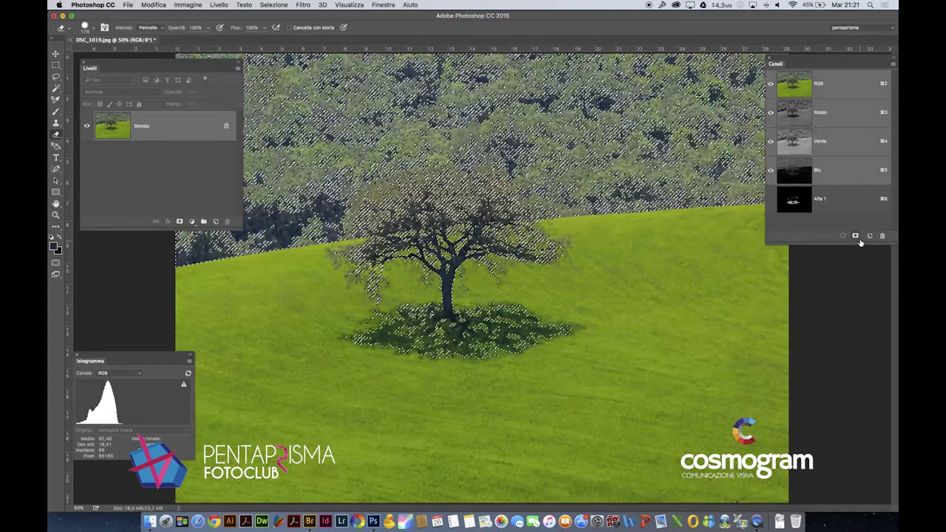
{"action": "left_click", "coordinate": [825, 223]}
Step: With panels hidden, paint black over the woodland band along the top of Alfa 2
{"action": "key", "text": "Tab"}
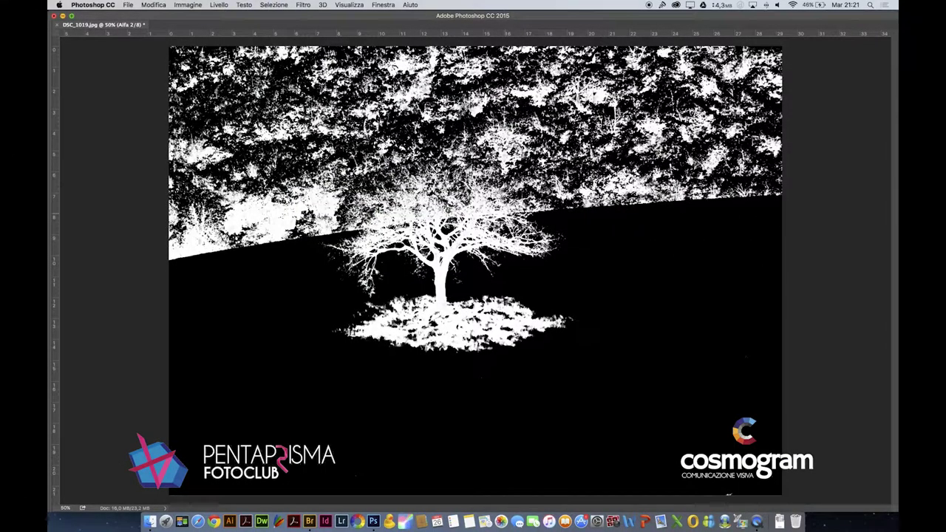
{"action": "mouse_move", "coordinate": [185, 66]}
{"action": "left_mouse_down"}
{"action": "mouse_move", "coordinate": [812, 72]}
{"action": "mouse_move", "coordinate": [587, 42]}
{"action": "mouse_move", "coordinate": [438, 34]}
{"action": "mouse_move", "coordinate": [256, 45]}
{"action": "mouse_move", "coordinate": [358, 60]}
{"action": "mouse_move", "coordinate": [600, 71]}
{"action": "mouse_move", "coordinate": [840, 135]}
{"action": "left_mouse_up"}
{"action": "mouse_move", "coordinate": [785, 96]}
{"action": "left_mouse_down"}
{"action": "mouse_move", "coordinate": [784, 173]}
{"action": "mouse_move", "coordinate": [779, 184]}
{"action": "mouse_move", "coordinate": [764, 117]}
{"action": "mouse_move", "coordinate": [757, 210]}
{"action": "mouse_move", "coordinate": [734, 97]}
{"action": "mouse_move", "coordinate": [721, 187]}
{"action": "mouse_move", "coordinate": [706, 99]}
{"action": "mouse_move", "coordinate": [694, 237]}
{"action": "mouse_move", "coordinate": [680, 133]}
{"action": "mouse_move", "coordinate": [662, 241]}
{"action": "mouse_move", "coordinate": [657, 104]}
{"action": "mouse_move", "coordinate": [455, 103]}
{"action": "mouse_move", "coordinate": [177, 81]}
{"action": "mouse_move", "coordinate": [150, 89]}
{"action": "mouse_move", "coordinate": [180, 93]}
{"action": "mouse_move", "coordinate": [167, 260]}
{"action": "mouse_move", "coordinate": [179, 256]}
{"action": "mouse_move", "coordinate": [184, 196]}
{"action": "mouse_move", "coordinate": [225, 99]}
{"action": "mouse_move", "coordinate": [212, 257]}
{"action": "mouse_move", "coordinate": [229, 239]}
{"action": "mouse_move", "coordinate": [254, 101]}
{"action": "mouse_move", "coordinate": [274, 222]}
{"action": "left_mouse_up"}
{"action": "scroll", "coordinate": [272, 195], "scroll_direction": "up", "scroll_amount": 5}
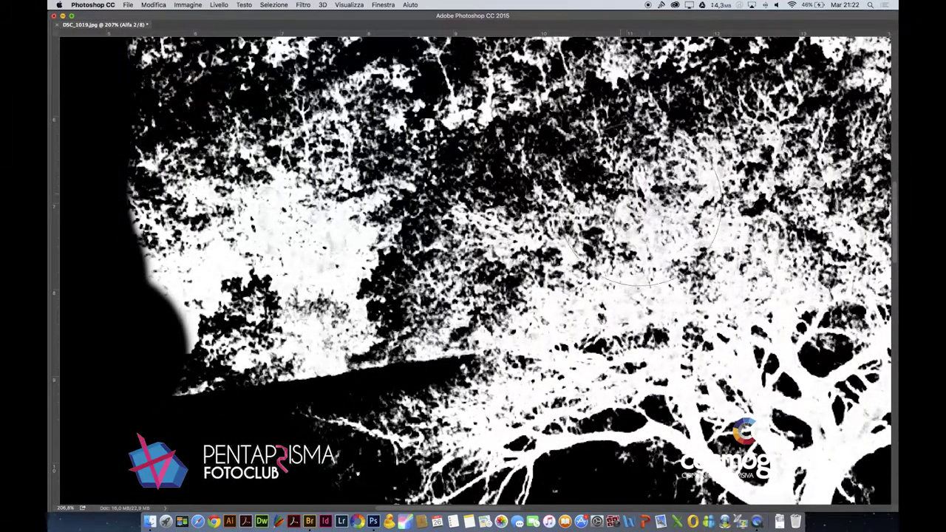
{"action": "scroll", "coordinate": [249, 280], "scroll_direction": "down", "scroll_amount": 2}
Step: Paint out the woodland right of the tree, the upper-left patch and the edge left of the tree
{"action": "left_click_drag", "start_coordinate": [244, 285], "coordinate": [213, 309]}
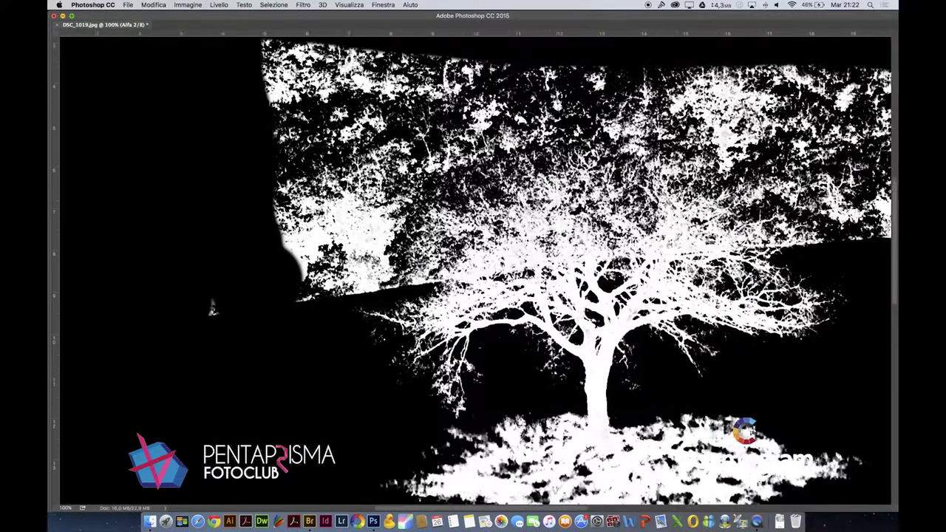
{"action": "scroll", "coordinate": [212, 309], "scroll_direction": "right", "scroll_amount": 5}
{"action": "mouse_move", "coordinate": [786, 211]}
{"action": "left_mouse_down"}
{"action": "mouse_move", "coordinate": [616, 234]}
{"action": "mouse_move", "coordinate": [612, 207]}
{"action": "mouse_move", "coordinate": [630, 185]}
{"action": "mouse_move", "coordinate": [712, 175]}
{"action": "mouse_move", "coordinate": [752, 147]}
{"action": "mouse_move", "coordinate": [715, 91]}
{"action": "mouse_move", "coordinate": [595, 100]}
{"action": "mouse_move", "coordinate": [596, 122]}
{"action": "mouse_move", "coordinate": [705, 137]}
{"action": "mouse_move", "coordinate": [622, 138]}
{"action": "mouse_move", "coordinate": [588, 175]}
{"action": "mouse_move", "coordinate": [587, 196]}
{"action": "mouse_move", "coordinate": [554, 159]}
{"action": "mouse_move", "coordinate": [521, 152]}
{"action": "mouse_move", "coordinate": [506, 136]}
{"action": "mouse_move", "coordinate": [517, 96]}
{"action": "mouse_move", "coordinate": [543, 87]}
{"action": "mouse_move", "coordinate": [225, 89]}
{"action": "left_mouse_up"}
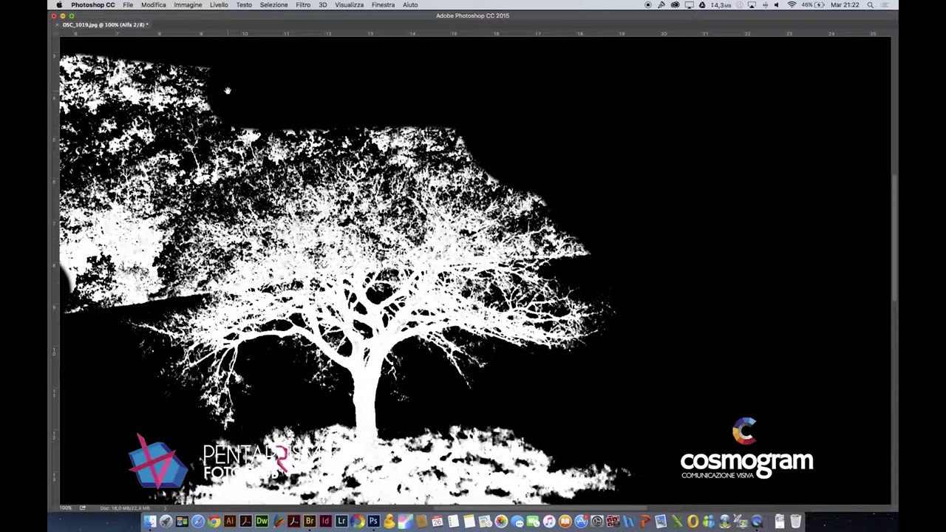
{"action": "scroll", "coordinate": [225, 89], "scroll_direction": "left", "scroll_amount": 10}
{"action": "left_click_drag", "start_coordinate": [425, 96], "coordinate": [116, 68]}
{"action": "mouse_move", "coordinate": [258, 99]}
{"action": "left_mouse_down"}
{"action": "mouse_move", "coordinate": [357, 134]}
{"action": "mouse_move", "coordinate": [348, 150]}
{"action": "mouse_move", "coordinate": [314, 164]}
{"action": "mouse_move", "coordinate": [277, 155]}
{"action": "mouse_move", "coordinate": [303, 290]}
{"action": "mouse_move", "coordinate": [279, 305]}
{"action": "mouse_move", "coordinate": [188, 317]}
{"action": "left_mouse_up"}
{"action": "mouse_move", "coordinate": [272, 314]}
{"action": "left_mouse_down"}
{"action": "mouse_move", "coordinate": [356, 289]}
{"action": "mouse_move", "coordinate": [374, 294]}
{"action": "mouse_move", "coordinate": [365, 284]}
{"action": "mouse_move", "coordinate": [365, 232]}
{"action": "mouse_move", "coordinate": [414, 165]}
{"action": "mouse_move", "coordinate": [405, 162]}
{"action": "mouse_move", "coordinate": [352, 189]}
{"action": "mouse_move", "coordinate": [410, 187]}
{"action": "mouse_move", "coordinate": [452, 167]}
{"action": "mouse_move", "coordinate": [587, 140]}
{"action": "mouse_move", "coordinate": [668, 148]}
{"action": "mouse_move", "coordinate": [811, 254]}
{"action": "left_mouse_up"}
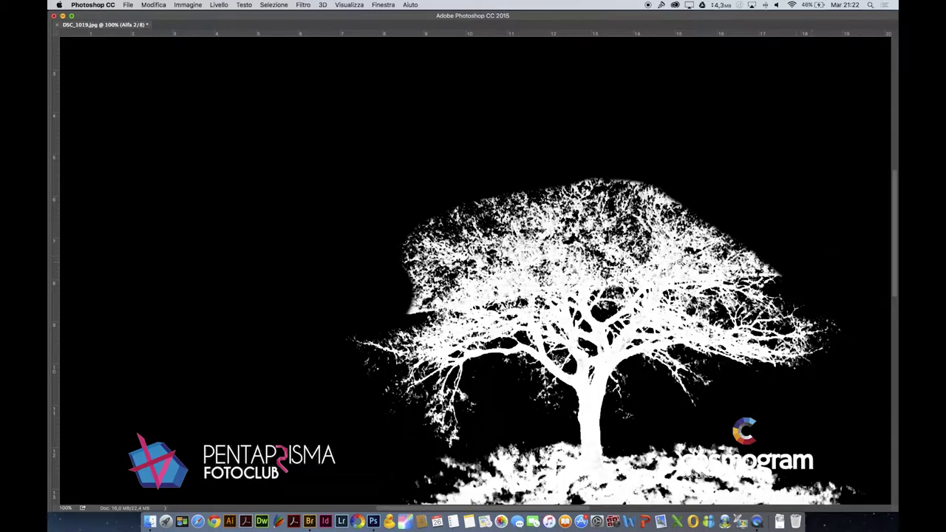
Step: Zoom out, restore panels, return to RGB, load Alfa 2 as a selection, then deselect
{"action": "key", "text": "super+minus"}
{"action": "key", "text": "super+minus"}
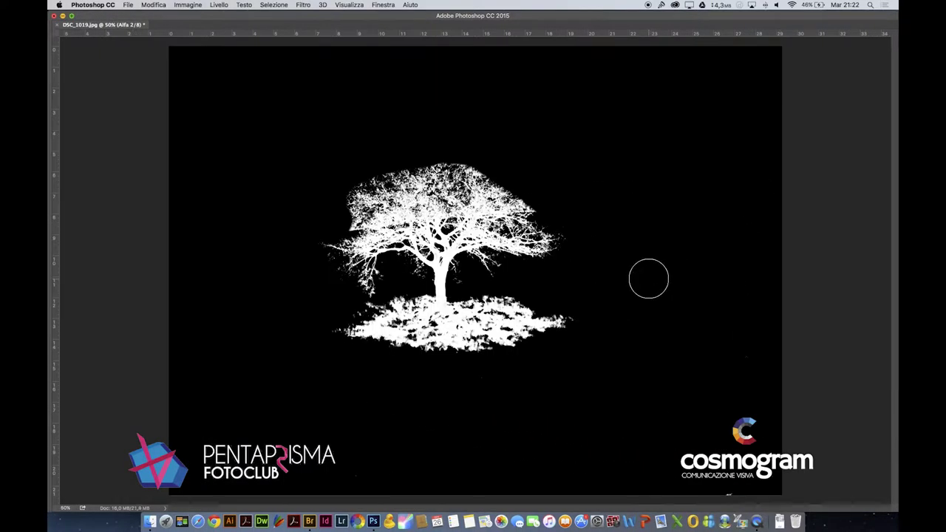
{"action": "key", "text": "Tab"}
{"action": "left_click", "coordinate": [792, 81]}
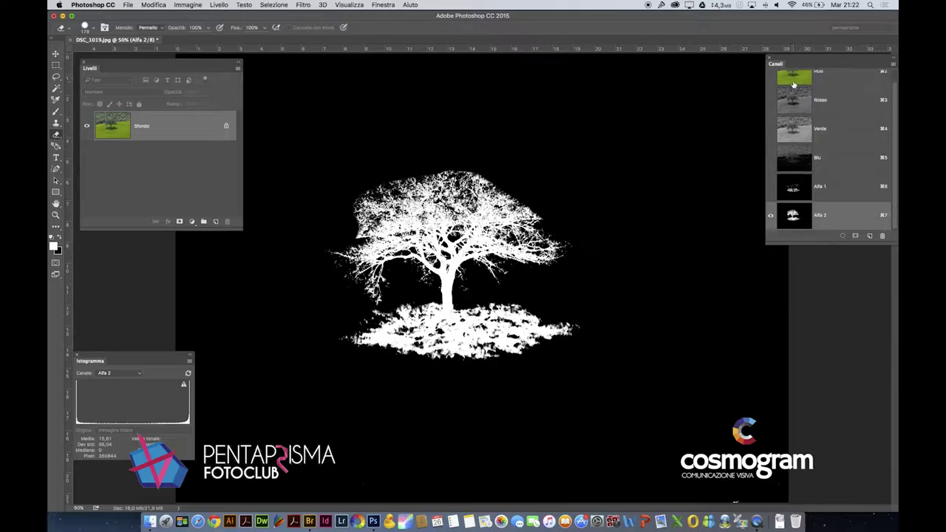
{"action": "left_click", "coordinate": [792, 215], "text": "super"}
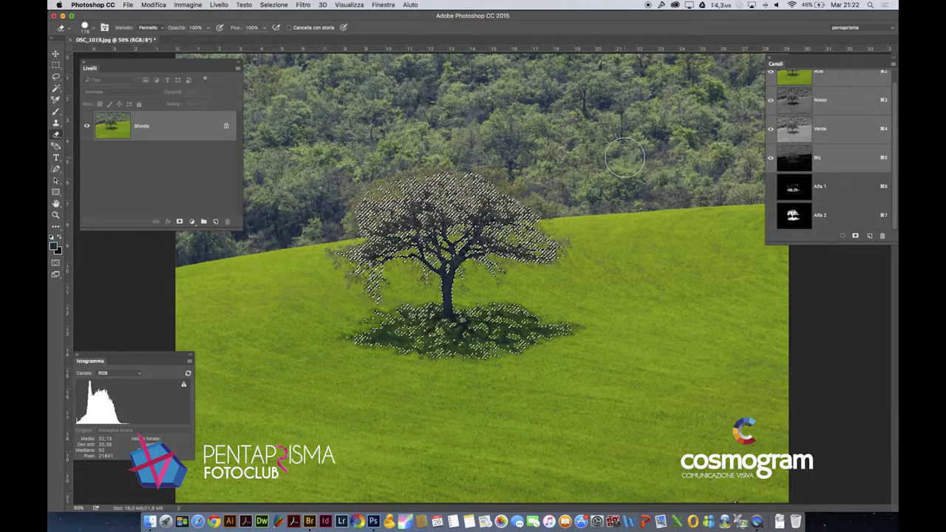
{"action": "key", "text": "super+d"}
{"action": "left_click", "coordinate": [275, 4]}
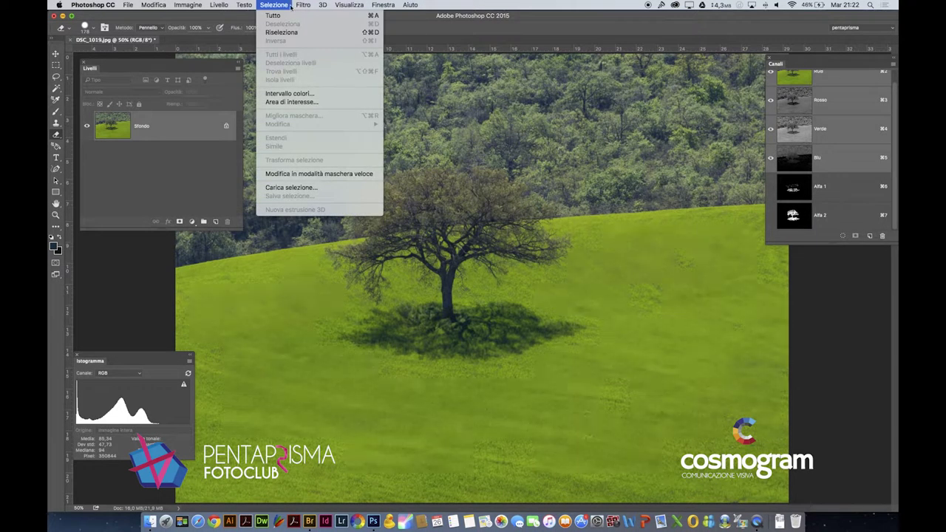
{"action": "left_click", "coordinate": [290, 93]}
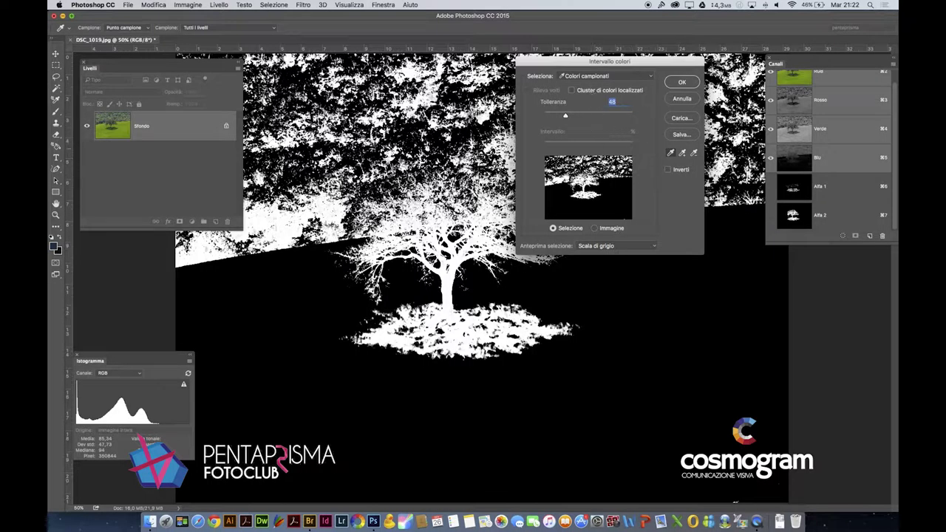
{"action": "left_click", "coordinate": [719, 266]}
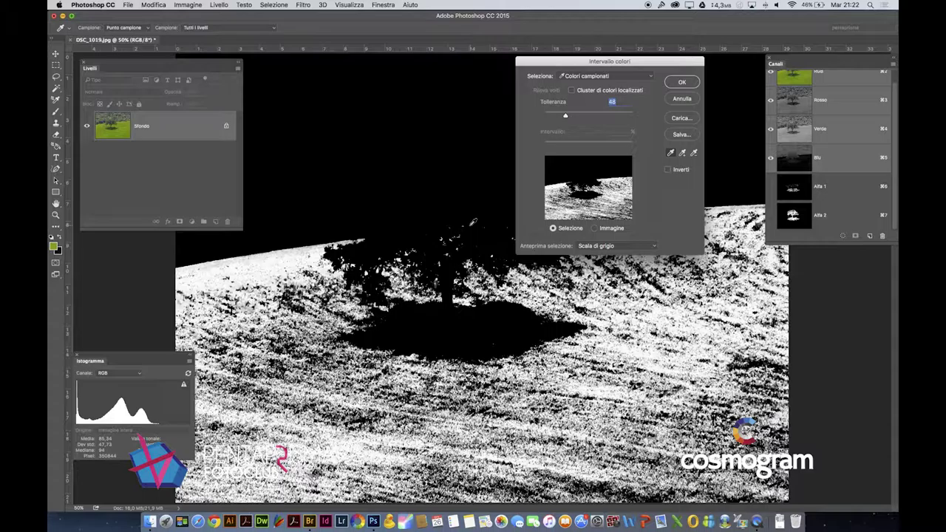
{"action": "left_click", "coordinate": [470, 225]}
{"action": "left_click", "coordinate": [466, 195]}
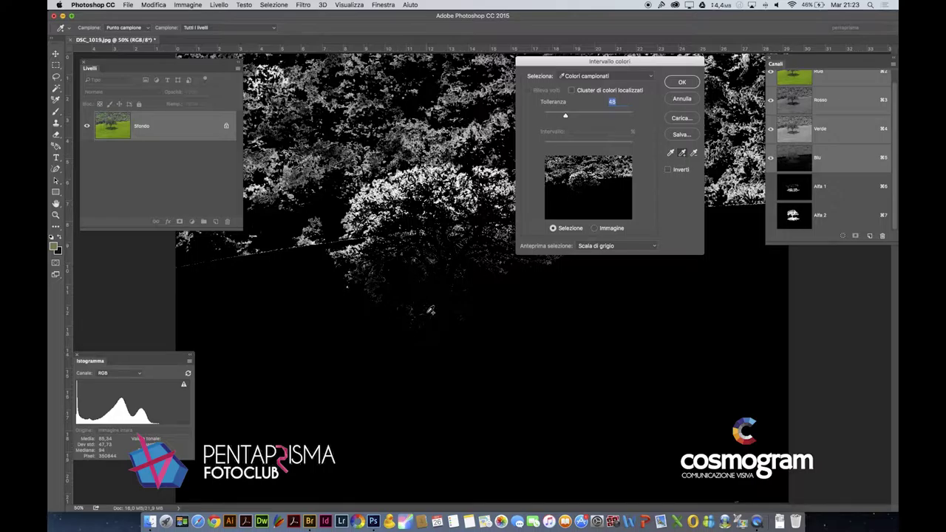
{"action": "left_click", "coordinate": [449, 283]}
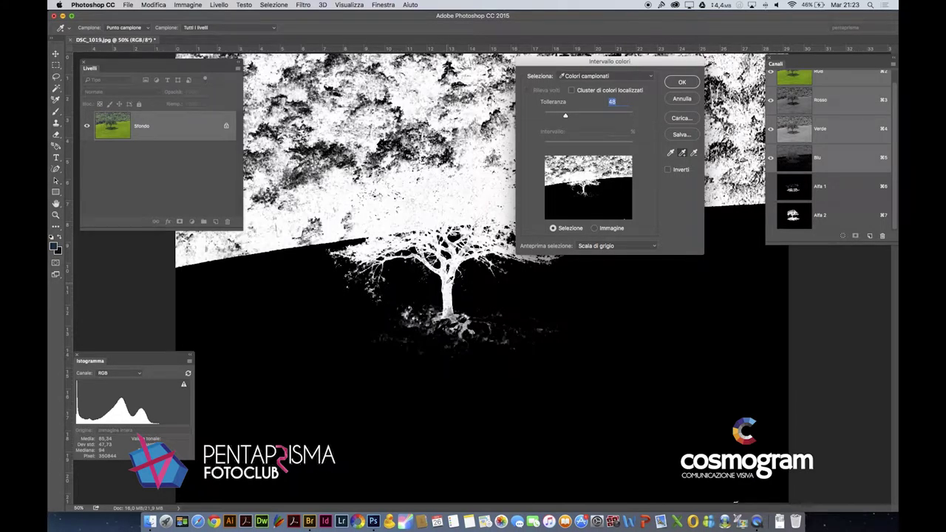
{"action": "mouse_move", "coordinate": [564, 117]}
{"action": "left_mouse_down"}
{"action": "mouse_move", "coordinate": [555, 117]}
{"action": "mouse_move", "coordinate": [566, 117]}
{"action": "left_mouse_up"}
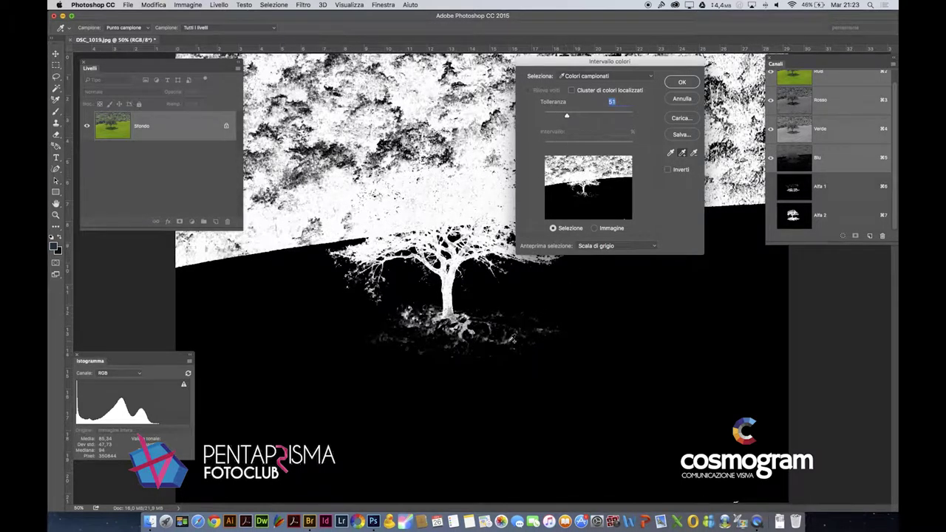
{"action": "left_click", "coordinate": [512, 339], "text": "shift"}
{"action": "left_click", "coordinate": [497, 337], "text": "shift"}
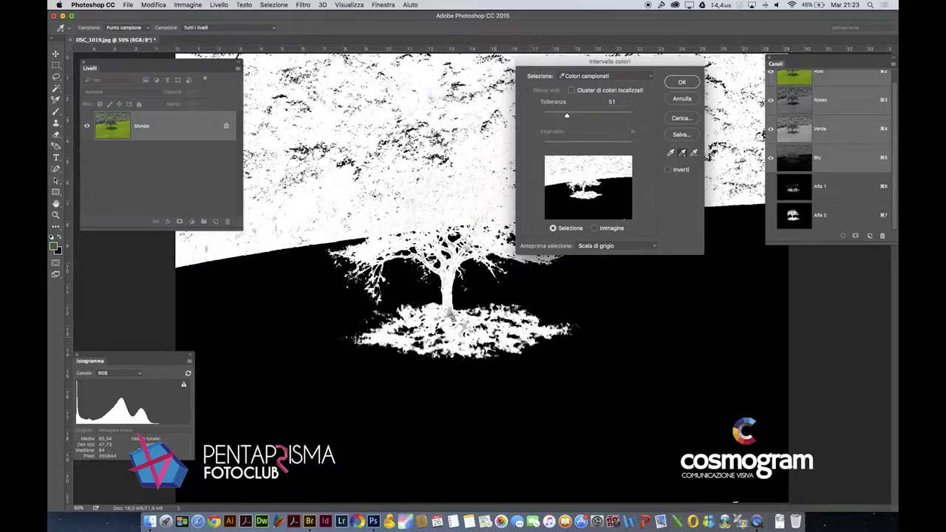
{"action": "left_click", "coordinate": [464, 99]}
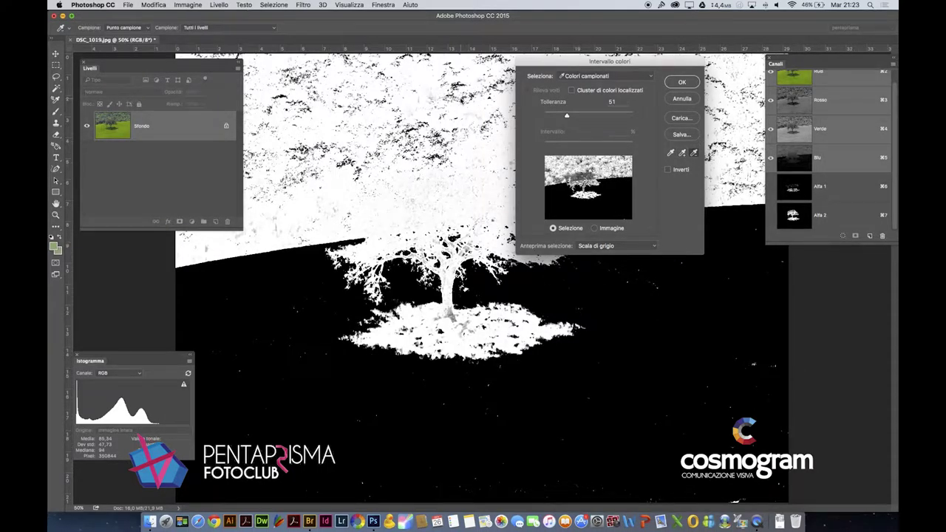
{"action": "left_click_drag", "start_coordinate": [564, 116], "coordinate": [567, 117]}
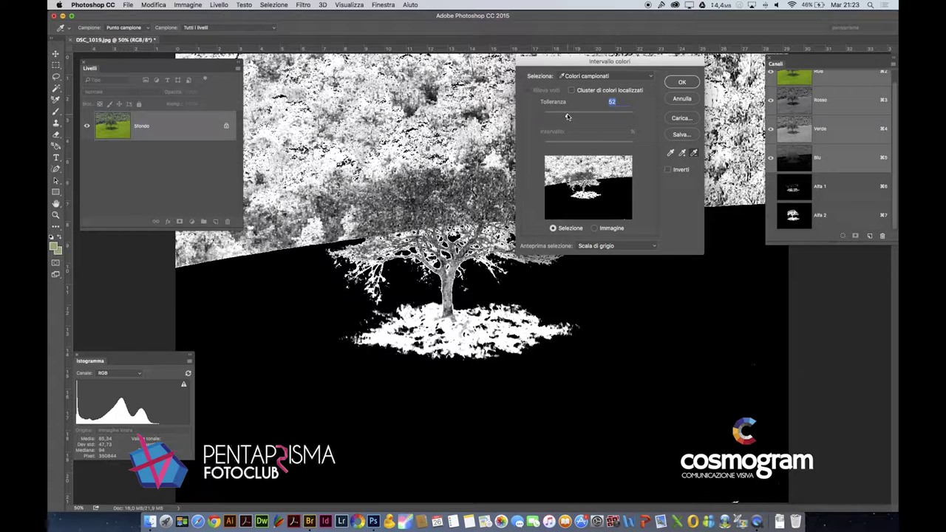
{"action": "left_click", "coordinate": [492, 329]}
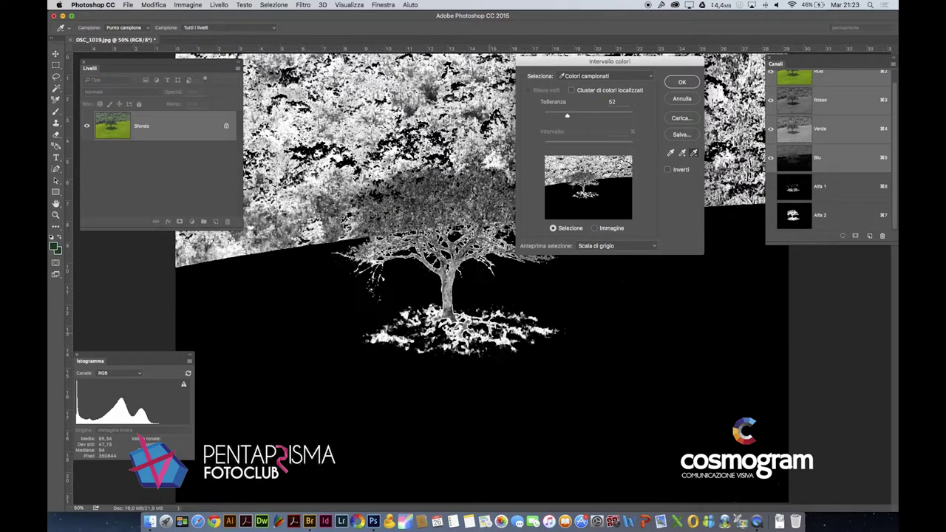
{"action": "left_click", "coordinate": [463, 316]}
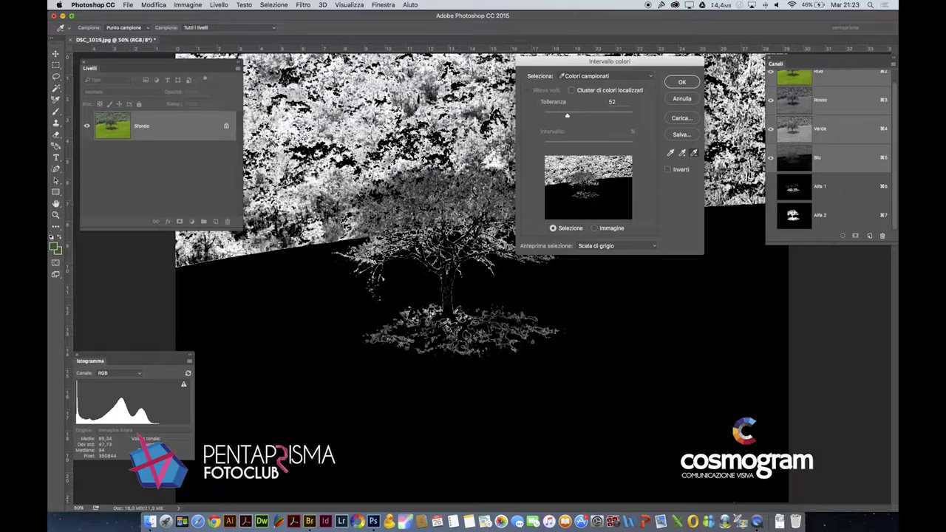
{"action": "left_click", "coordinate": [460, 103]}
{"action": "left_click", "coordinate": [466, 115]}
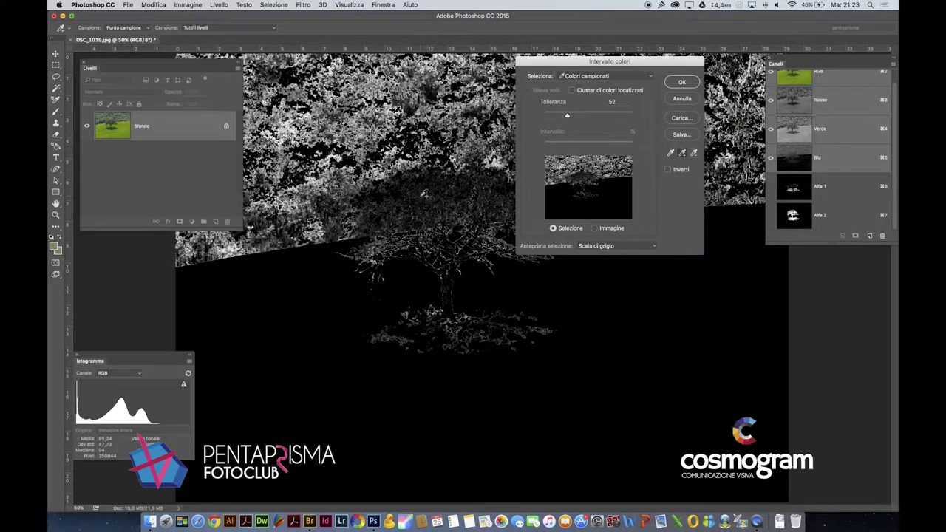
{"action": "left_click", "coordinate": [430, 194]}
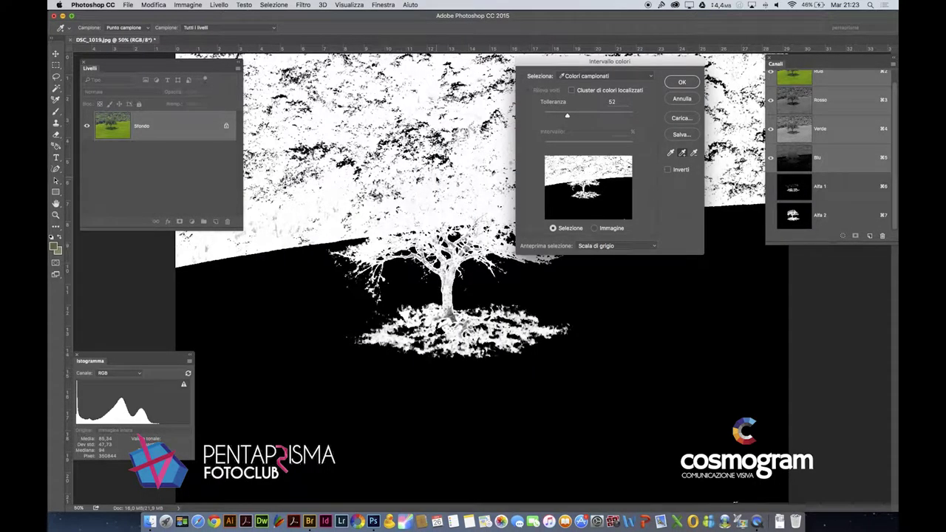
{"action": "key", "text": "super"}
{"action": "left_click_drag", "start_coordinate": [568, 116], "coordinate": [561, 116]}
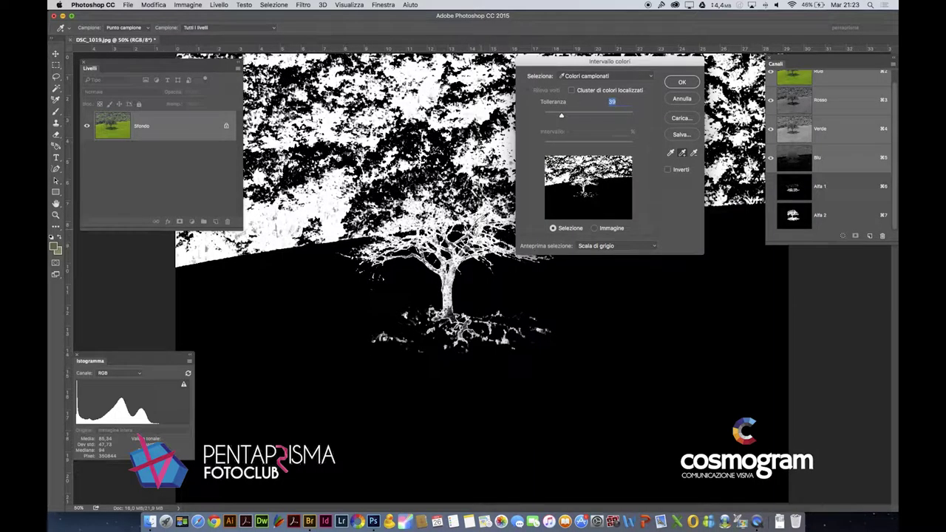
{"action": "key", "text": "super"}
{"action": "left_click", "coordinate": [681, 99]}
Step: Show Alfa 2, zoom to 246% to pan across the crown's edges, then zoom back to 66.7%
{"action": "key", "text": "super+7"}
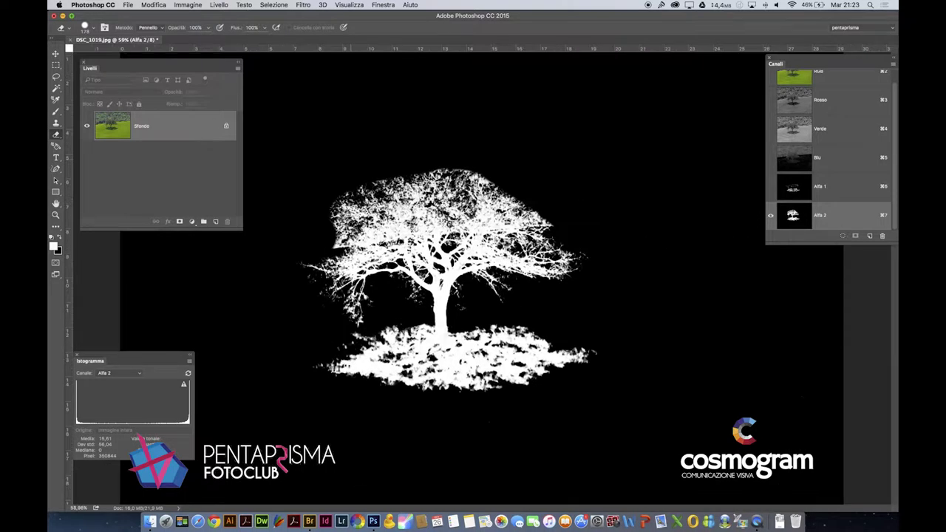
{"action": "scroll", "coordinate": [353, 185], "scroll_direction": "up", "scroll_amount": 5}
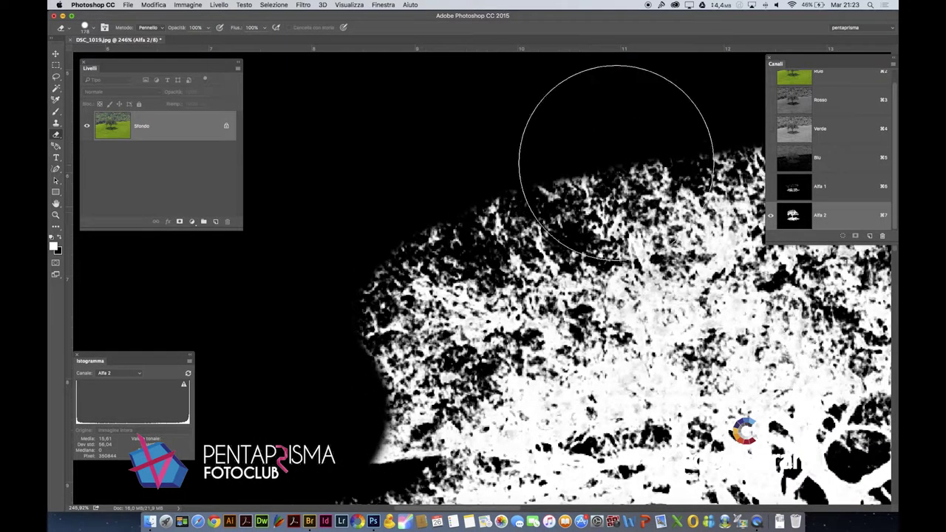
{"action": "left_click_drag", "start_coordinate": [612, 158], "coordinate": [402, 84]}
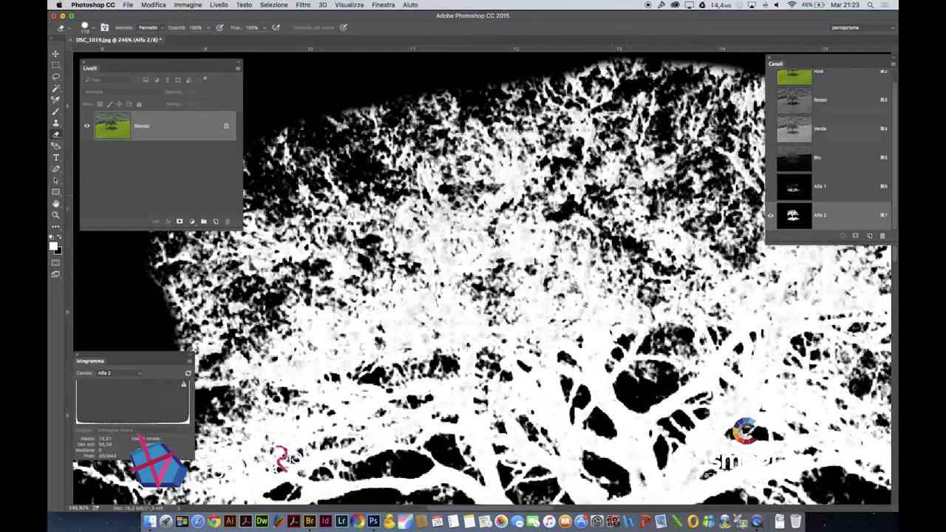
{"action": "scroll", "coordinate": [635, 201], "scroll_direction": "down", "scroll_amount": 5}
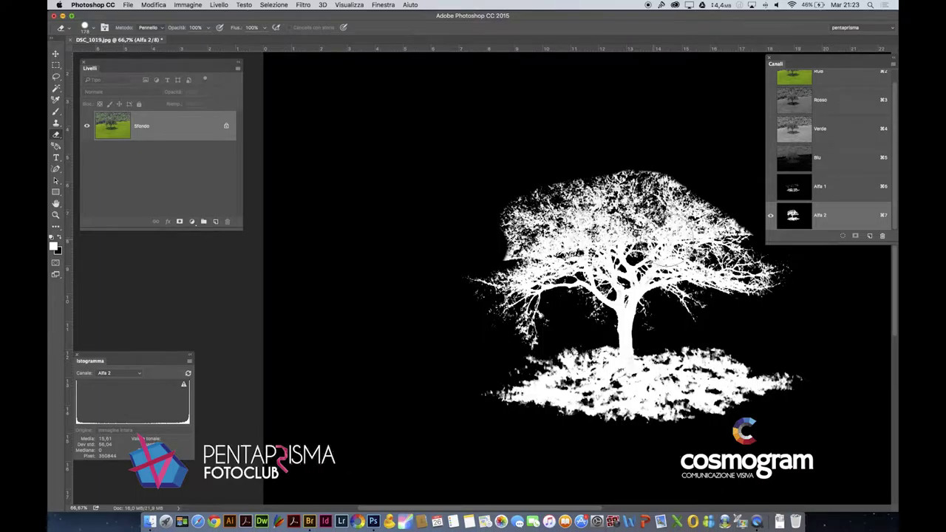
Step: On the RGB composite, add a Correzione colore selettiva layer with Gialli at Yellow +85 and Black −44
{"action": "scroll", "coordinate": [792, 140], "scroll_direction": "up", "scroll_amount": 1}
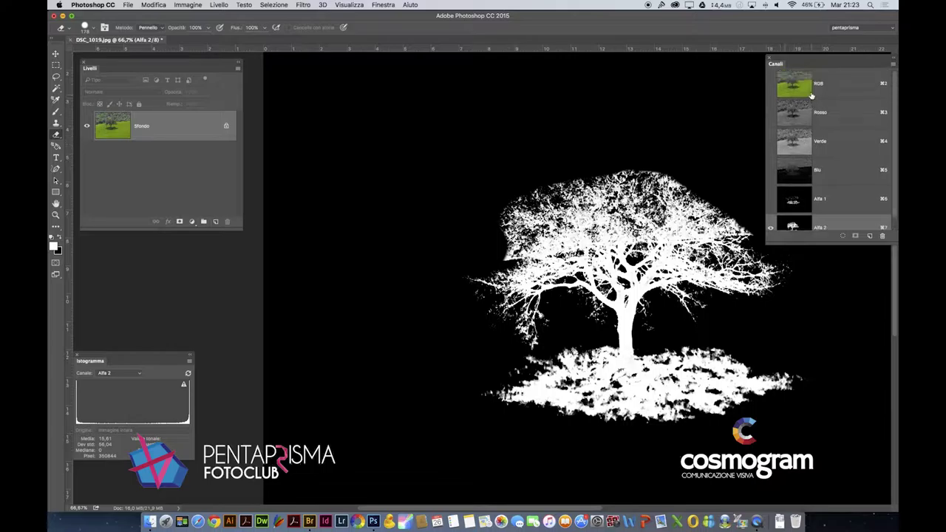
{"action": "left_click", "coordinate": [806, 90]}
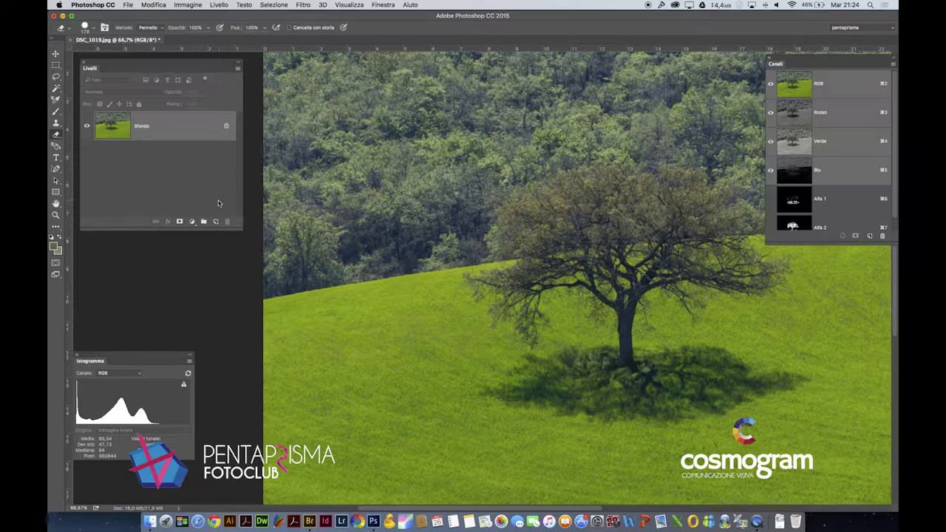
{"action": "left_click", "coordinate": [192, 222]}
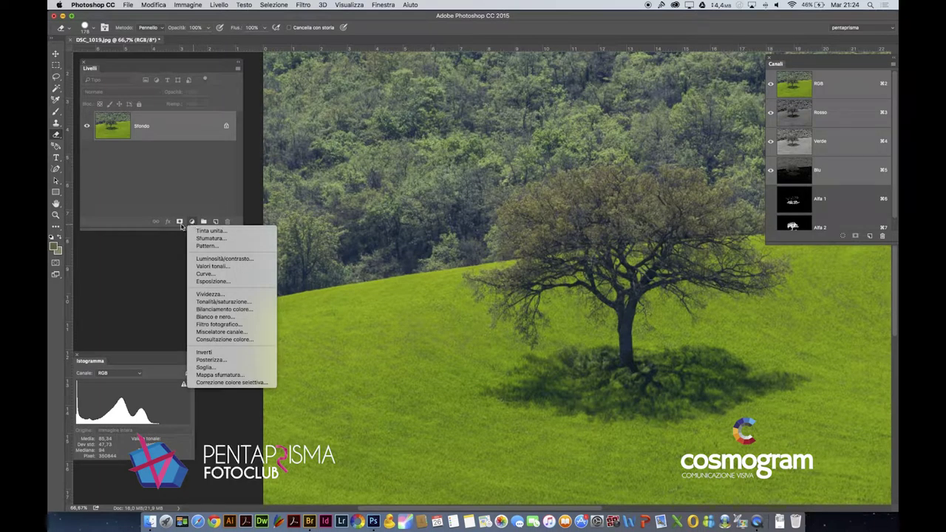
{"action": "left_click", "coordinate": [242, 382]}
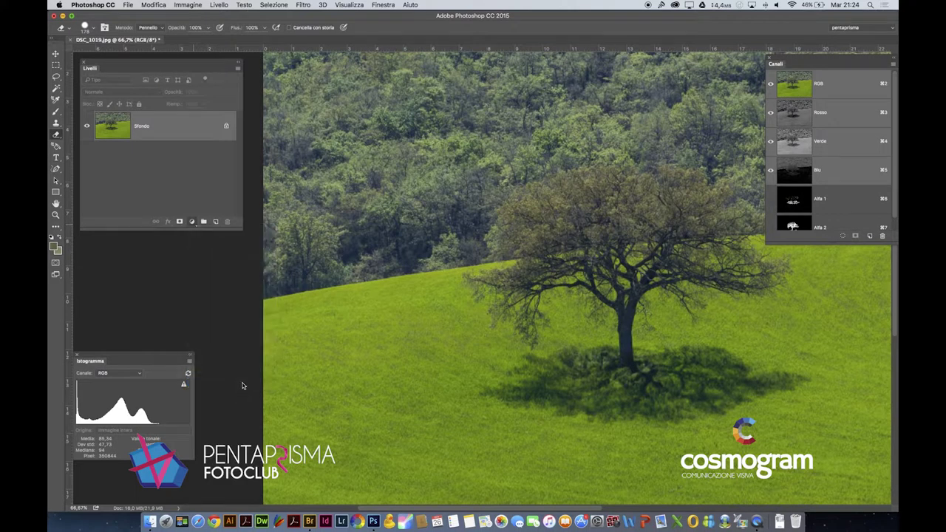
{"action": "left_click_drag", "start_coordinate": [552, 244], "coordinate": [243, 247]}
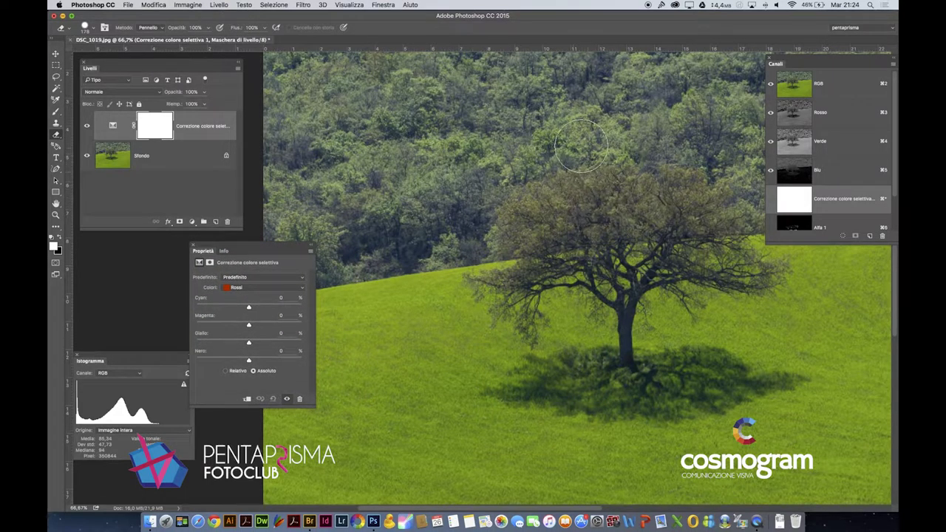
{"action": "left_click", "coordinate": [264, 287]}
{"action": "left_click", "coordinate": [265, 294]}
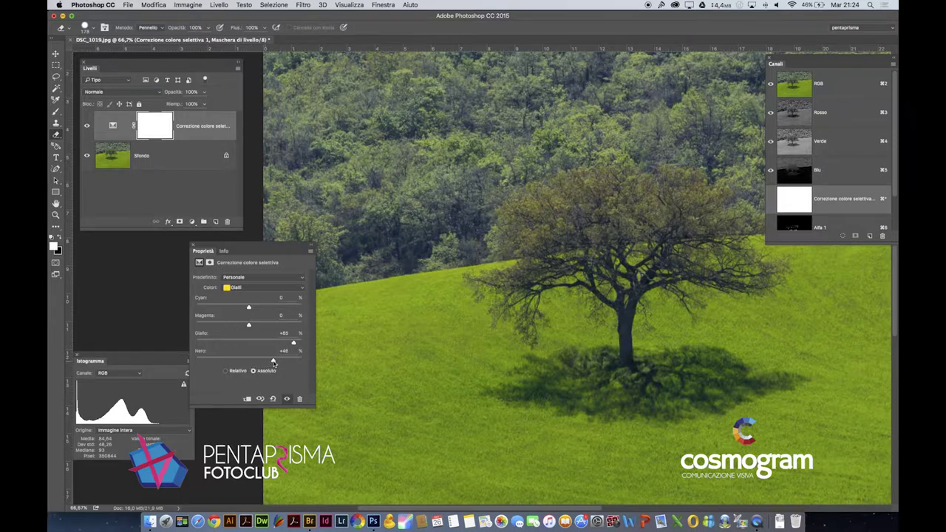
{"action": "left_click_drag", "start_coordinate": [250, 362], "coordinate": [237, 361]}
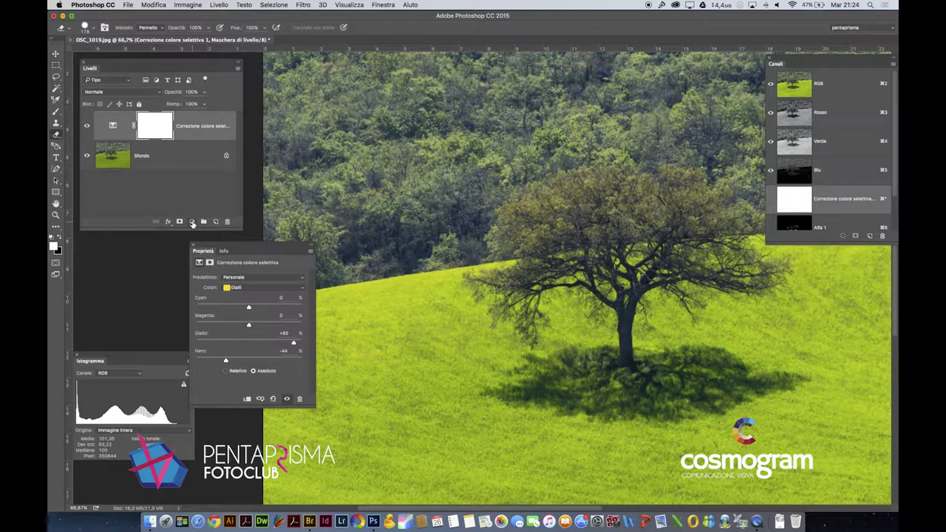
{"action": "left_click", "coordinate": [192, 222]}
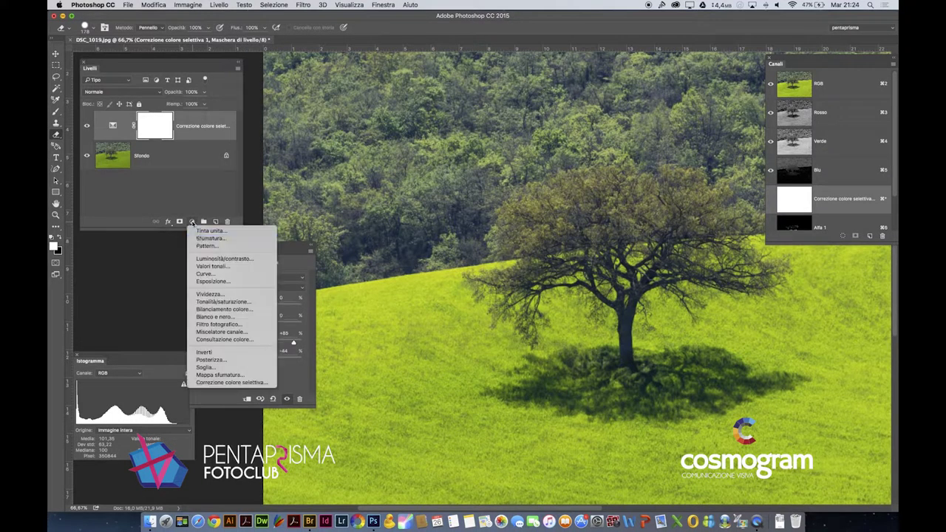
{"action": "left_click", "coordinate": [231, 382]}
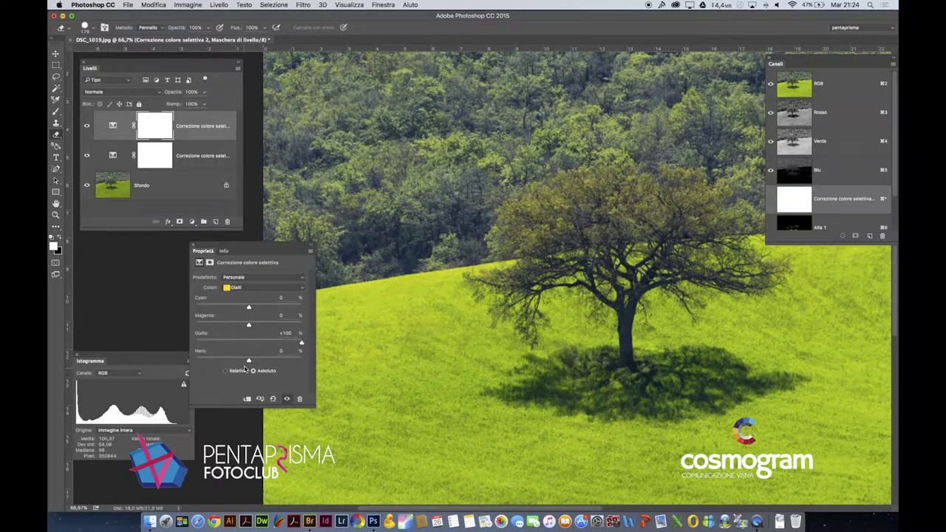
{"action": "left_click_drag", "start_coordinate": [239, 361], "coordinate": [226, 361]}
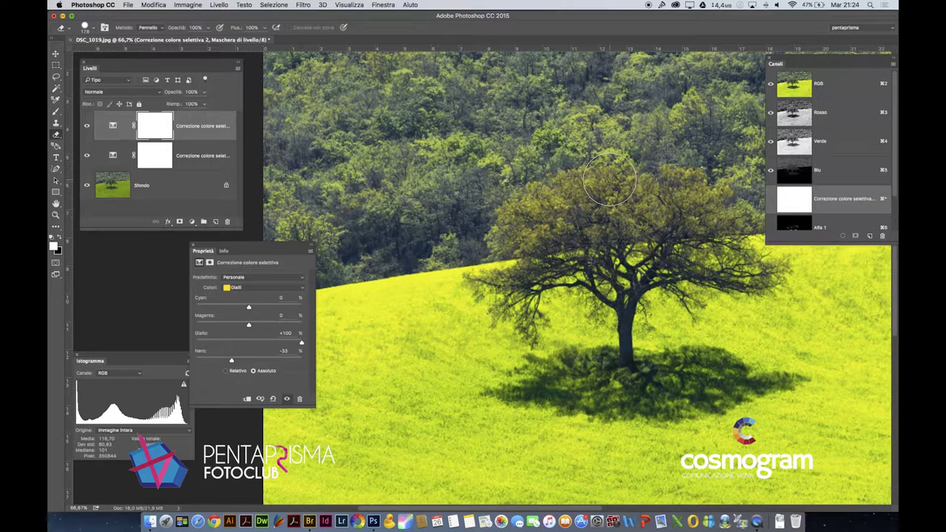
{"action": "scroll", "coordinate": [621, 190], "scroll_direction": "up", "scroll_amount": 5}
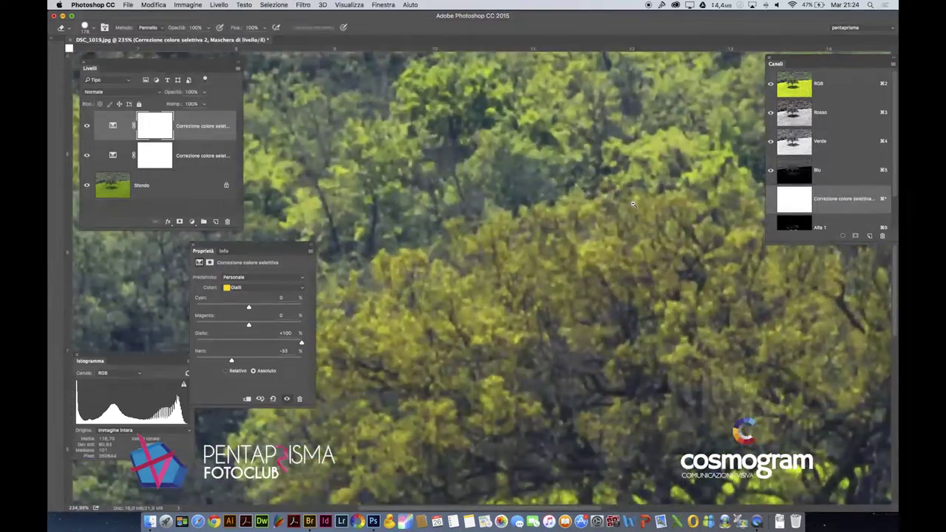
{"action": "scroll", "coordinate": [629, 202], "scroll_direction": "down", "scroll_amount": 1}
{"action": "scroll", "coordinate": [628, 201], "scroll_direction": "down", "scroll_amount": 4}
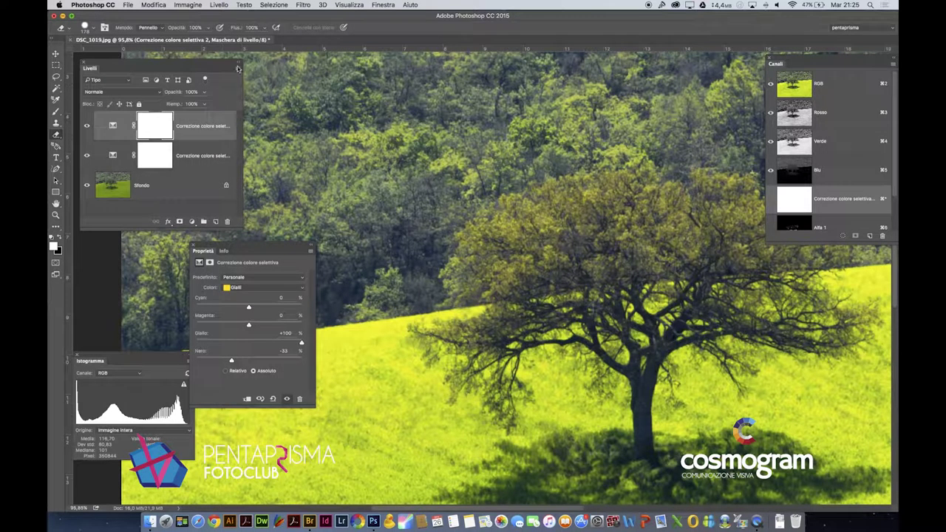
{"action": "left_click", "coordinate": [273, 4]}
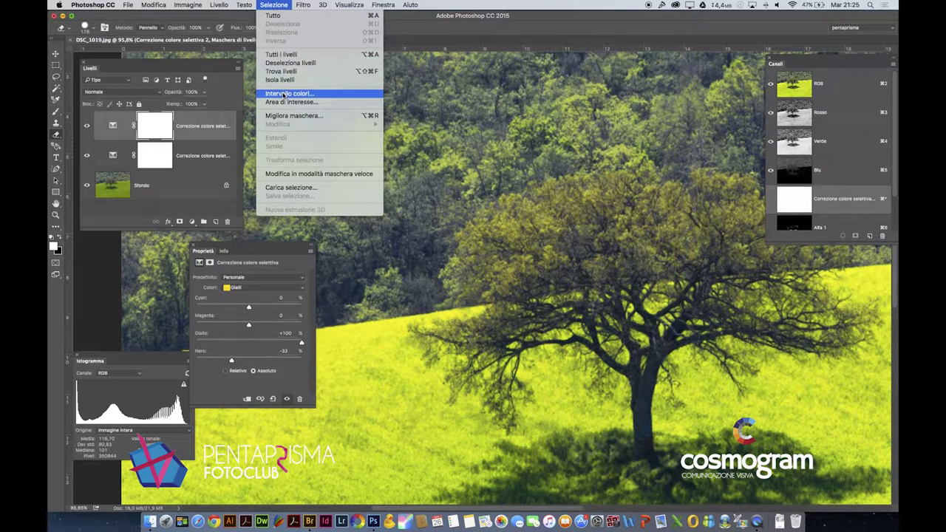
{"action": "left_click", "coordinate": [338, 113]}
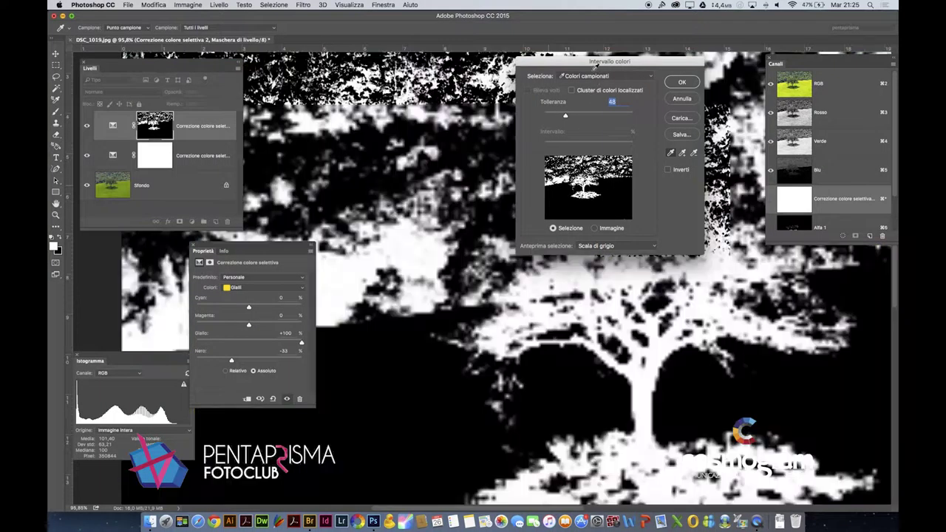
{"action": "left_click_drag", "start_coordinate": [591, 64], "coordinate": [381, 61]}
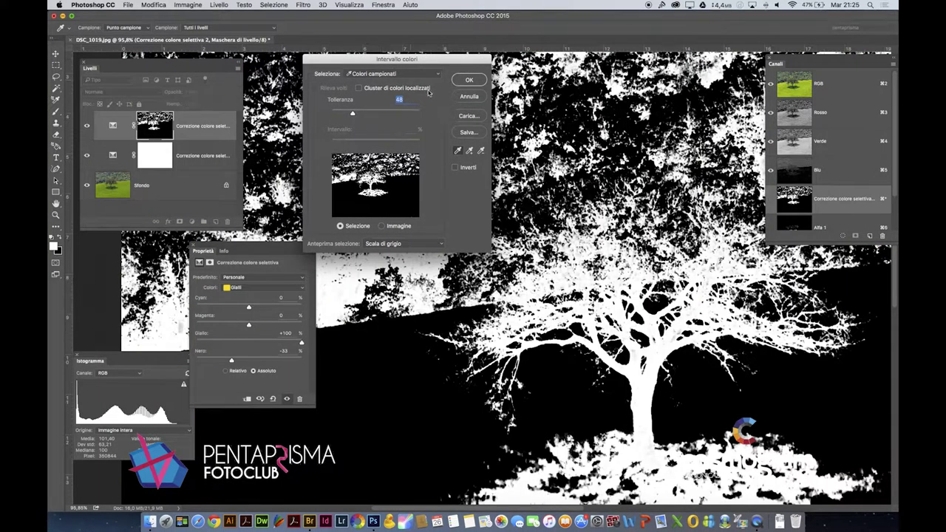
{"action": "left_click", "coordinate": [424, 244]}
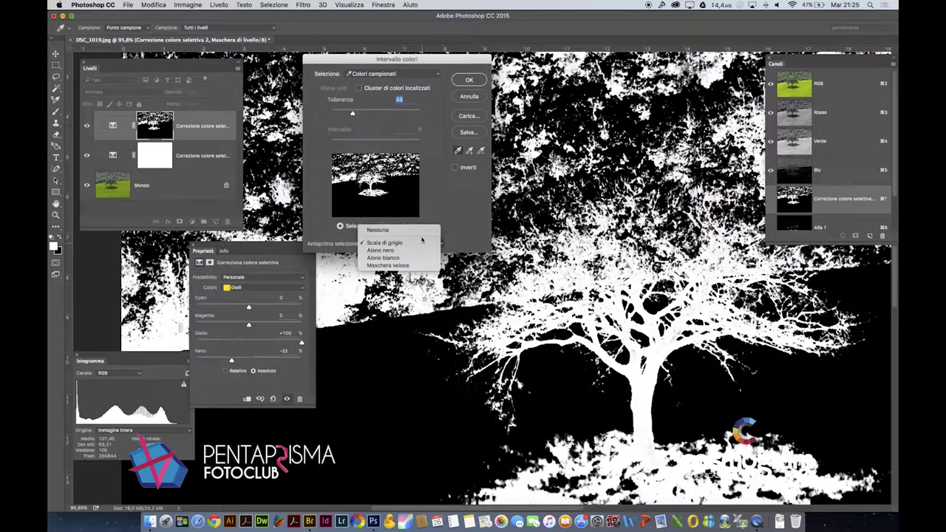
{"action": "left_click", "coordinate": [423, 226]}
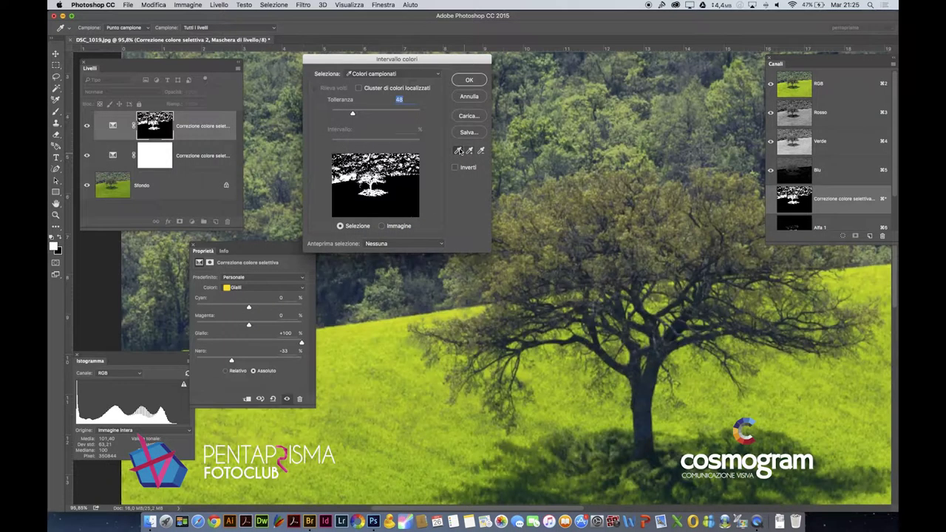
{"action": "left_click", "coordinate": [621, 174]}
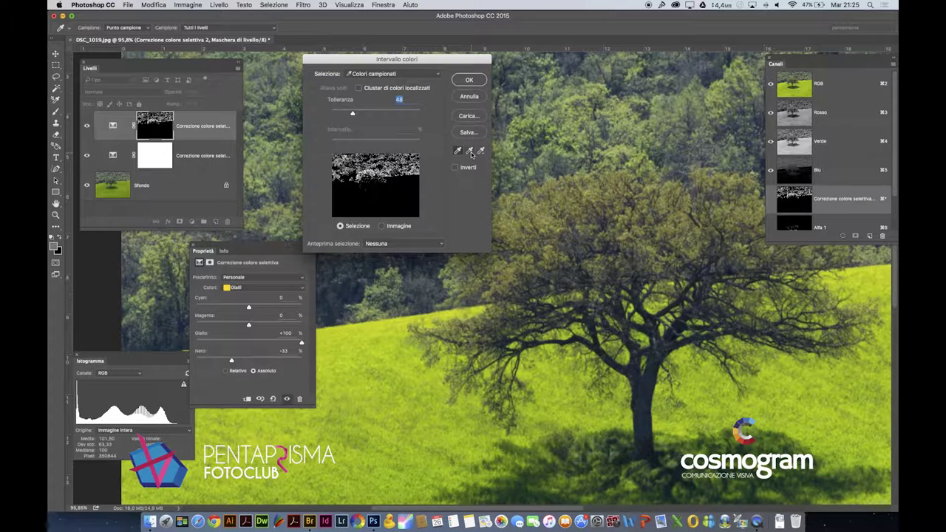
{"action": "left_click", "coordinate": [434, 244]}
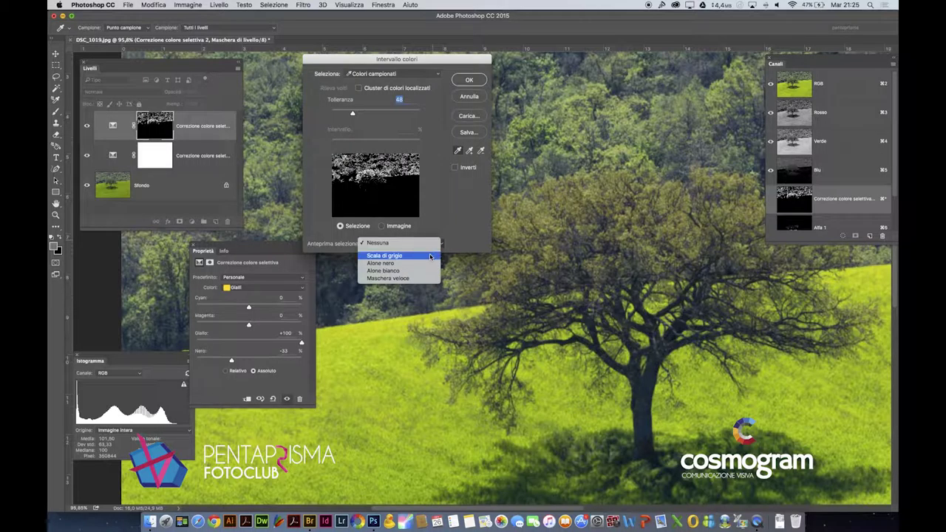
{"action": "left_click", "coordinate": [430, 256]}
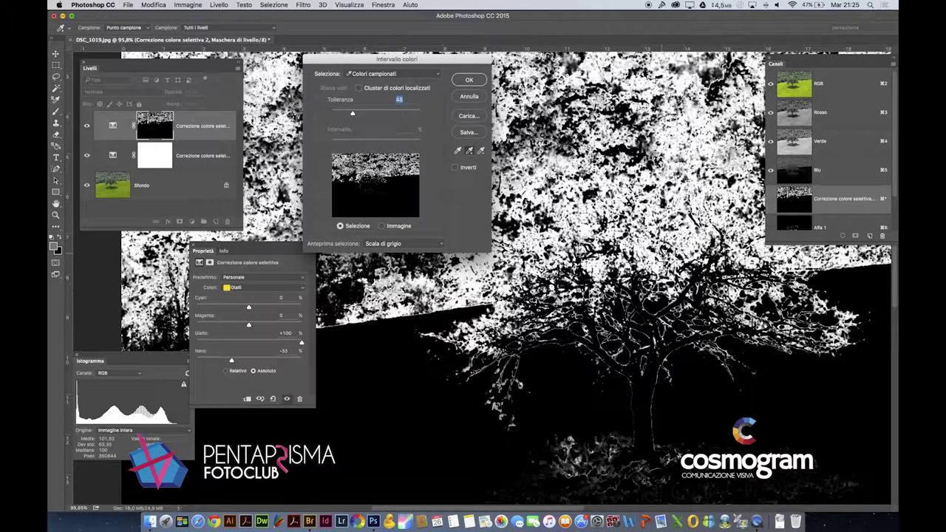
{"action": "key", "text": "super"}
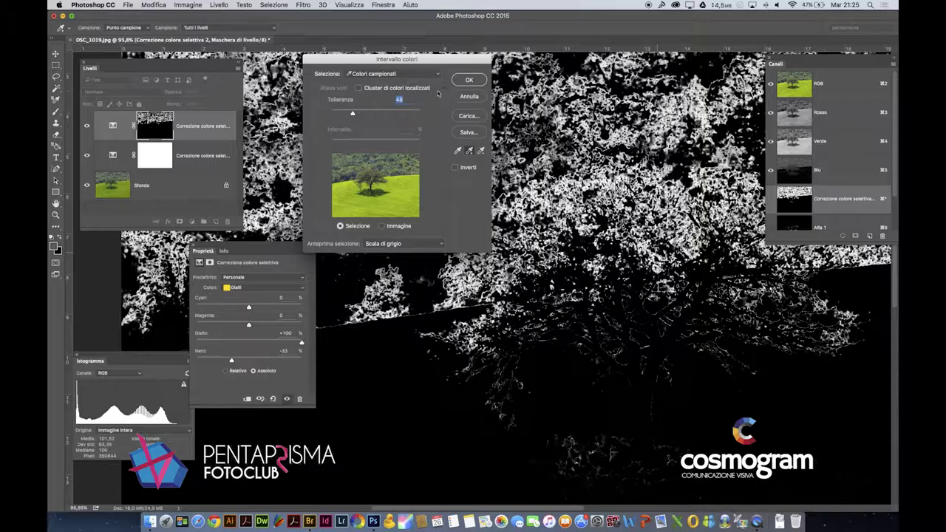
{"action": "left_click", "coordinate": [466, 97]}
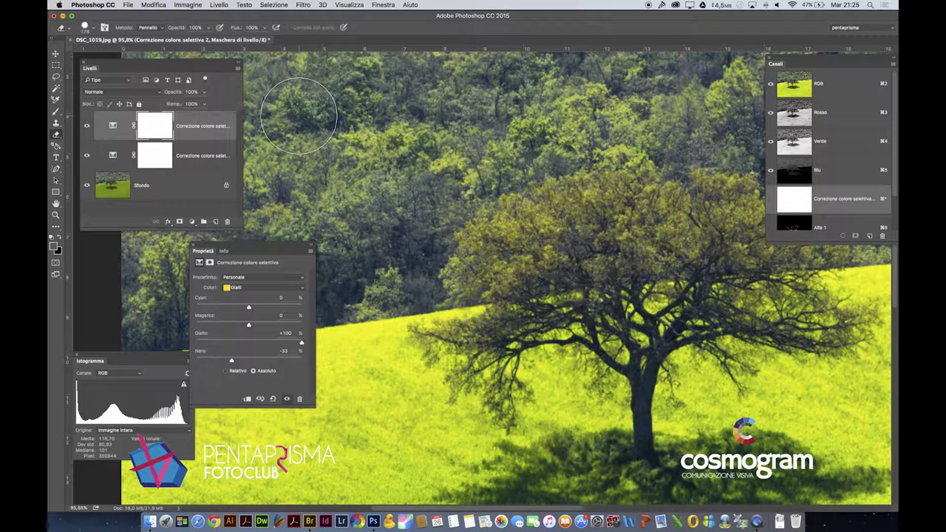
Step: Add a Tonalità/saturazione adjustment layer with Saturazione dragged to −100, turning the photo grey
{"action": "left_click", "coordinate": [192, 223]}
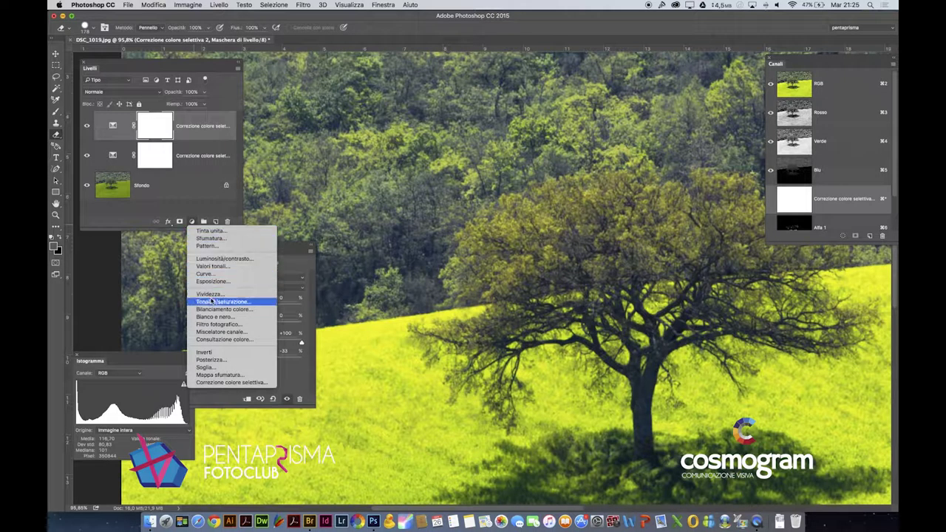
{"action": "key", "text": "Escape"}
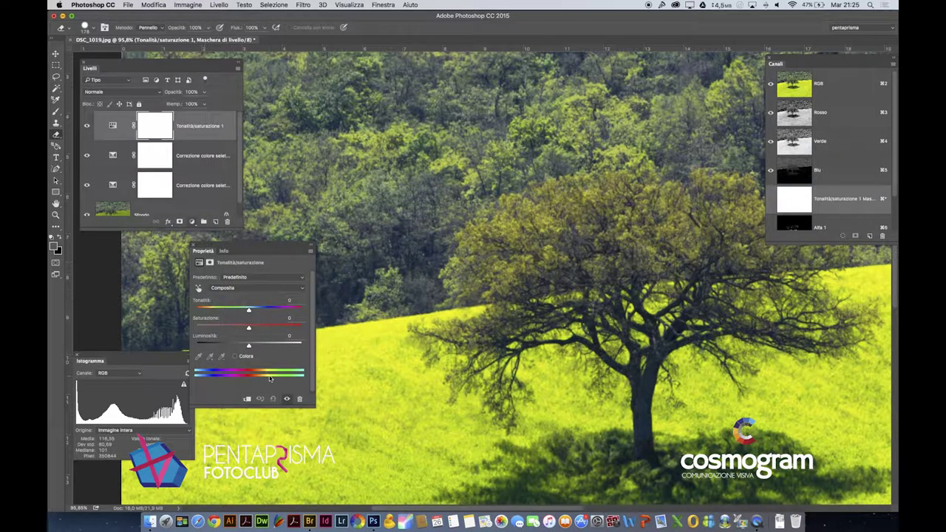
{"action": "left_click_drag", "start_coordinate": [243, 327], "coordinate": [194, 329]}
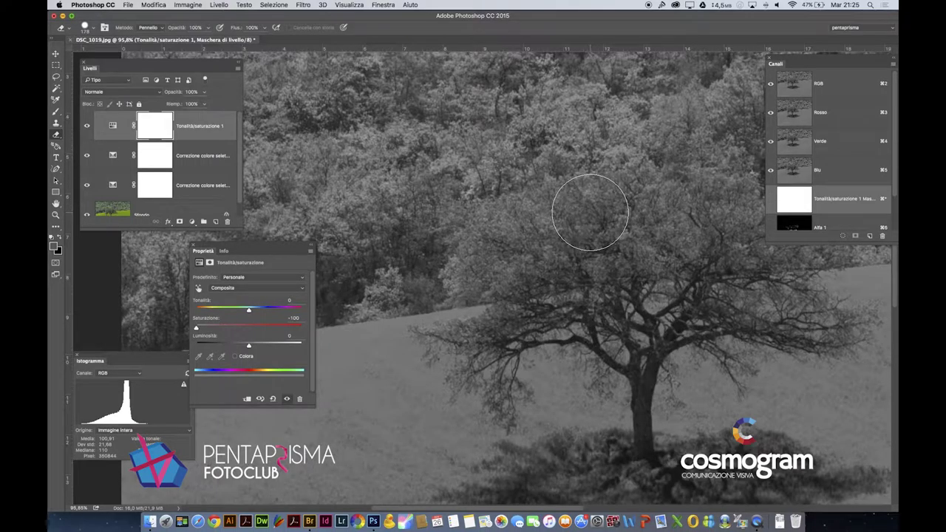
{"action": "key", "text": "b"}
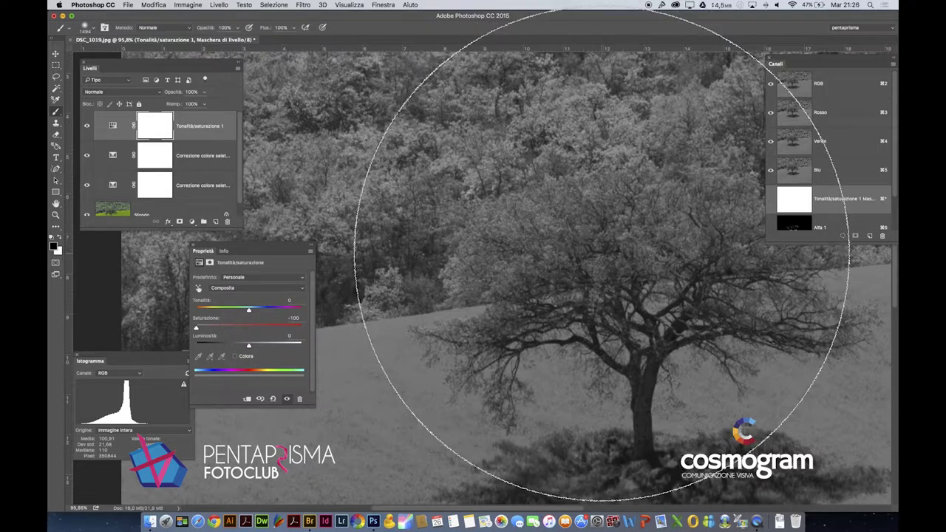
Step: With a 100% hardness brush, paint the mask to bring colour back to the tree crown, trunk and grass
{"action": "right_click", "coordinate": [611, 290]}
{"action": "mouse_move", "coordinate": [673, 328]}
{"action": "left_mouse_down"}
{"action": "mouse_move", "coordinate": [721, 329]}
{"action": "mouse_move", "coordinate": [689, 309]}
{"action": "mouse_move", "coordinate": [668, 311]}
{"action": "left_mouse_up"}
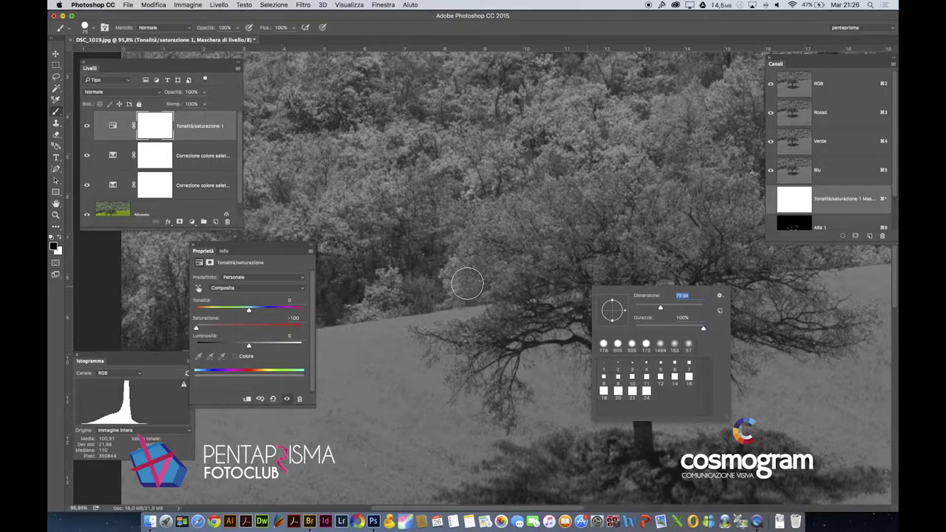
{"action": "left_click", "coordinate": [456, 281]}
{"action": "mouse_move", "coordinate": [454, 277]}
{"action": "left_mouse_down"}
{"action": "mouse_move", "coordinate": [493, 214]}
{"action": "mouse_move", "coordinate": [532, 200]}
{"action": "mouse_move", "coordinate": [599, 183]}
{"action": "mouse_move", "coordinate": [647, 189]}
{"action": "mouse_move", "coordinate": [652, 179]}
{"action": "mouse_move", "coordinate": [720, 189]}
{"action": "mouse_move", "coordinate": [748, 204]}
{"action": "mouse_move", "coordinate": [783, 256]}
{"action": "mouse_move", "coordinate": [466, 286]}
{"action": "mouse_move", "coordinate": [524, 234]}
{"action": "mouse_move", "coordinate": [709, 206]}
{"action": "mouse_move", "coordinate": [748, 237]}
{"action": "mouse_move", "coordinate": [545, 254]}
{"action": "mouse_move", "coordinate": [548, 245]}
{"action": "mouse_move", "coordinate": [672, 224]}
{"action": "mouse_move", "coordinate": [706, 235]}
{"action": "mouse_move", "coordinate": [700, 266]}
{"action": "mouse_move", "coordinate": [781, 282]}
{"action": "mouse_move", "coordinate": [840, 336]}
{"action": "mouse_move", "coordinate": [703, 338]}
{"action": "mouse_move", "coordinate": [671, 359]}
{"action": "mouse_move", "coordinate": [653, 387]}
{"action": "mouse_move", "coordinate": [662, 438]}
{"action": "mouse_move", "coordinate": [772, 441]}
{"action": "mouse_move", "coordinate": [731, 395]}
{"action": "mouse_move", "coordinate": [631, 329]}
{"action": "mouse_move", "coordinate": [765, 373]}
{"action": "mouse_move", "coordinate": [565, 419]}
{"action": "mouse_move", "coordinate": [343, 391]}
{"action": "mouse_move", "coordinate": [336, 370]}
{"action": "mouse_move", "coordinate": [484, 327]}
{"action": "mouse_move", "coordinate": [513, 299]}
{"action": "mouse_move", "coordinate": [508, 272]}
{"action": "mouse_move", "coordinate": [489, 260]}
{"action": "mouse_move", "coordinate": [477, 266]}
{"action": "mouse_move", "coordinate": [464, 238]}
{"action": "mouse_move", "coordinate": [418, 235]}
{"action": "mouse_move", "coordinate": [399, 259]}
{"action": "mouse_move", "coordinate": [390, 301]}
{"action": "mouse_move", "coordinate": [362, 272]}
{"action": "mouse_move", "coordinate": [339, 279]}
{"action": "mouse_move", "coordinate": [331, 238]}
{"action": "mouse_move", "coordinate": [306, 227]}
{"action": "mouse_move", "coordinate": [352, 214]}
{"action": "mouse_move", "coordinate": [399, 181]}
{"action": "left_mouse_up"}
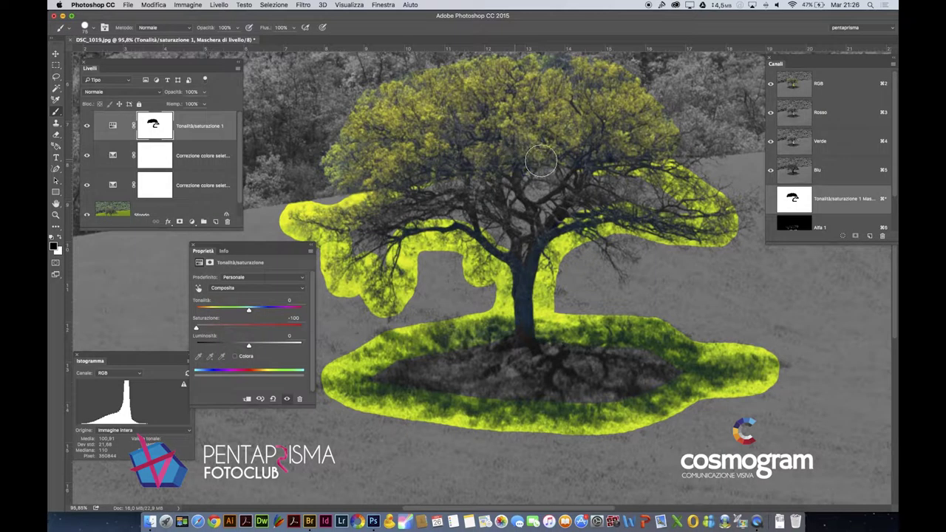
{"action": "left_click_drag", "start_coordinate": [604, 163], "coordinate": [601, 156]}
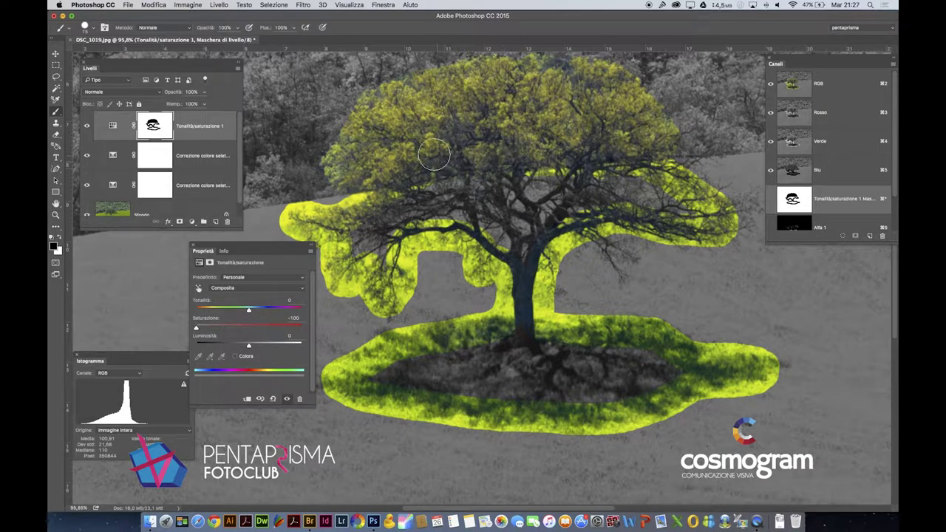
Step: Select the dark tree and branches by similar colour, then test filling the mask and undo it
{"action": "key", "text": "w"}
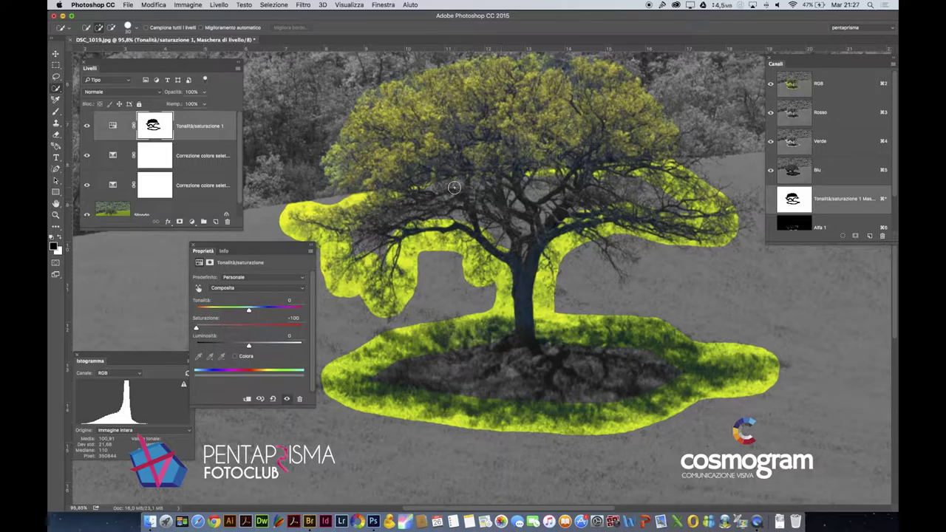
{"action": "left_click", "coordinate": [61, 88]}
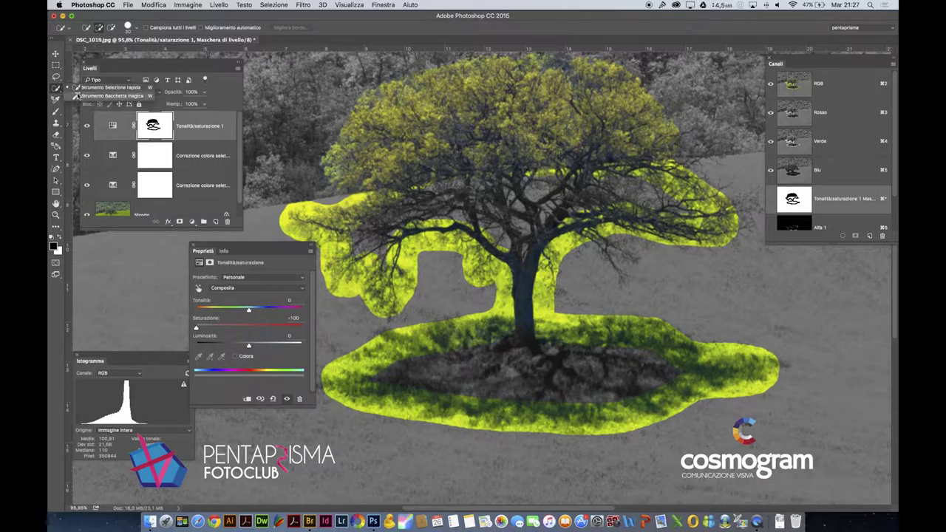
{"action": "left_click", "coordinate": [110, 95]}
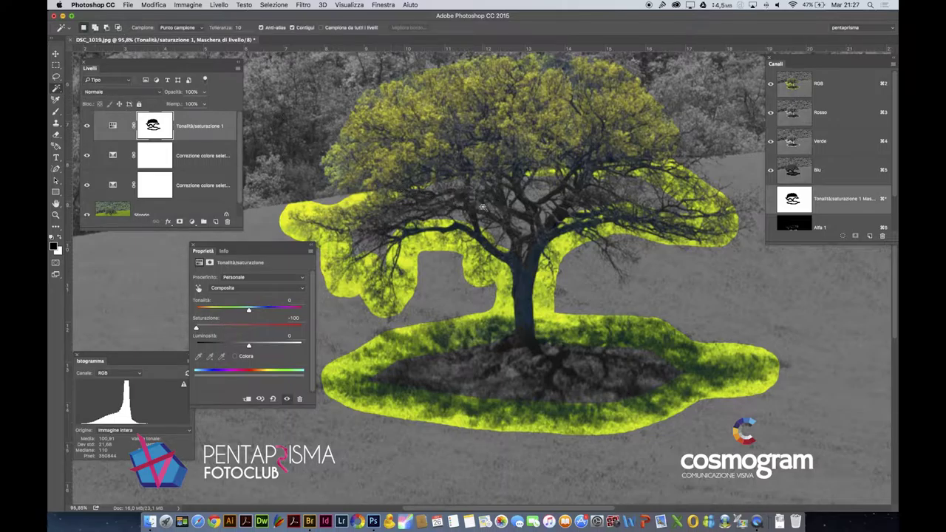
{"action": "left_click", "coordinate": [521, 214]}
{"action": "left_click", "coordinate": [550, 210]}
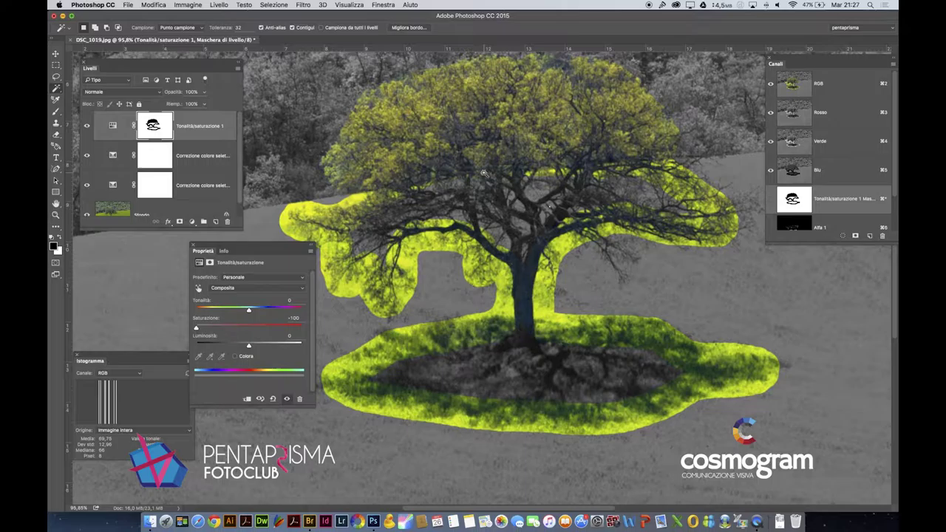
{"action": "left_click", "coordinate": [527, 200]}
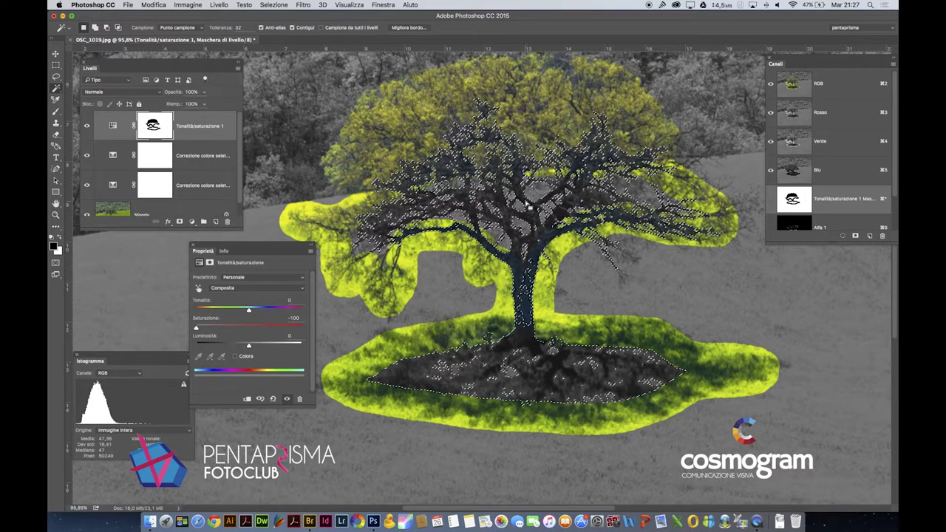
{"action": "left_click", "coordinate": [519, 222], "text": "shift"}
{"action": "left_click", "coordinate": [722, 144], "text": "shift"}
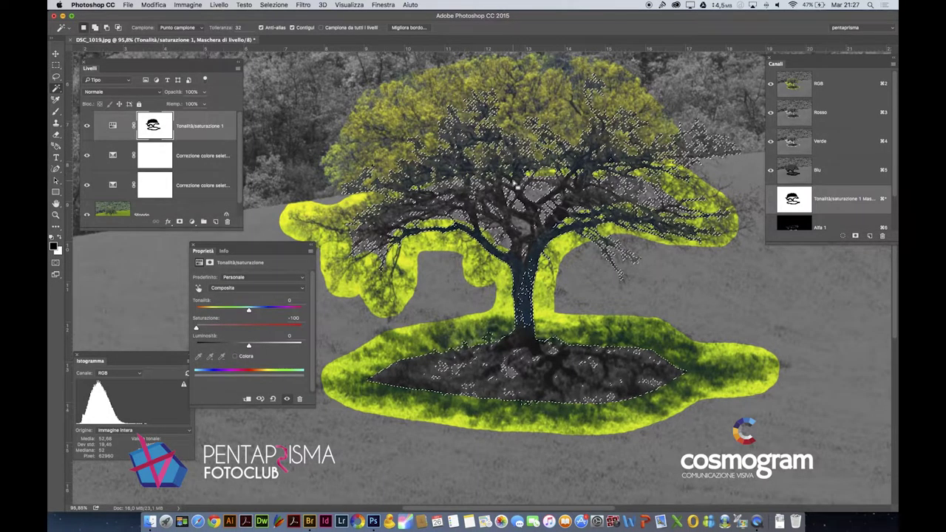
{"action": "key", "text": "alt+BackSpace"}
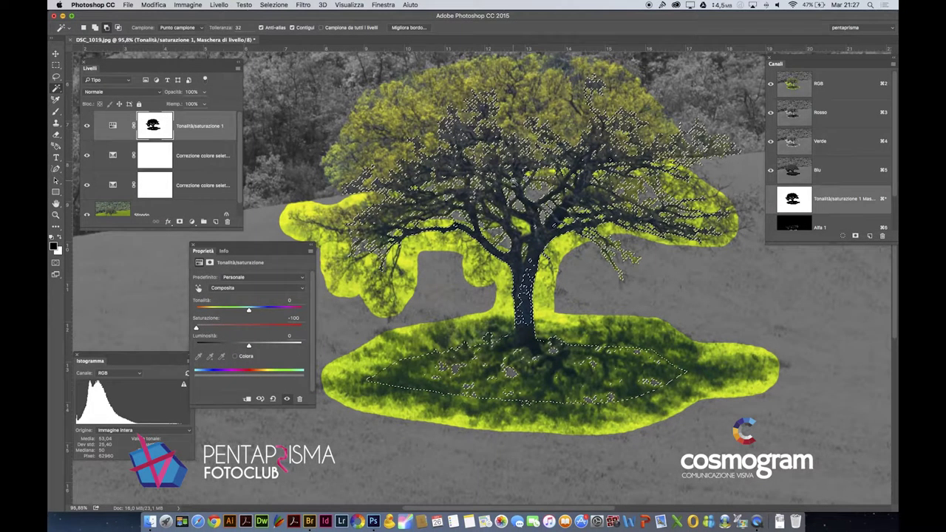
{"action": "key", "text": "alt+BackSpace"}
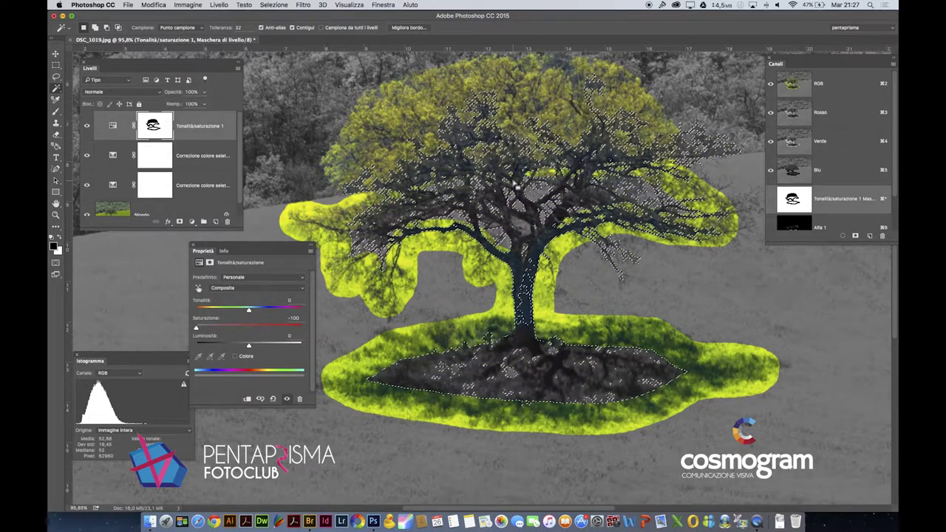
{"action": "key", "text": "alt+BackSpace"}
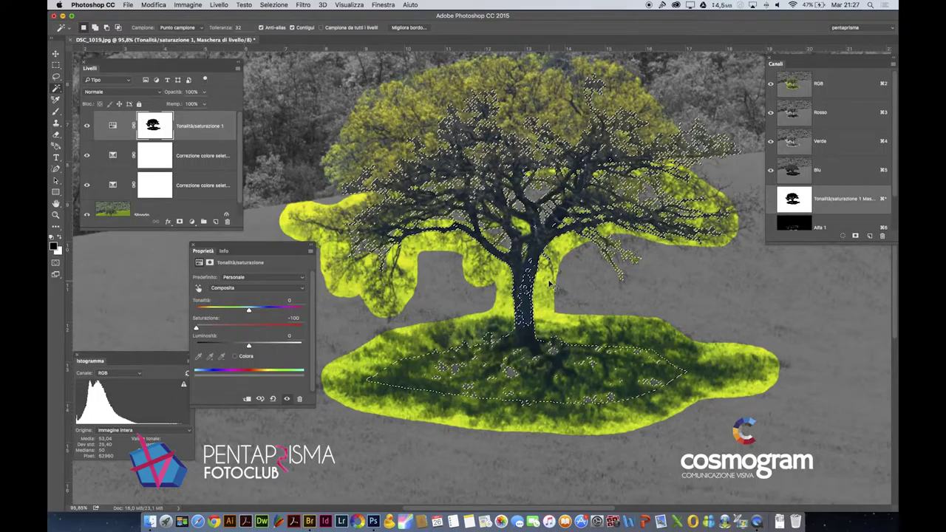
{"action": "key", "text": "alt+BackSpace"}
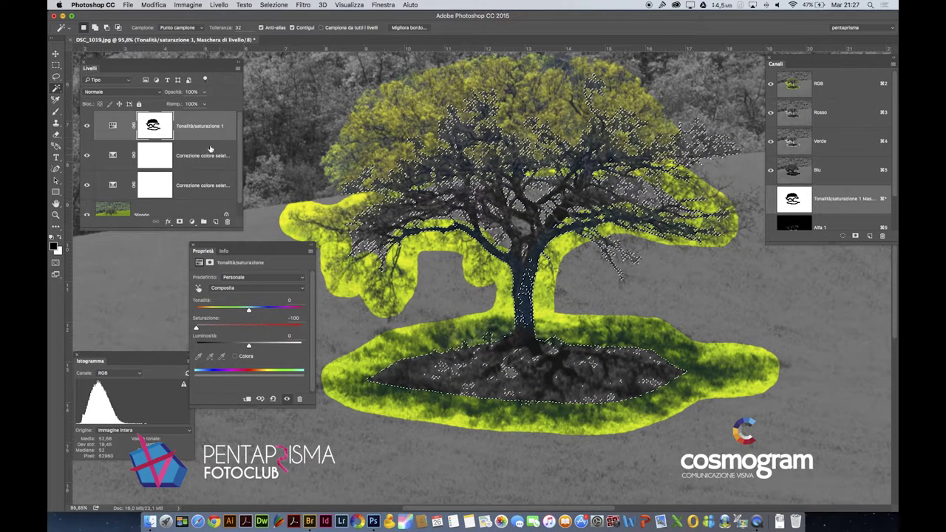
Step: Try more colour selections of the dark branches, trunk and ground, in and out of Quick Mask, then deselect
{"action": "left_click", "coordinate": [112, 126]}
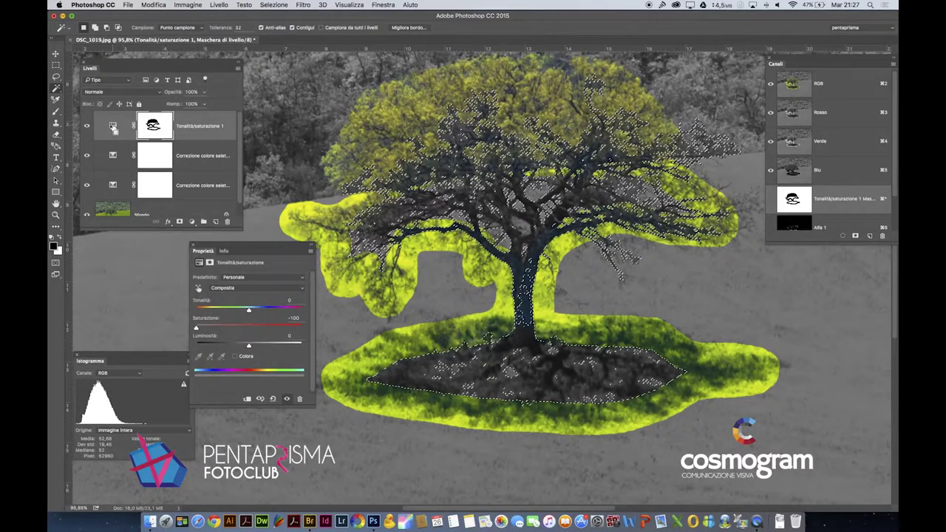
{"action": "key", "text": "super+d"}
{"action": "left_click", "coordinate": [495, 222]}
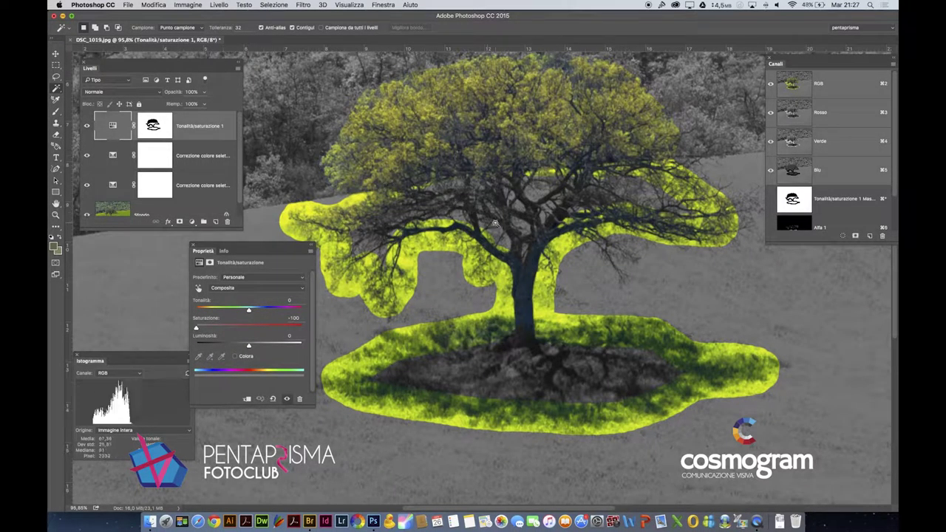
{"action": "key", "text": "super+d"}
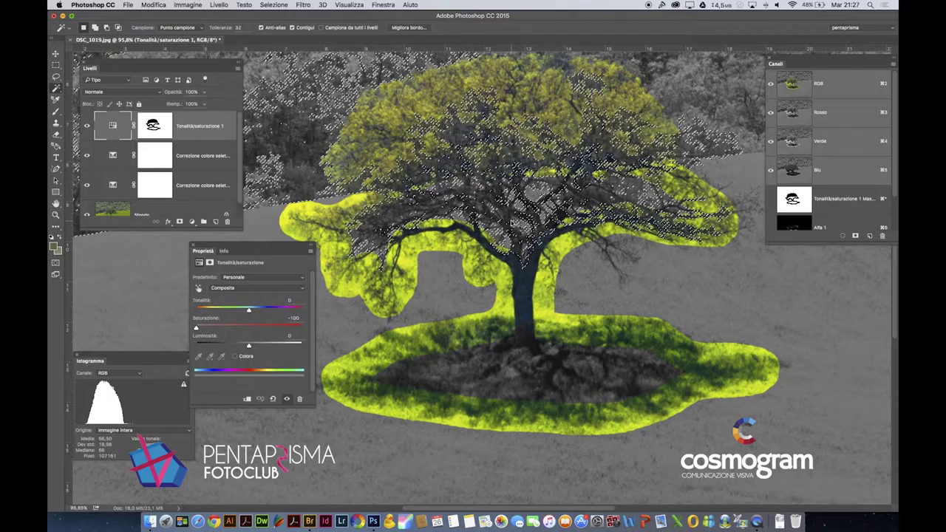
{"action": "key", "text": "q"}
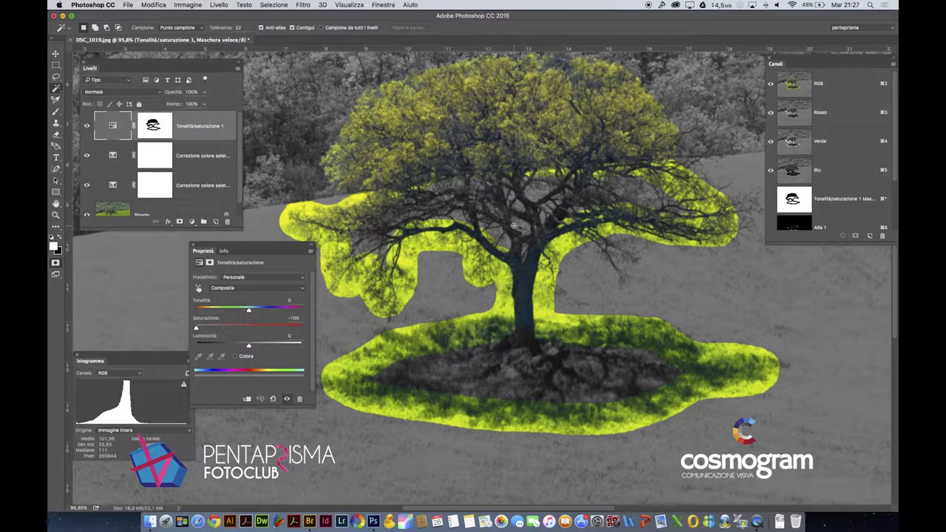
{"action": "scroll", "coordinate": [847, 130], "scroll_direction": "down", "scroll_amount": 3}
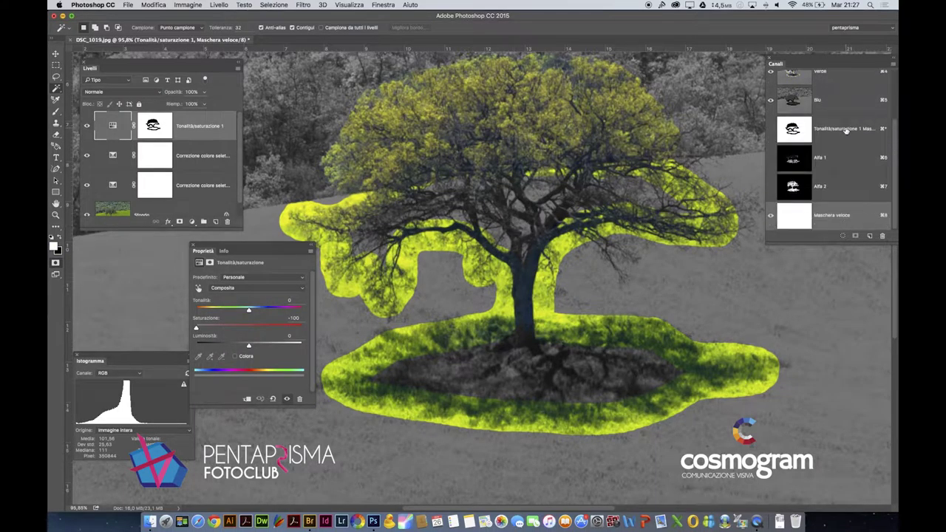
{"action": "left_click", "coordinate": [571, 203]}
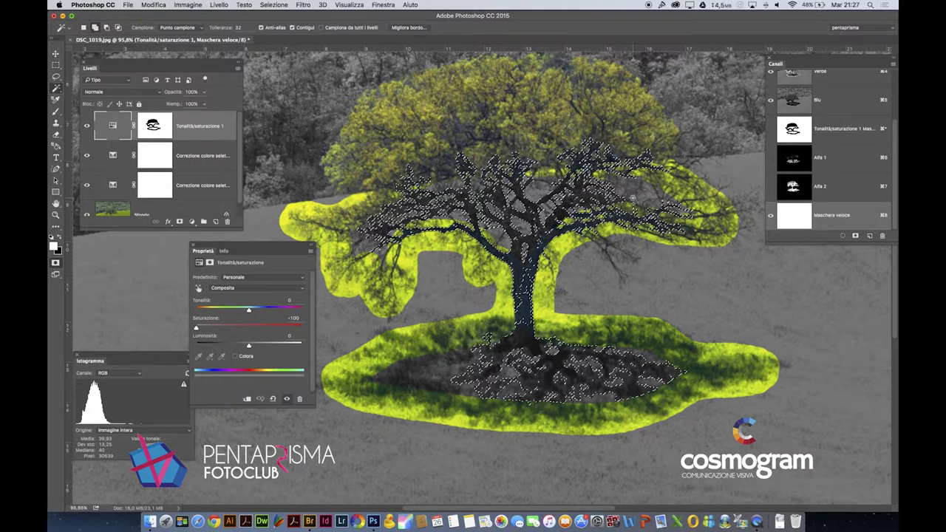
{"action": "key", "text": "super+d"}
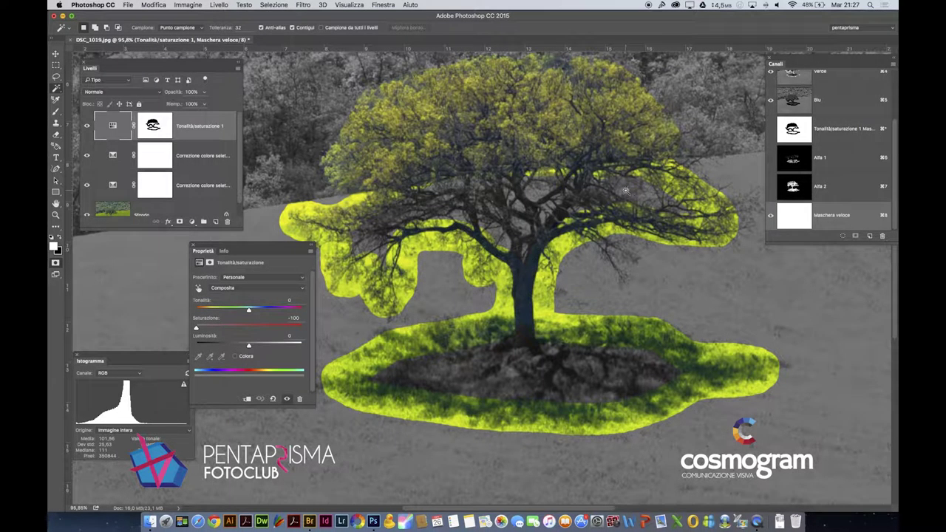
{"action": "scroll", "coordinate": [624, 190], "scroll_direction": "up", "scroll_amount": 3}
{"action": "key", "text": "q"}
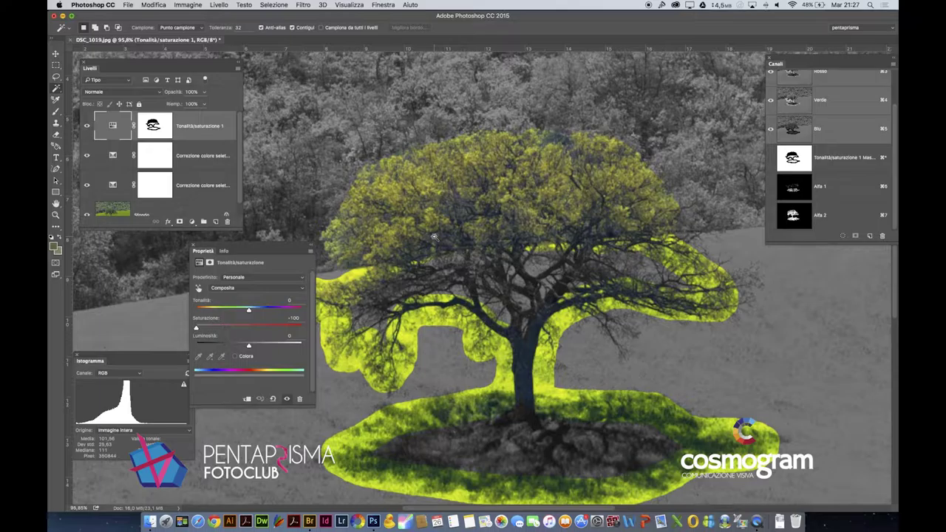
Step: Brush the Hue/Saturation mask to grey out the yellow beneath the branches and near the trunk
{"action": "key", "text": "b"}
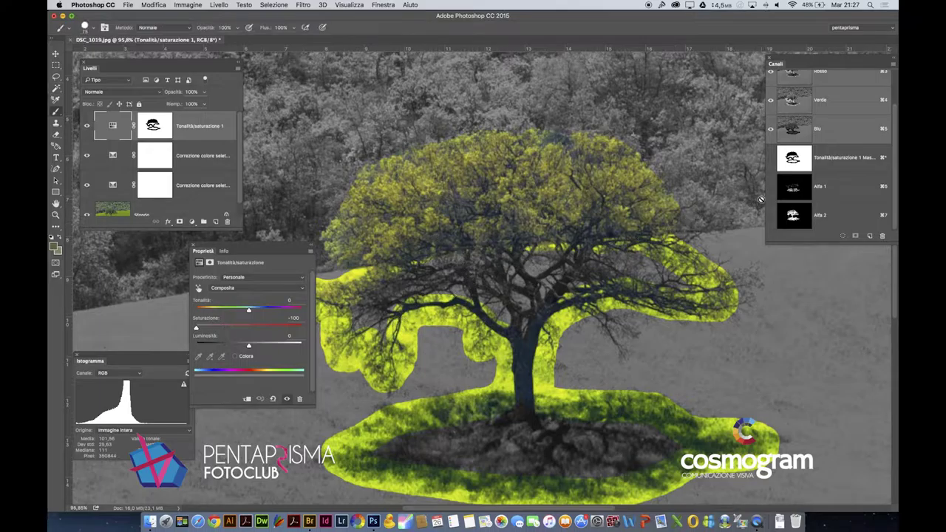
{"action": "left_click", "coordinate": [803, 168]}
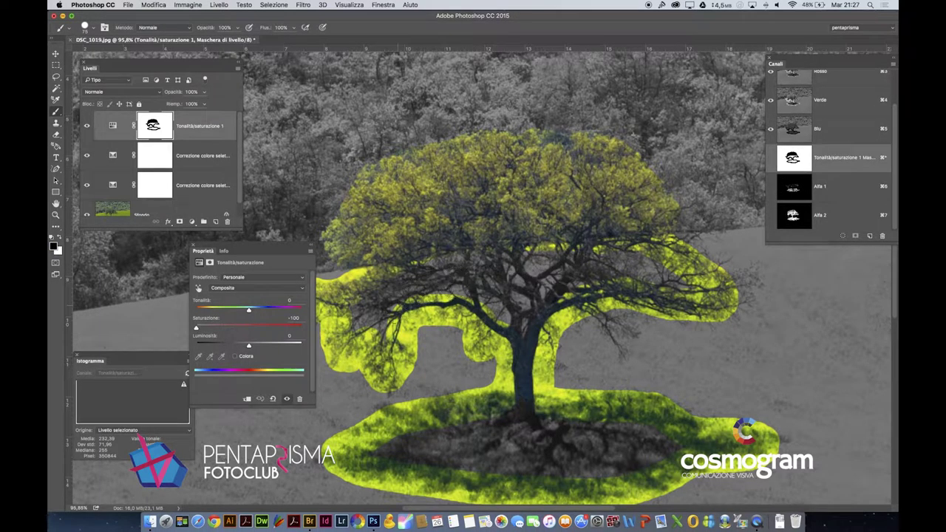
{"action": "mouse_move", "coordinate": [355, 307]}
{"action": "left_mouse_down"}
{"action": "mouse_move", "coordinate": [426, 265]}
{"action": "mouse_move", "coordinate": [480, 247]}
{"action": "mouse_move", "coordinate": [618, 256]}
{"action": "mouse_move", "coordinate": [687, 283]}
{"action": "left_mouse_up"}
{"action": "mouse_move", "coordinate": [522, 342]}
{"action": "left_mouse_down"}
{"action": "mouse_move", "coordinate": [450, 291]}
{"action": "mouse_move", "coordinate": [591, 279]}
{"action": "mouse_move", "coordinate": [493, 303]}
{"action": "mouse_move", "coordinate": [527, 300]}
{"action": "mouse_move", "coordinate": [528, 313]}
{"action": "mouse_move", "coordinate": [567, 291]}
{"action": "left_mouse_up"}
{"action": "key", "text": "q"}
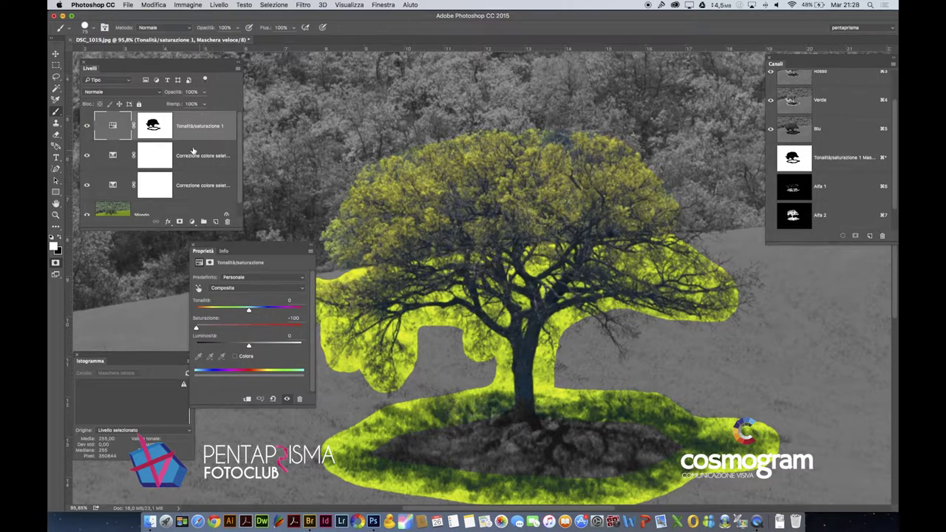
{"action": "key", "text": "super+minus"}
{"action": "key", "text": "super+minus"}
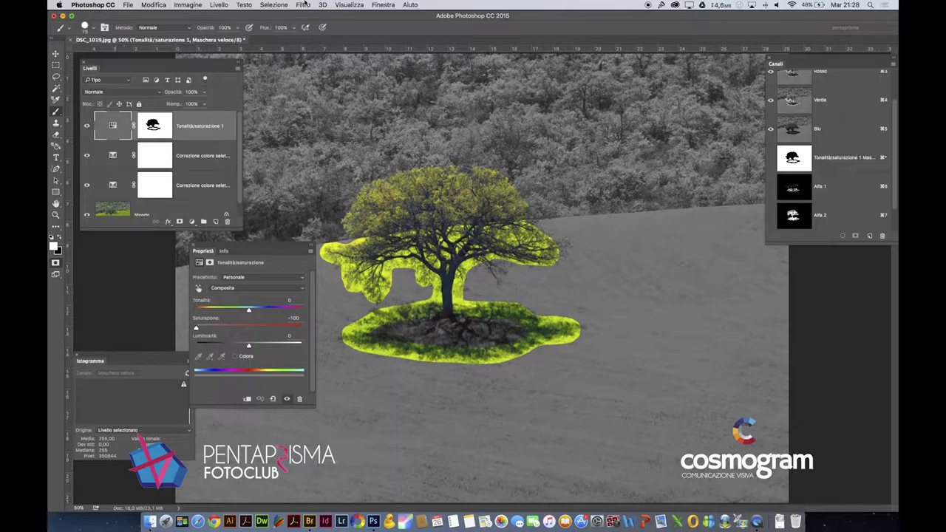
{"action": "left_click", "coordinate": [304, 4]}
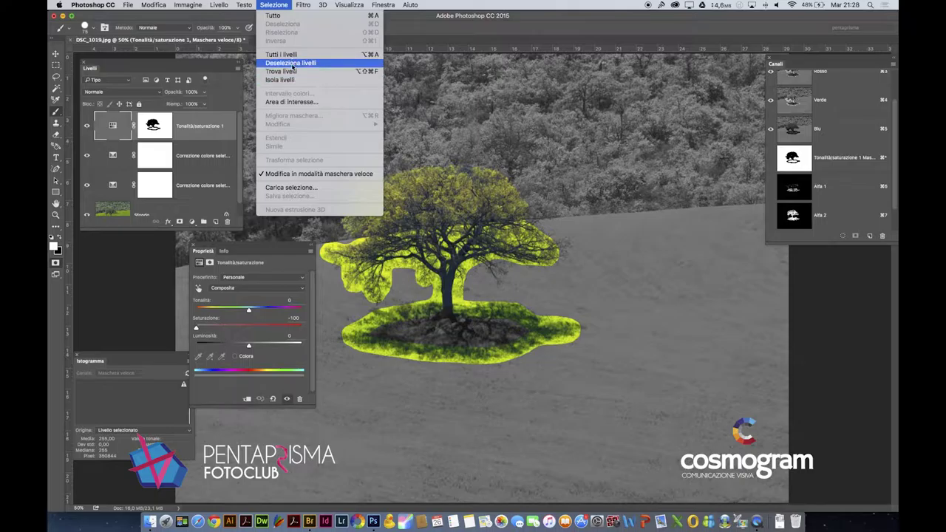
{"action": "left_click", "coordinate": [118, 210]}
{"action": "left_click", "coordinate": [120, 211]}
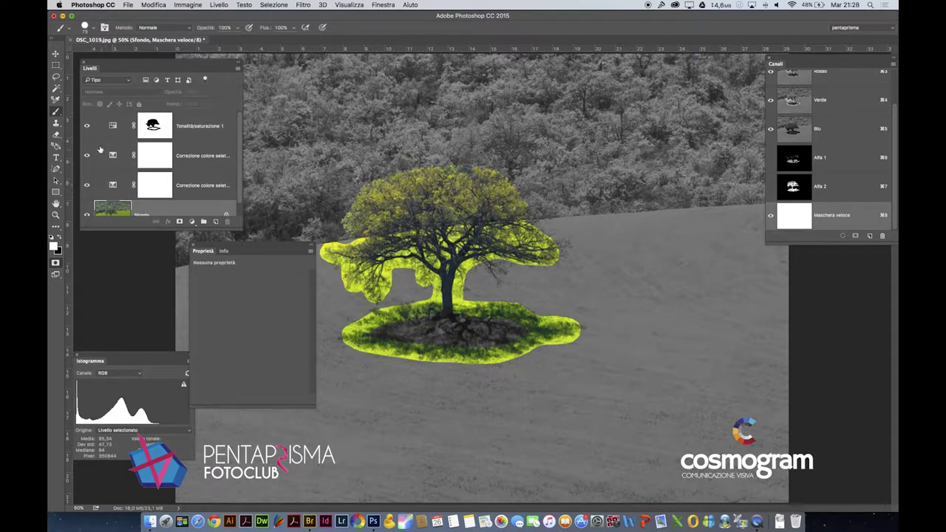
{"action": "left_click", "coordinate": [86, 126]}
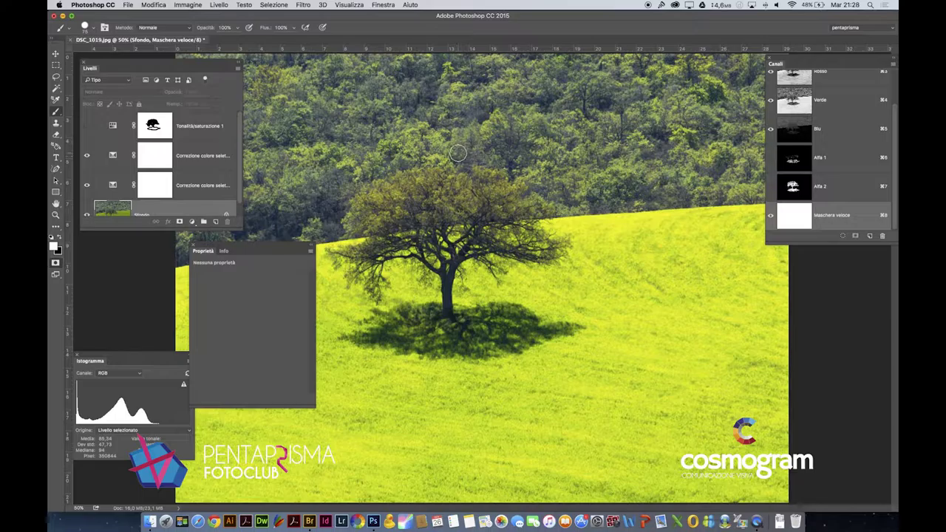
{"action": "left_click", "coordinate": [86, 126]}
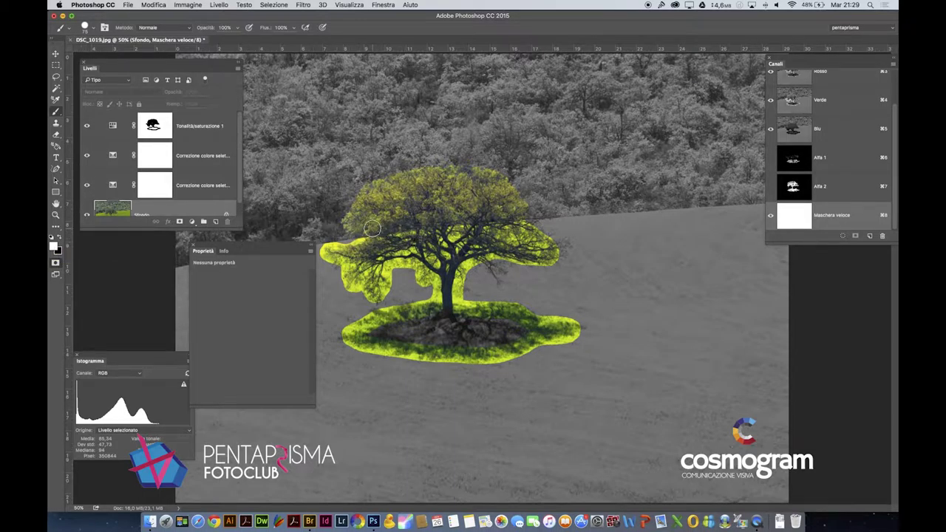
Step: Try brushing the canopy top on the quick mask and the Hue/Saturation mask, undoing both strokes
{"action": "key", "text": "x"}
{"action": "mouse_move", "coordinate": [402, 186]}
{"action": "left_mouse_down"}
{"action": "mouse_move", "coordinate": [458, 171]}
{"action": "mouse_move", "coordinate": [433, 174]}
{"action": "left_mouse_up"}
{"action": "key", "text": "super+z"}
{"action": "key", "text": "q"}
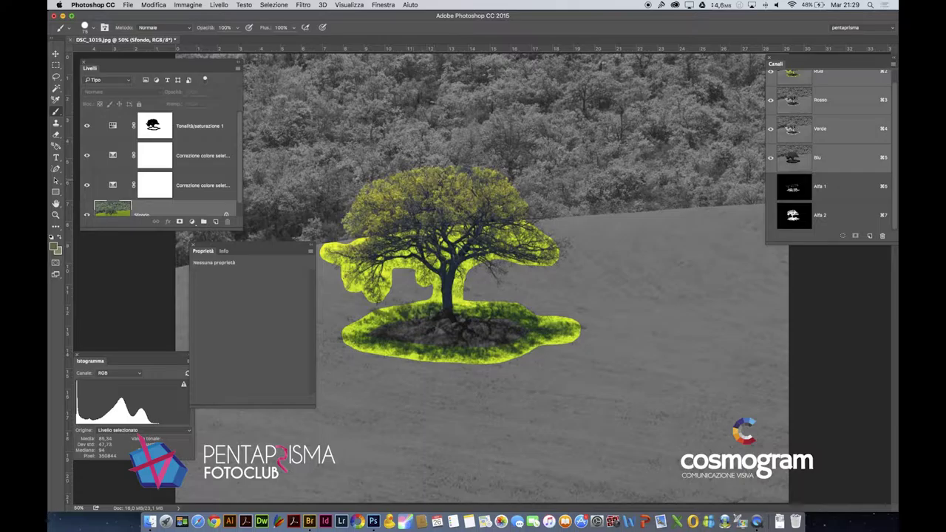
{"action": "key", "text": "super+z"}
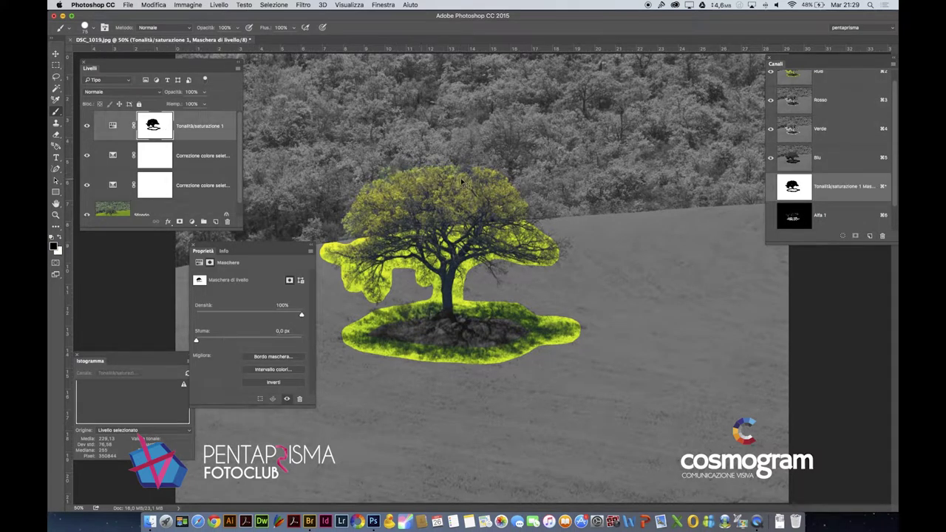
{"action": "key", "text": "x"}
{"action": "mouse_move", "coordinate": [398, 170]}
{"action": "left_mouse_down"}
{"action": "mouse_move", "coordinate": [484, 175]}
{"action": "mouse_move", "coordinate": [496, 181]}
{"action": "mouse_move", "coordinate": [439, 188]}
{"action": "mouse_move", "coordinate": [489, 194]}
{"action": "left_mouse_up"}
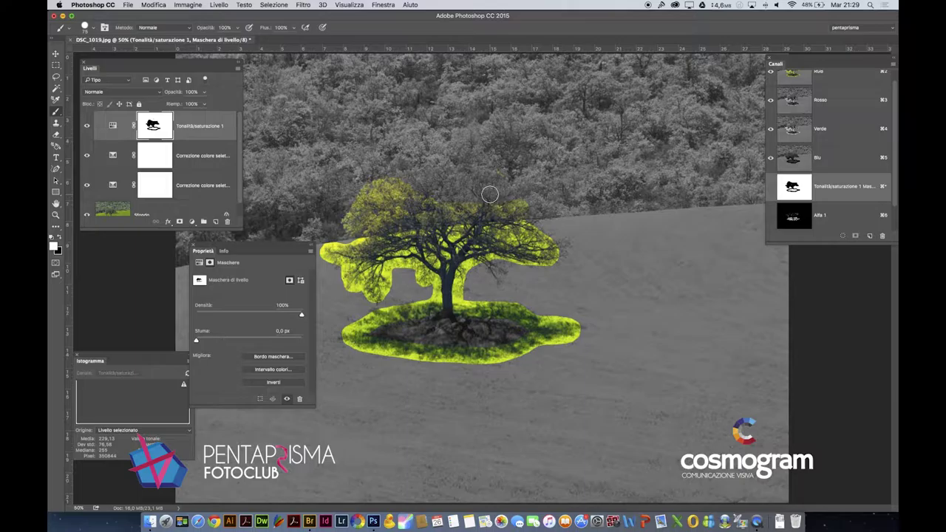
{"action": "key", "text": "super+z"}
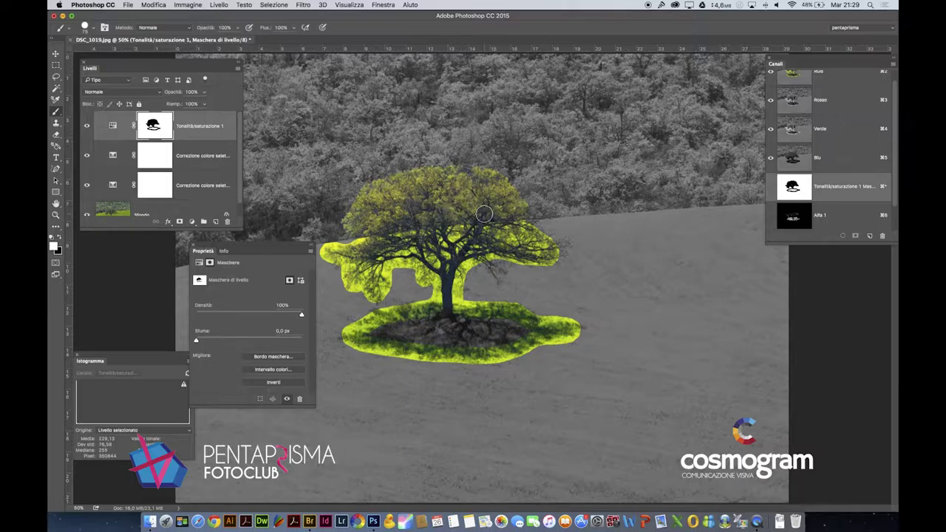
Step: Select the Sfondo layer and choose Selezione > Intervallo colori
{"action": "left_click", "coordinate": [115, 209]}
{"action": "left_click", "coordinate": [273, 4]}
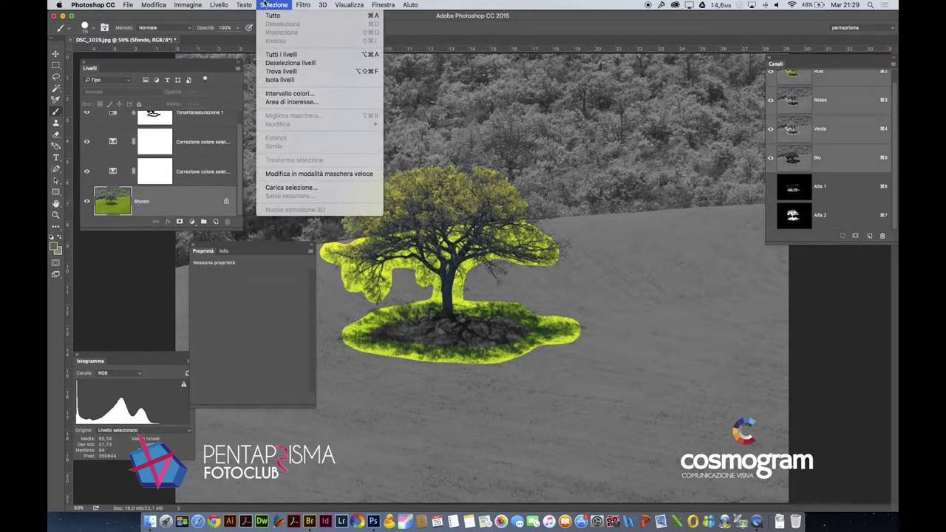
{"action": "left_click", "coordinate": [291, 94]}
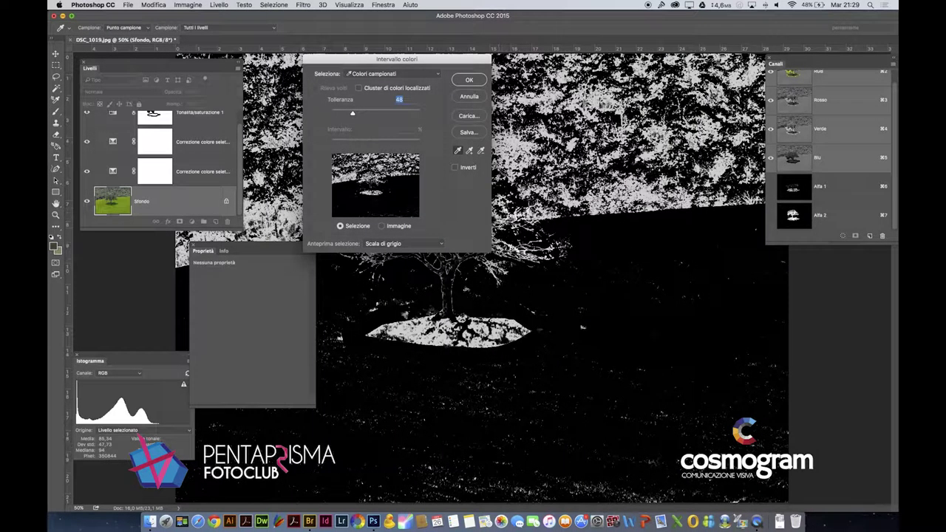
Step: Sample the tree's trunk, branch and crown colours, lower Tolleranza to 19, and confirm the colour range
{"action": "left_click_drag", "start_coordinate": [429, 63], "coordinate": [444, 307]}
{"action": "left_click", "coordinate": [451, 253]}
{"action": "left_click", "coordinate": [437, 212]}
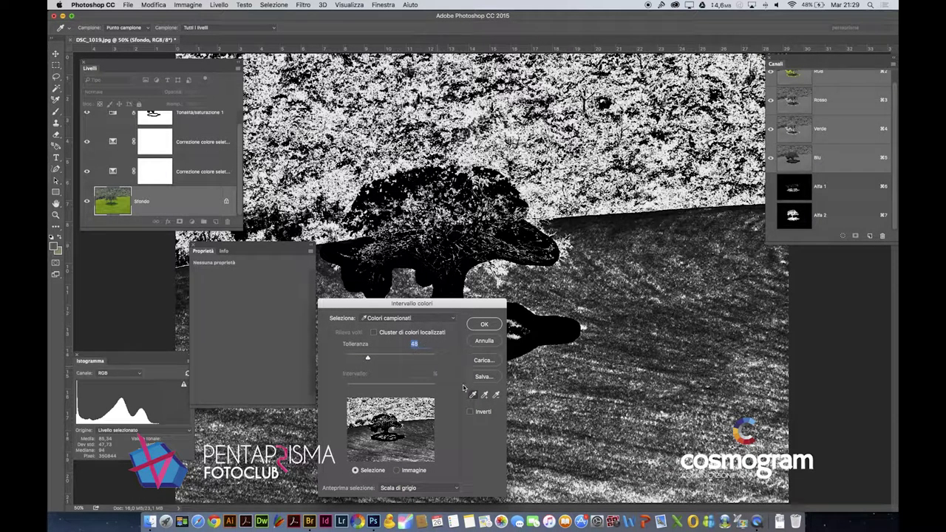
{"action": "left_click", "coordinate": [485, 396]}
{"action": "left_click", "coordinate": [432, 207]}
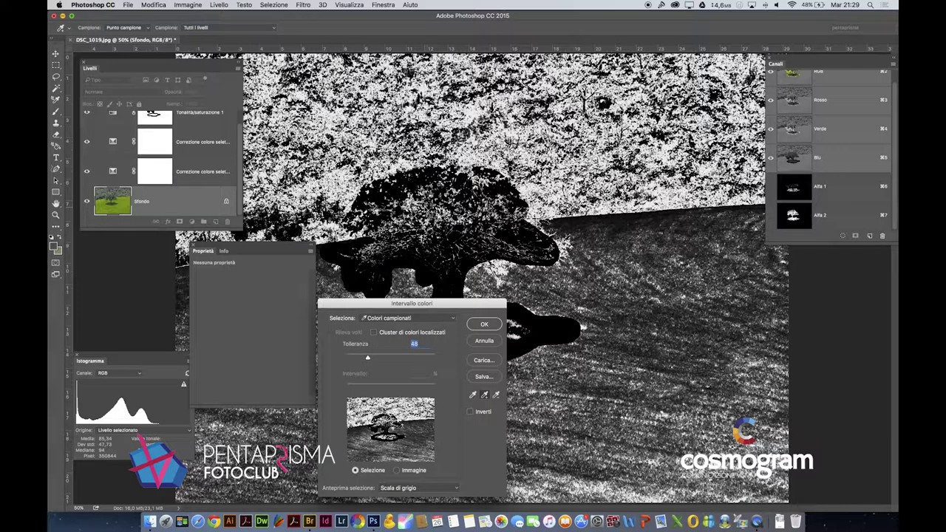
{"action": "left_click", "coordinate": [431, 194]}
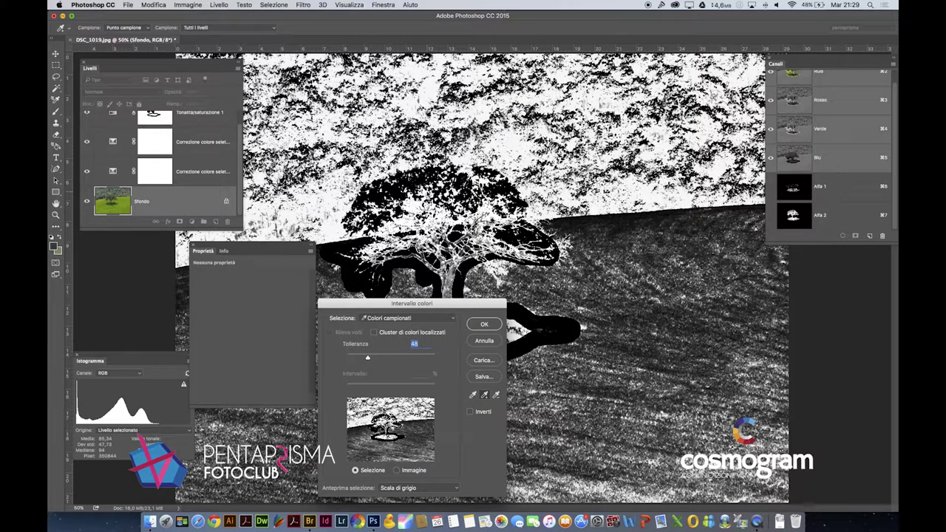
{"action": "left_click", "coordinate": [436, 185]}
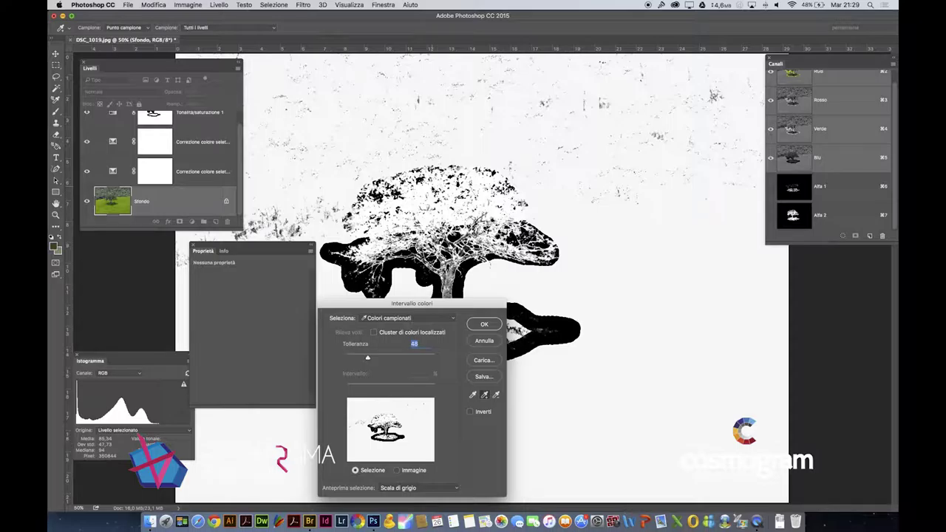
{"action": "left_click", "coordinate": [424, 181]}
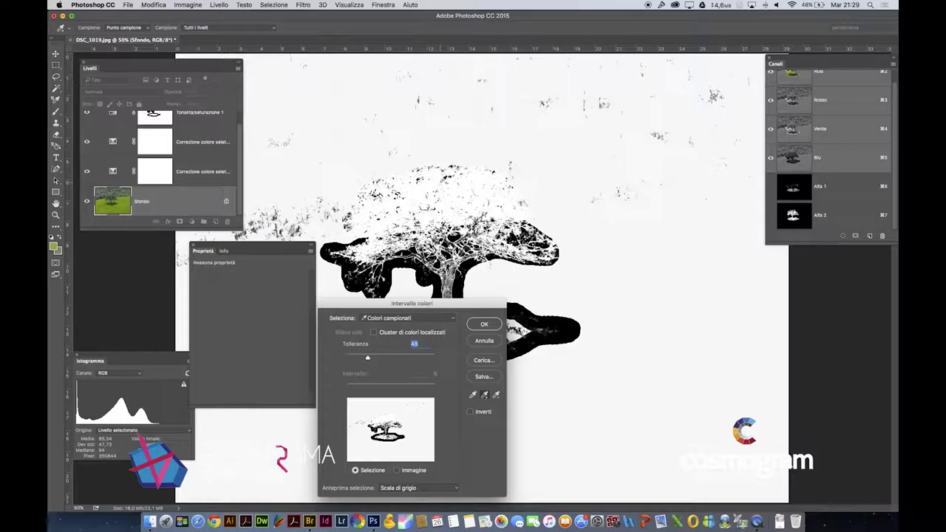
{"action": "left_click", "coordinate": [445, 210]}
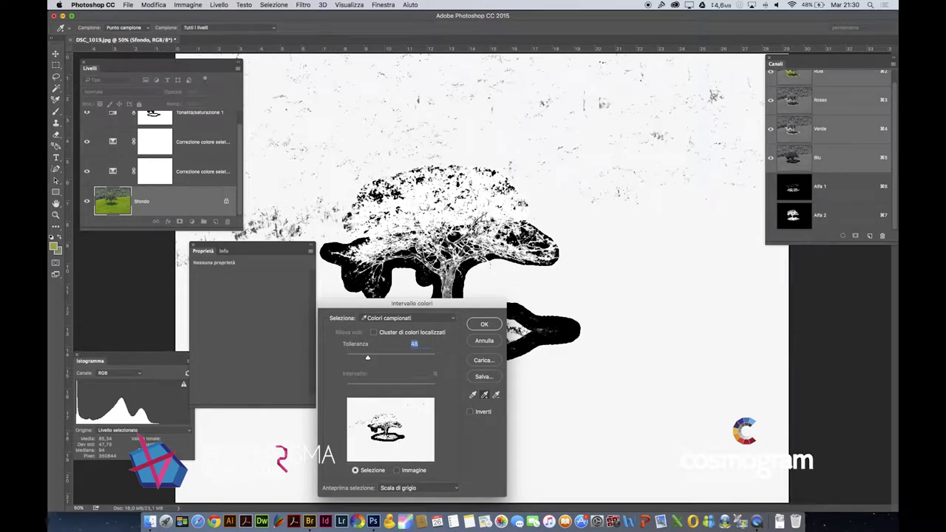
{"action": "left_click_drag", "start_coordinate": [367, 357], "coordinate": [355, 359]}
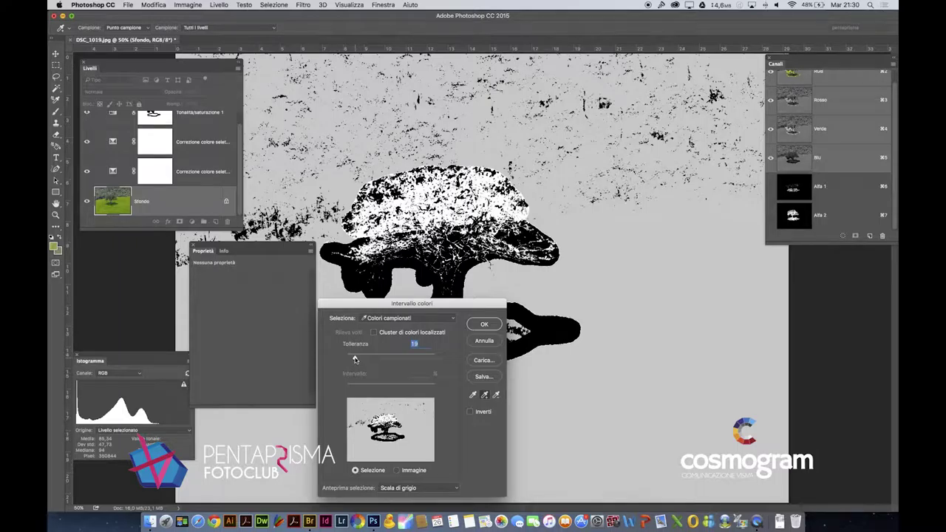
{"action": "left_click", "coordinate": [483, 324]}
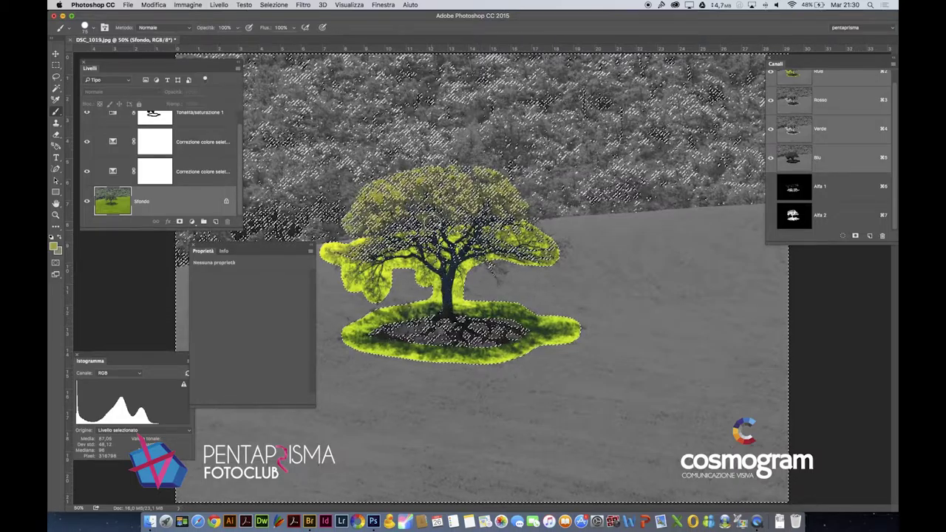
Step: View the selection as a Quick Mask, zoom to the treetop with panels hidden, and extend the mask there
{"action": "key", "text": "q"}
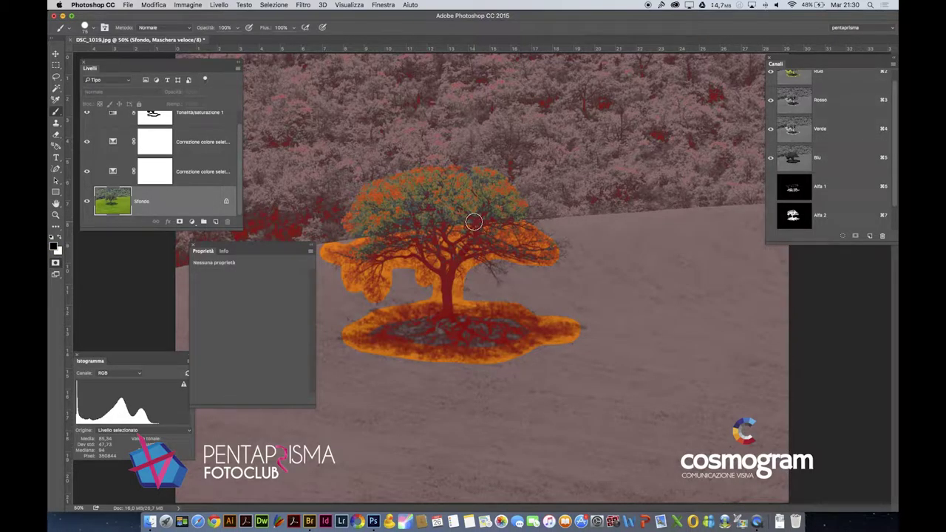
{"action": "key", "text": "q"}
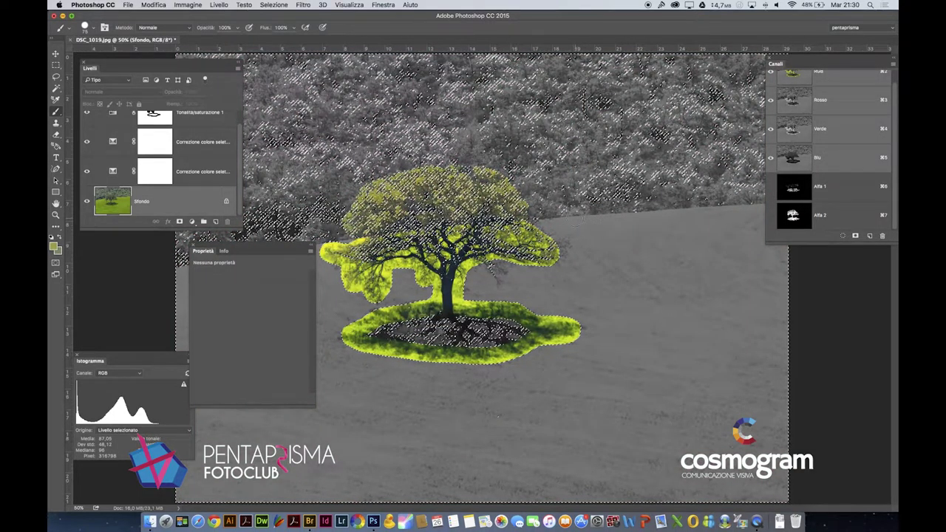
{"action": "key", "text": "q"}
{"action": "left_click_drag", "start_coordinate": [393, 170], "coordinate": [441, 206]}
{"action": "key", "text": "Tab"}
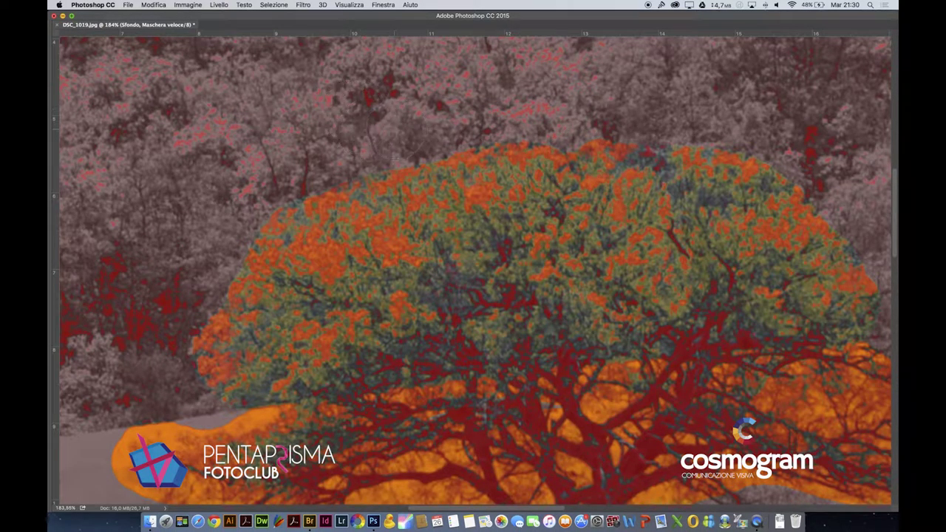
{"action": "left_click_drag", "start_coordinate": [603, 125], "coordinate": [612, 135]}
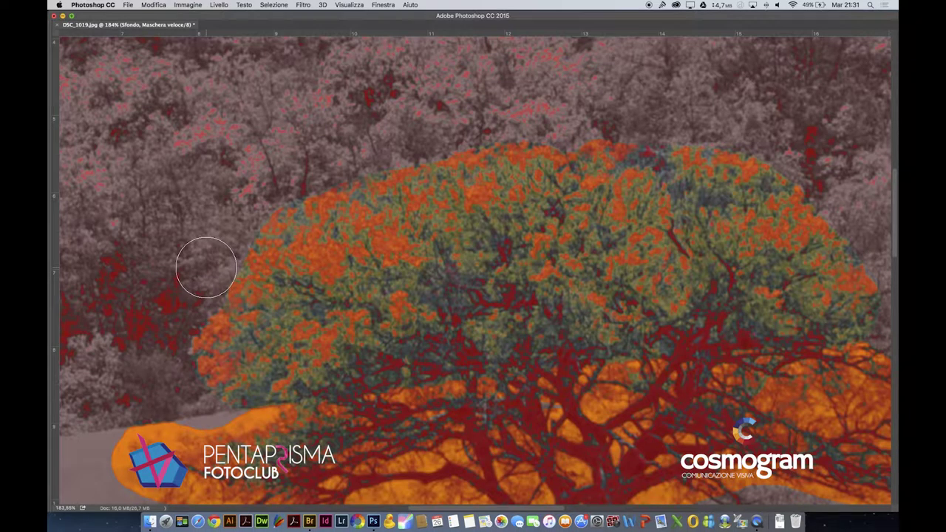
{"action": "key", "text": "Tab"}
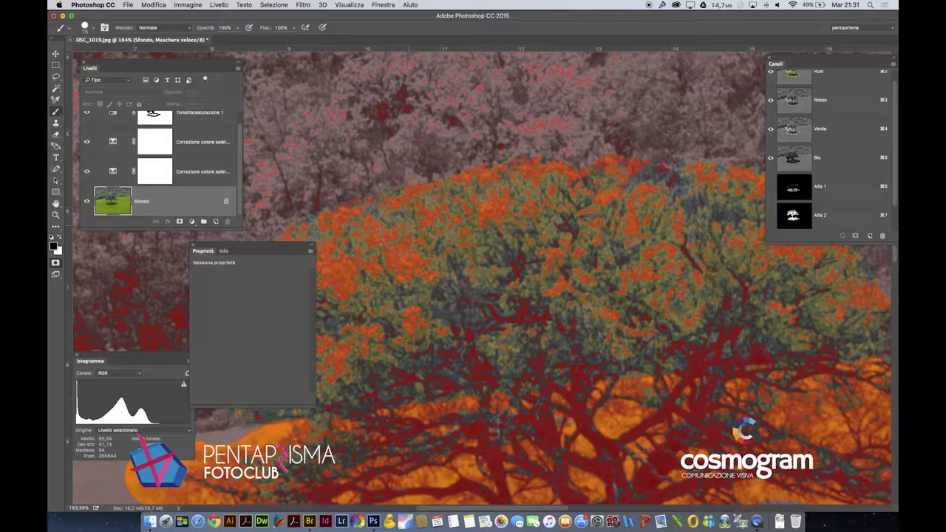
{"action": "key", "text": "Tab"}
{"action": "key", "text": "super+minus"}
{"action": "key", "text": "super+minus"}
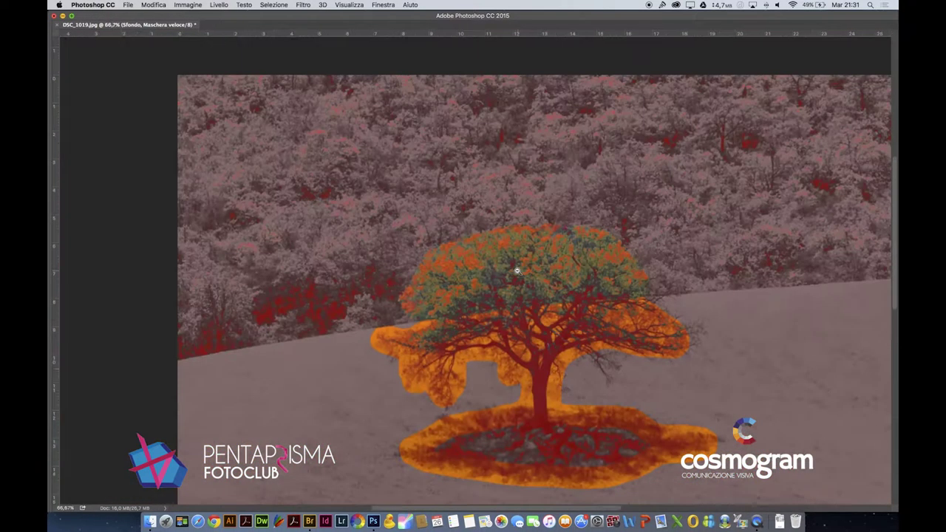
{"action": "scroll", "coordinate": [467, 242], "scroll_direction": "up", "scroll_amount": 5}
{"action": "scroll", "coordinate": [536, 317], "scroll_direction": "down", "scroll_amount": 3}
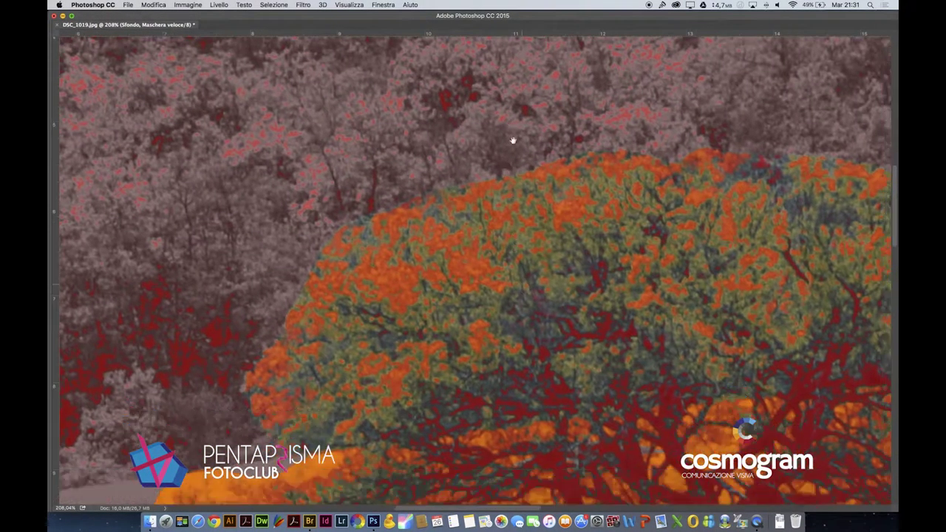
{"action": "scroll", "coordinate": [283, 305], "scroll_direction": "down", "scroll_amount": 3}
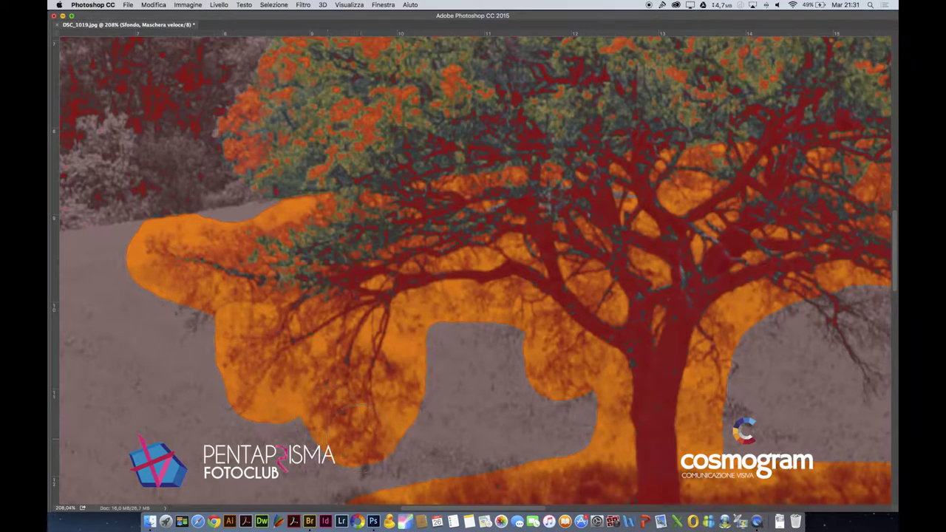
{"action": "scroll", "coordinate": [522, 131], "scroll_direction": "up", "scroll_amount": 3}
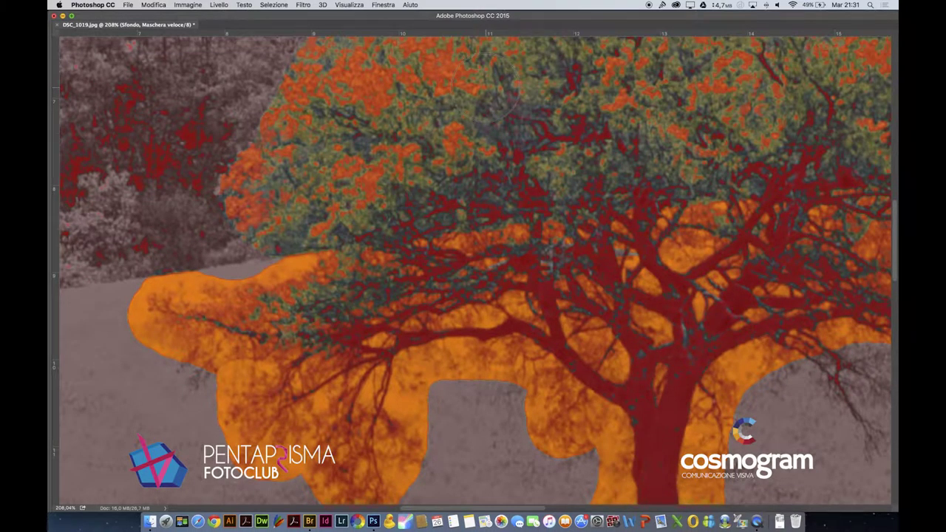
{"action": "left_click_drag", "start_coordinate": [387, 394], "coordinate": [371, 264]}
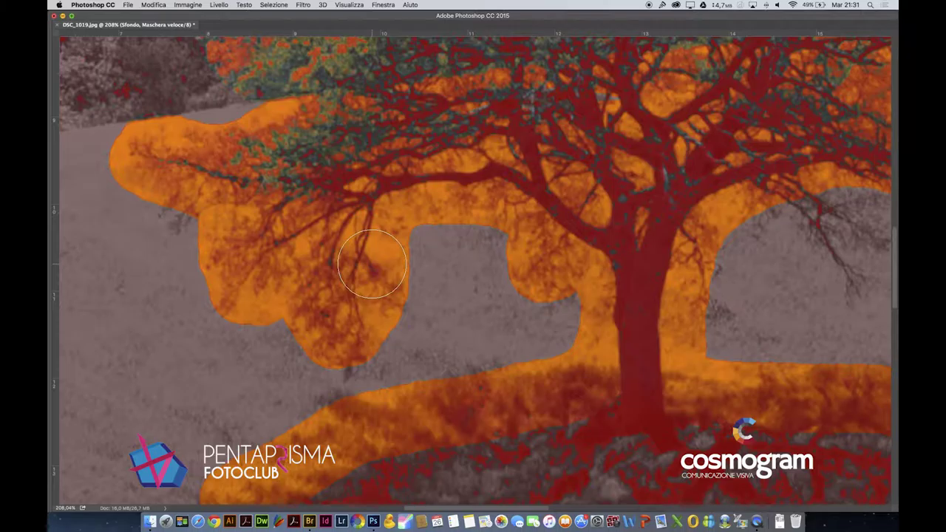
{"action": "left_click_drag", "start_coordinate": [555, 170], "coordinate": [551, 245]}
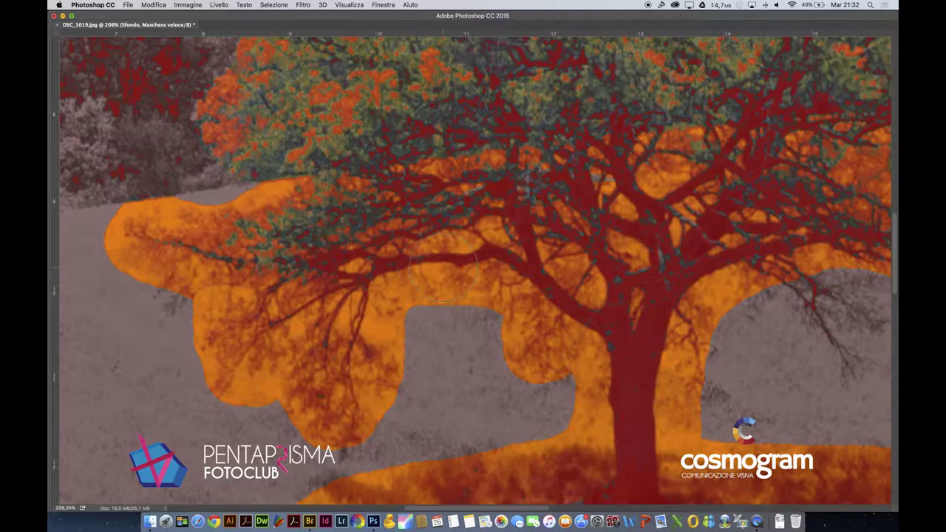
{"action": "left_click_drag", "start_coordinate": [475, 116], "coordinate": [481, 359]}
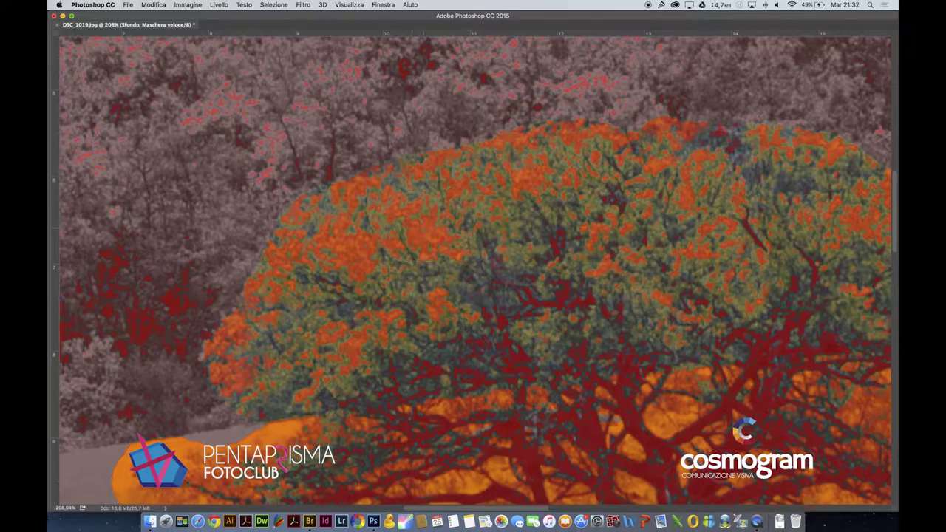
Step: Exit Quick Mask, inspect the marching-ants tree selection up close, then bring the panels back
{"action": "key", "text": "q"}
{"action": "scroll", "coordinate": [458, 227], "scroll_direction": "up", "scroll_amount": 3}
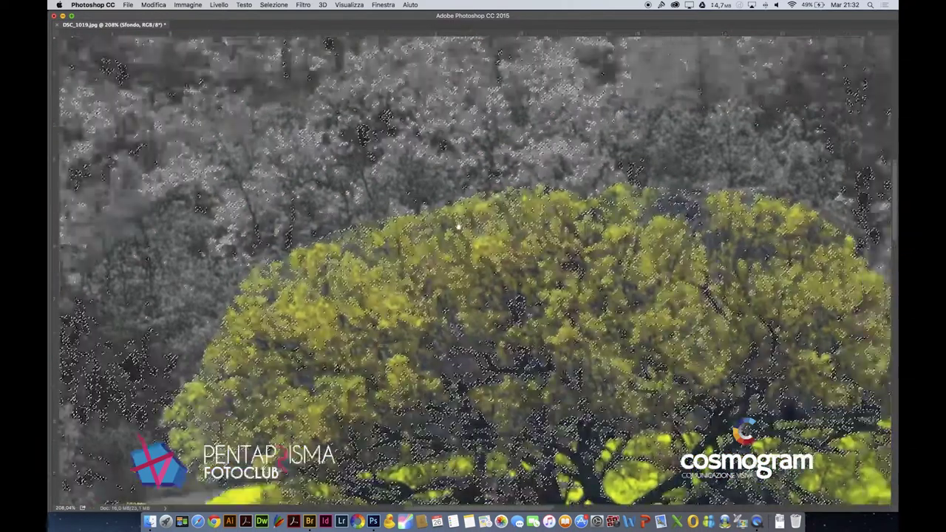
{"action": "scroll", "coordinate": [458, 227], "scroll_direction": "up", "scroll_amount": 2}
{"action": "scroll", "coordinate": [458, 227], "scroll_direction": "right", "scroll_amount": 3}
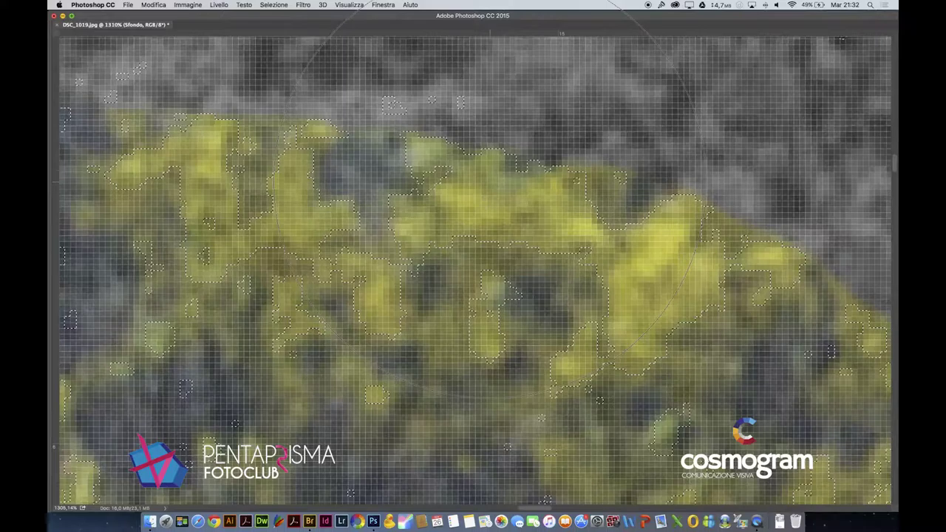
{"action": "scroll", "coordinate": [519, 197], "scroll_direction": "down", "scroll_amount": 10}
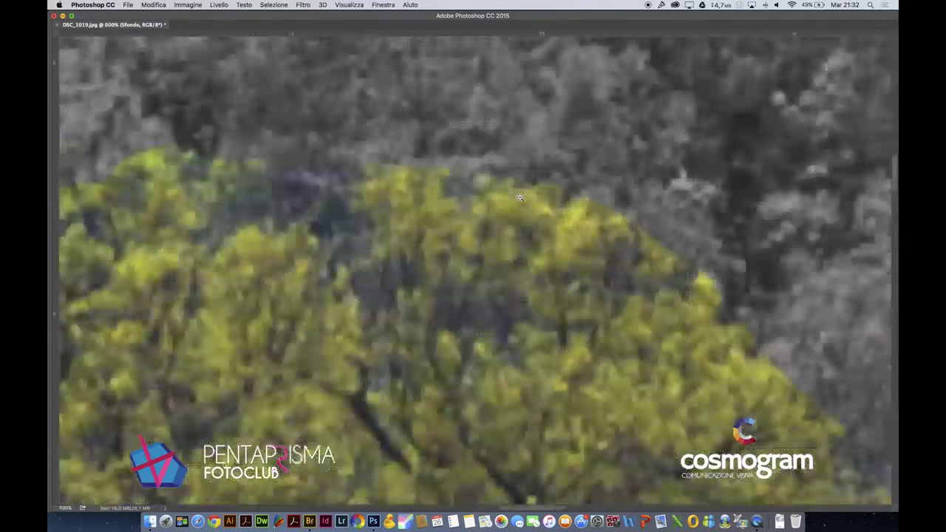
{"action": "scroll", "coordinate": [519, 197], "scroll_direction": "down", "scroll_amount": 8}
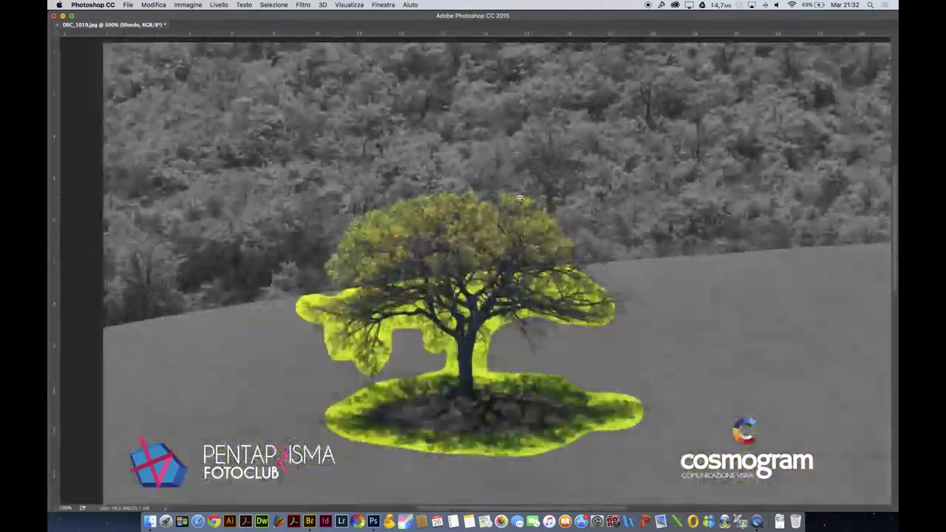
{"action": "key", "text": "Tab"}
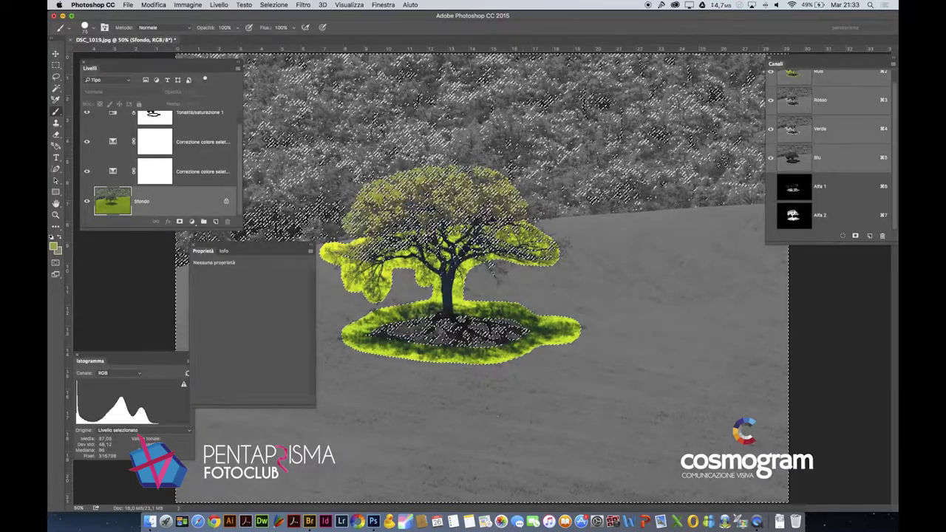
Step: Store the selection as channel Alfa 3, view it, then go back to the RGB composite
{"action": "left_click", "coordinate": [854, 237]}
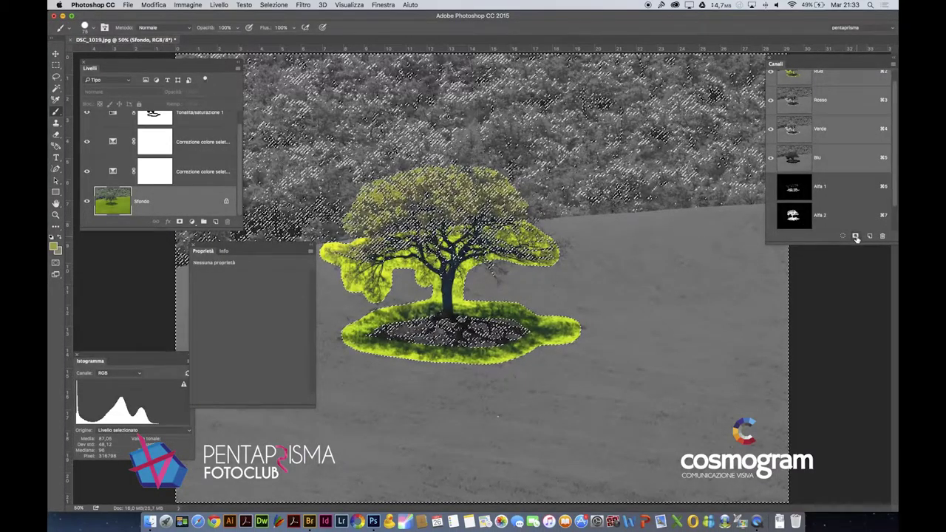
{"action": "scroll", "coordinate": [827, 211], "scroll_direction": "down", "scroll_amount": 1}
{"action": "left_click", "coordinate": [792, 215]}
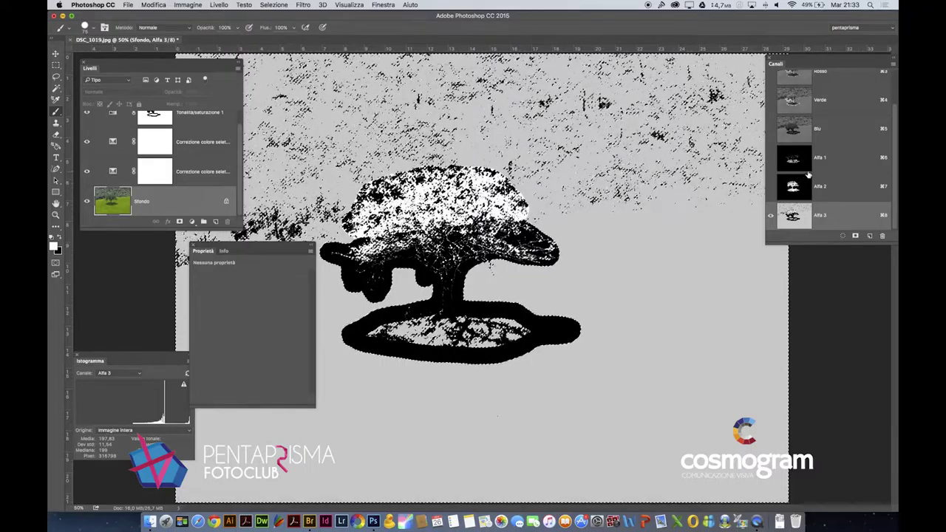
{"action": "scroll", "coordinate": [825, 132], "scroll_direction": "up", "scroll_amount": 2}
{"action": "left_click", "coordinate": [793, 85]}
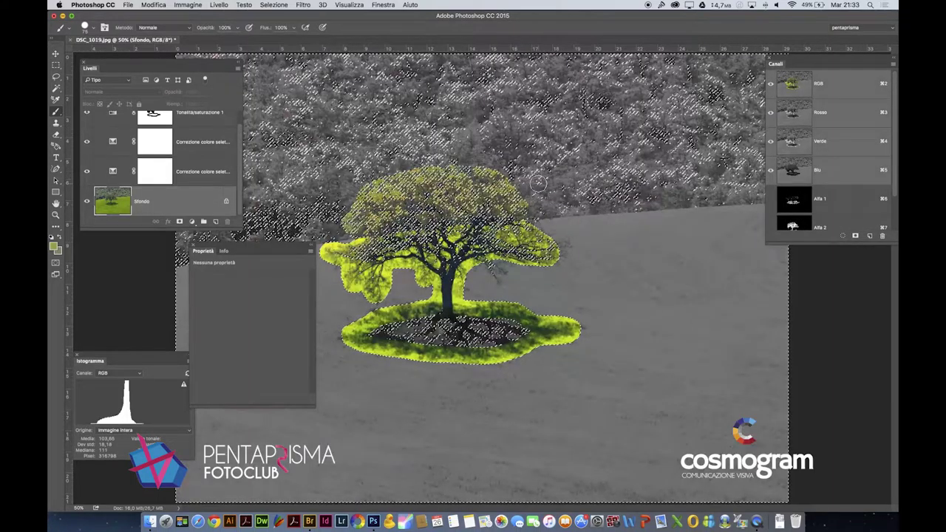
Step: Enter Quick Mask with panels hidden and enlarge the brush to 403 px
{"action": "key", "text": "q"}
{"action": "scroll", "coordinate": [385, 164], "scroll_direction": "up", "scroll_amount": 5}
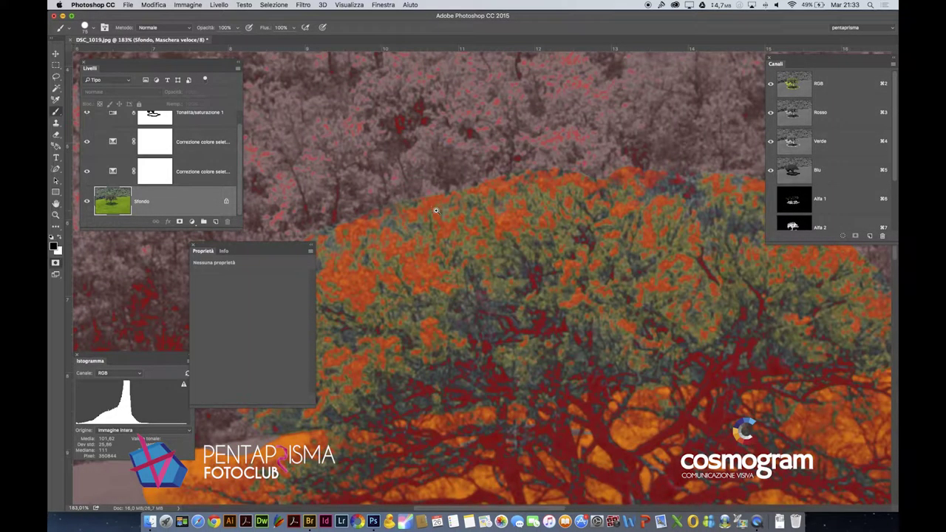
{"action": "key", "text": "Tab"}
{"action": "scroll", "coordinate": [479, 252], "scroll_direction": "down", "scroll_amount": 5}
{"action": "scroll", "coordinate": [468, 308], "scroll_direction": "up", "scroll_amount": 2}
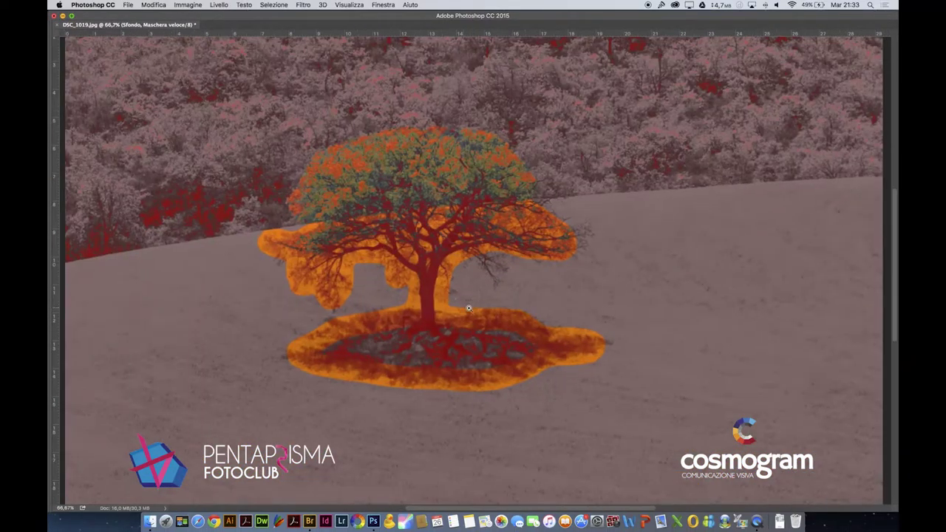
{"action": "scroll", "coordinate": [421, 351], "scroll_direction": "down", "scroll_amount": 2}
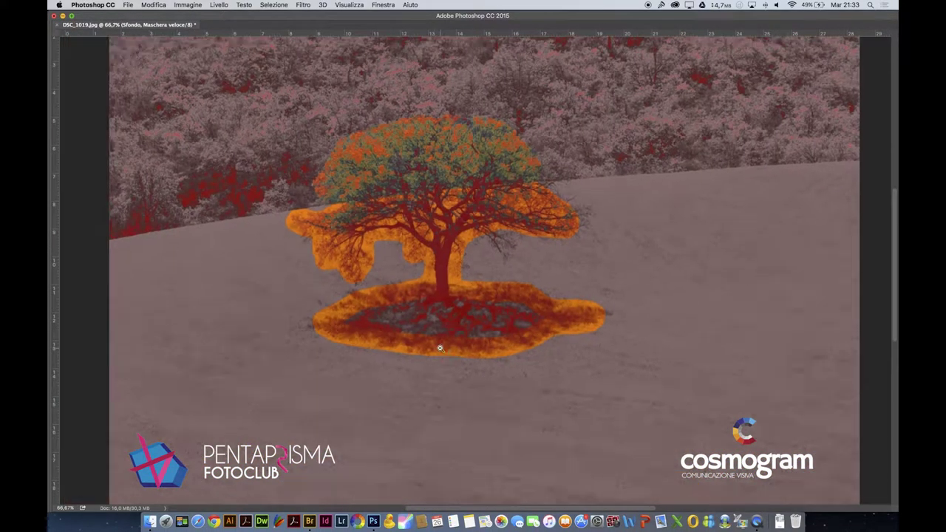
{"action": "right_click", "coordinate": [384, 350]}
{"action": "left_click_drag", "start_coordinate": [472, 365], "coordinate": [485, 367]}
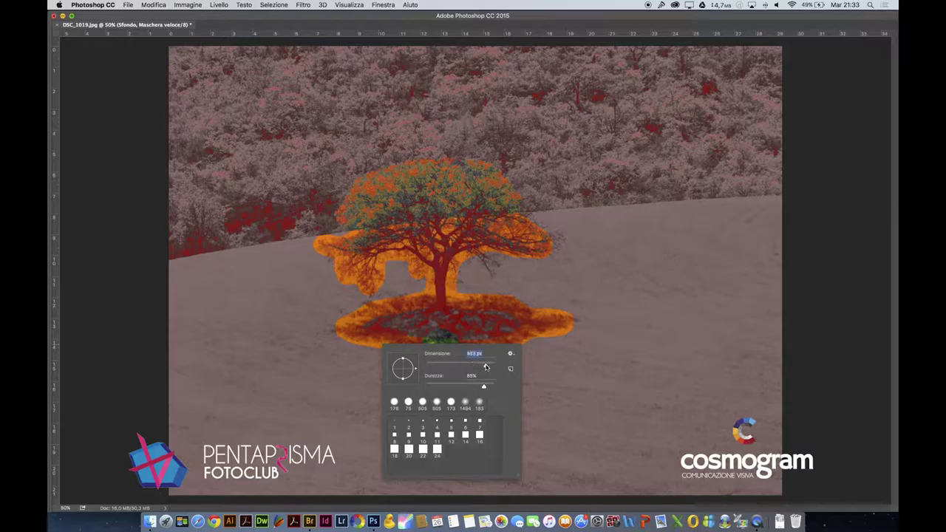
Step: Paint the mask away across the field, the tree's left foliage and trunk, and the canvas edges
{"action": "mouse_move", "coordinate": [148, 351]}
{"action": "left_mouse_down"}
{"action": "mouse_move", "coordinate": [180, 365]}
{"action": "mouse_move", "coordinate": [766, 381]}
{"action": "left_mouse_up"}
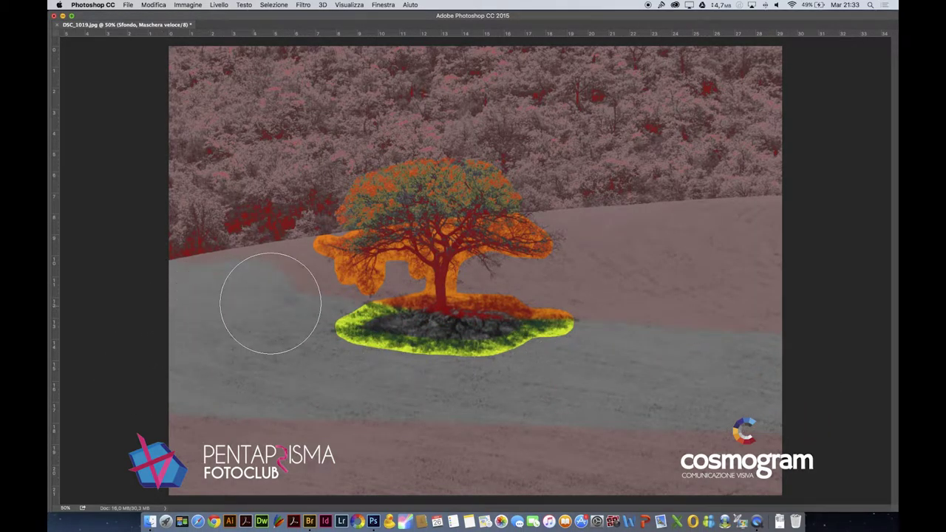
{"action": "left_click_drag", "start_coordinate": [270, 300], "coordinate": [421, 285]}
{"action": "mouse_move", "coordinate": [501, 293]}
{"action": "left_mouse_down"}
{"action": "mouse_move", "coordinate": [772, 281]}
{"action": "mouse_move", "coordinate": [761, 463]}
{"action": "mouse_move", "coordinate": [639, 474]}
{"action": "mouse_move", "coordinate": [265, 464]}
{"action": "mouse_move", "coordinate": [164, 449]}
{"action": "left_mouse_up"}
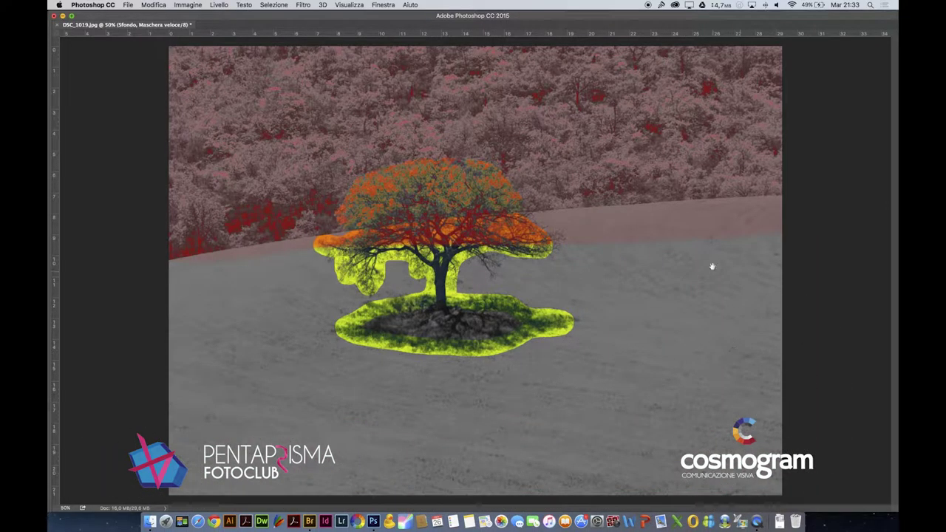
{"action": "mouse_move", "coordinate": [802, 253]}
{"action": "left_mouse_down"}
{"action": "mouse_move", "coordinate": [786, 95]}
{"action": "mouse_move", "coordinate": [565, 8]}
{"action": "left_mouse_up"}
{"action": "mouse_move", "coordinate": [518, 63]}
{"action": "left_mouse_down"}
{"action": "mouse_move", "coordinate": [148, 52]}
{"action": "mouse_move", "coordinate": [172, 91]}
{"action": "mouse_move", "coordinate": [183, 252]}
{"action": "mouse_move", "coordinate": [199, 252]}
{"action": "mouse_move", "coordinate": [336, 84]}
{"action": "mouse_move", "coordinate": [528, 84]}
{"action": "mouse_move", "coordinate": [588, 96]}
{"action": "mouse_move", "coordinate": [639, 117]}
{"action": "mouse_move", "coordinate": [689, 159]}
{"action": "mouse_move", "coordinate": [680, 215]}
{"action": "left_mouse_up"}
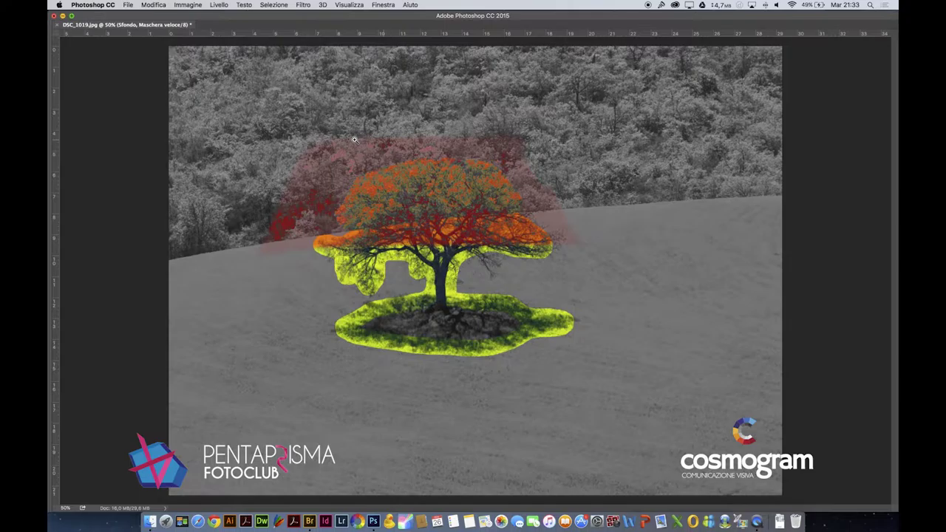
Step: Clear the left hillside mask, then paint away the mask above the crown with an ~840 px brush
{"action": "scroll", "coordinate": [362, 151], "scroll_direction": "up", "scroll_amount": 5}
{"action": "mouse_move", "coordinate": [211, 232]}
{"action": "left_mouse_down"}
{"action": "mouse_move", "coordinate": [189, 285]}
{"action": "mouse_move", "coordinate": [225, 310]}
{"action": "mouse_move", "coordinate": [284, 266]}
{"action": "left_mouse_up"}
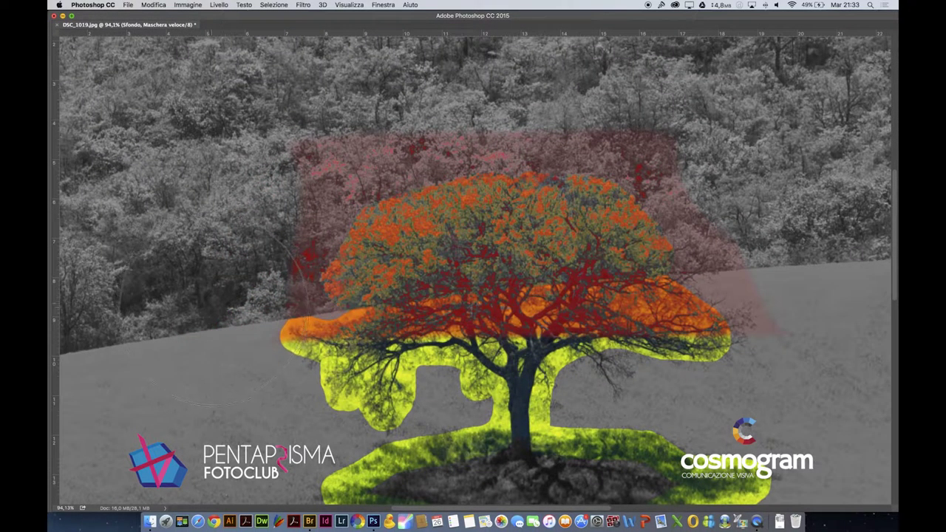
{"action": "right_click", "coordinate": [290, 204]}
{"action": "left_click_drag", "start_coordinate": [392, 224], "coordinate": [394, 226]}
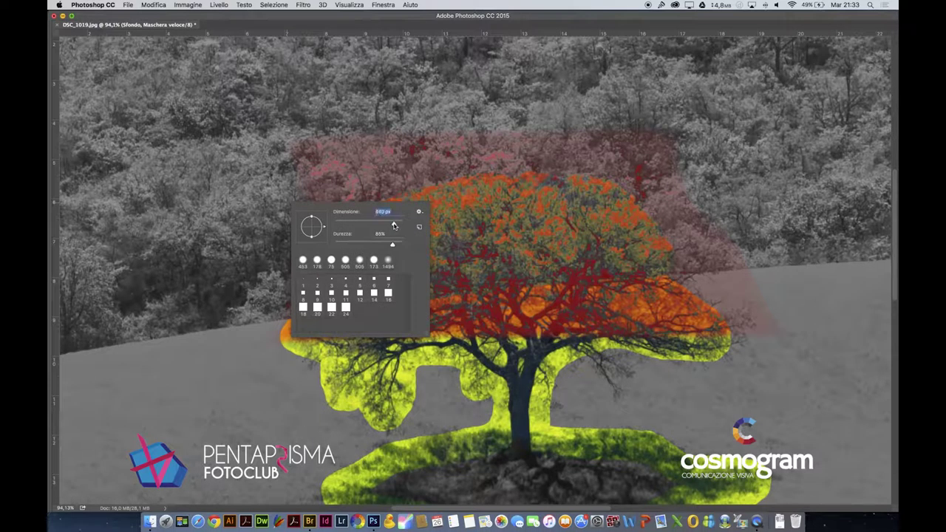
{"action": "left_click", "coordinate": [328, 139]}
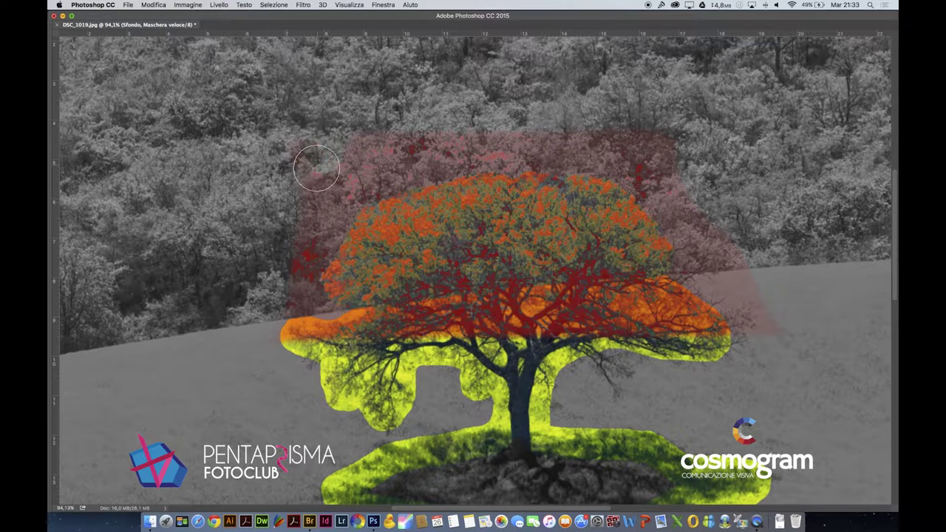
{"action": "mouse_move", "coordinate": [353, 150]}
{"action": "left_mouse_down"}
{"action": "mouse_move", "coordinate": [472, 133]}
{"action": "mouse_move", "coordinate": [601, 140]}
{"action": "mouse_move", "coordinate": [626, 150]}
{"action": "mouse_move", "coordinate": [699, 237]}
{"action": "mouse_move", "coordinate": [730, 253]}
{"action": "left_mouse_up"}
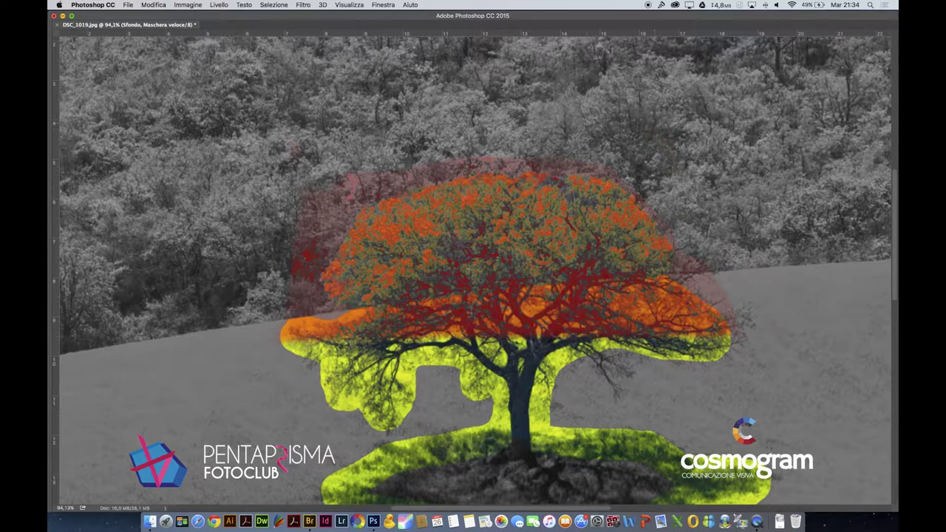
Step: Zoom in and erase the mask fringe and leftover patches beside the crown and in the woods to its left
{"action": "left_click", "coordinate": [385, 131]}
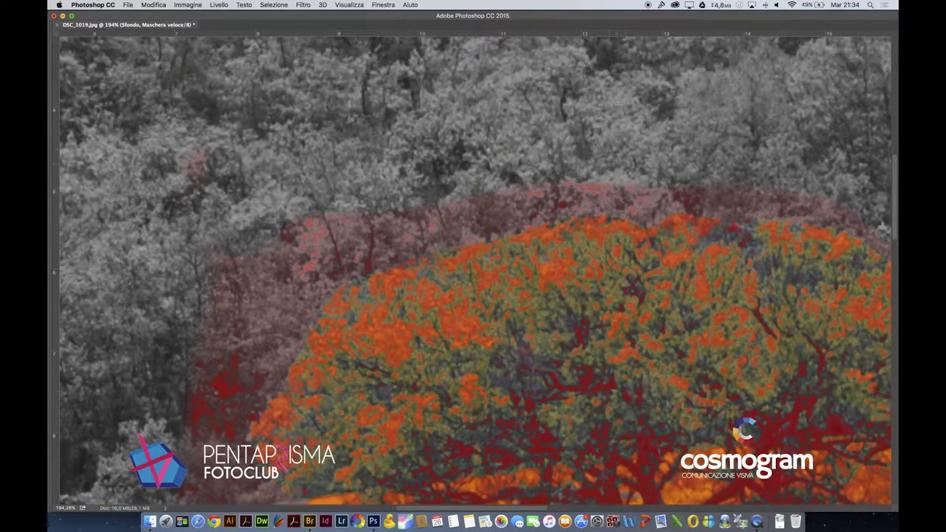
{"action": "left_click_drag", "start_coordinate": [627, 200], "coordinate": [620, 190]}
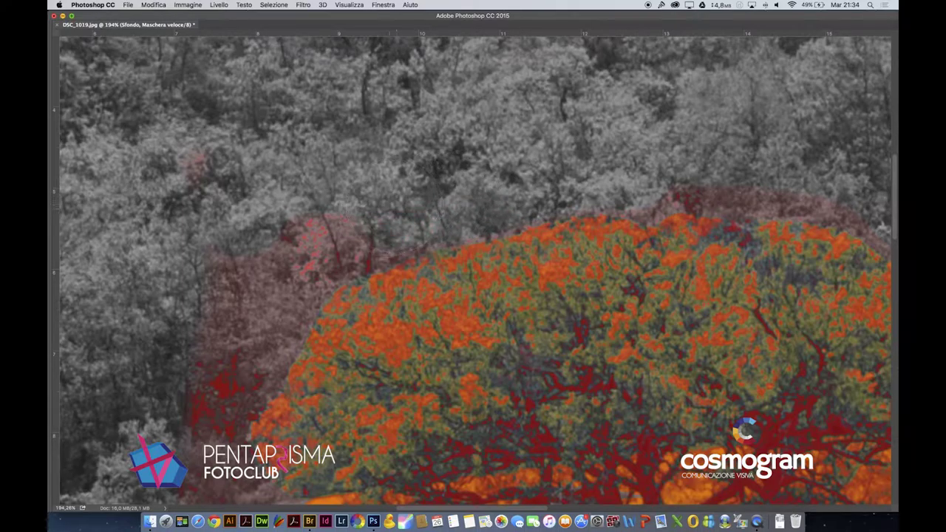
{"action": "mouse_move", "coordinate": [357, 173]}
{"action": "left_mouse_down"}
{"action": "mouse_move", "coordinate": [319, 235]}
{"action": "mouse_move", "coordinate": [312, 186]}
{"action": "left_mouse_up"}
{"action": "key", "text": "bracketright"}
{"action": "key", "text": "bracketright"}
{"action": "key", "text": "bracketright"}
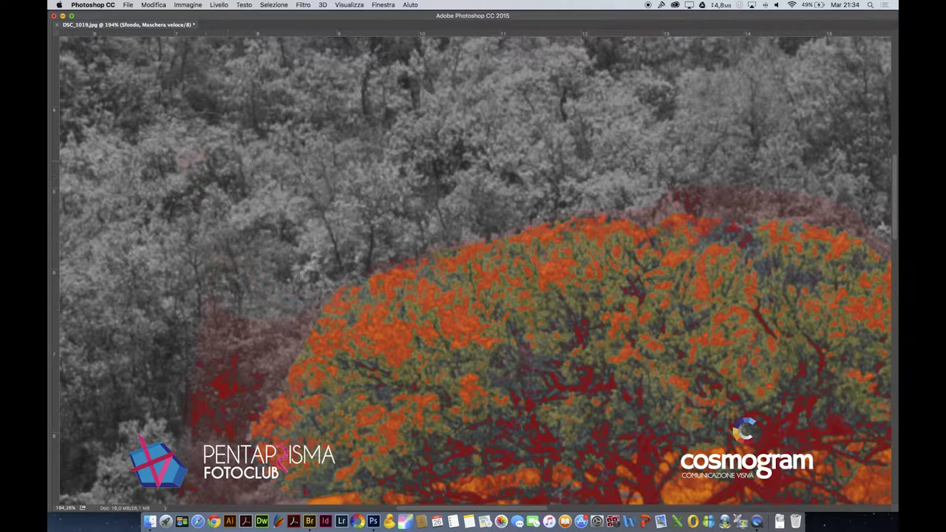
{"action": "mouse_move", "coordinate": [275, 259]}
{"action": "left_mouse_down"}
{"action": "mouse_move", "coordinate": [386, 163]}
{"action": "mouse_move", "coordinate": [377, 158]}
{"action": "left_mouse_up"}
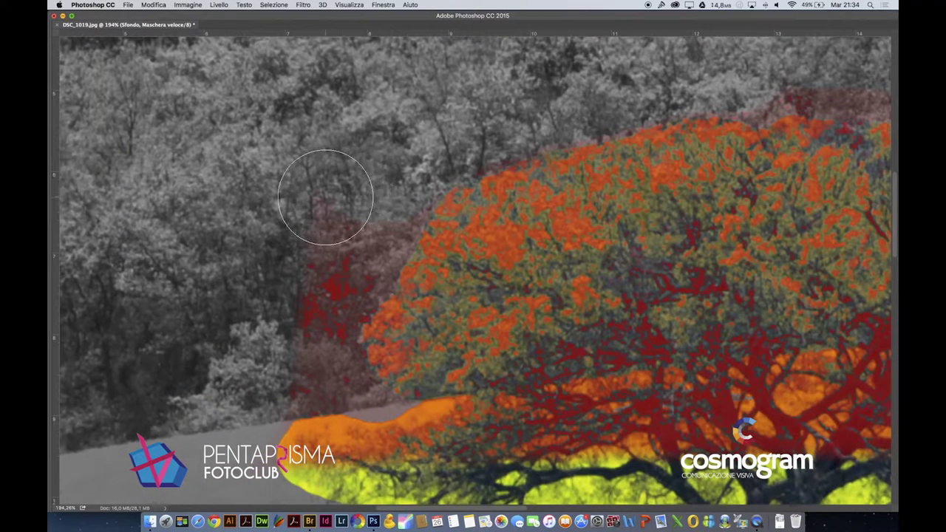
{"action": "mouse_move", "coordinate": [342, 216]}
{"action": "left_mouse_down"}
{"action": "mouse_move", "coordinate": [380, 211]}
{"action": "mouse_move", "coordinate": [313, 313]}
{"action": "mouse_move", "coordinate": [307, 346]}
{"action": "mouse_move", "coordinate": [330, 394]}
{"action": "mouse_move", "coordinate": [333, 387]}
{"action": "mouse_move", "coordinate": [354, 412]}
{"action": "left_mouse_up"}
Step: Clean the mask along the crown's top and right edges so the overlay hugs the tree
{"action": "left_click_drag", "start_coordinate": [503, 316], "coordinate": [394, 260]}
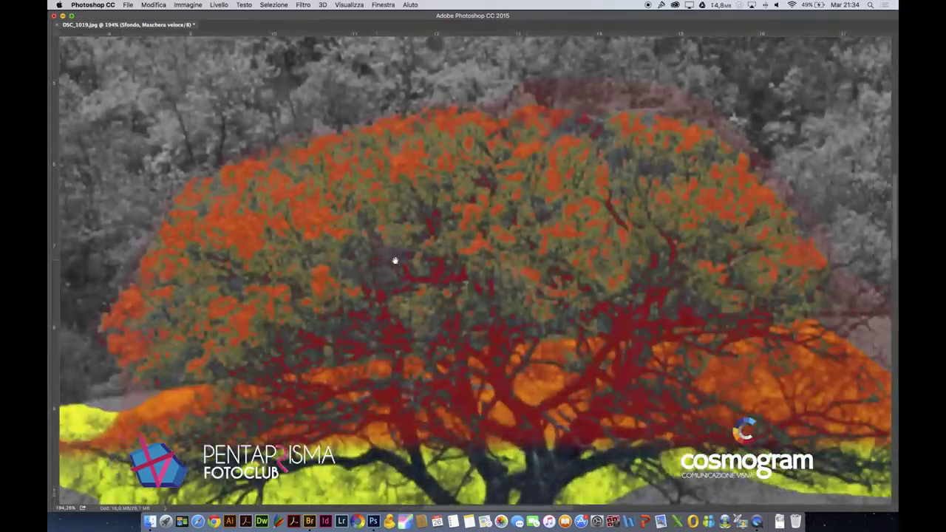
{"action": "left_click_drag", "start_coordinate": [540, 93], "coordinate": [529, 143]}
{"action": "mouse_move", "coordinate": [523, 103]}
{"action": "left_mouse_down"}
{"action": "mouse_move", "coordinate": [476, 115]}
{"action": "mouse_move", "coordinate": [644, 116]}
{"action": "mouse_move", "coordinate": [723, 139]}
{"action": "mouse_move", "coordinate": [759, 160]}
{"action": "mouse_move", "coordinate": [809, 221]}
{"action": "mouse_move", "coordinate": [803, 235]}
{"action": "left_mouse_up"}
{"action": "mouse_move", "coordinate": [394, 219]}
{"action": "left_mouse_down"}
{"action": "mouse_move", "coordinate": [360, 220]}
{"action": "mouse_move", "coordinate": [416, 238]}
{"action": "mouse_move", "coordinate": [437, 288]}
{"action": "mouse_move", "coordinate": [437, 330]}
{"action": "mouse_move", "coordinate": [514, 405]}
{"action": "left_mouse_up"}
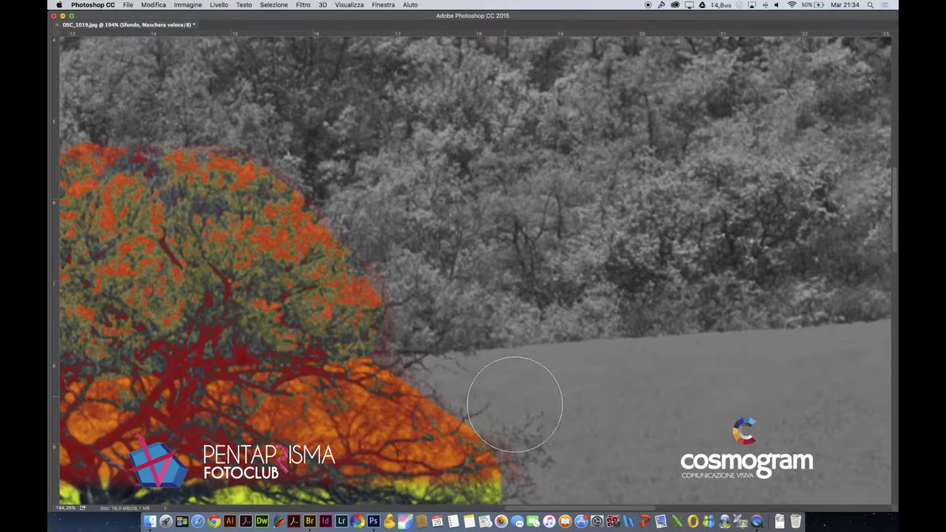
{"action": "scroll", "coordinate": [475, 295], "scroll_direction": "down", "scroll_amount": 3}
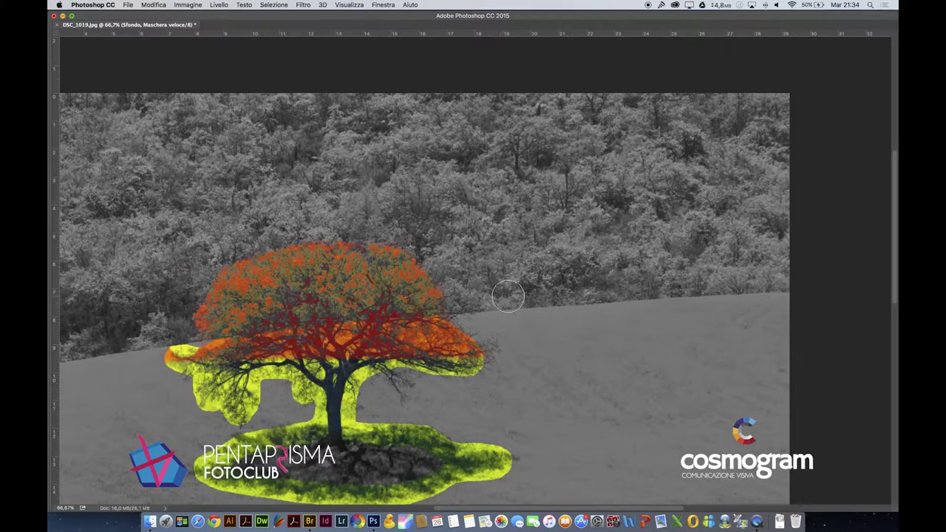
Step: Exit Quick Mask to preview the current tree selection
{"action": "key", "text": "q"}
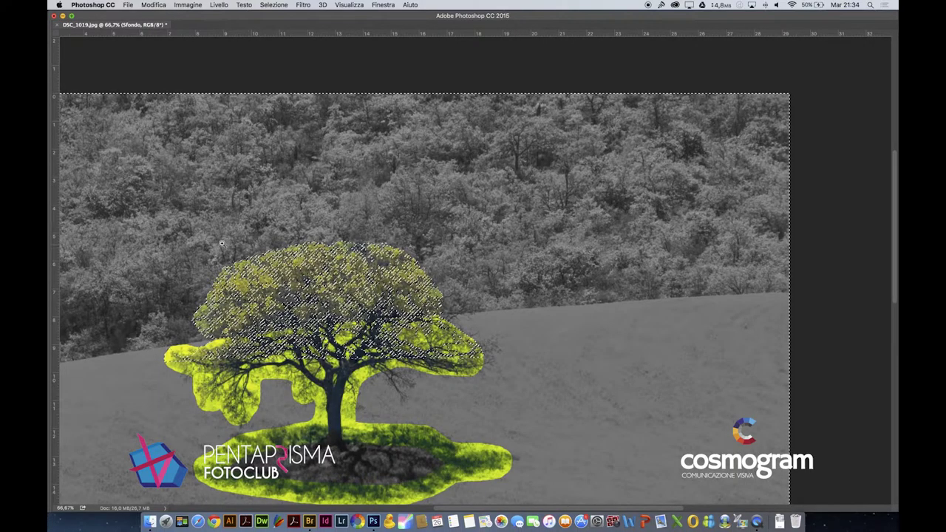
{"action": "scroll", "coordinate": [221, 243], "scroll_direction": "up", "scroll_amount": 5}
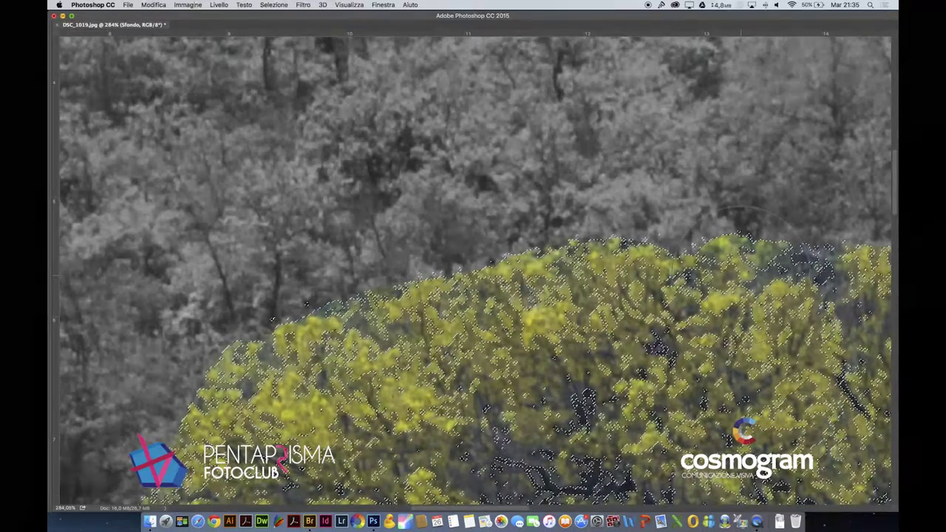
{"action": "scroll", "coordinate": [738, 214], "scroll_direction": "down", "scroll_amount": 5}
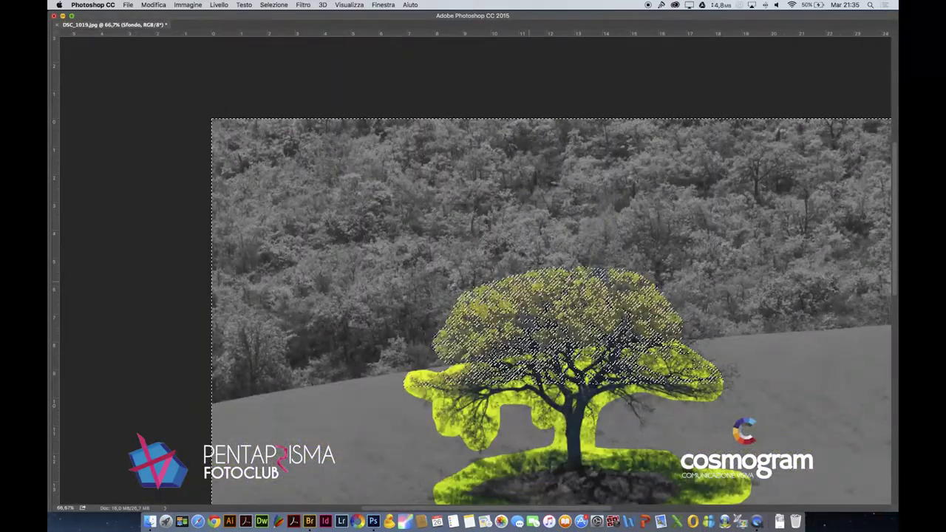
Step: Back in Quick Mask, paint across the upper crown to fill the foliage gaps
{"action": "key", "text": "q"}
{"action": "scroll", "coordinate": [500, 319], "scroll_direction": "up", "scroll_amount": 4}
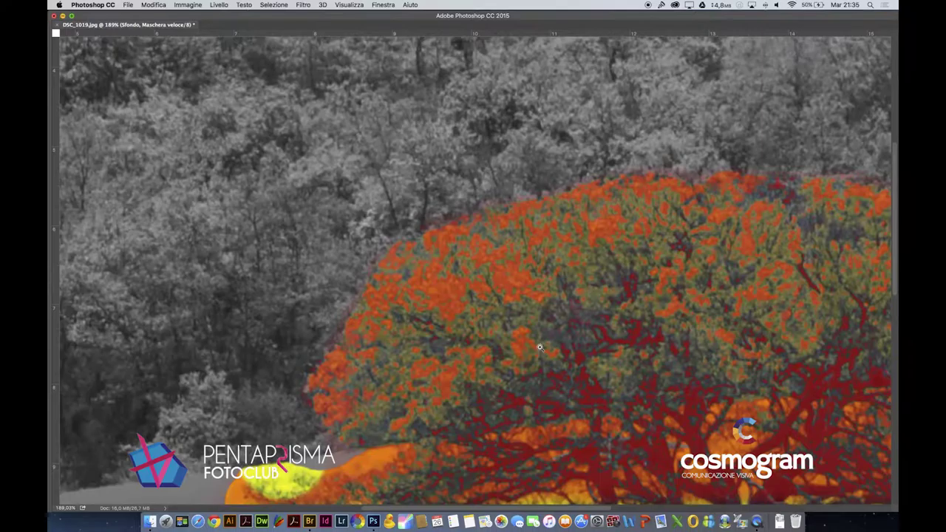
{"action": "key", "text": "Tab"}
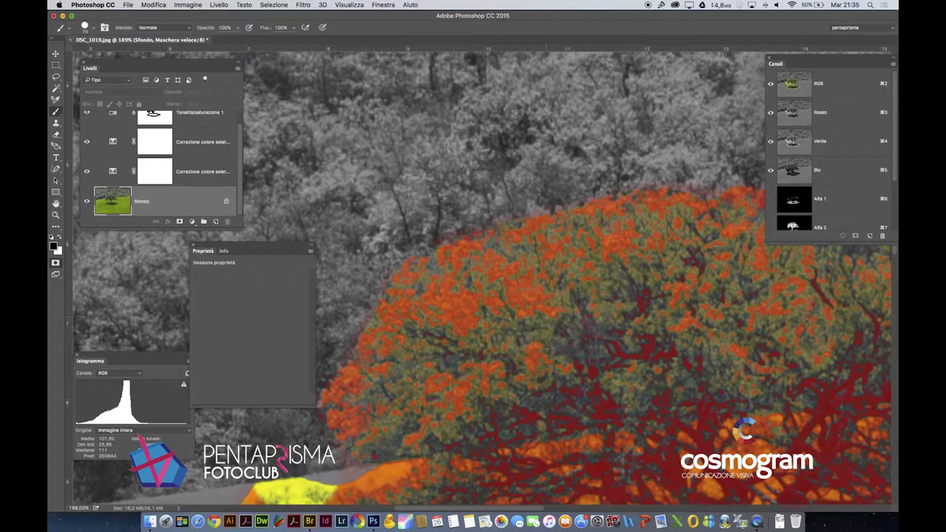
{"action": "key", "text": "Tab"}
{"action": "mouse_move", "coordinate": [455, 328]}
{"action": "left_mouse_down"}
{"action": "mouse_move", "coordinate": [382, 370]}
{"action": "mouse_move", "coordinate": [423, 301]}
{"action": "mouse_move", "coordinate": [423, 280]}
{"action": "mouse_move", "coordinate": [453, 264]}
{"action": "mouse_move", "coordinate": [624, 222]}
{"action": "mouse_move", "coordinate": [809, 219]}
{"action": "mouse_move", "coordinate": [779, 241]}
{"action": "mouse_move", "coordinate": [573, 272]}
{"action": "mouse_move", "coordinate": [502, 264]}
{"action": "mouse_move", "coordinate": [511, 256]}
{"action": "mouse_move", "coordinate": [499, 251]}
{"action": "mouse_move", "coordinate": [578, 257]}
{"action": "mouse_move", "coordinate": [665, 348]}
{"action": "mouse_move", "coordinate": [650, 399]}
{"action": "mouse_move", "coordinate": [561, 392]}
{"action": "mouse_move", "coordinate": [606, 407]}
{"action": "mouse_move", "coordinate": [632, 362]}
{"action": "mouse_move", "coordinate": [487, 310]}
{"action": "mouse_move", "coordinate": [385, 303]}
{"action": "mouse_move", "coordinate": [237, 321]}
{"action": "left_mouse_up"}
Step: Paint the canopy's left edge, inner green band and lower crown into the quick mask
{"action": "mouse_move", "coordinate": [166, 332]}
{"action": "left_mouse_down"}
{"action": "mouse_move", "coordinate": [209, 340]}
{"action": "mouse_move", "coordinate": [317, 302]}
{"action": "left_mouse_up"}
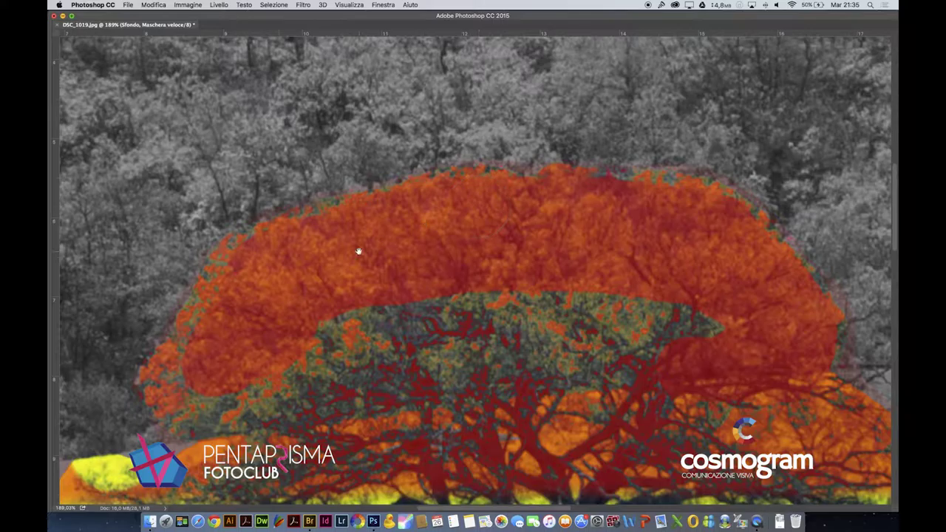
{"action": "scroll", "coordinate": [377, 234], "scroll_direction": "left", "scroll_amount": 5}
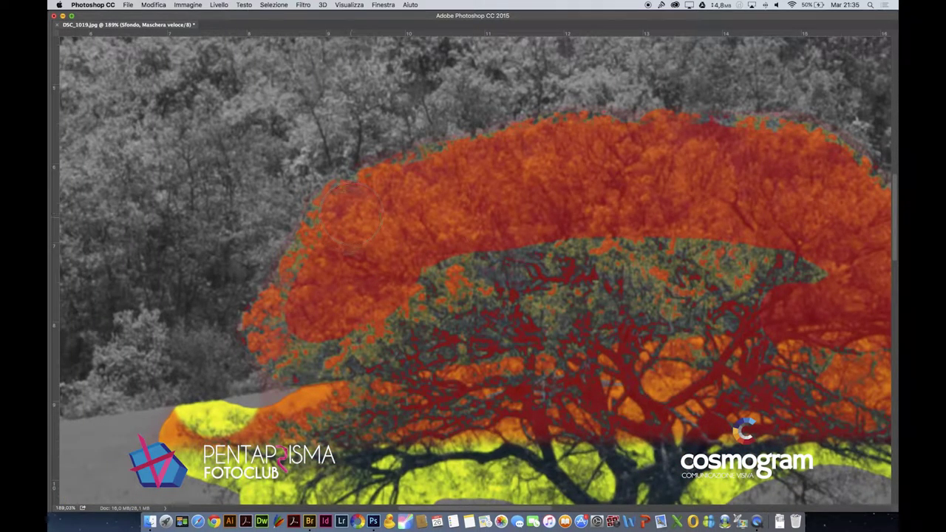
{"action": "mouse_move", "coordinate": [313, 271]}
{"action": "left_mouse_down"}
{"action": "mouse_move", "coordinate": [297, 330]}
{"action": "mouse_move", "coordinate": [299, 341]}
{"action": "mouse_move", "coordinate": [322, 345]}
{"action": "mouse_move", "coordinate": [315, 357]}
{"action": "mouse_move", "coordinate": [315, 336]}
{"action": "mouse_move", "coordinate": [302, 352]}
{"action": "mouse_move", "coordinate": [396, 352]}
{"action": "mouse_move", "coordinate": [428, 336]}
{"action": "mouse_move", "coordinate": [806, 307]}
{"action": "left_mouse_up"}
{"action": "mouse_move", "coordinate": [776, 255]}
{"action": "left_mouse_down"}
{"action": "mouse_move", "coordinate": [576, 255]}
{"action": "mouse_move", "coordinate": [444, 277]}
{"action": "mouse_move", "coordinate": [403, 314]}
{"action": "mouse_move", "coordinate": [550, 296]}
{"action": "mouse_move", "coordinate": [518, 307]}
{"action": "left_mouse_up"}
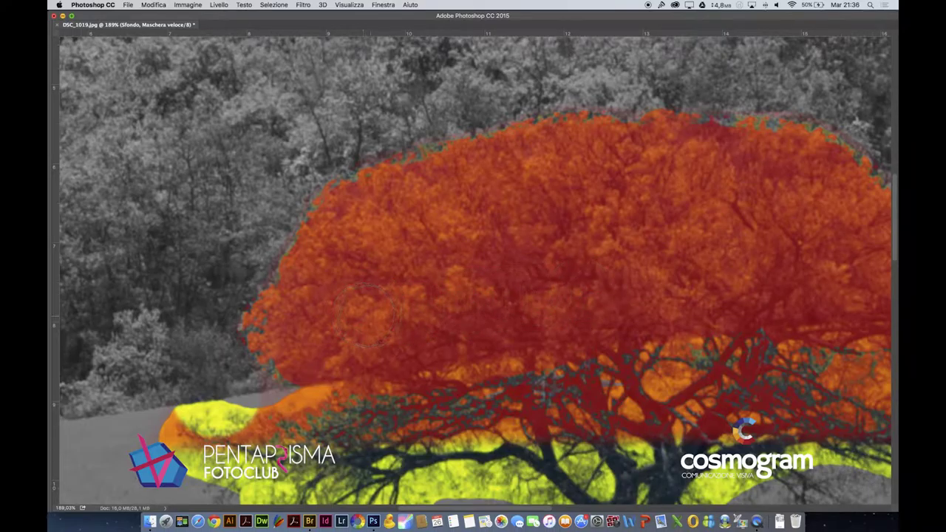
{"action": "mouse_move", "coordinate": [554, 291]}
{"action": "left_mouse_down"}
{"action": "mouse_move", "coordinate": [447, 213]}
{"action": "mouse_move", "coordinate": [411, 173]}
{"action": "left_mouse_up"}
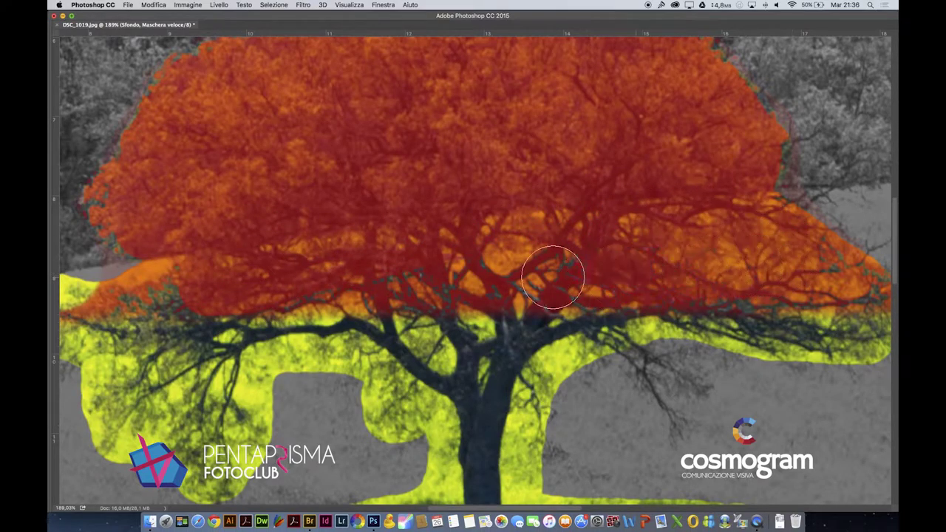
{"action": "mouse_move", "coordinate": [470, 267]}
{"action": "left_mouse_down"}
{"action": "mouse_move", "coordinate": [439, 292]}
{"action": "mouse_move", "coordinate": [400, 272]}
{"action": "mouse_move", "coordinate": [163, 306]}
{"action": "left_mouse_up"}
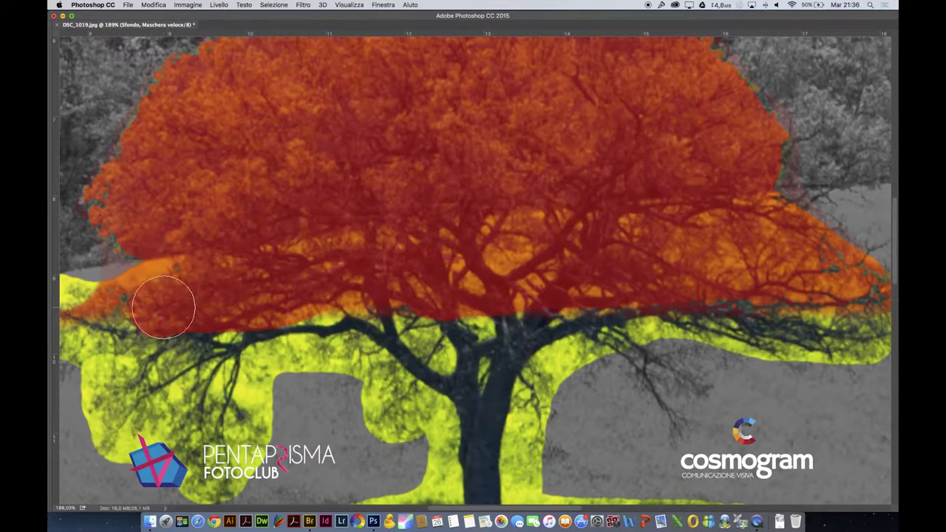
{"action": "scroll", "coordinate": [481, 253], "scroll_direction": "down", "scroll_amount": 6}
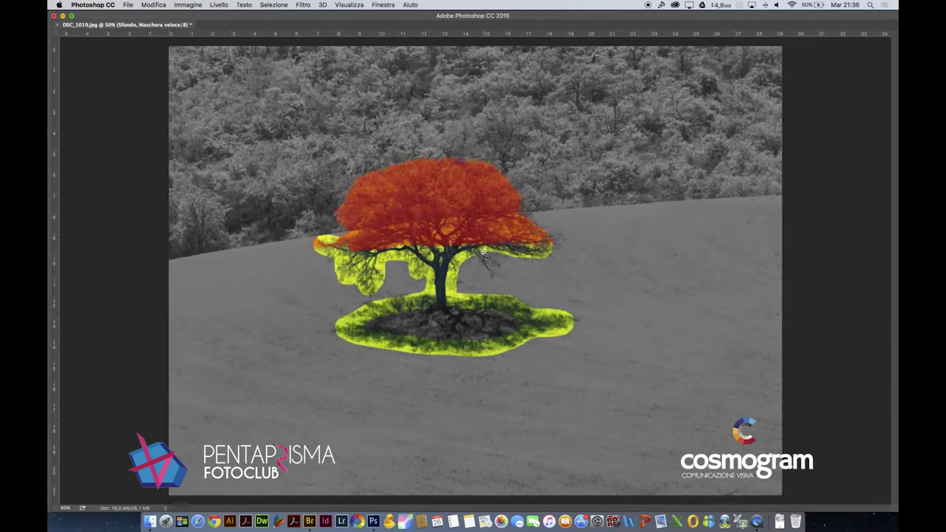
Step: Convert the quick mask to a selection, zoom into the treetop and pick the freehand Lasso tool
{"action": "key", "text": "q"}
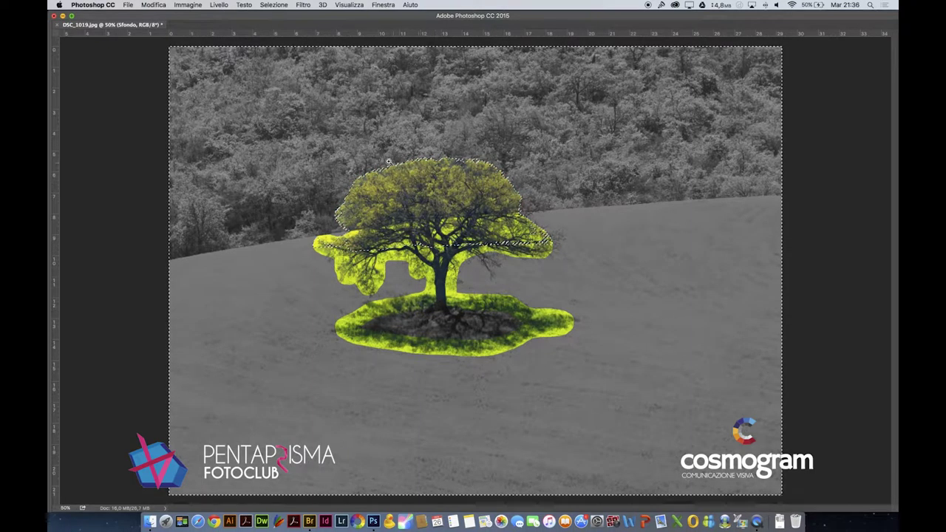
{"action": "scroll", "coordinate": [363, 151], "scroll_direction": "up", "scroll_amount": 4}
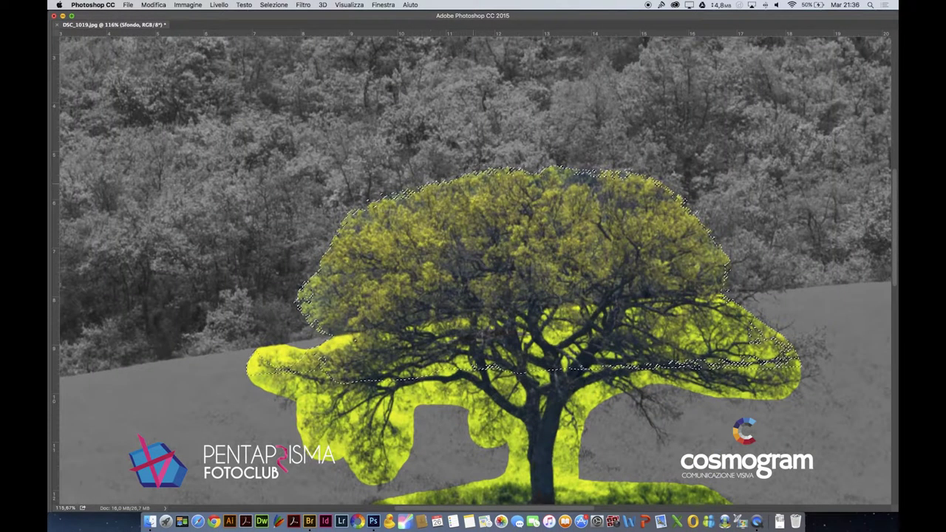
{"action": "scroll", "coordinate": [595, 170], "scroll_direction": "up", "scroll_amount": 6}
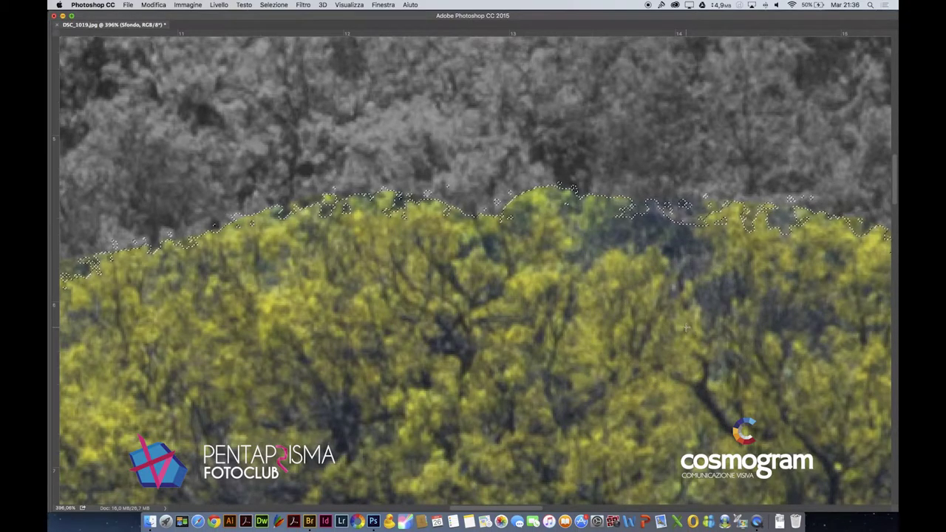
{"action": "key", "text": "Tab"}
{"action": "left_click", "coordinate": [56, 77]}
{"action": "left_click", "coordinate": [98, 75]}
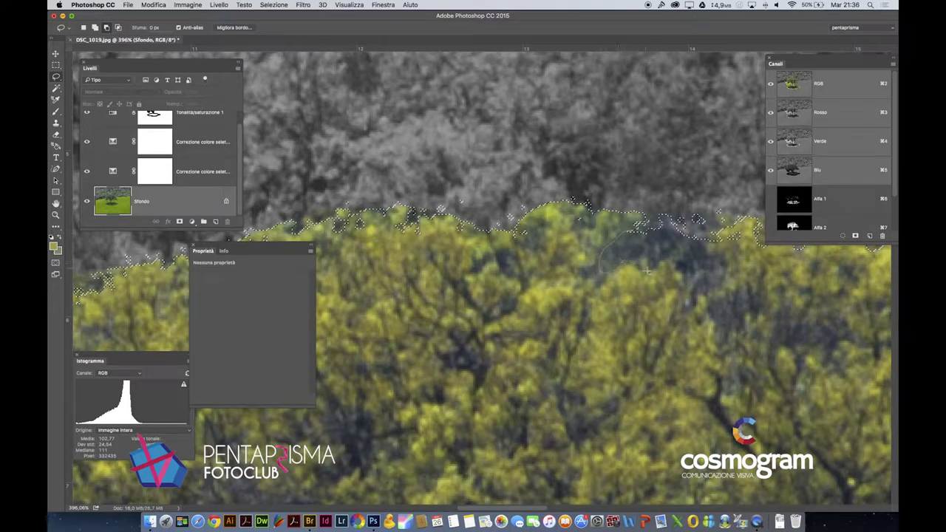
Step: Trace a freehand lasso outline around the dark patch at the crown top, redoing the first attempt
{"action": "mouse_move", "coordinate": [675, 263]}
{"action": "left_mouse_down"}
{"action": "mouse_move", "coordinate": [689, 307]}
{"action": "mouse_move", "coordinate": [695, 299]}
{"action": "mouse_move", "coordinate": [725, 341]}
{"action": "mouse_move", "coordinate": [733, 336]}
{"action": "mouse_move", "coordinate": [732, 301]}
{"action": "mouse_move", "coordinate": [701, 246]}
{"action": "left_mouse_up"}
{"action": "left_click_drag", "start_coordinate": [663, 205], "coordinate": [655, 214]}
{"action": "key", "text": "super+z"}
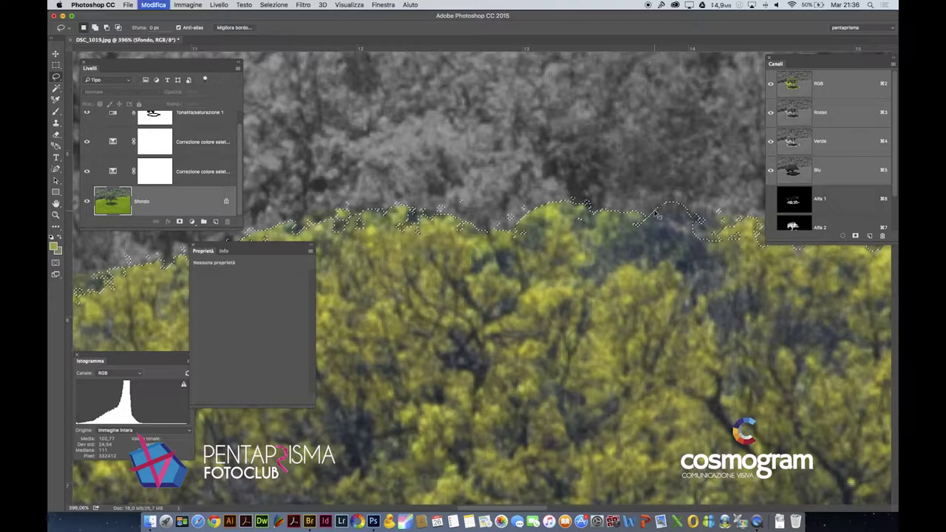
{"action": "mouse_move", "coordinate": [618, 238]}
{"action": "left_mouse_down"}
{"action": "mouse_move", "coordinate": [608, 267]}
{"action": "mouse_move", "coordinate": [674, 265]}
{"action": "left_mouse_up"}
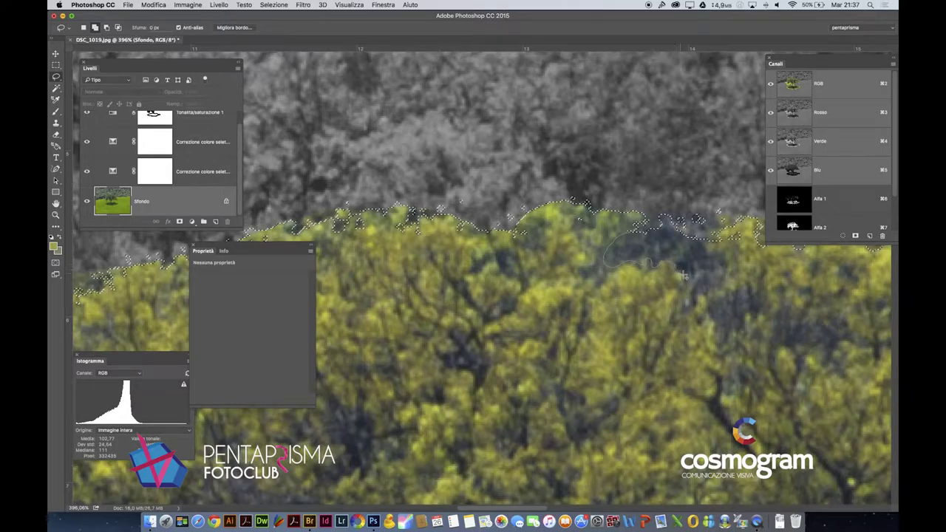
{"action": "mouse_move", "coordinate": [705, 293]}
{"action": "left_mouse_down"}
{"action": "mouse_move", "coordinate": [720, 274]}
{"action": "mouse_move", "coordinate": [714, 255]}
{"action": "mouse_move", "coordinate": [667, 197]}
{"action": "left_mouse_up"}
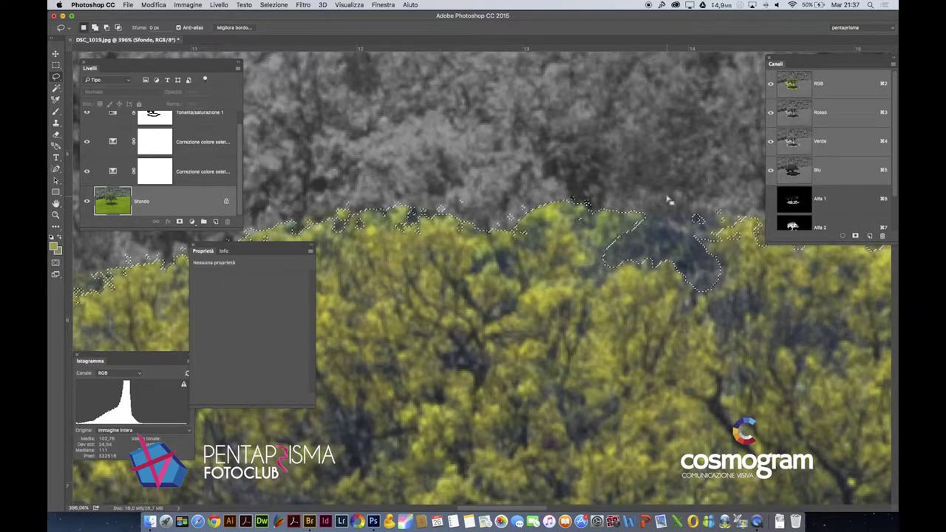
Step: Zoom out to 100% to view the whole tree selection
{"action": "scroll", "coordinate": [667, 198], "scroll_direction": "down", "scroll_amount": 1}
{"action": "scroll", "coordinate": [642, 229], "scroll_direction": "down", "scroll_amount": 2}
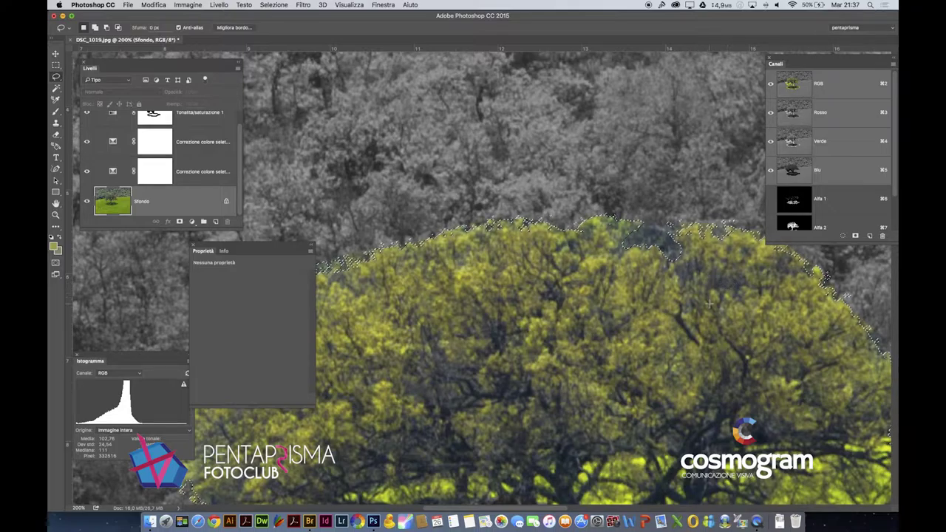
{"action": "scroll", "coordinate": [599, 306], "scroll_direction": "down", "scroll_amount": 1}
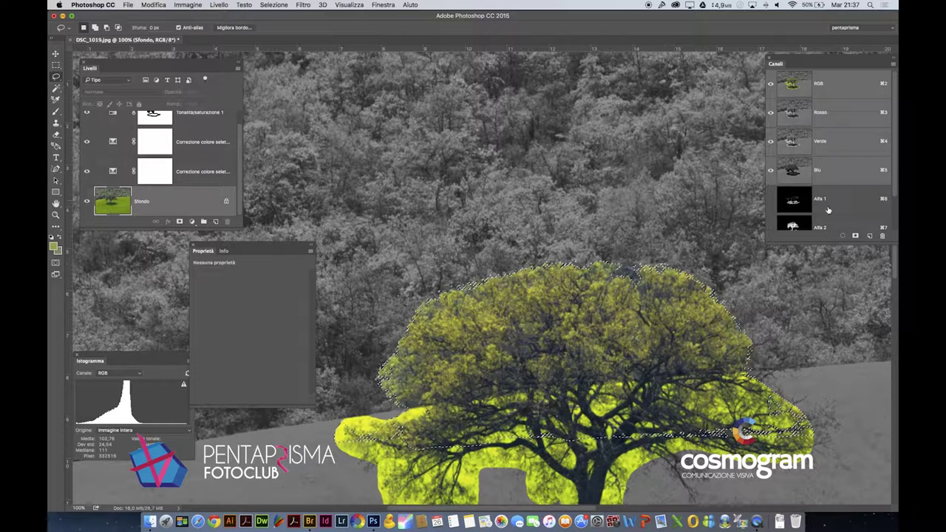
Step: View the Alfa 4 channel, compare it with Alfa 3, then return to Alfa 4
{"action": "scroll", "coordinate": [851, 196], "scroll_direction": "down", "scroll_amount": 1}
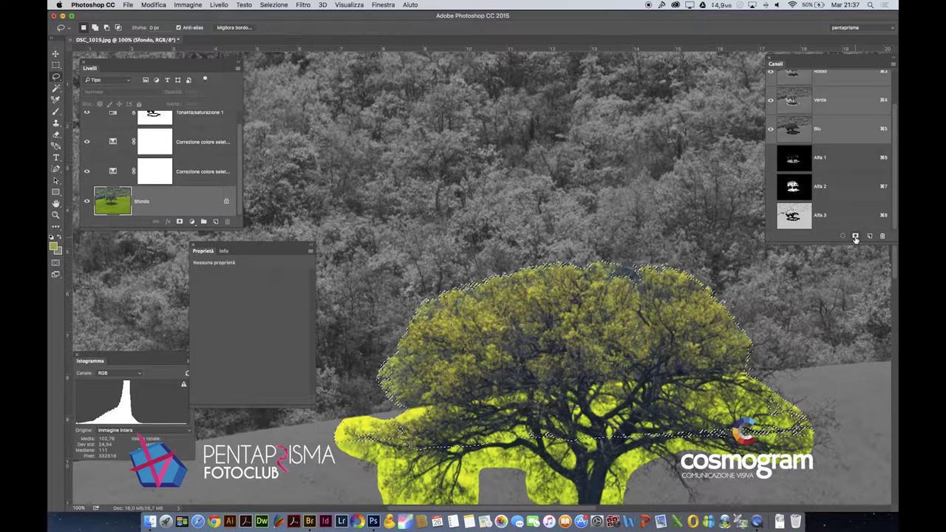
{"action": "scroll", "coordinate": [851, 211], "scroll_direction": "down", "scroll_amount": 1}
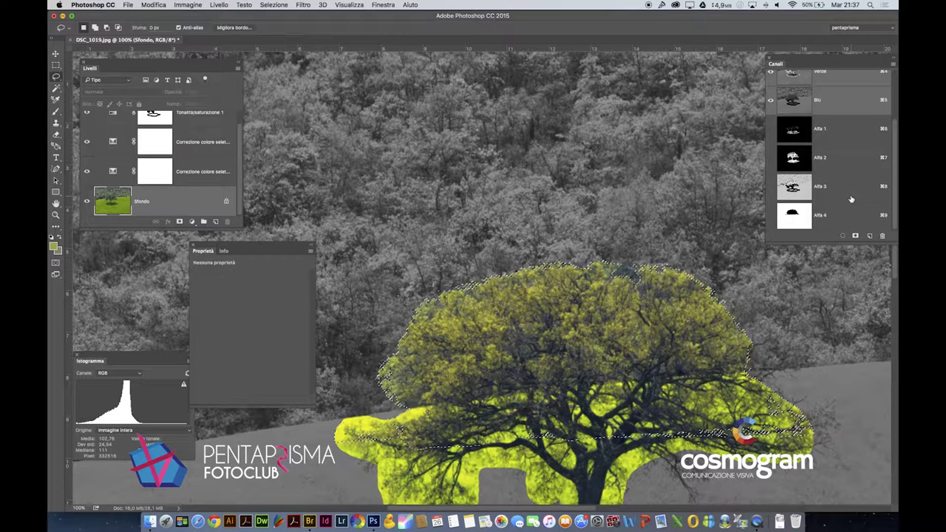
{"action": "left_click", "coordinate": [804, 216]}
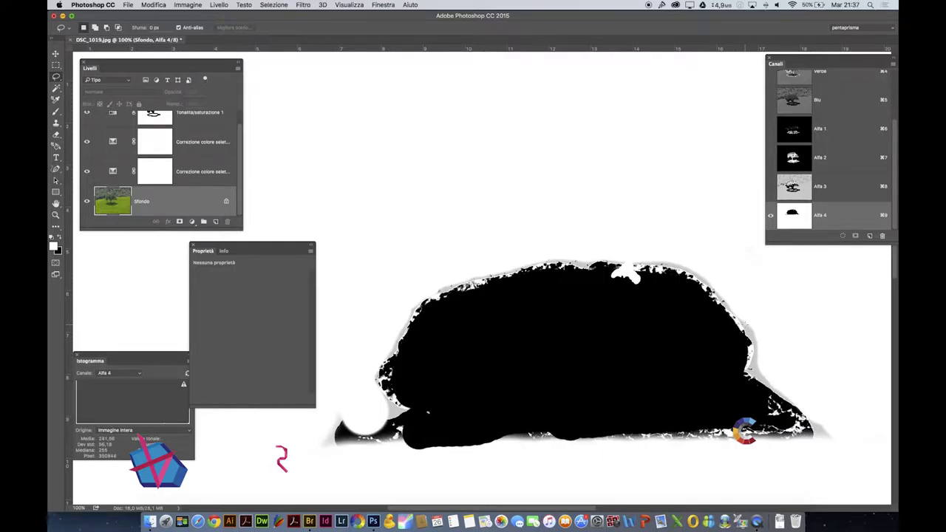
{"action": "left_click", "coordinate": [785, 186]}
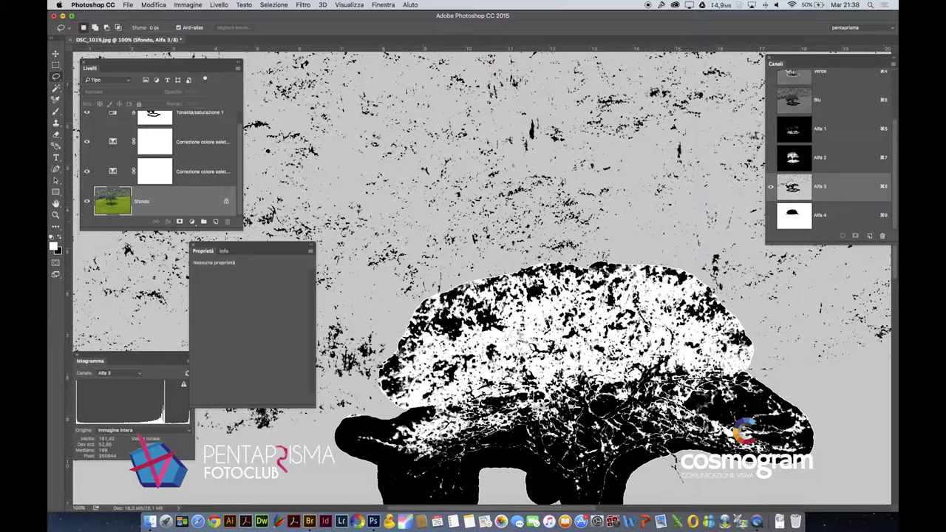
{"action": "scroll", "coordinate": [156, 132], "scroll_direction": "up", "scroll_amount": 1}
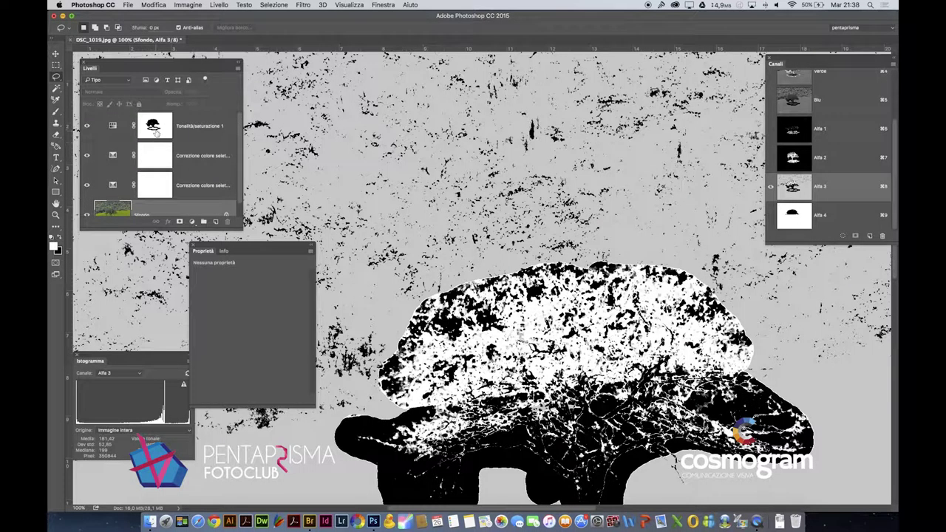
{"action": "left_click", "coordinate": [808, 215]}
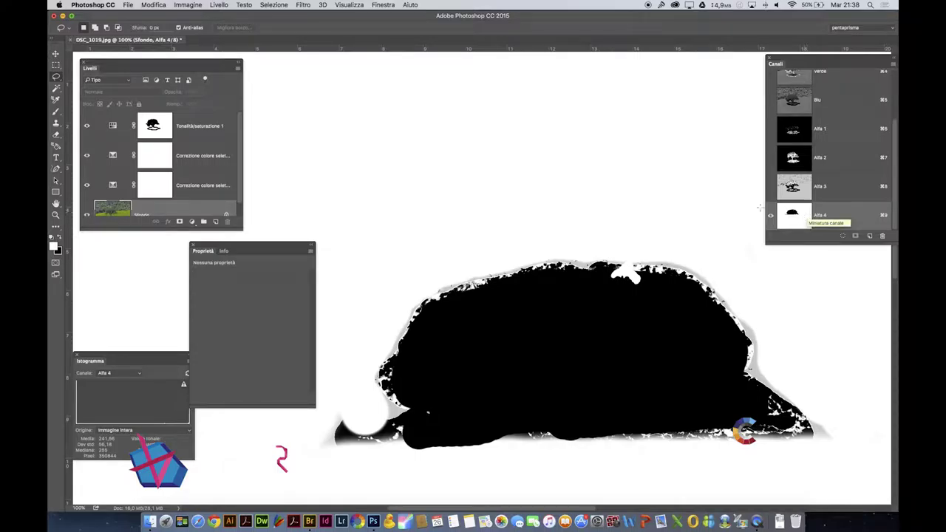
Step: Try raising the Alfa 4 mask's contrast in Brightness/Contrast, then cancel
{"action": "left_click", "coordinate": [187, 5]}
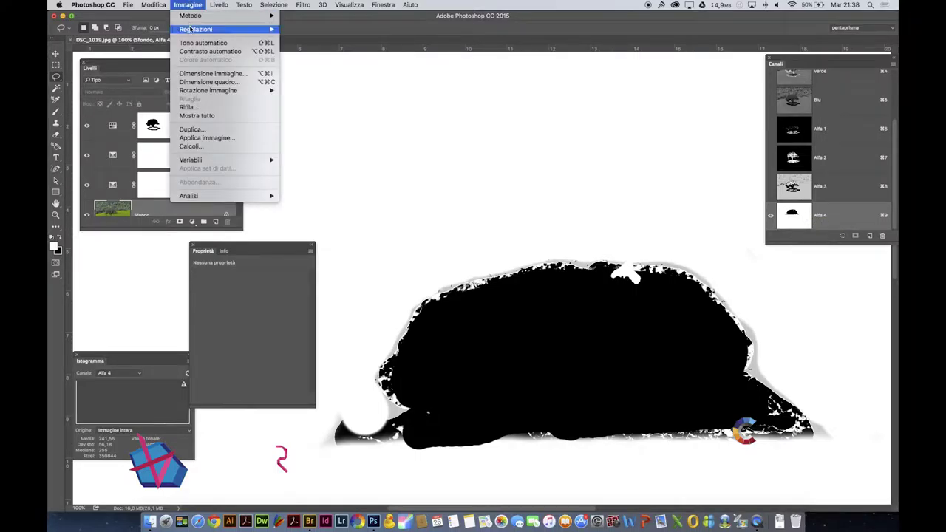
{"action": "mouse_move", "coordinate": [244, 28]}
{"action": "left_click", "coordinate": [319, 30]}
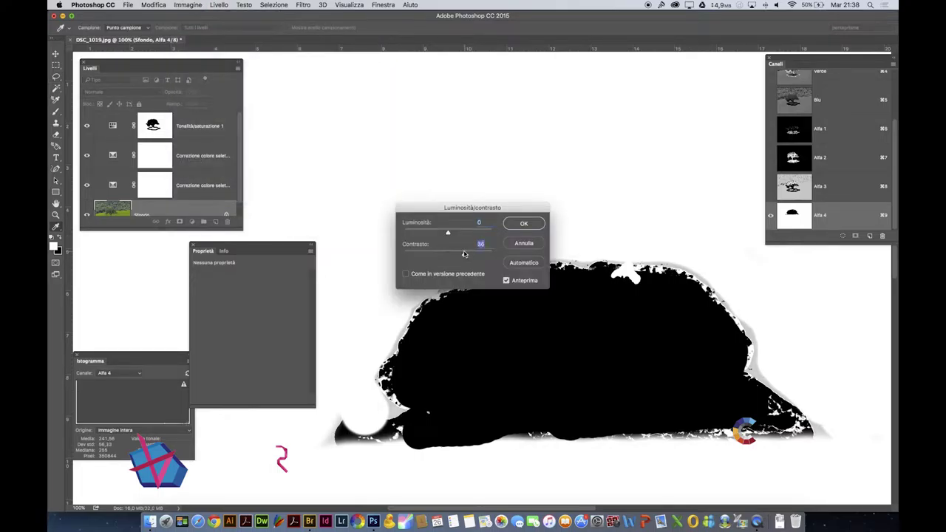
{"action": "left_click_drag", "start_coordinate": [474, 254], "coordinate": [500, 254]}
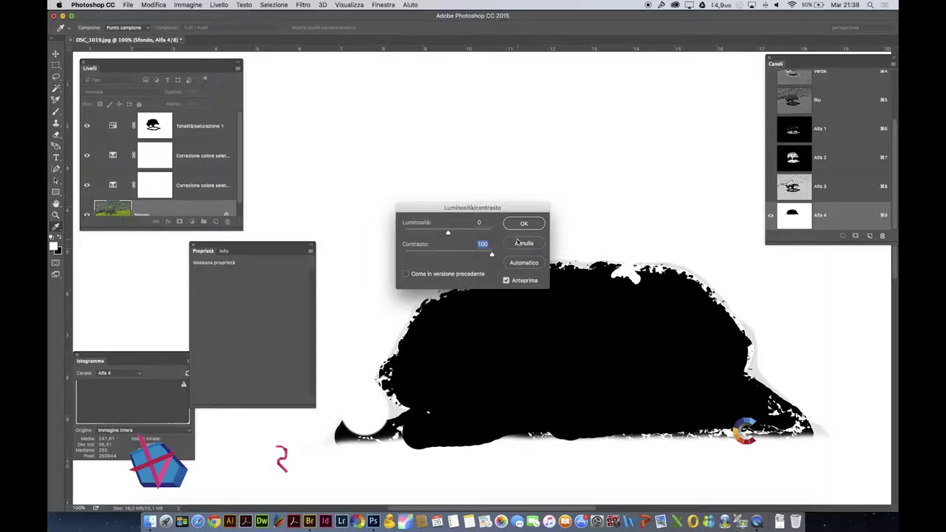
{"action": "left_click", "coordinate": [517, 242]}
Step: Apply Brightness/Contrast with contrast 100 and brightness 86 to harden the mask edges
{"action": "left_click", "coordinate": [188, 4]}
{"action": "mouse_move", "coordinate": [252, 33]}
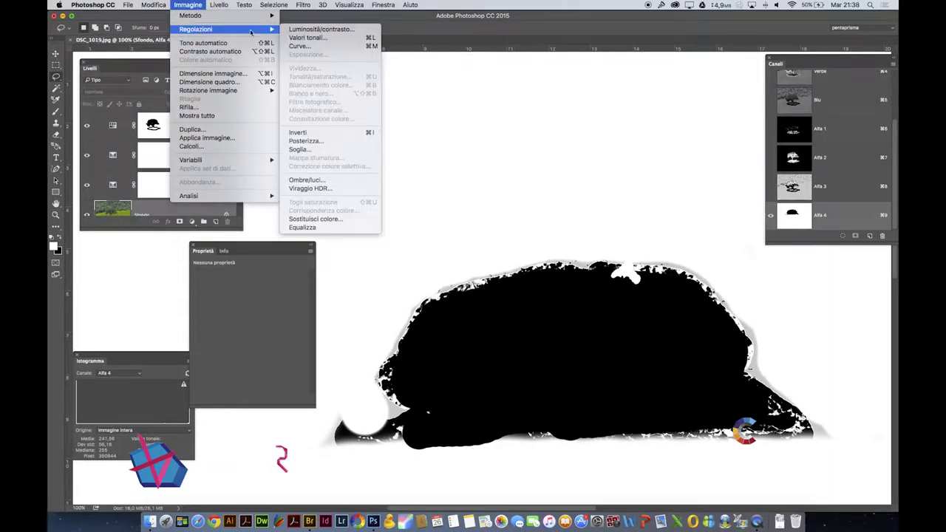
{"action": "left_click", "coordinate": [312, 34]}
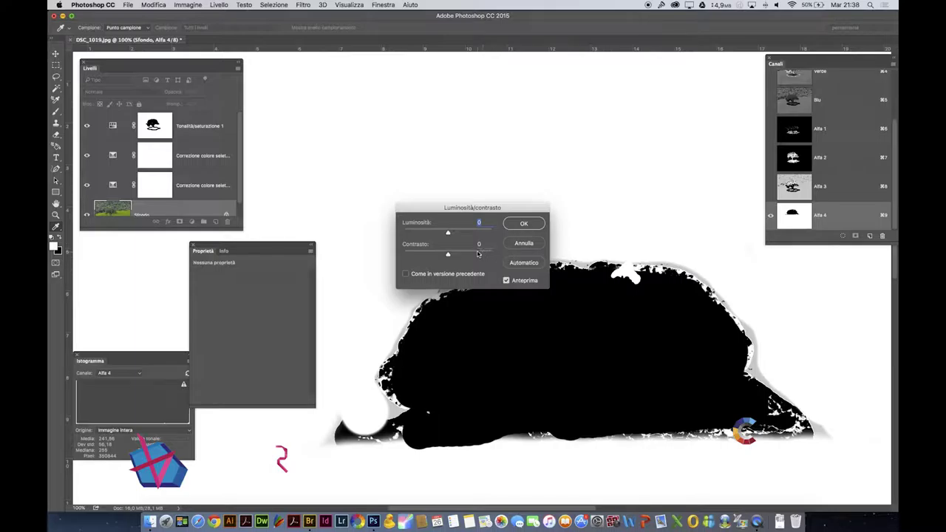
{"action": "left_click_drag", "start_coordinate": [477, 253], "coordinate": [501, 255]}
{"action": "left_click_drag", "start_coordinate": [447, 232], "coordinate": [472, 233]}
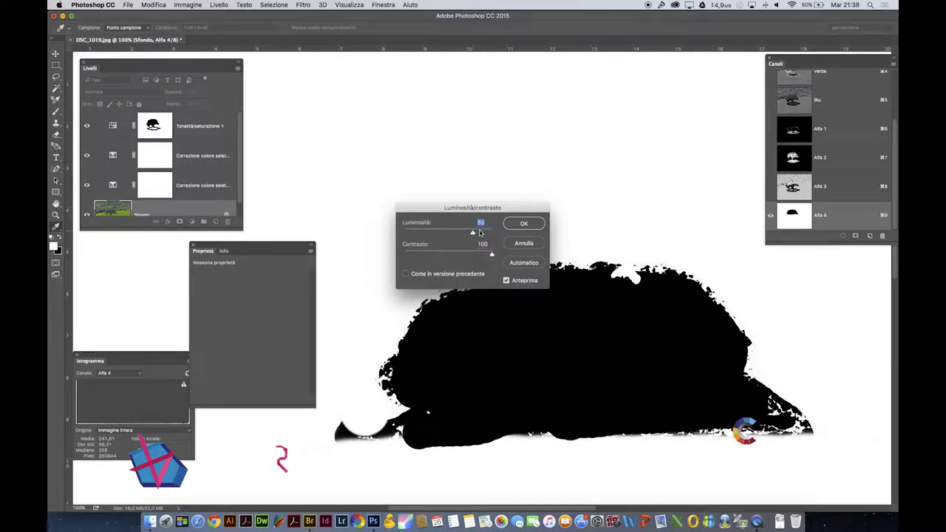
{"action": "left_click", "coordinate": [523, 223]}
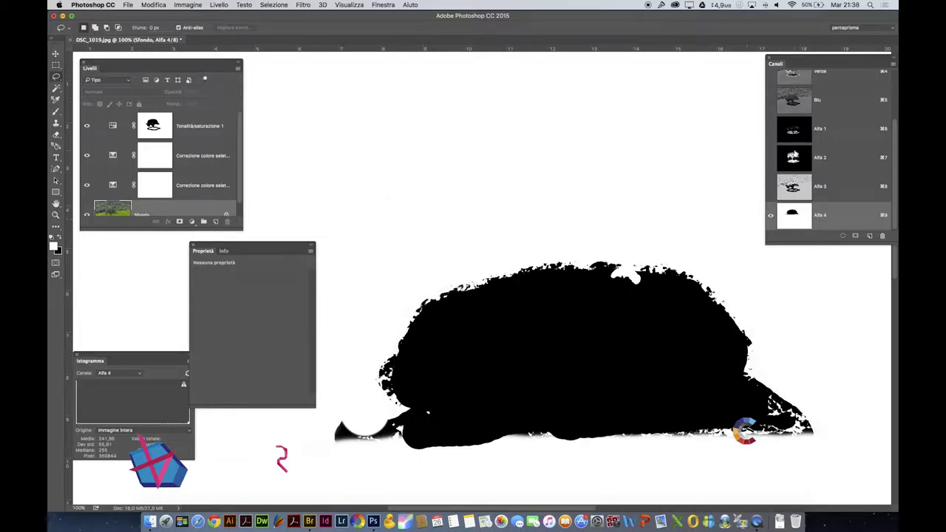
{"action": "scroll", "coordinate": [802, 131], "scroll_direction": "up", "scroll_amount": 1}
Step: Inspect Alfa 1 and Alfa 2, load Alfa 4 as a selection, and turn the RGB composite back on
{"action": "left_click", "coordinate": [794, 139]}
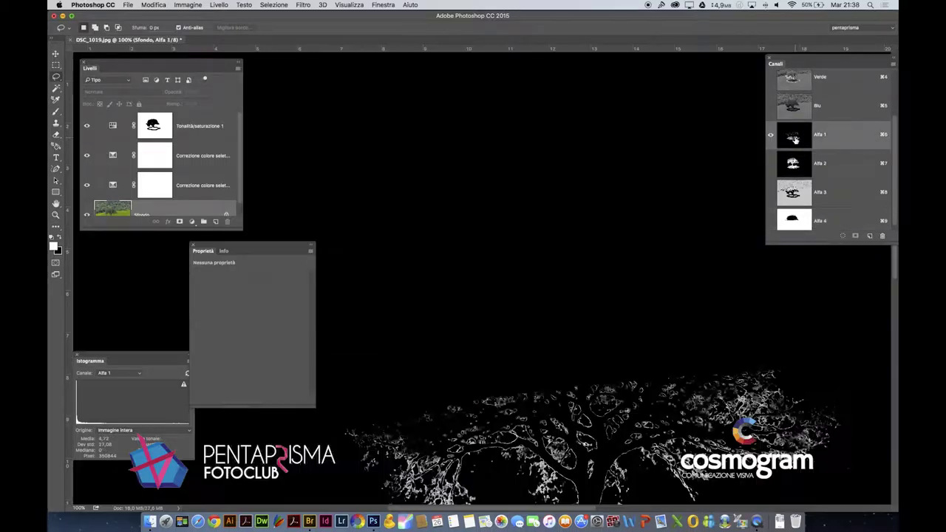
{"action": "left_click", "coordinate": [796, 162]}
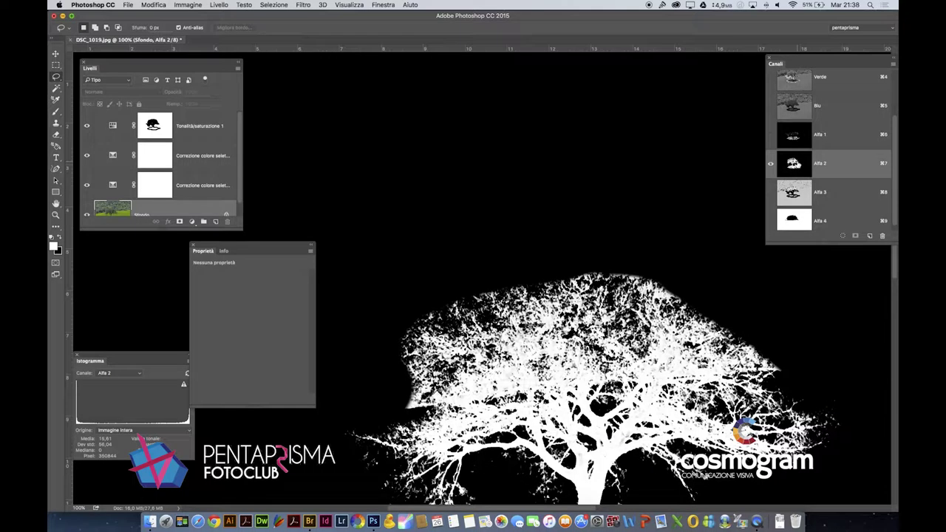
{"action": "scroll", "coordinate": [734, 155], "scroll_direction": "down", "scroll_amount": 5}
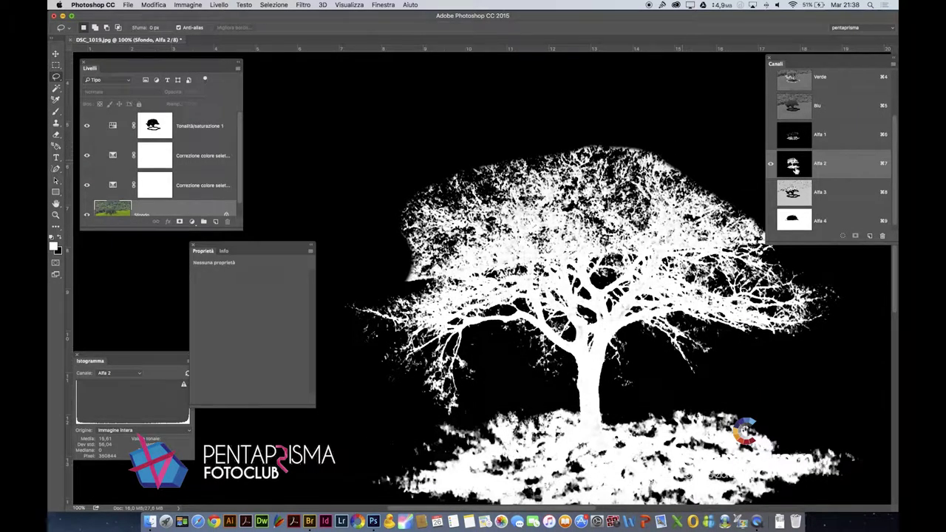
{"action": "scroll", "coordinate": [802, 173], "scroll_direction": "down", "scroll_amount": 1}
{"action": "left_click", "coordinate": [796, 216], "text": "super"}
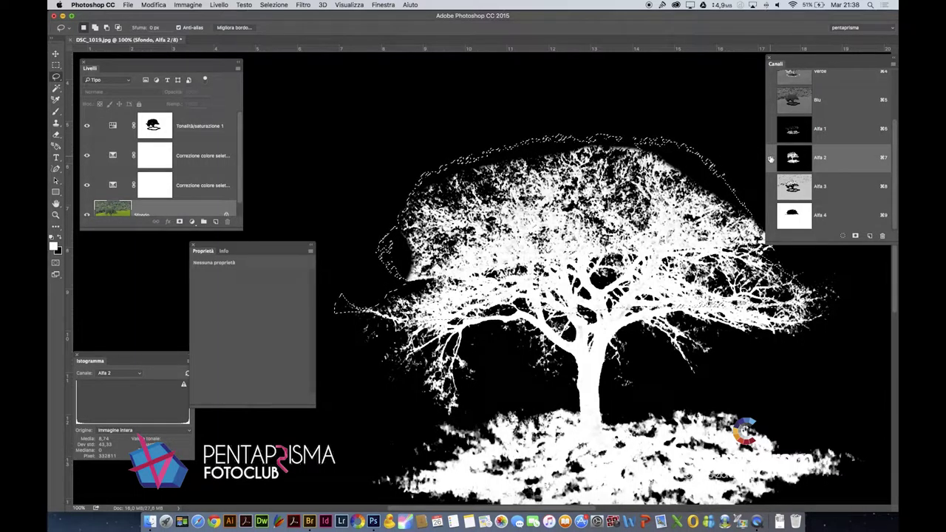
{"action": "scroll", "coordinate": [771, 159], "scroll_direction": "up", "scroll_amount": 3}
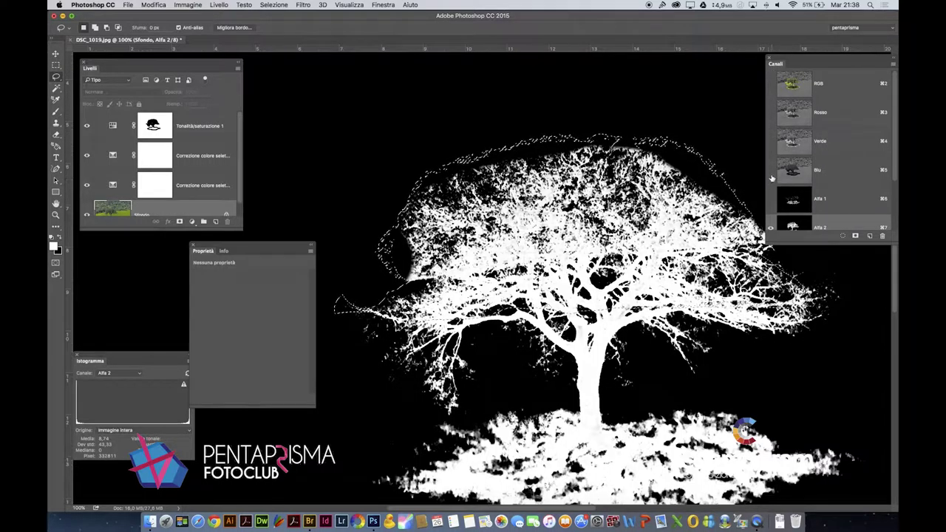
{"action": "left_click", "coordinate": [770, 85]}
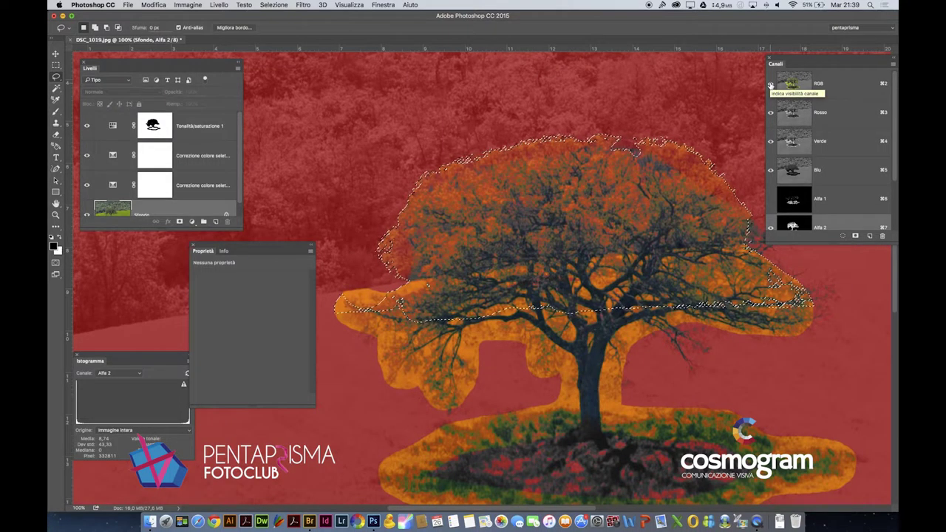
Step: Hide Alfa 2, swap colours, and turn off Tonalità/saturazione 1 and the first Correzione colore selettiva
{"action": "key", "text": "q"}
{"action": "left_click", "coordinate": [770, 227]}
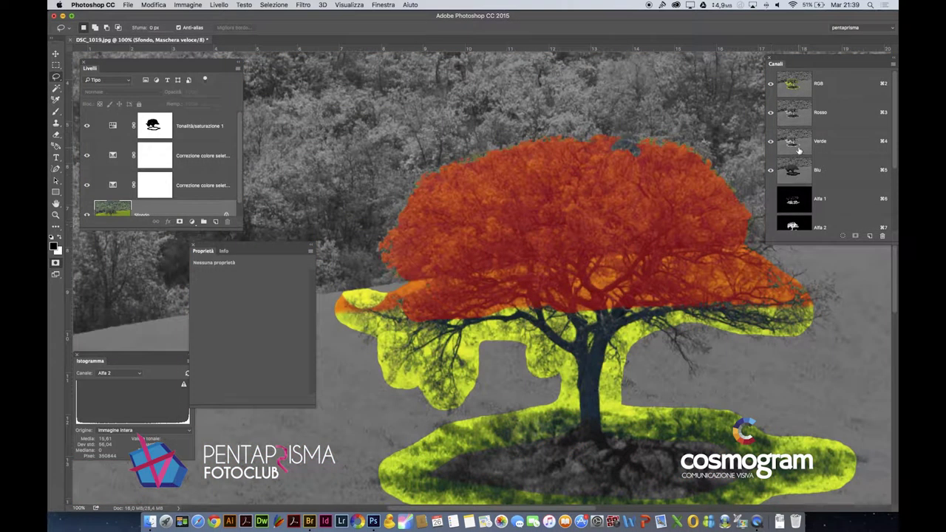
{"action": "scroll", "coordinate": [798, 151], "scroll_direction": "down", "scroll_amount": 3}
{"action": "key", "text": "x"}
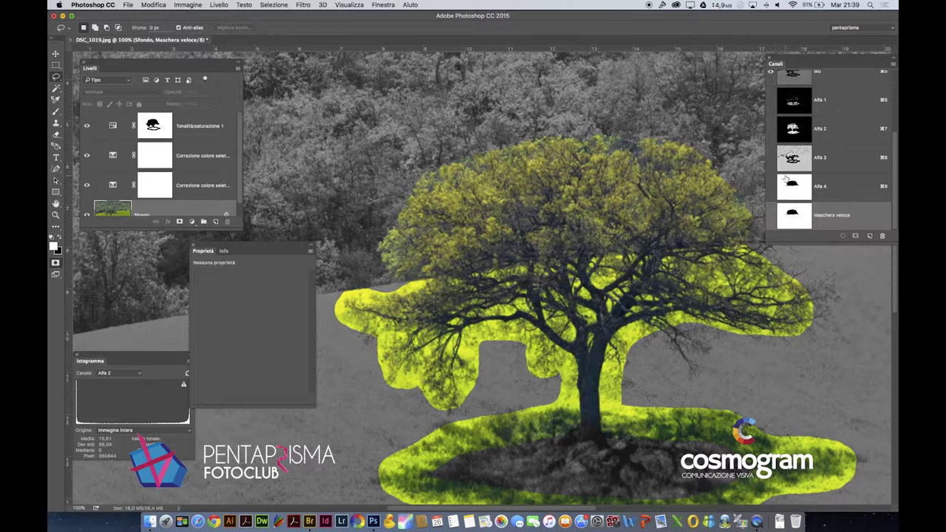
{"action": "left_click", "coordinate": [87, 125]}
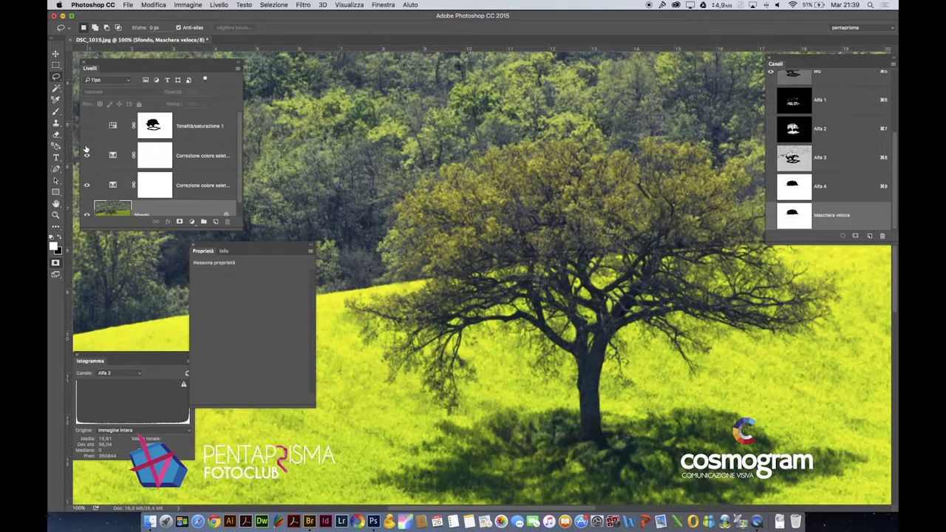
{"action": "left_click", "coordinate": [86, 155]}
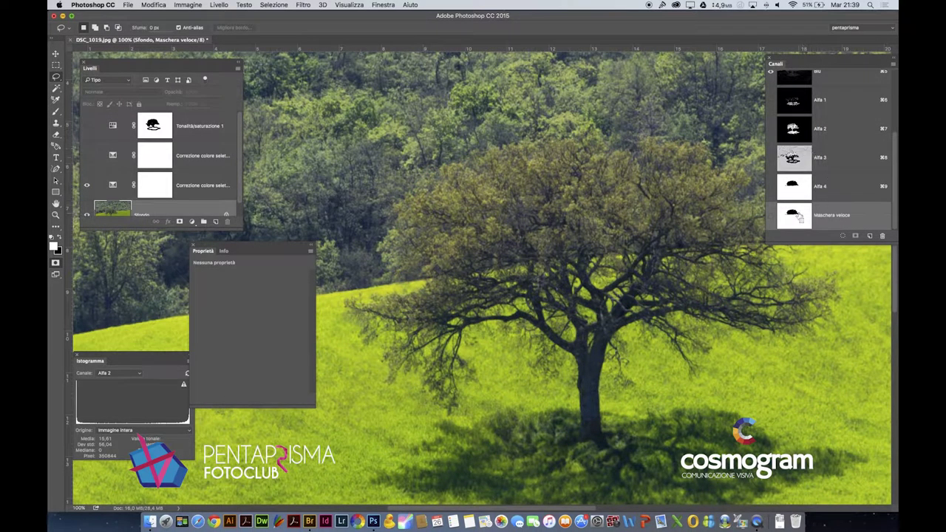
{"action": "key", "text": "q"}
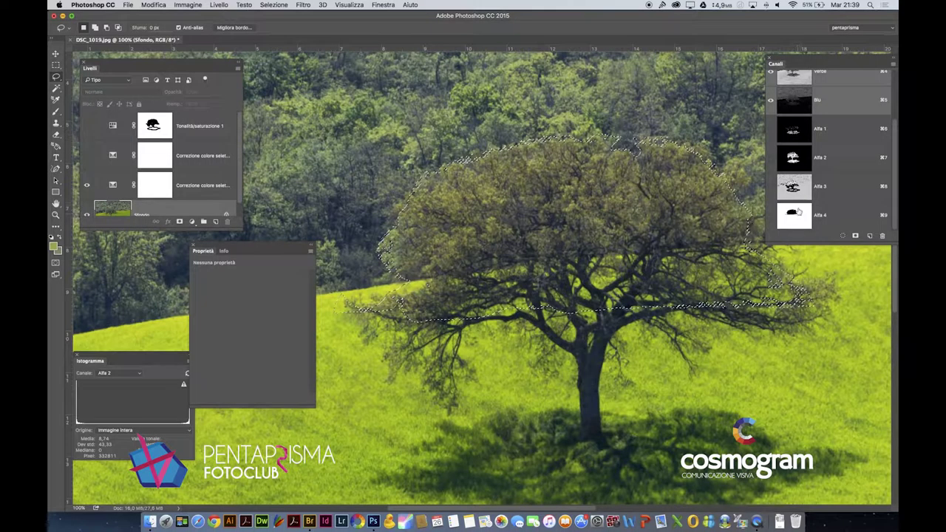
{"action": "scroll", "coordinate": [799, 208], "scroll_direction": "up", "scroll_amount": 1}
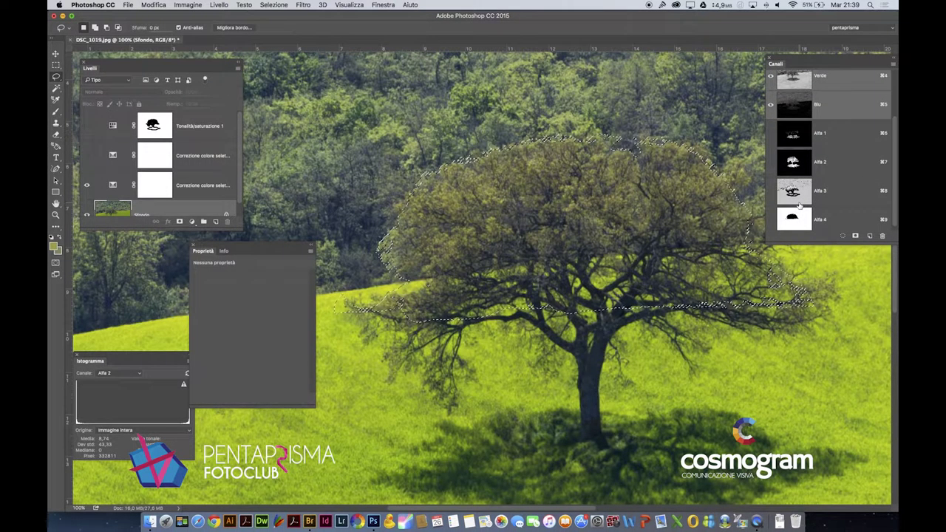
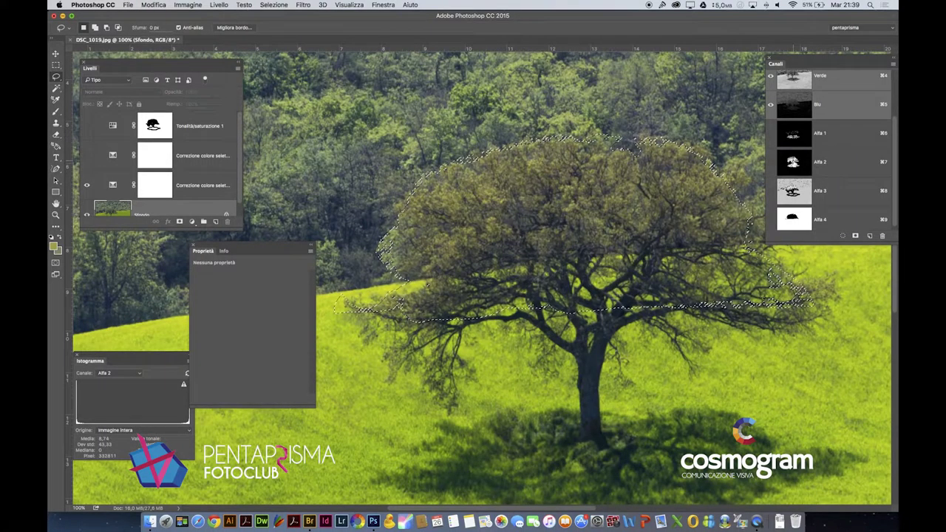
Step: Invert the Alfa 2 channel so the tree is black, and load it as a selection
{"action": "left_click", "coordinate": [793, 163]}
{"action": "key", "text": "super+i"}
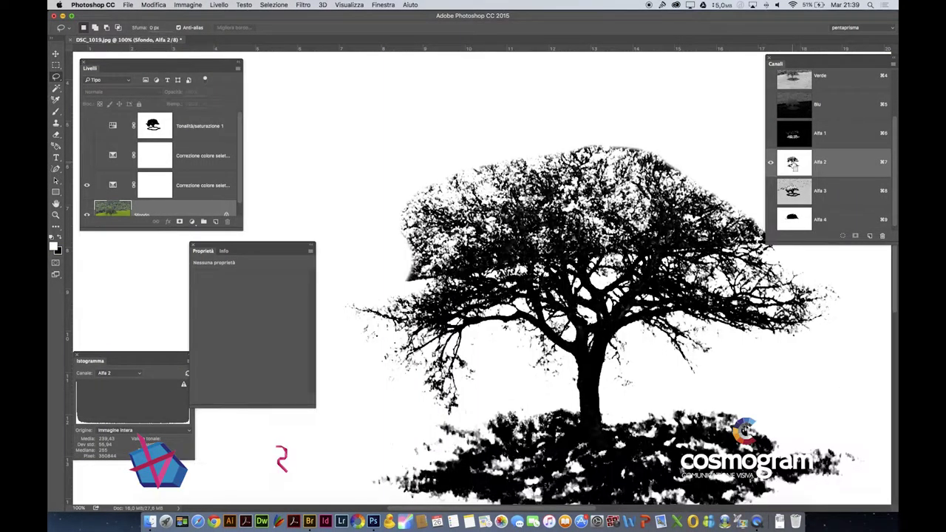
{"action": "left_click", "coordinate": [793, 163], "text": "super"}
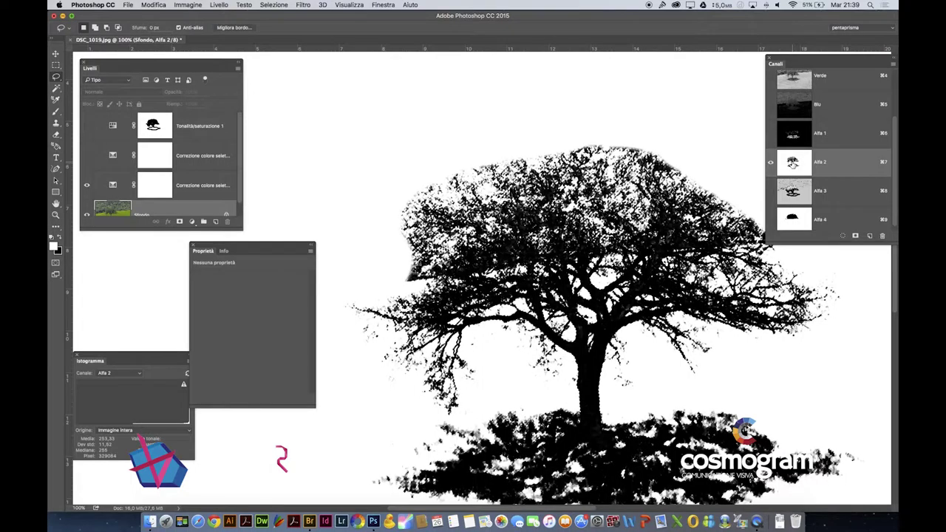
{"action": "scroll", "coordinate": [790, 133], "scroll_direction": "up", "scroll_amount": 3}
Step: Load the Alfa 2 and Alfa 4 selections, then view the whole Alfa 4 crown mask at 33%
{"action": "left_click", "coordinate": [788, 94]}
{"action": "scroll", "coordinate": [795, 148], "scroll_direction": "down", "scroll_amount": 4}
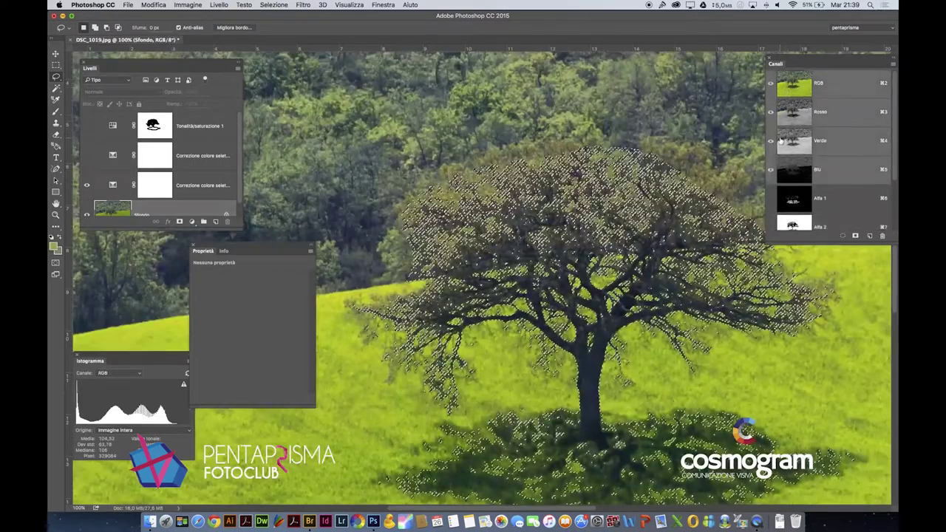
{"action": "left_click", "coordinate": [794, 163], "text": "super"}
{"action": "scroll", "coordinate": [793, 192], "scroll_direction": "down", "scroll_amount": 1}
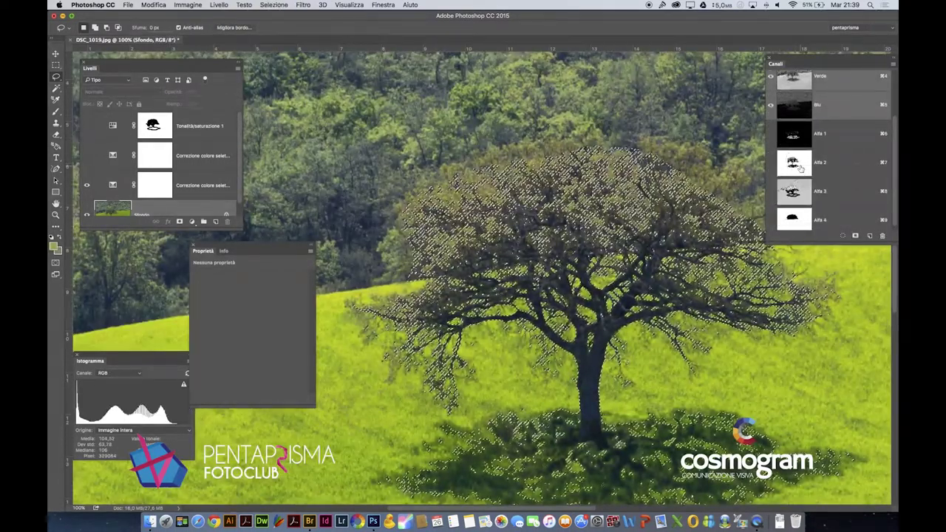
{"action": "left_click", "coordinate": [793, 215], "text": "super"}
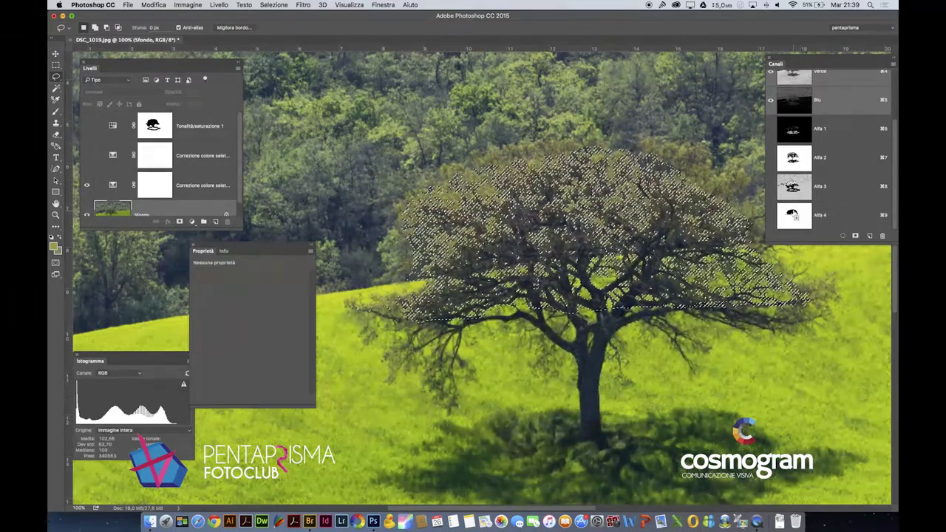
{"action": "left_click", "coordinate": [793, 215]}
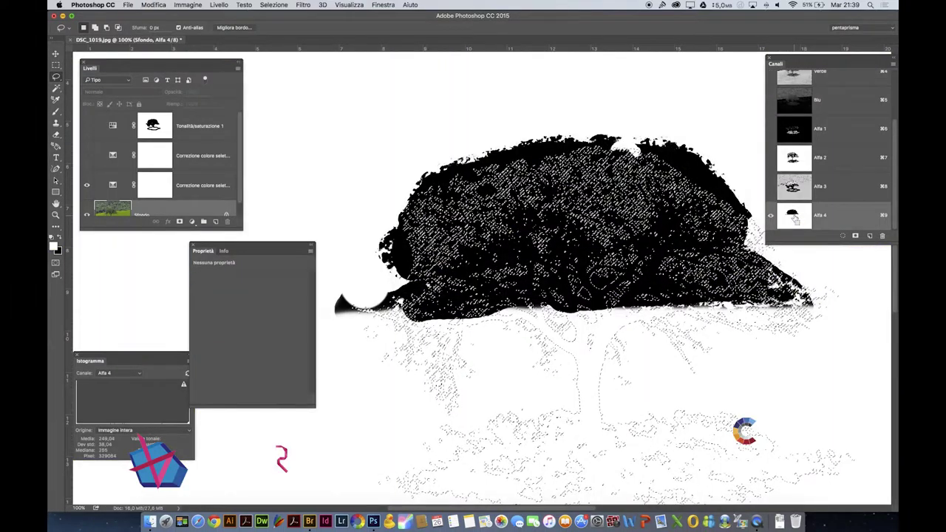
{"action": "key", "text": "super+minus"}
{"action": "key", "text": "super+minus"}
{"action": "key", "text": "super+minus"}
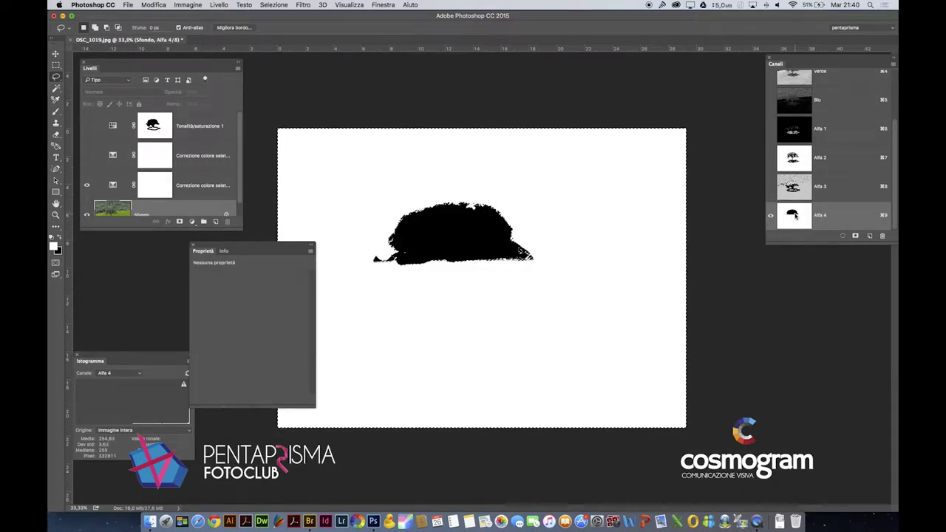
Step: With RGB showing, add an Alfa 5 channel, then delete Alfa 5 and Alfa 3
{"action": "scroll", "coordinate": [794, 197], "scroll_direction": "up", "scroll_amount": 3}
{"action": "left_click", "coordinate": [771, 84]}
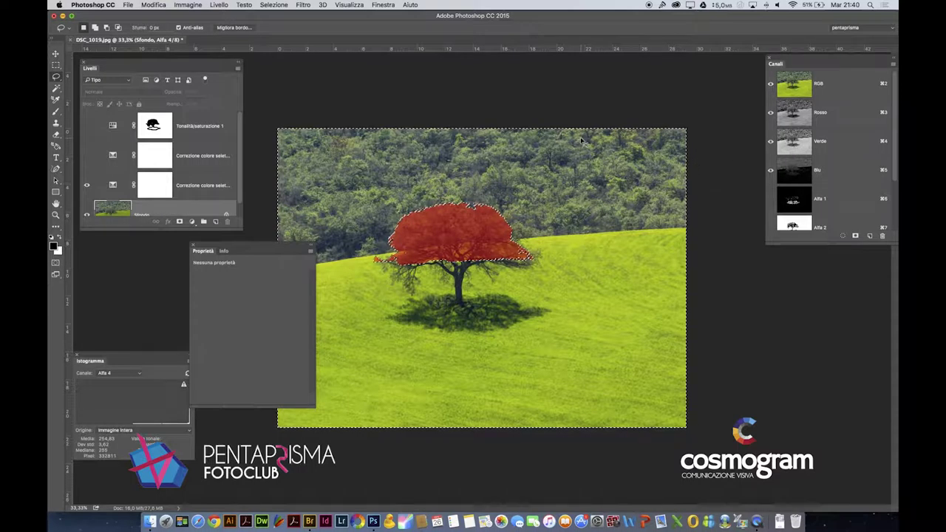
{"action": "left_click", "coordinate": [855, 237]}
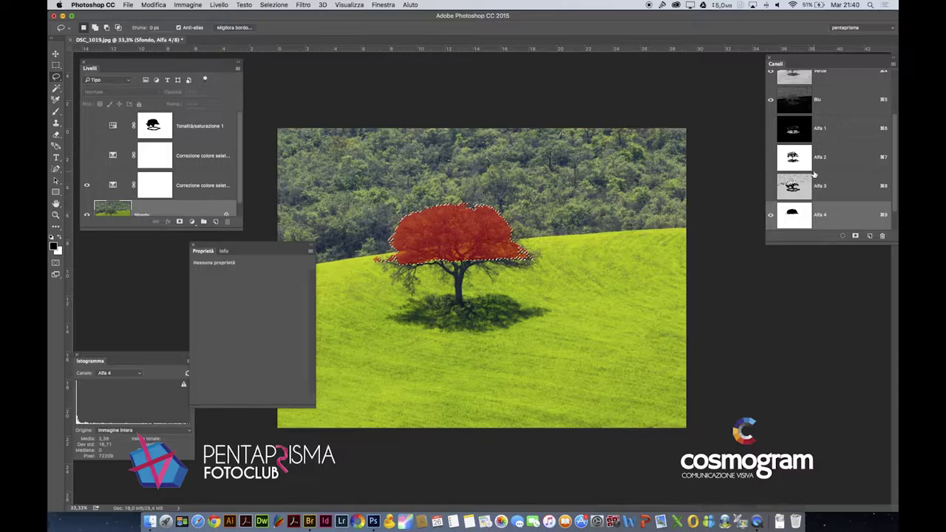
{"action": "left_click_drag", "start_coordinate": [799, 217], "coordinate": [881, 237]}
{"action": "left_click_drag", "start_coordinate": [798, 186], "coordinate": [880, 236]}
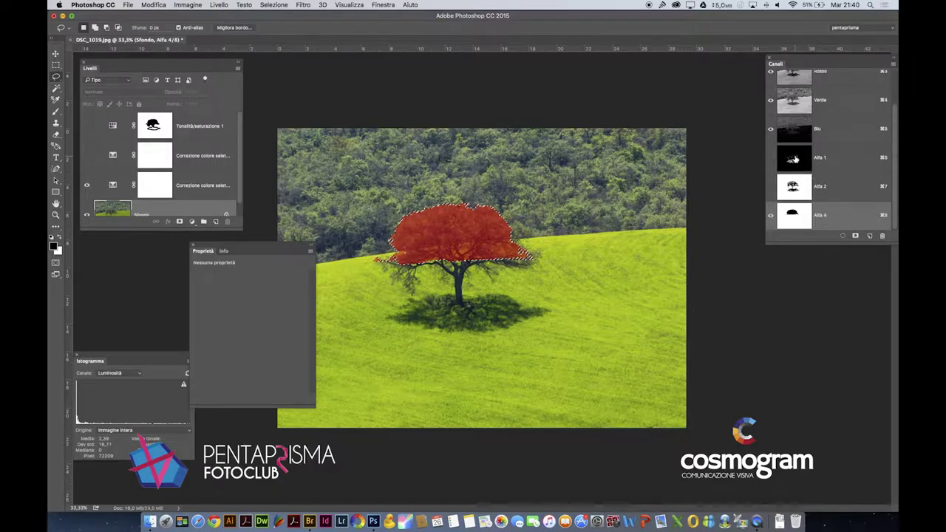
Step: Hide the red Alfa 4 overlay and delete the Alfa 1 channel
{"action": "left_click", "coordinate": [793, 160], "text": "super"}
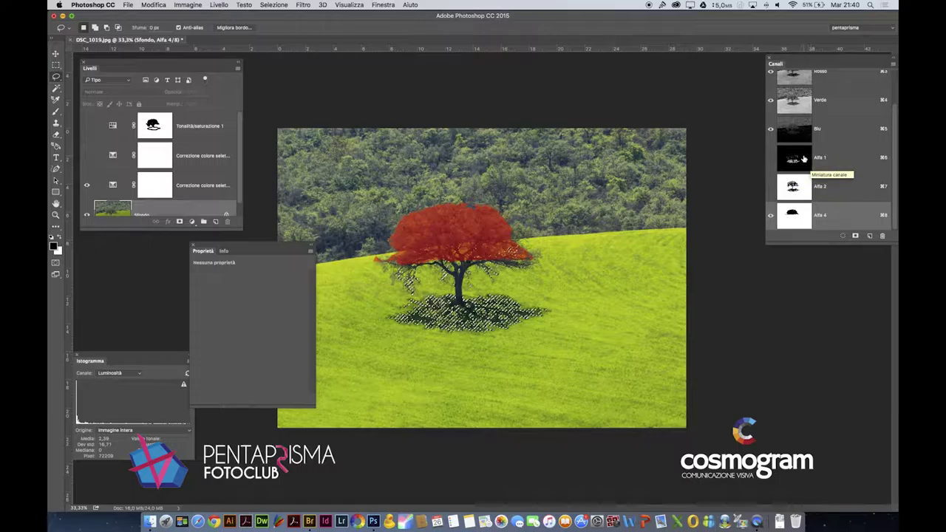
{"action": "left_click", "coordinate": [770, 215]}
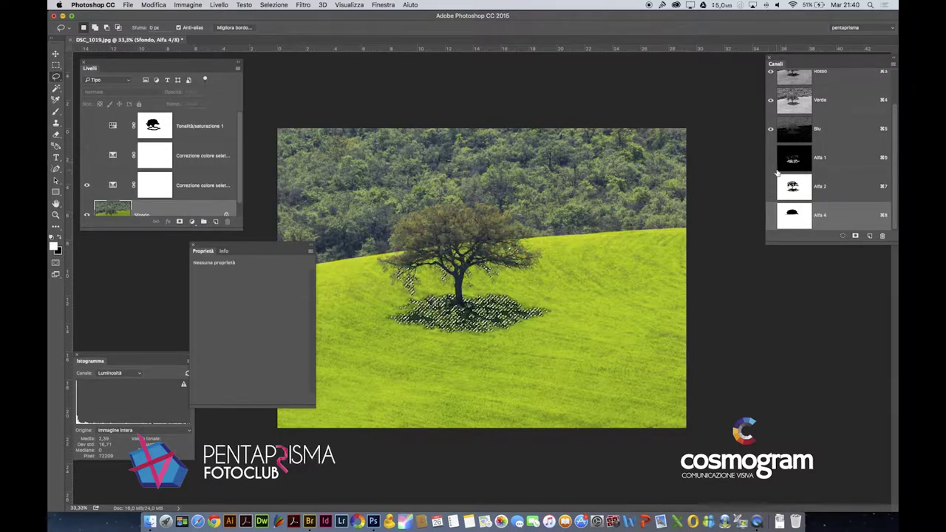
{"action": "left_click", "coordinate": [789, 161]}
{"action": "left_click_drag", "start_coordinate": [840, 169], "coordinate": [881, 236]}
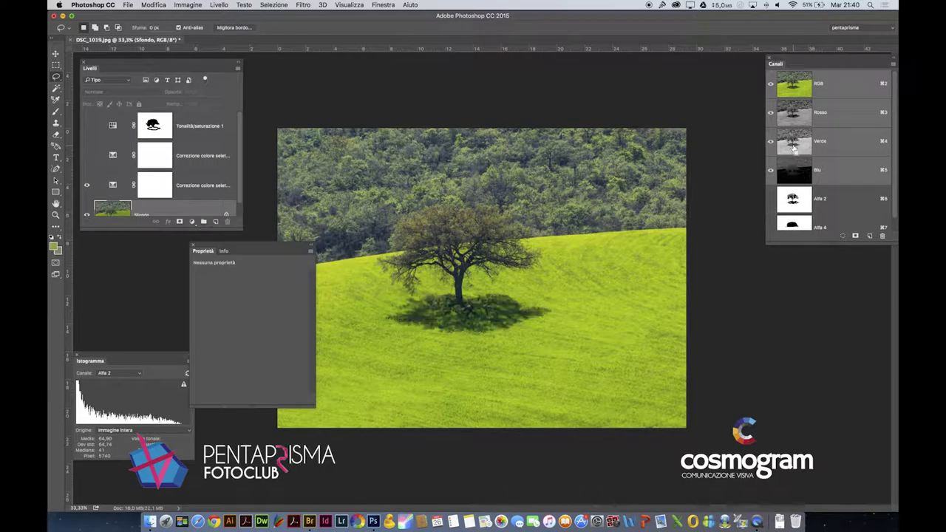
Step: Try combining the Alfa 2 and Alfa 4 selections, undoing back to the crown-only selection
{"action": "left_click", "coordinate": [793, 199], "text": "super"}
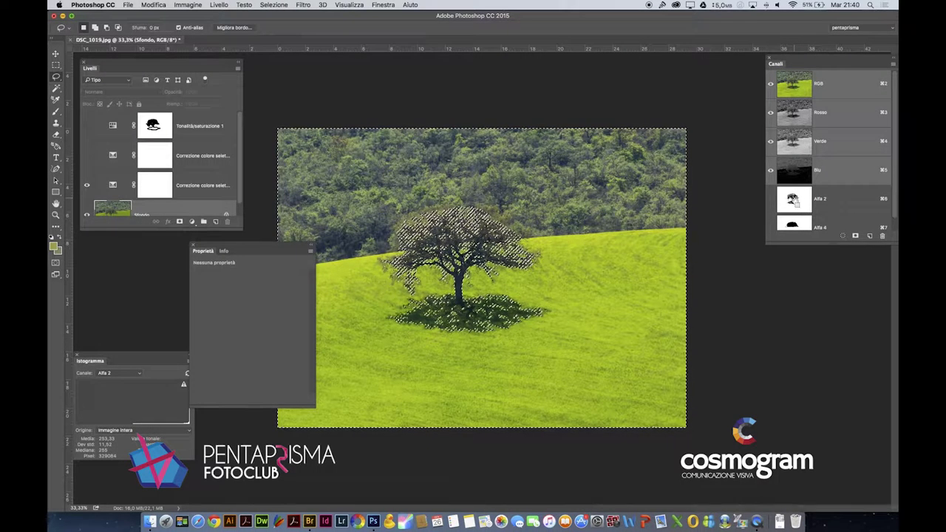
{"action": "scroll", "coordinate": [796, 207], "scroll_direction": "down", "scroll_amount": 1}
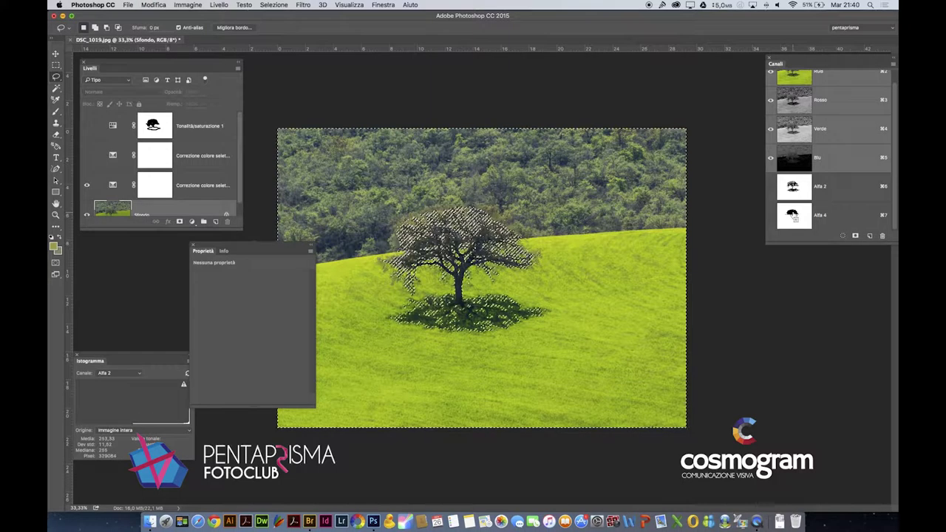
{"action": "left_click", "coordinate": [792, 217], "text": "super"}
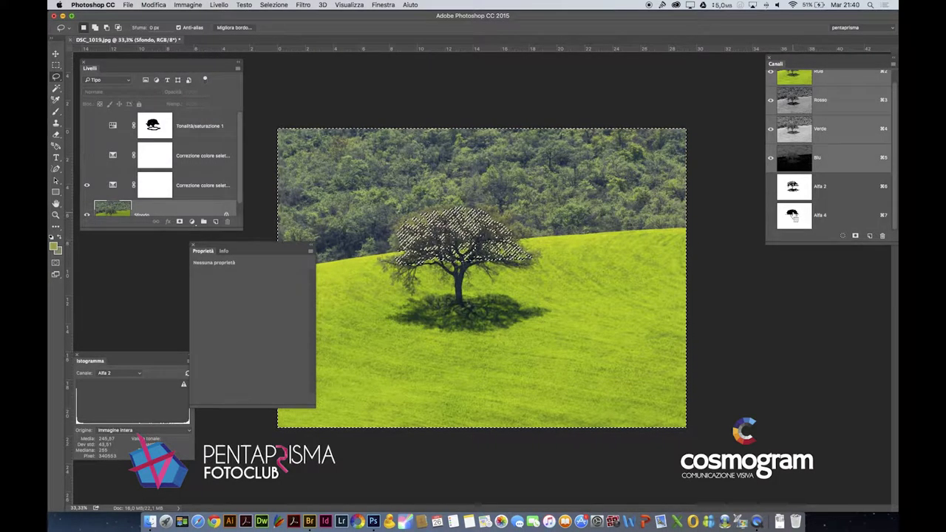
{"action": "left_click", "coordinate": [793, 216], "text": "super"}
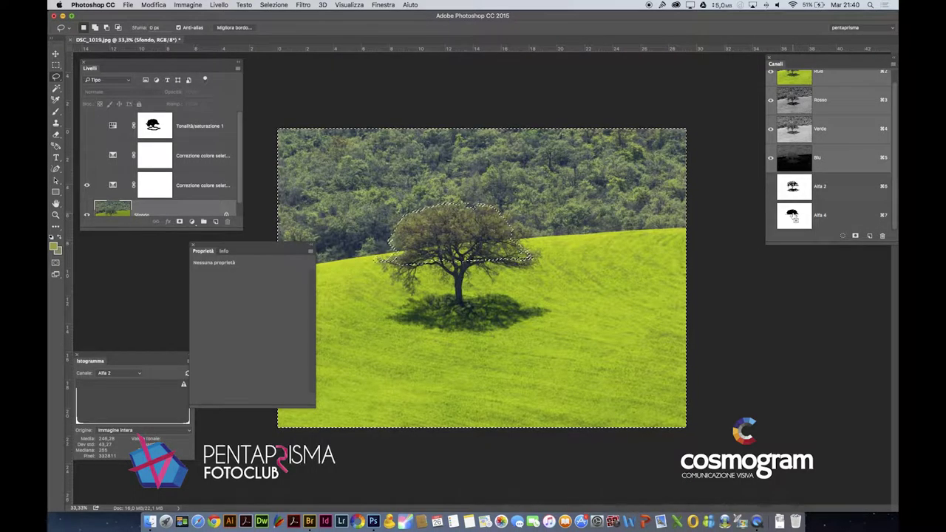
{"action": "left_click", "coordinate": [792, 216], "text": "super"}
{"action": "left_click", "coordinate": [793, 190], "text": "super"}
{"action": "key", "text": "super+z"}
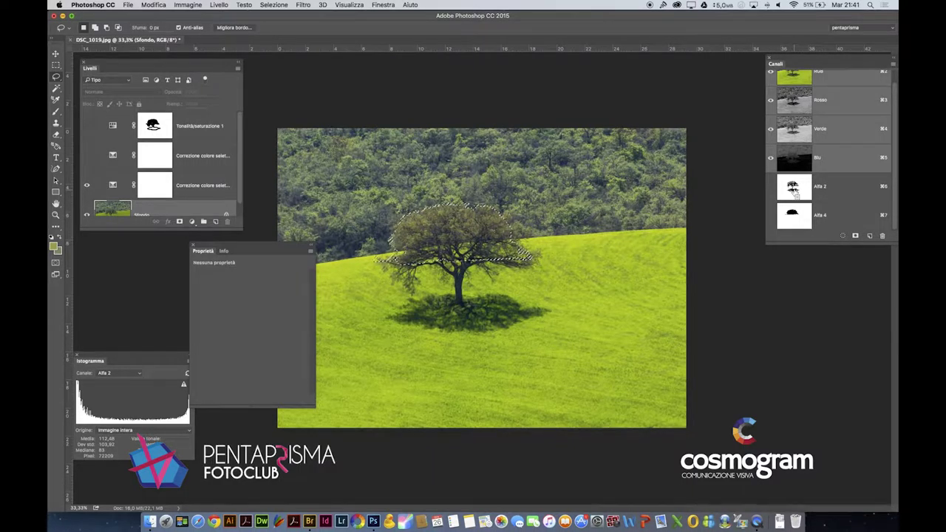
Step: Load the Alfa 2 canopy selection, combine it with Alfa 4, and invert it
{"action": "left_click", "coordinate": [793, 190], "text": "super"}
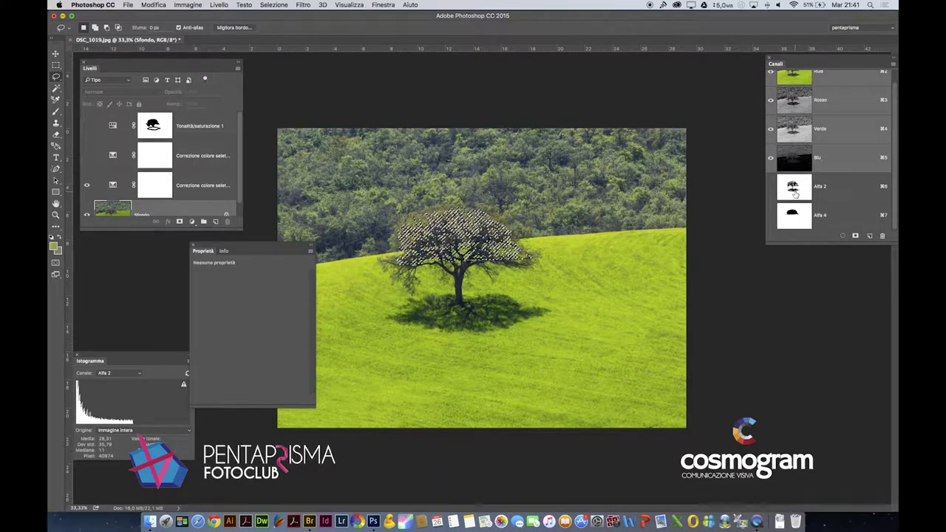
{"action": "left_click", "coordinate": [791, 214], "text": "super"}
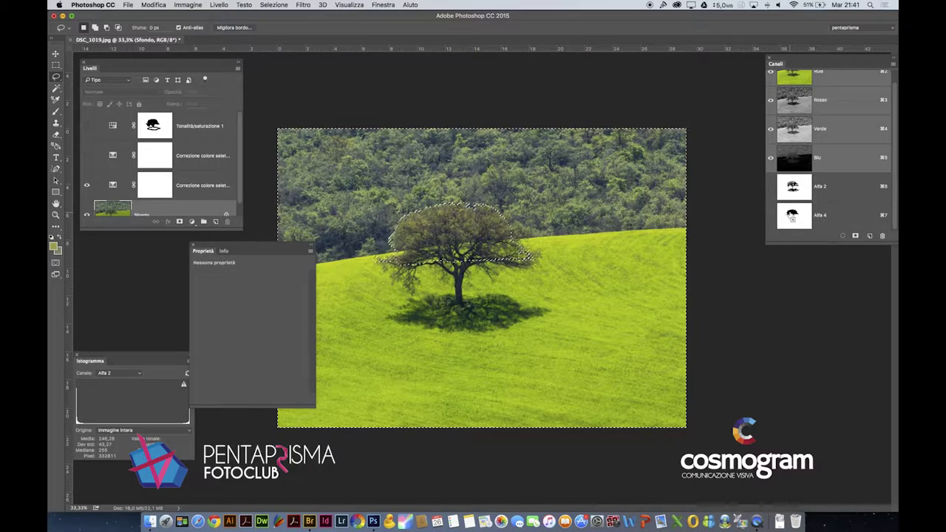
{"action": "key", "text": "shift+super+i"}
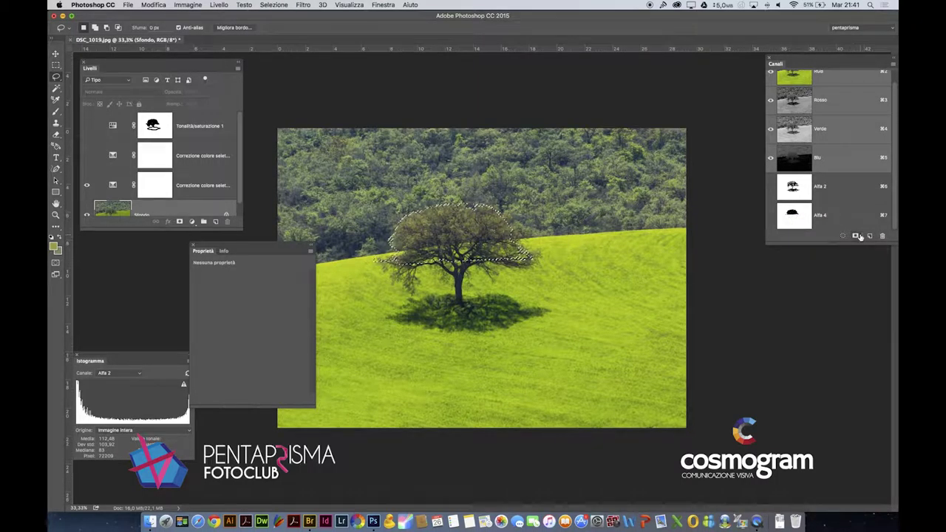
Step: Save the tree selection as Alfa 5, then fill Alfa 2's tree-and-shadow area white in new channel Alfa 6
{"action": "left_click", "coordinate": [855, 235]}
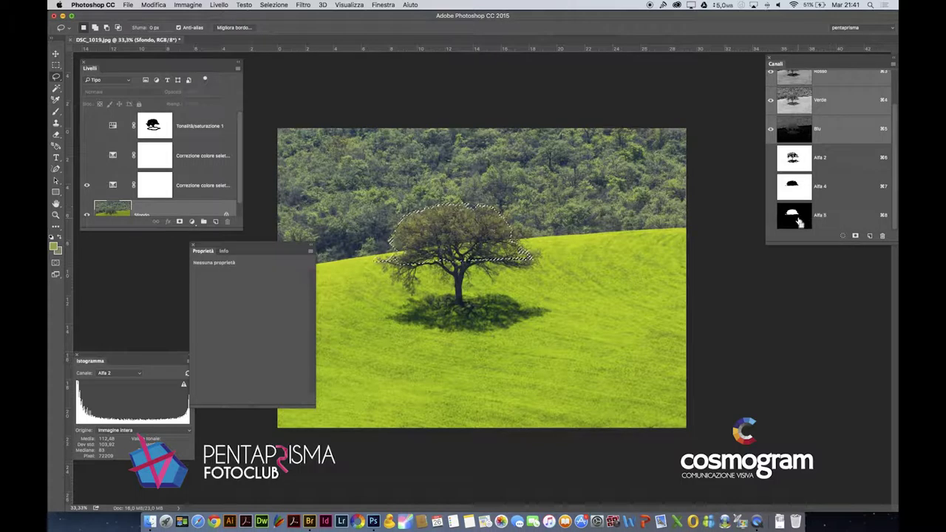
{"action": "left_click", "coordinate": [796, 159], "text": "super"}
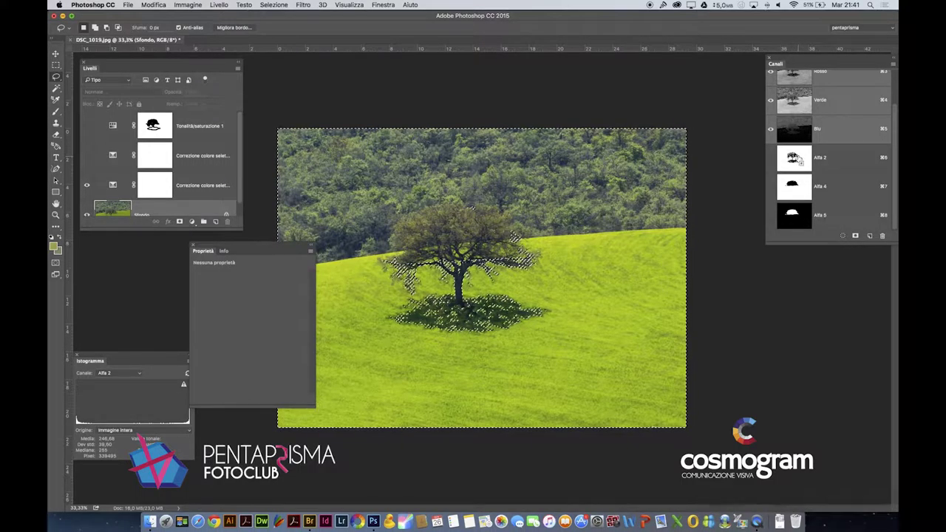
{"action": "left_click", "coordinate": [869, 235]}
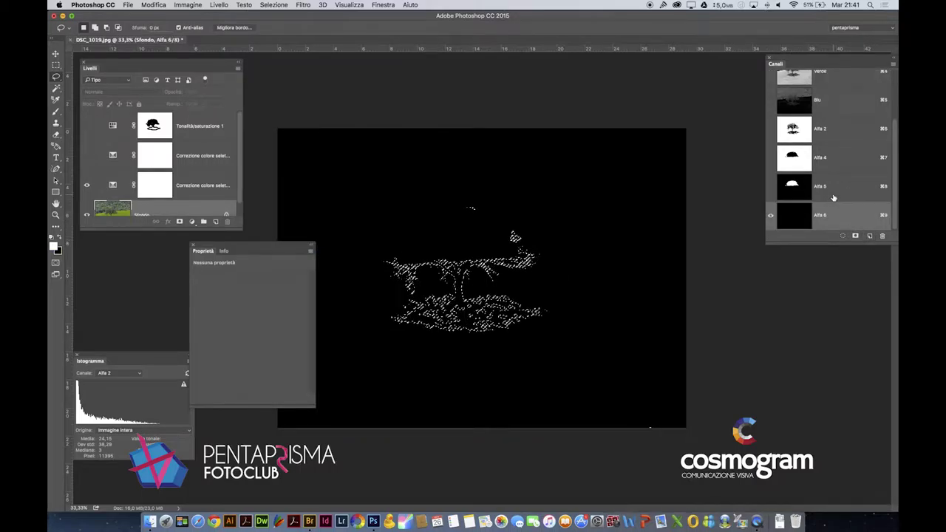
{"action": "key", "text": "alt+BackSpace"}
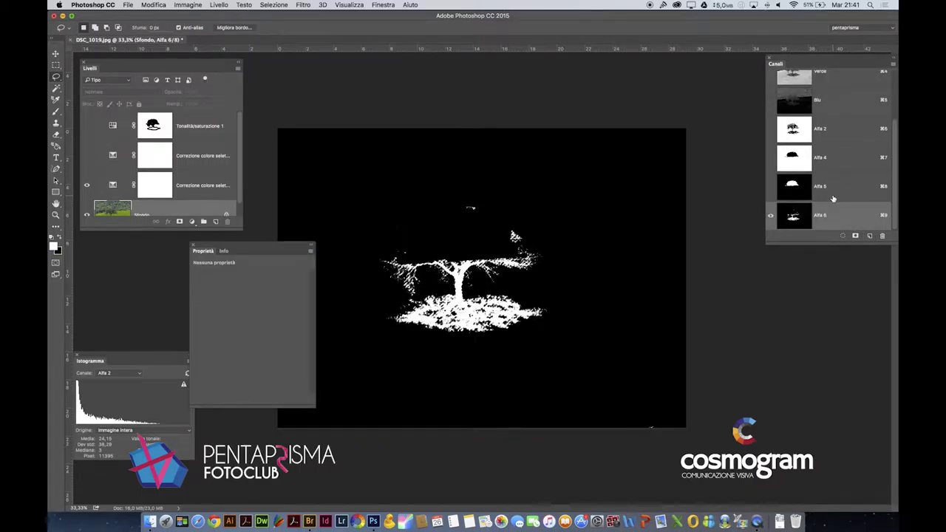
{"action": "key", "text": "super+d"}
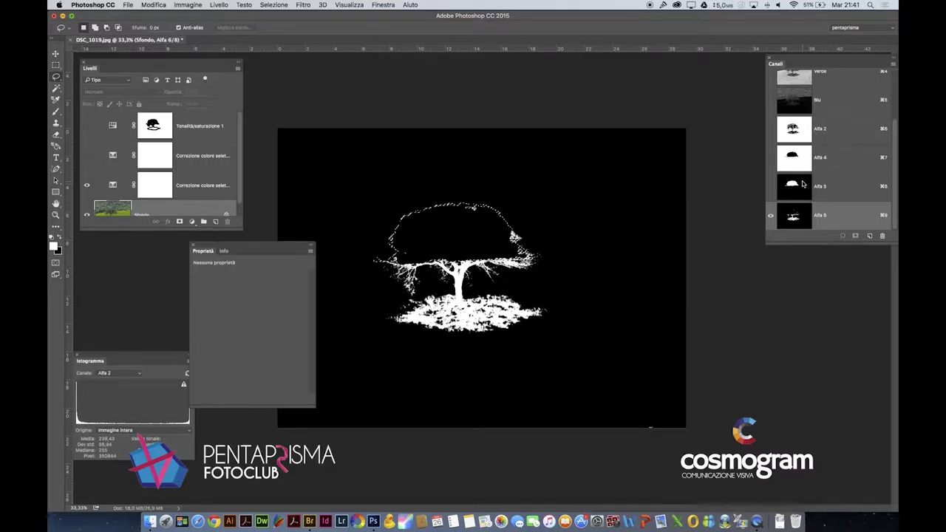
Step: Fill the Alfa 5 crown area white on Alfa 6 and load Alfa 6 as a selection
{"action": "left_click", "coordinate": [802, 185], "text": "super"}
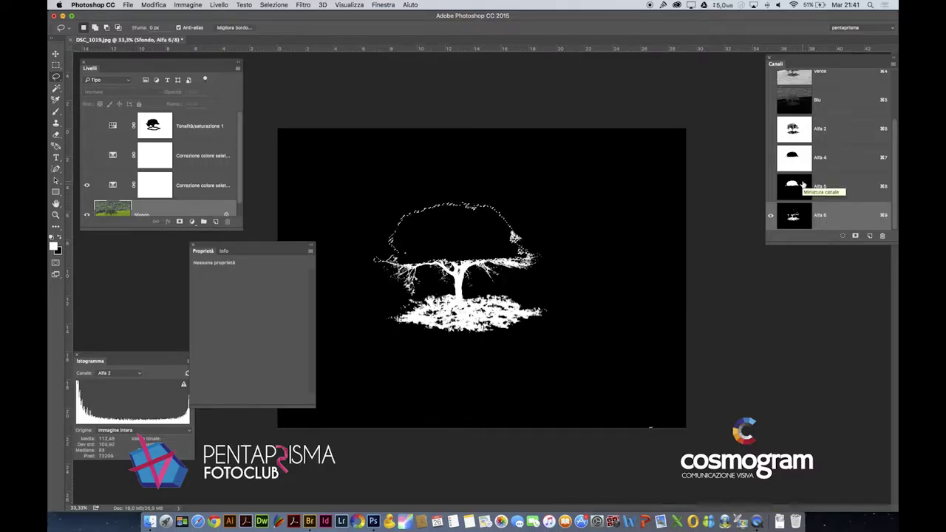
{"action": "key", "text": "alt+BackSpace"}
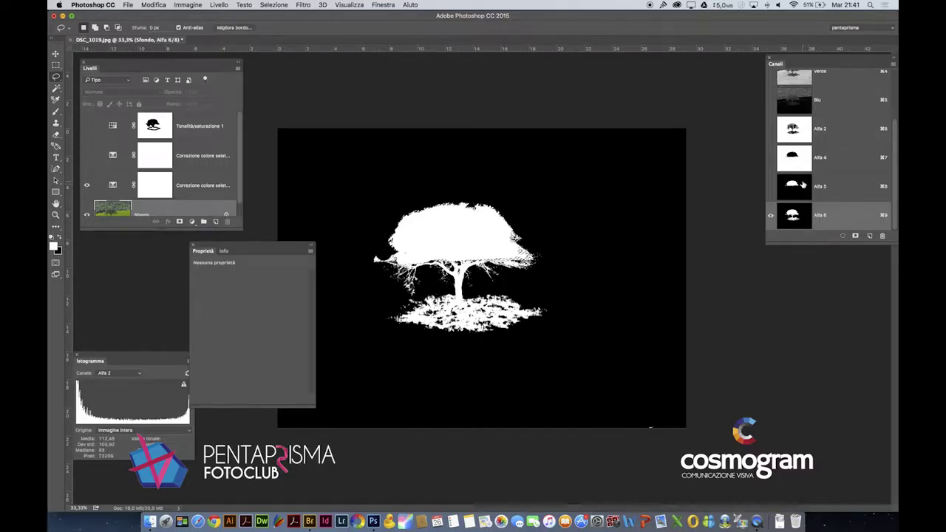
{"action": "left_click", "coordinate": [792, 214], "text": "super"}
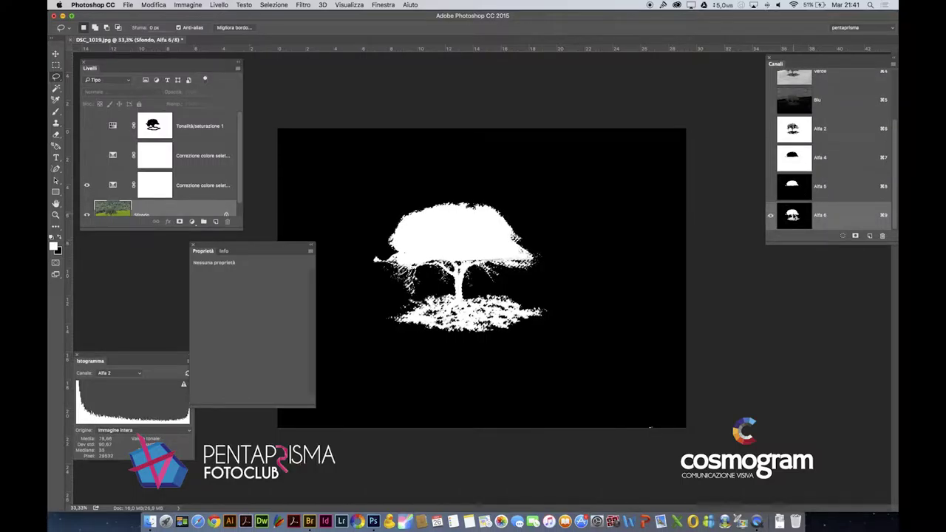
{"action": "scroll", "coordinate": [806, 183], "scroll_direction": "up", "scroll_amount": 3}
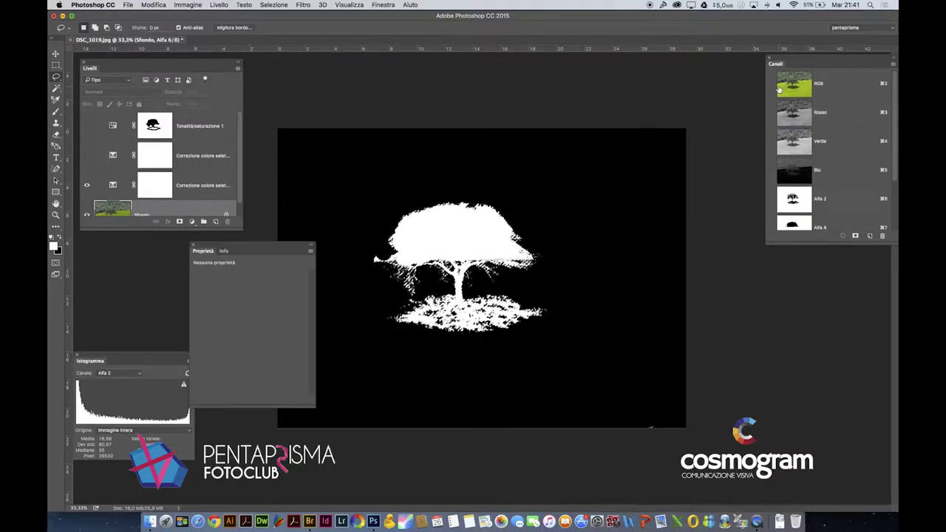
Step: Show the RGB composite and delete the Tonalità/saturazione layer's mask
{"action": "left_click", "coordinate": [770, 83]}
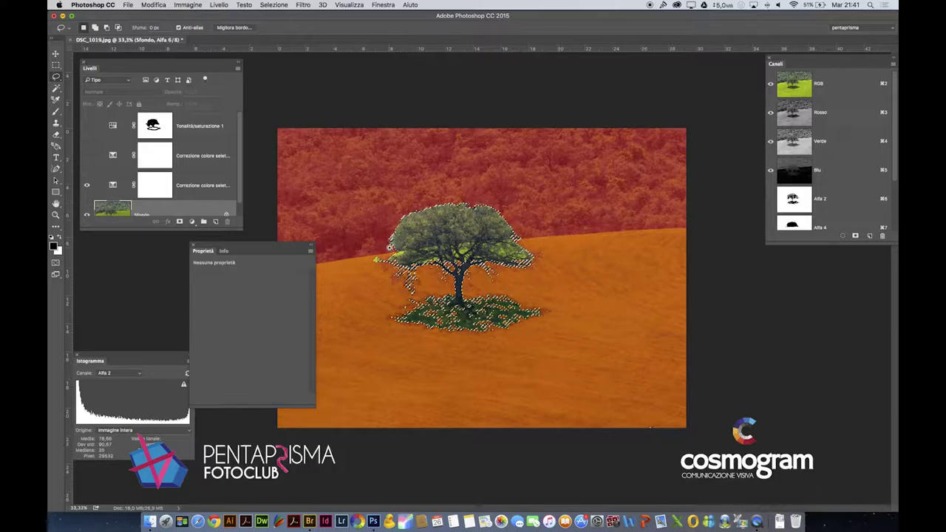
{"action": "scroll", "coordinate": [390, 246], "scroll_direction": "up", "scroll_amount": 5}
{"action": "left_click_drag", "start_coordinate": [155, 125], "coordinate": [227, 222]}
{"action": "left_click", "coordinate": [549, 171]}
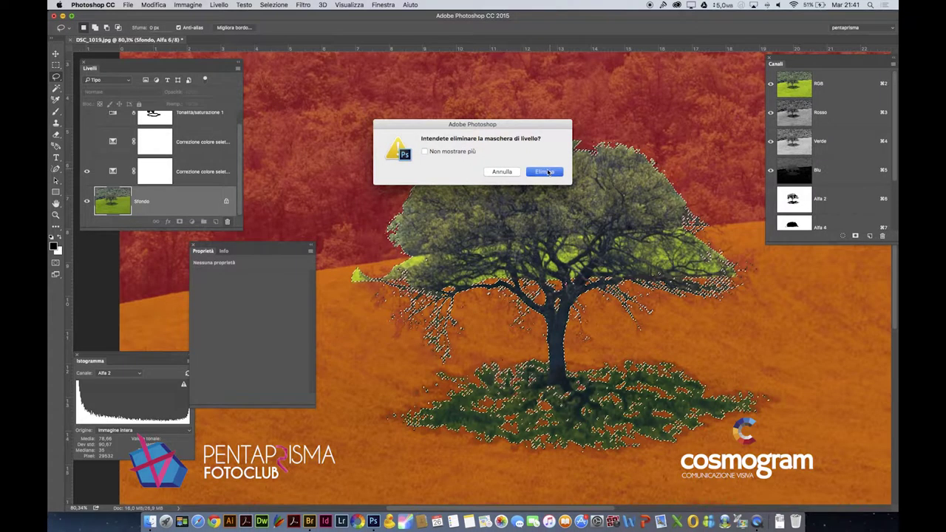
Step: Delete both Correzione colore selettiva layers and the Tonalità/saturazione 1 layer
{"action": "left_click_drag", "start_coordinate": [219, 171], "coordinate": [227, 222]}
{"action": "left_click_drag", "start_coordinate": [170, 153], "coordinate": [227, 222]}
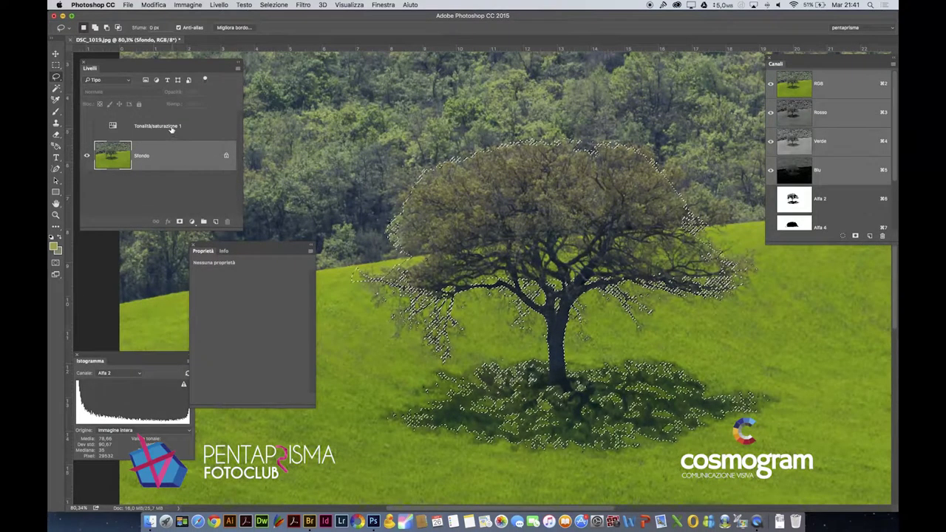
{"action": "left_click_drag", "start_coordinate": [169, 125], "coordinate": [227, 221]}
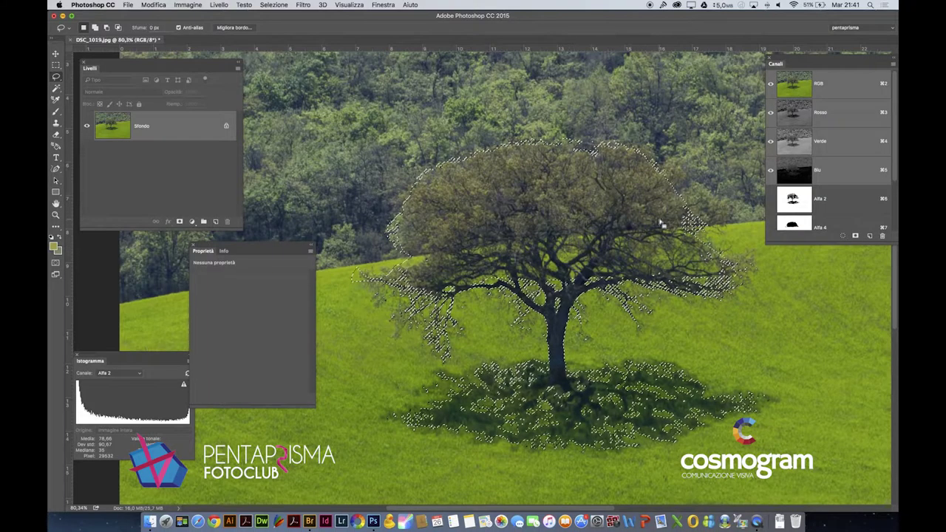
Step: Zoom in and pan around to inspect the tree selection edges, then zoom back out
{"action": "scroll", "coordinate": [741, 305], "scroll_direction": "up", "scroll_amount": 10}
{"action": "scroll", "coordinate": [741, 305], "scroll_direction": "down", "scroll_amount": 4}
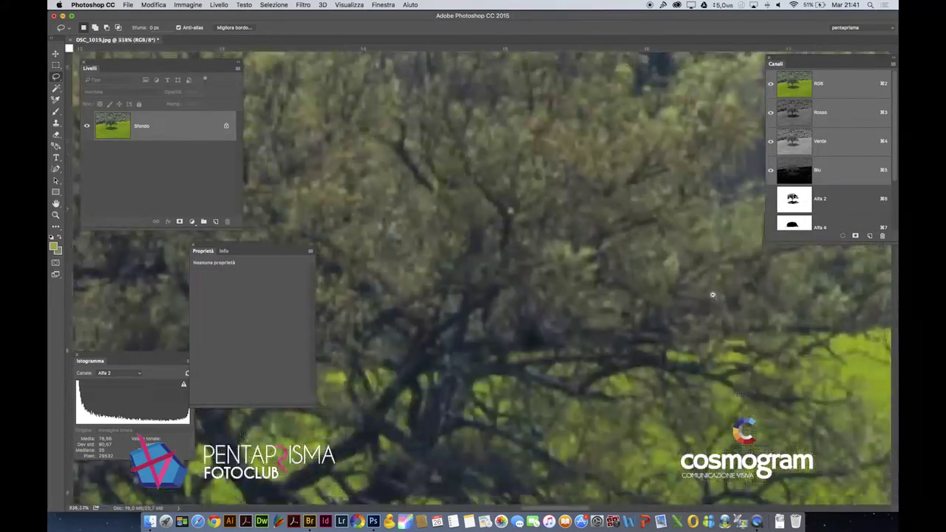
{"action": "scroll", "coordinate": [769, 342], "scroll_direction": "up", "scroll_amount": 3}
{"action": "scroll", "coordinate": [768, 342], "scroll_direction": "left", "scroll_amount": 1}
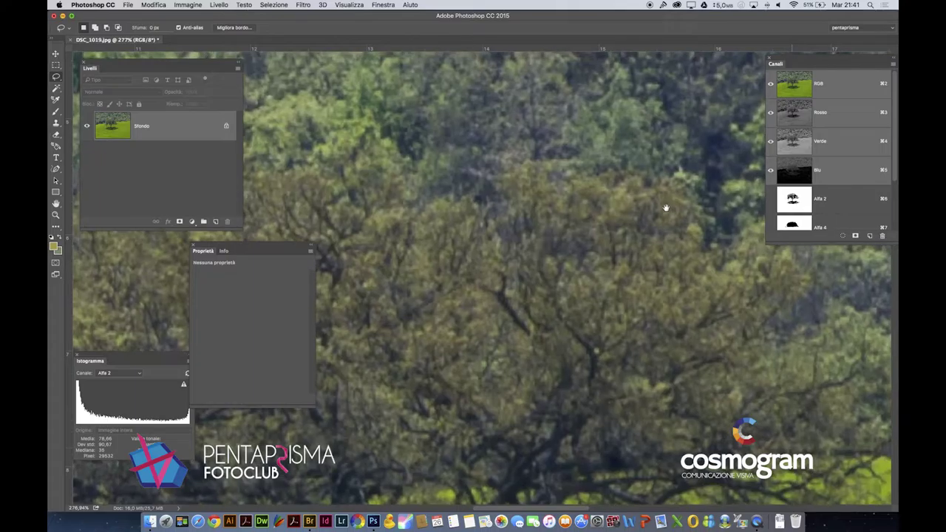
{"action": "scroll", "coordinate": [516, 198], "scroll_direction": "left", "scroll_amount": 5}
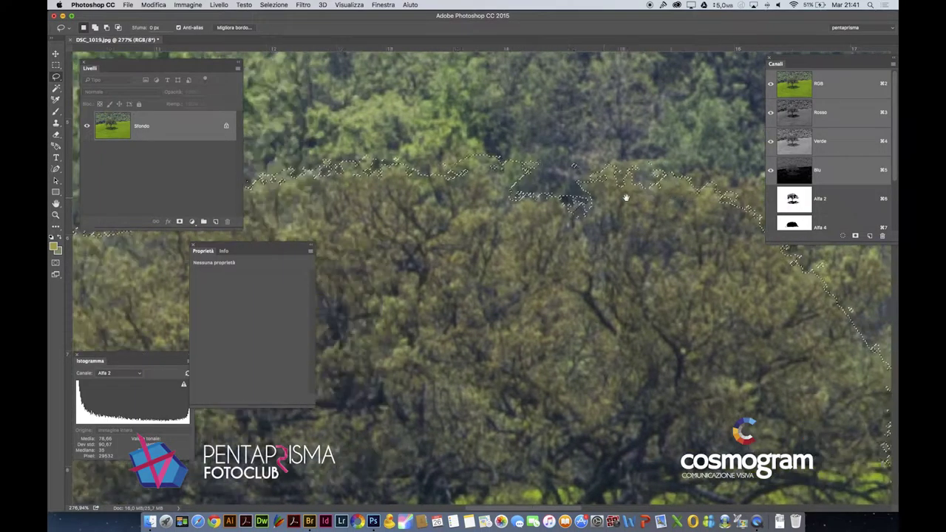
{"action": "scroll", "coordinate": [586, 193], "scroll_direction": "left", "scroll_amount": 3}
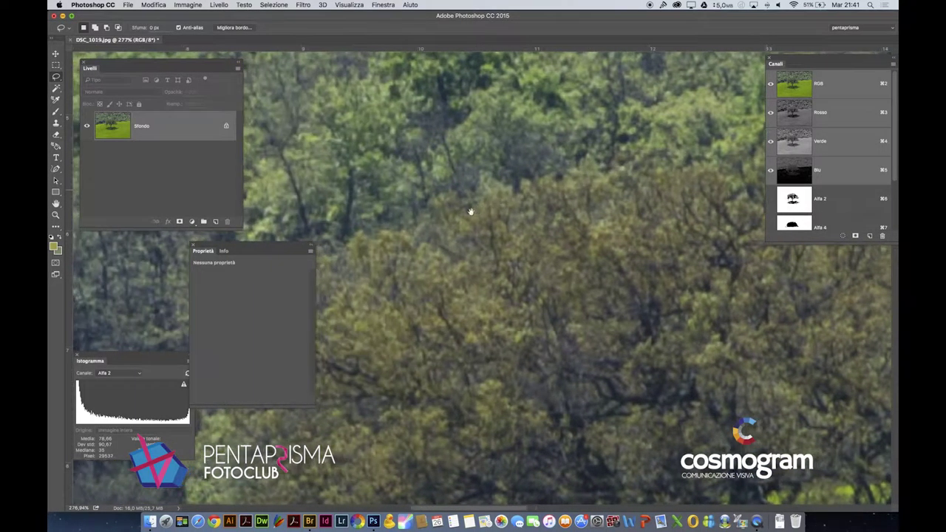
{"action": "scroll", "coordinate": [512, 240], "scroll_direction": "down", "scroll_amount": 5}
{"action": "scroll", "coordinate": [512, 241], "scroll_direction": "left", "scroll_amount": 2}
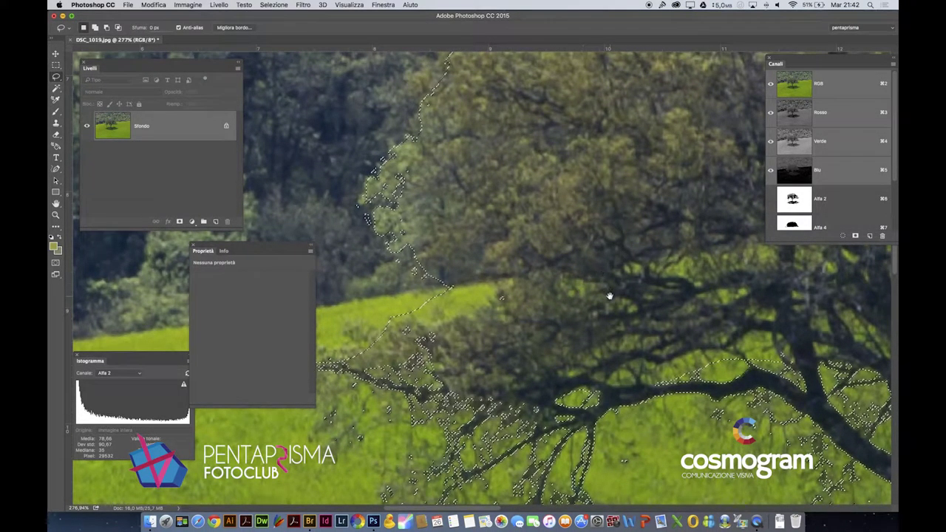
{"action": "scroll", "coordinate": [609, 296], "scroll_direction": "down", "scroll_amount": 6}
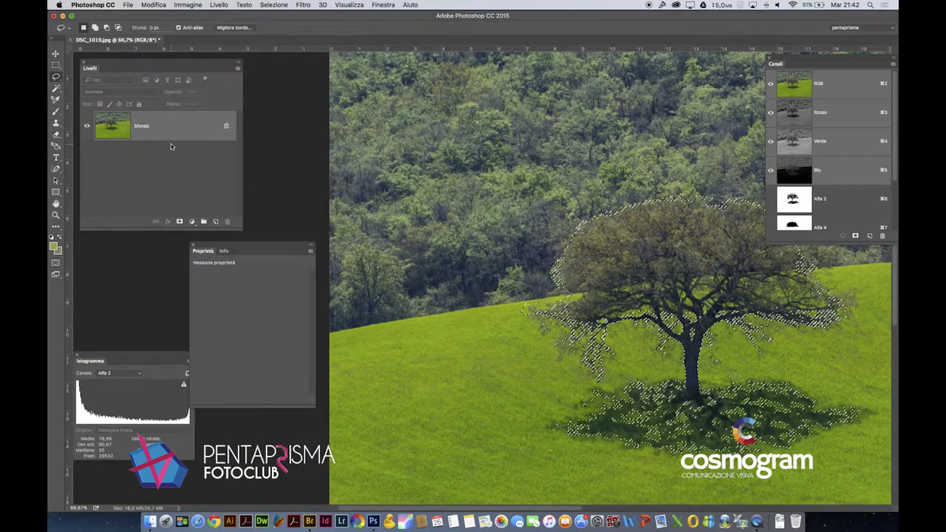
Step: Copy the selected tree to a new layer with Cmd+J, then undo the copy
{"action": "key", "text": "super+j"}
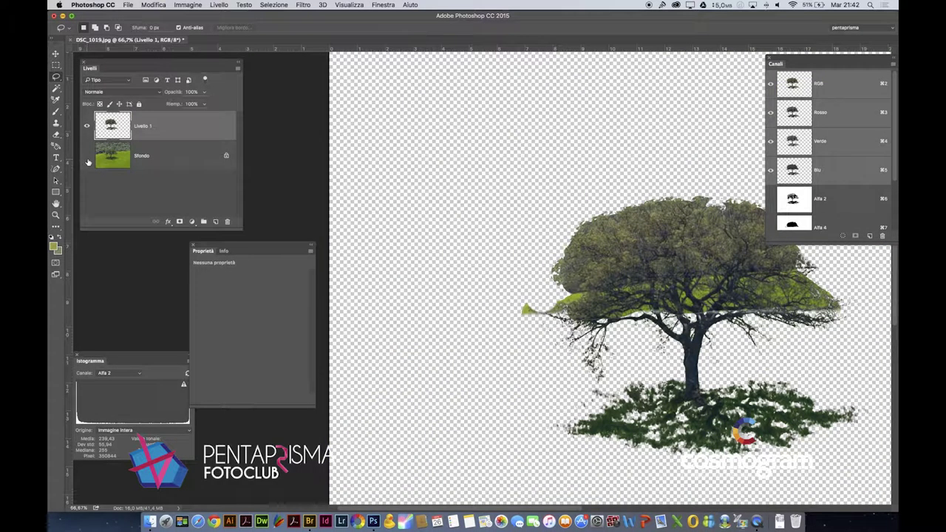
{"action": "scroll", "coordinate": [454, 222], "scroll_direction": "right", "scroll_amount": 5}
{"action": "scroll", "coordinate": [454, 222], "scroll_direction": "down", "scroll_amount": 3}
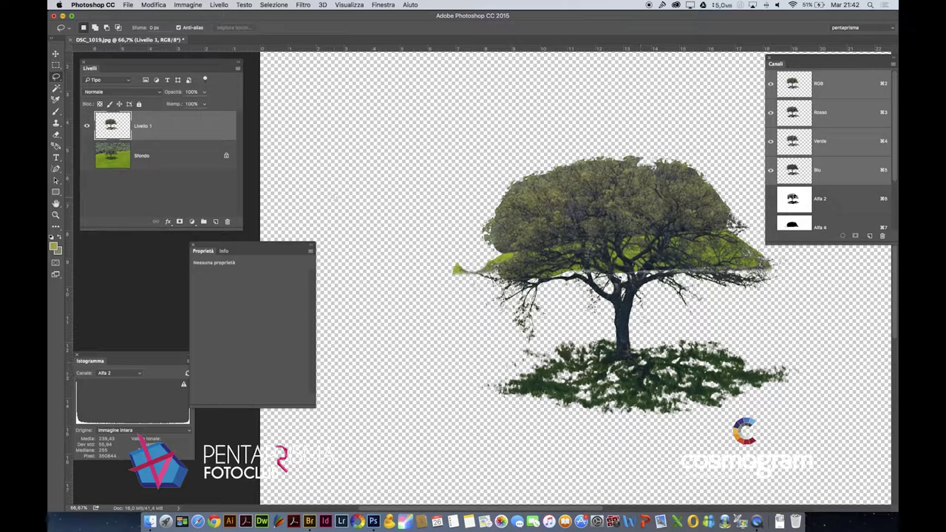
{"action": "key", "text": "super+z"}
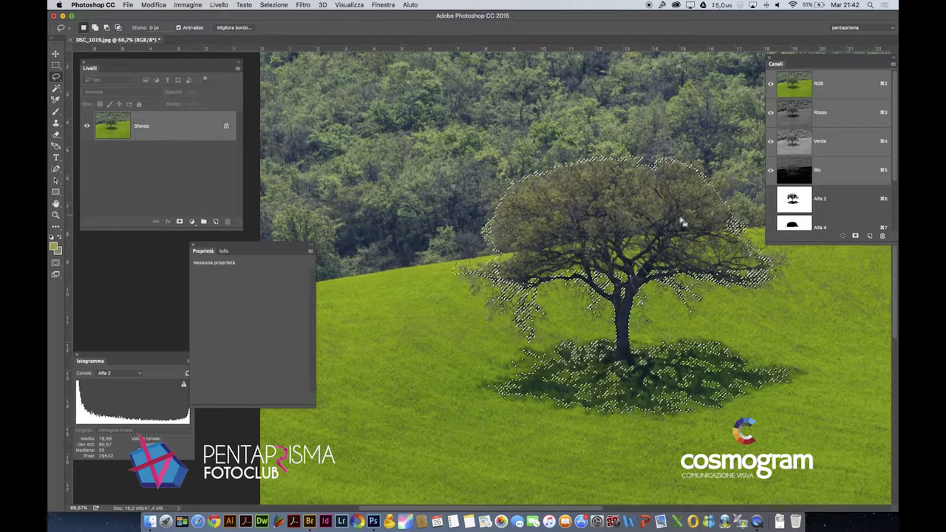
Step: In Quick Mask, paint away the red overlay on the grass shadow to add it to the selection
{"action": "key", "text": "q"}
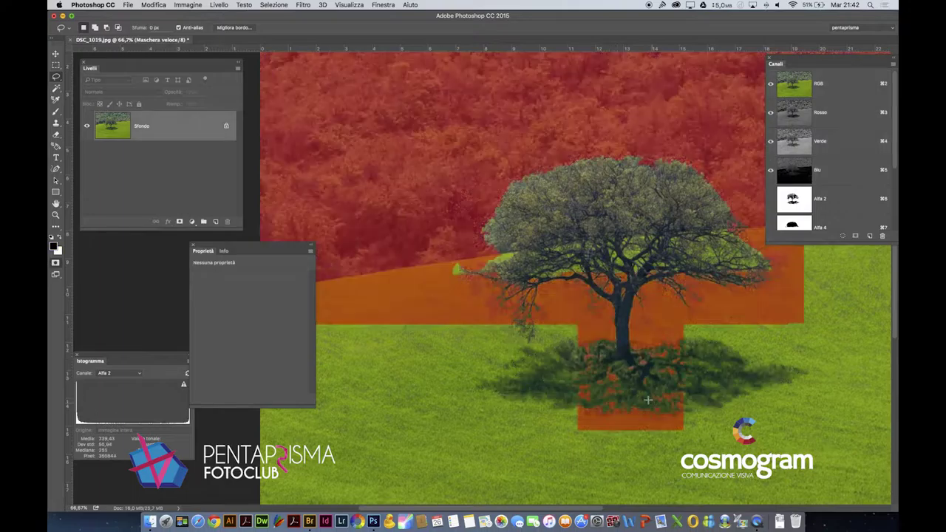
{"action": "scroll", "coordinate": [566, 357], "scroll_direction": "up", "scroll_amount": 5}
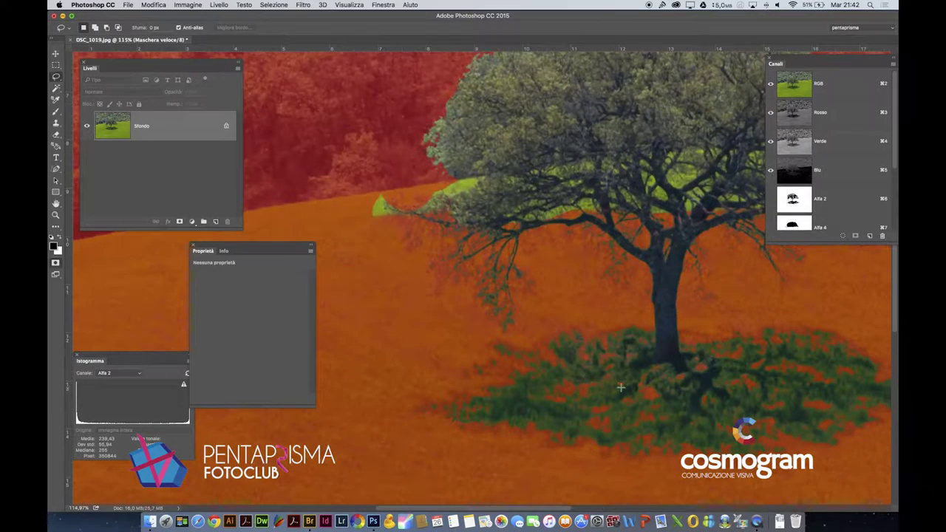
{"action": "key", "text": "b"}
{"action": "mouse_move", "coordinate": [605, 387]}
{"action": "left_mouse_down"}
{"action": "mouse_move", "coordinate": [575, 390]}
{"action": "mouse_move", "coordinate": [702, 393]}
{"action": "mouse_move", "coordinate": [739, 386]}
{"action": "mouse_move", "coordinate": [743, 372]}
{"action": "mouse_move", "coordinate": [728, 371]}
{"action": "mouse_move", "coordinate": [829, 381]}
{"action": "mouse_move", "coordinate": [822, 405]}
{"action": "mouse_move", "coordinate": [785, 393]}
{"action": "mouse_move", "coordinate": [763, 406]}
{"action": "mouse_move", "coordinate": [617, 407]}
{"action": "mouse_move", "coordinate": [596, 401]}
{"action": "mouse_move", "coordinate": [604, 379]}
{"action": "mouse_move", "coordinate": [584, 373]}
{"action": "mouse_move", "coordinate": [578, 387]}
{"action": "mouse_move", "coordinate": [697, 390]}
{"action": "left_mouse_up"}
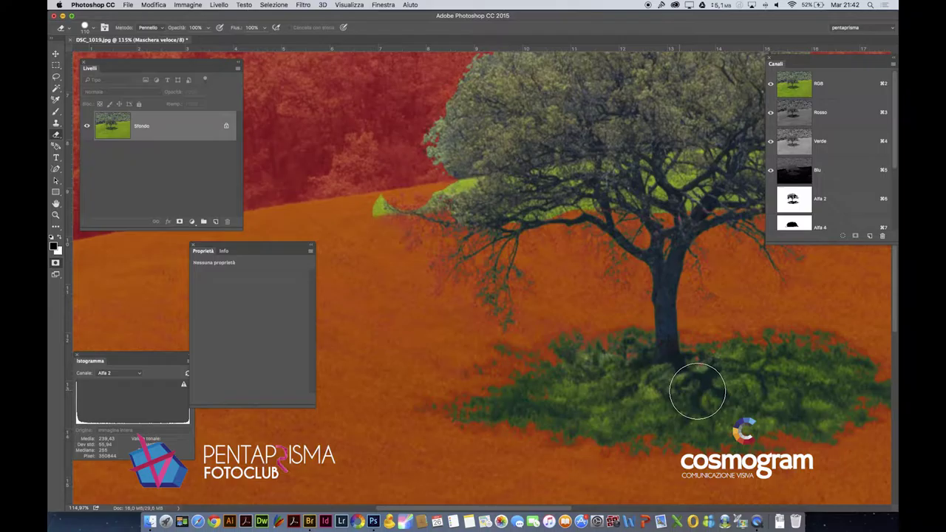
Step: Check the selection by toggling Quick Mask, then copy tree and shadow to new layer Livello 1
{"action": "key", "text": "q"}
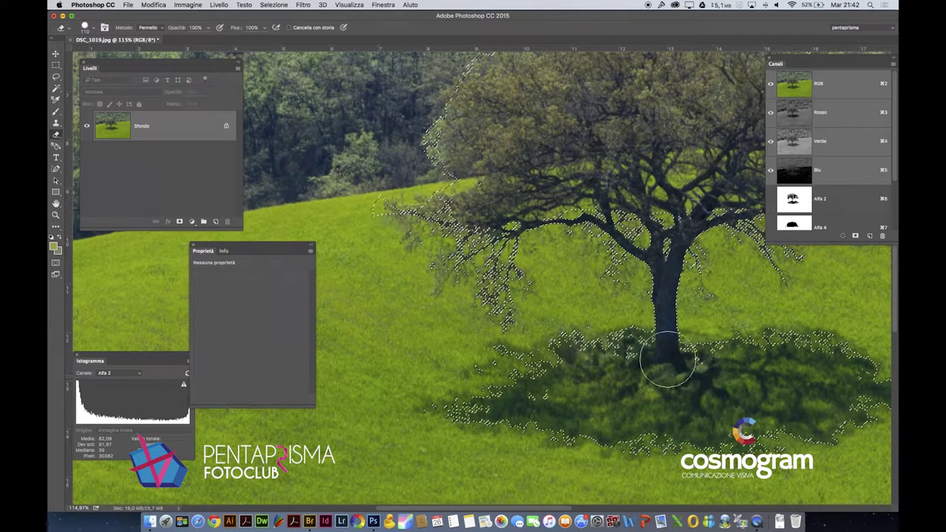
{"action": "key", "text": "q"}
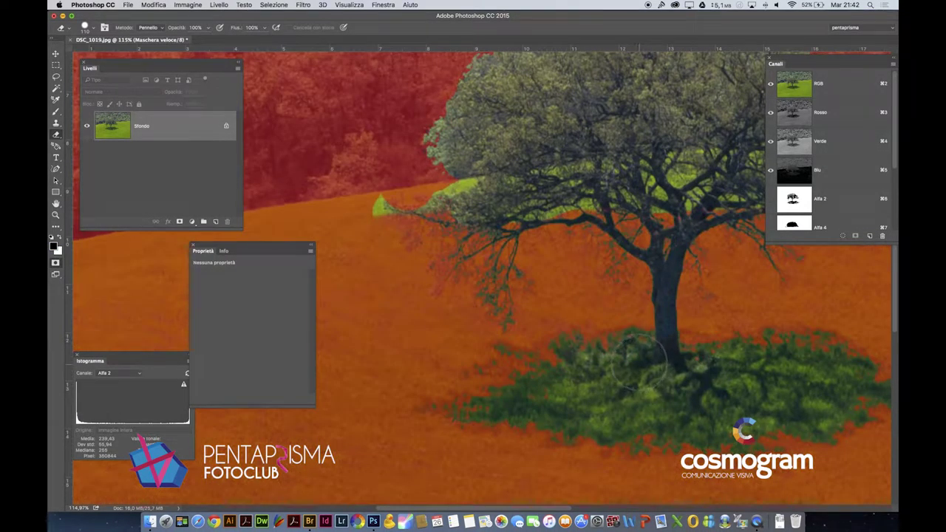
{"action": "key", "text": "q"}
{"action": "key", "text": "q"}
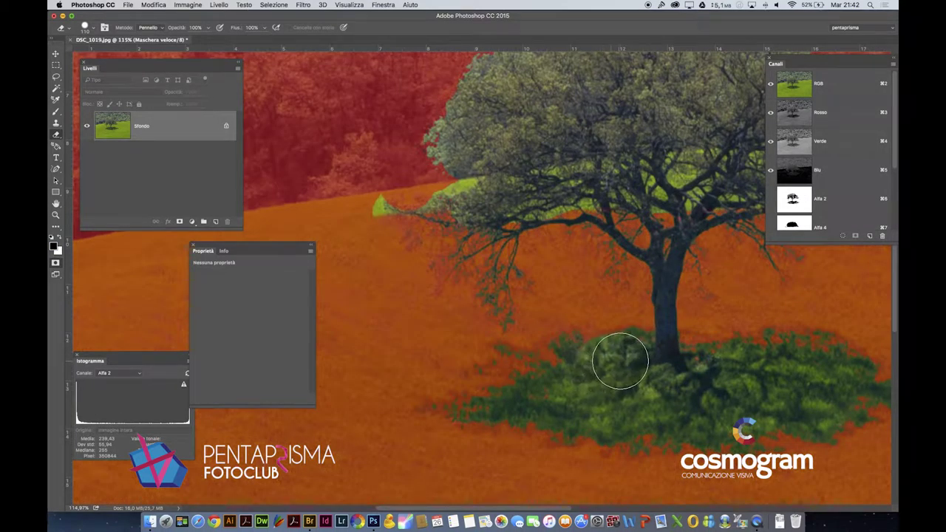
{"action": "key", "text": "q"}
{"action": "key", "text": "q"}
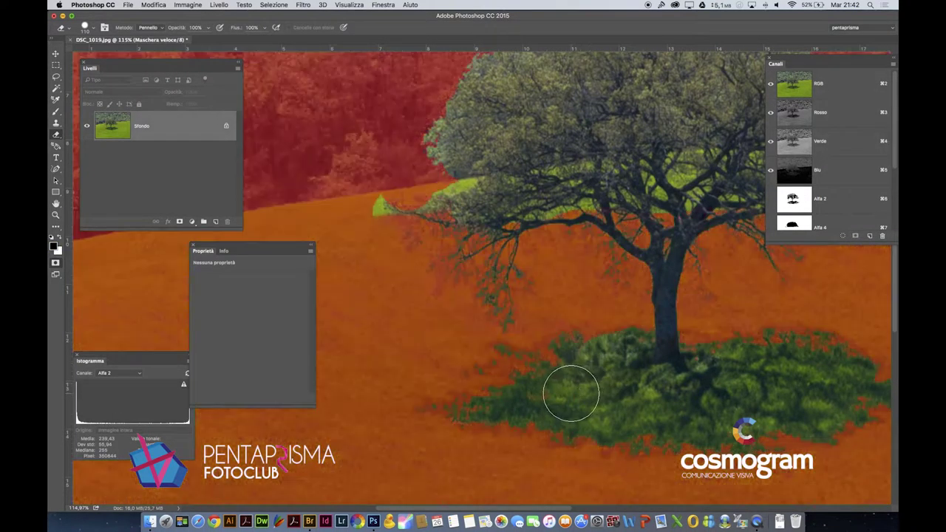
{"action": "key", "text": "q"}
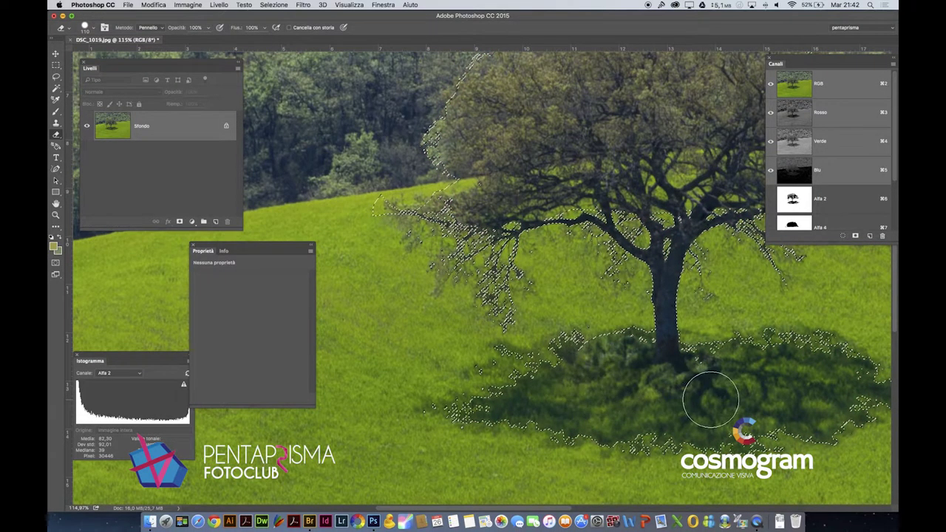
{"action": "left_click_drag", "start_coordinate": [702, 390], "coordinate": [626, 384]}
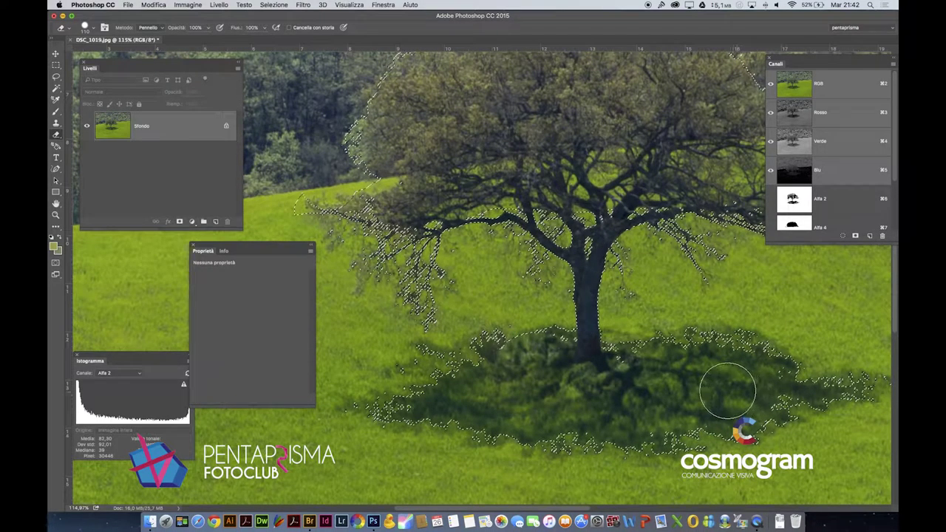
{"action": "key", "text": "super+d"}
{"action": "scroll", "coordinate": [643, 289], "scroll_direction": "up", "scroll_amount": 3}
{"action": "key", "text": "q"}
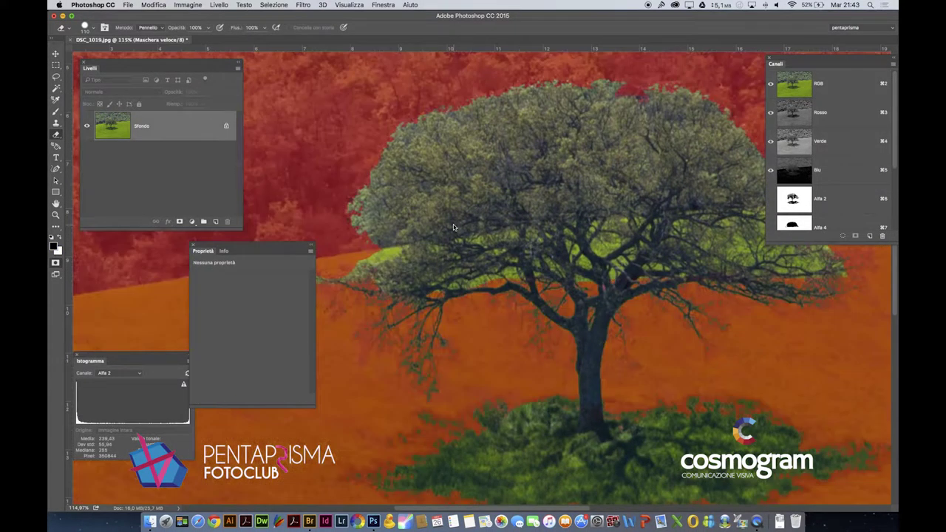
{"action": "key", "text": "q"}
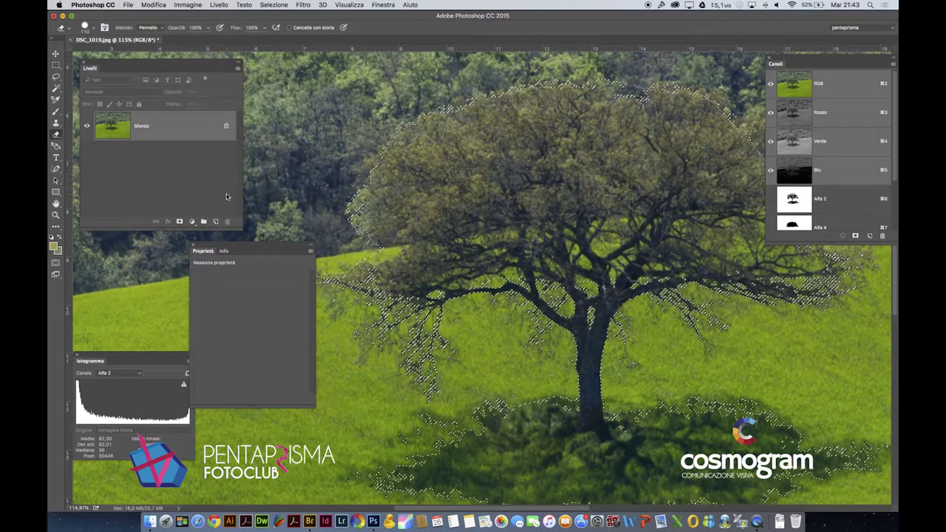
{"action": "key", "text": "super+j"}
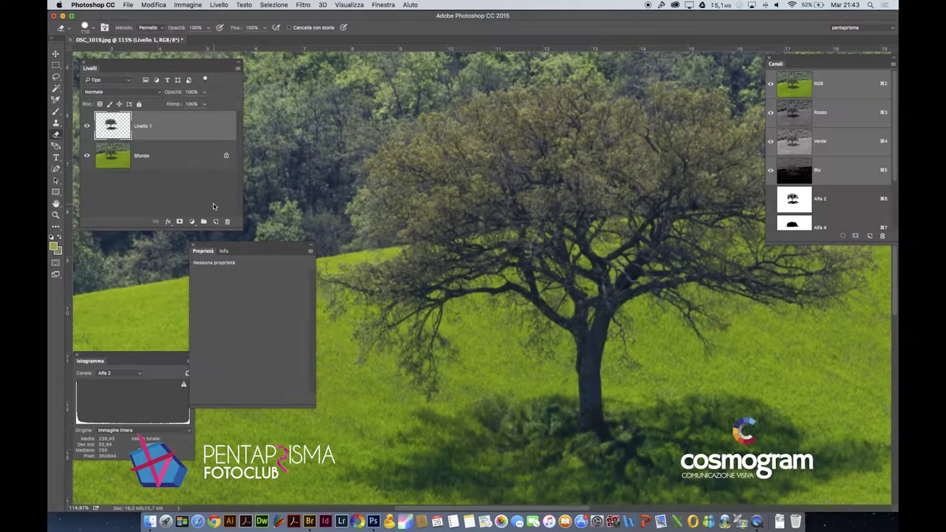
Step: Hide Sfondo and add a black-filled layer below Livello 1
{"action": "left_click", "coordinate": [87, 156]}
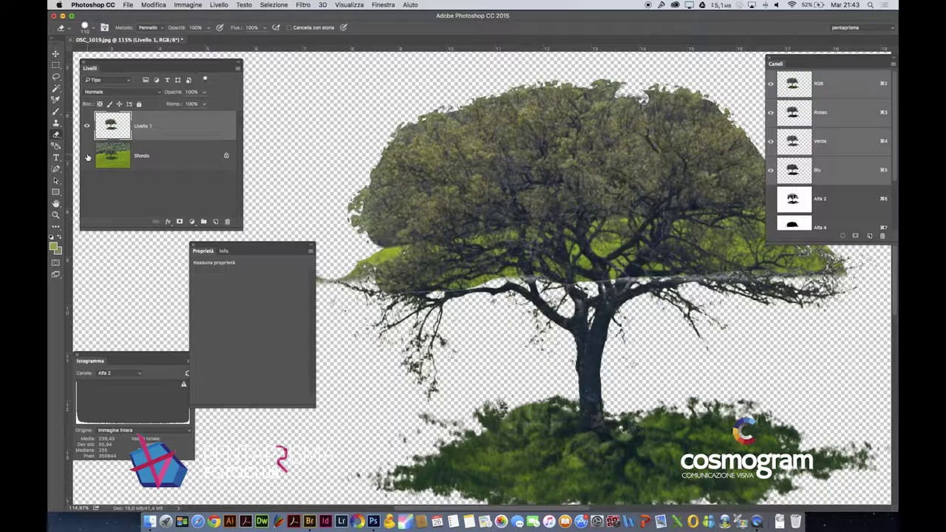
{"action": "left_click", "coordinate": [215, 221]}
{"action": "left_click_drag", "start_coordinate": [192, 136], "coordinate": [191, 163]}
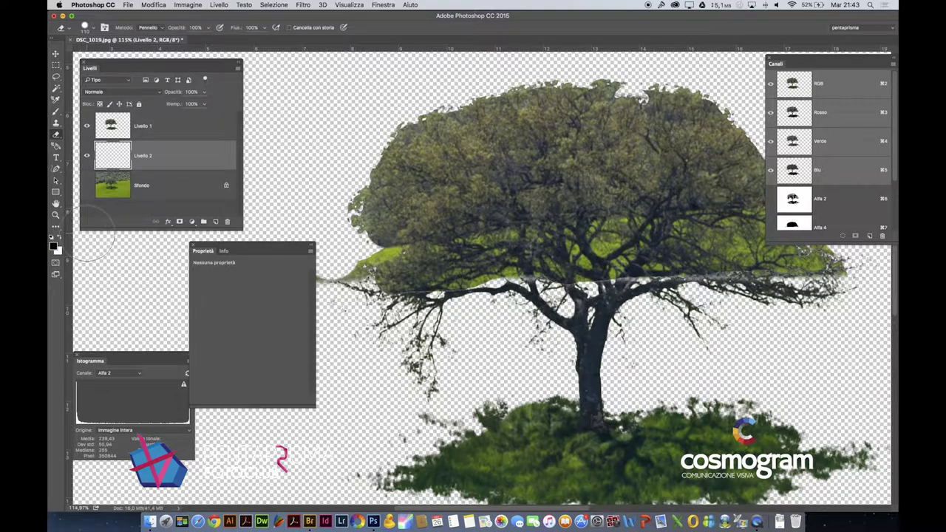
{"action": "key", "text": "alt+BackSpace"}
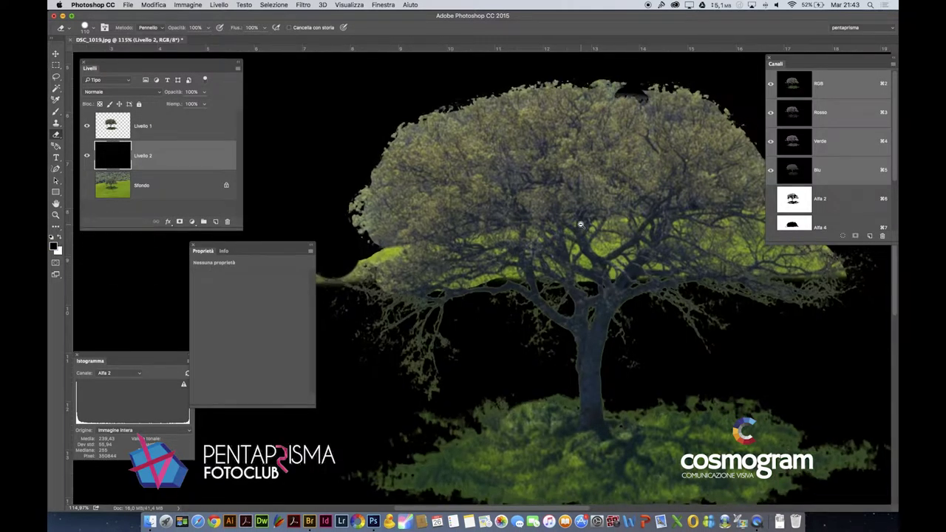
Step: Zoom and pan across the branches to inspect the cut-out edges against black
{"action": "scroll", "coordinate": [578, 225], "scroll_direction": "down", "scroll_amount": 1}
{"action": "scroll", "coordinate": [607, 255], "scroll_direction": "down", "scroll_amount": 1}
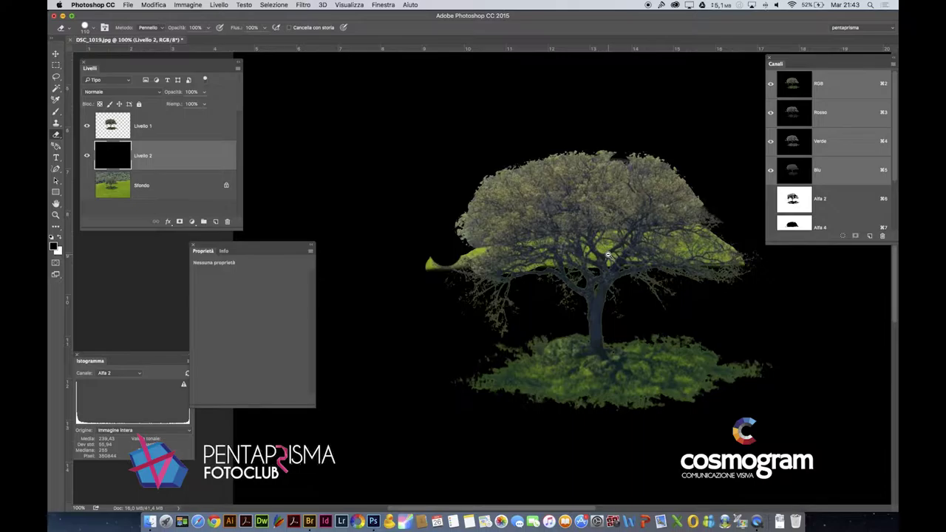
{"action": "scroll", "coordinate": [606, 270], "scroll_direction": "up", "scroll_amount": 4}
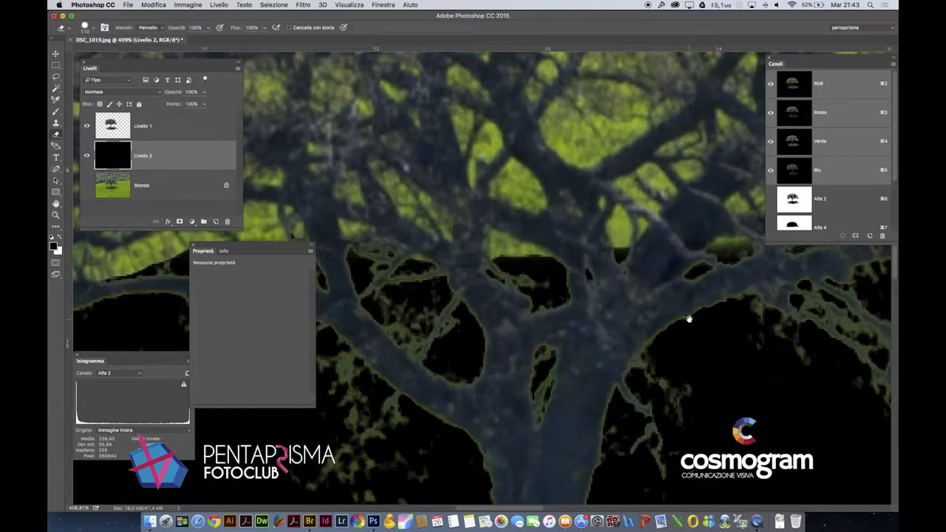
{"action": "left_click_drag", "start_coordinate": [697, 310], "coordinate": [573, 307]}
{"action": "scroll", "coordinate": [532, 209], "scroll_direction": "down", "scroll_amount": 4}
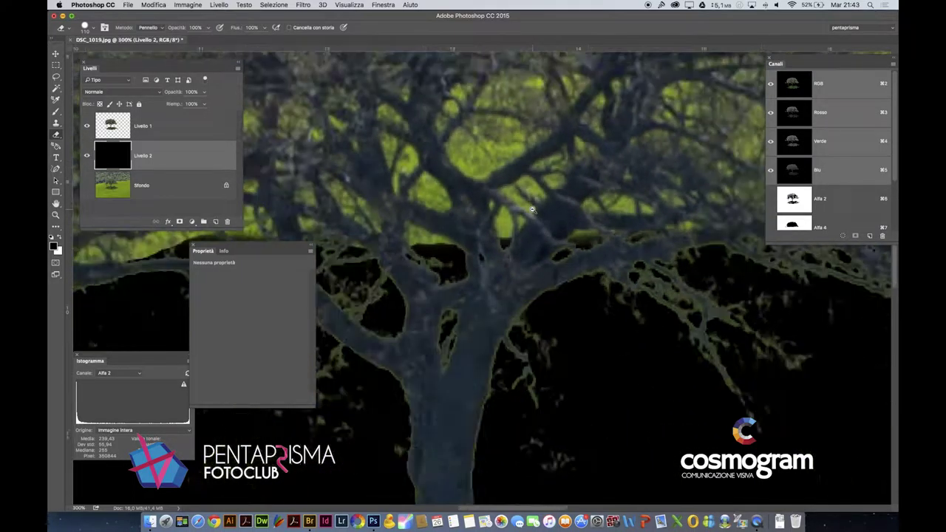
{"action": "scroll", "coordinate": [532, 210], "scroll_direction": "down", "scroll_amount": 1}
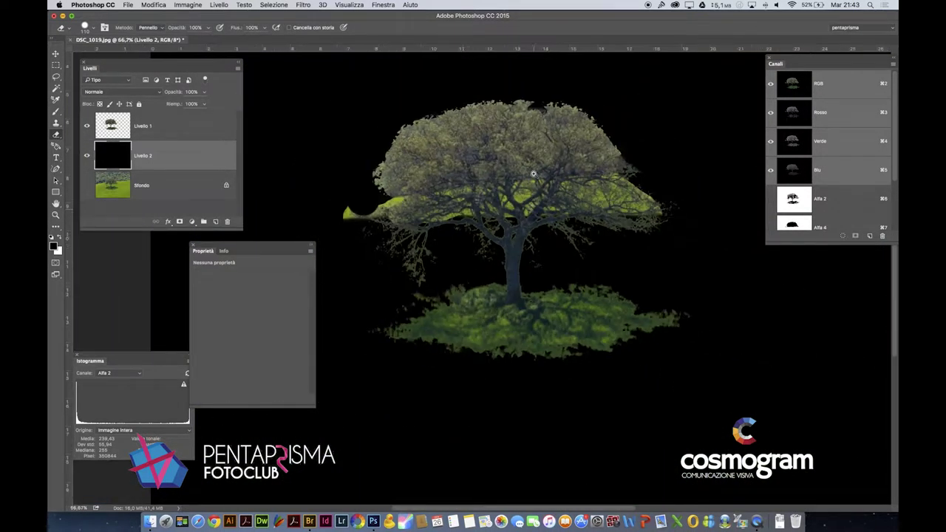
{"action": "scroll", "coordinate": [427, 105], "scroll_direction": "up", "scroll_amount": 5}
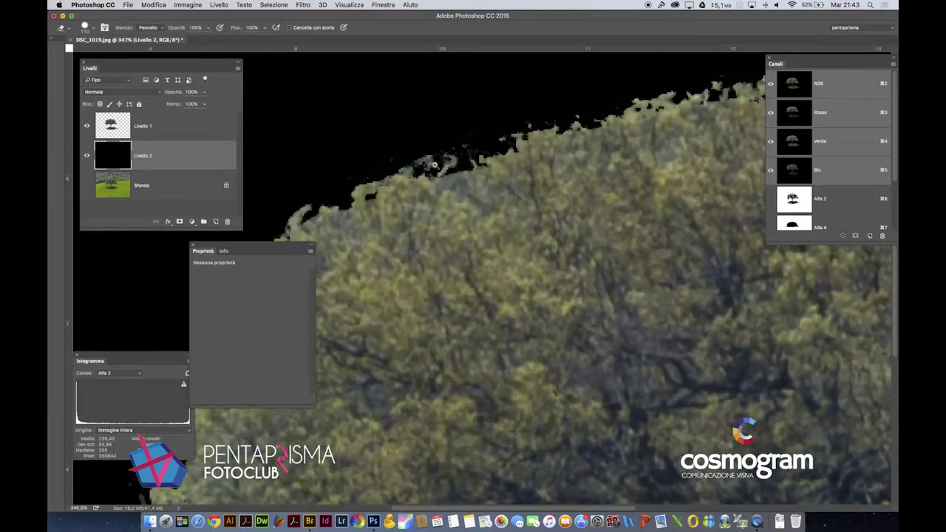
{"action": "scroll", "coordinate": [622, 112], "scroll_direction": "right", "scroll_amount": 10}
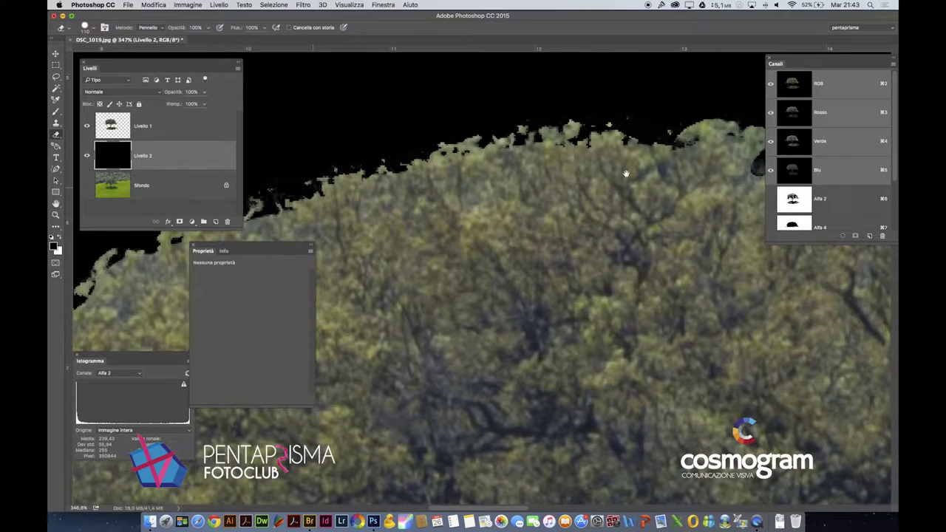
{"action": "scroll", "coordinate": [627, 182], "scroll_direction": "right", "scroll_amount": 5}
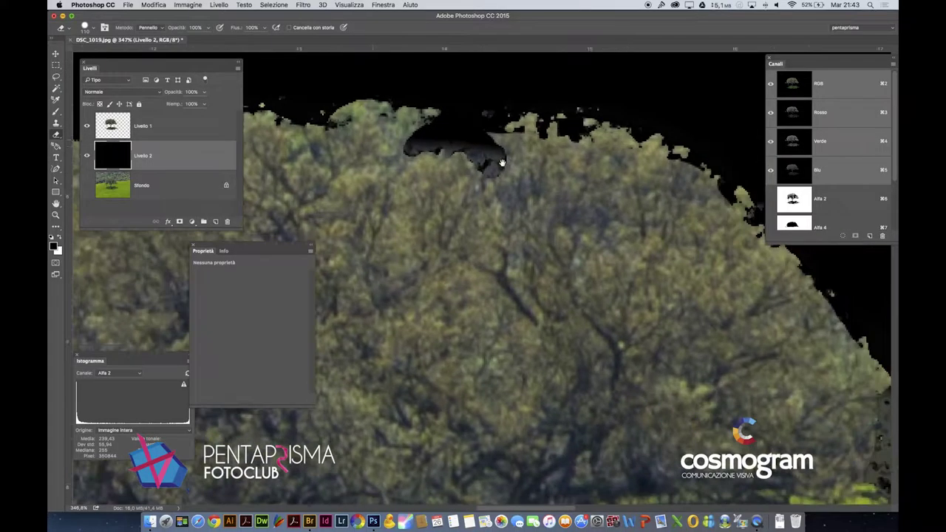
{"action": "scroll", "coordinate": [544, 143], "scroll_direction": "down", "scroll_amount": 3}
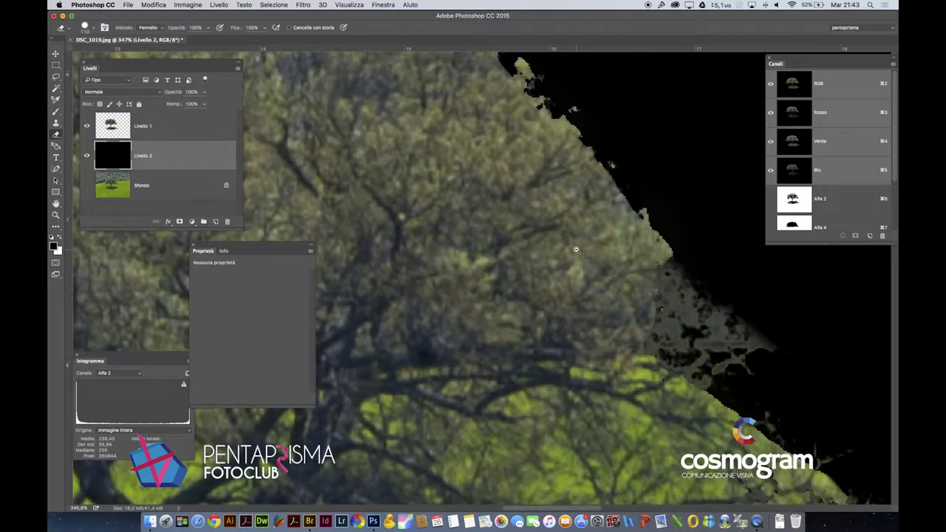
{"action": "scroll", "coordinate": [575, 249], "scroll_direction": "down", "scroll_amount": 3}
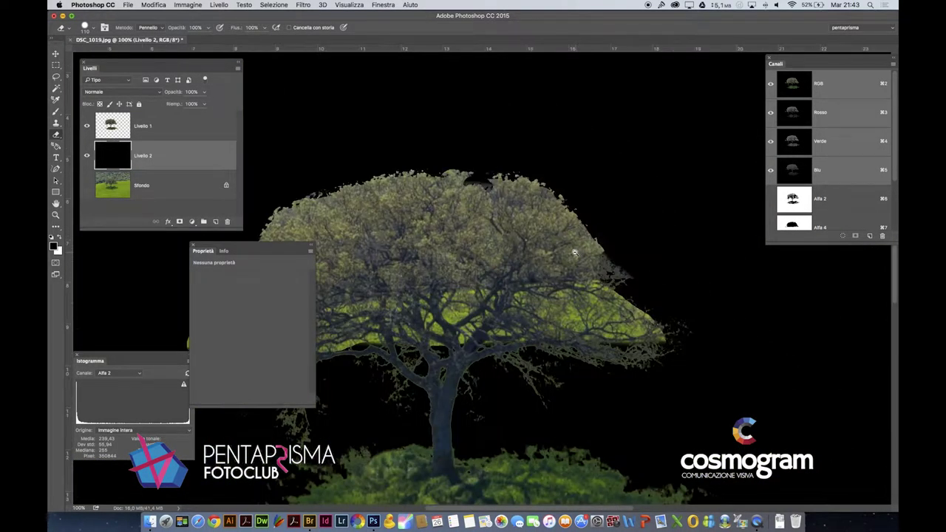
{"action": "left_click_drag", "start_coordinate": [472, 363], "coordinate": [552, 251]}
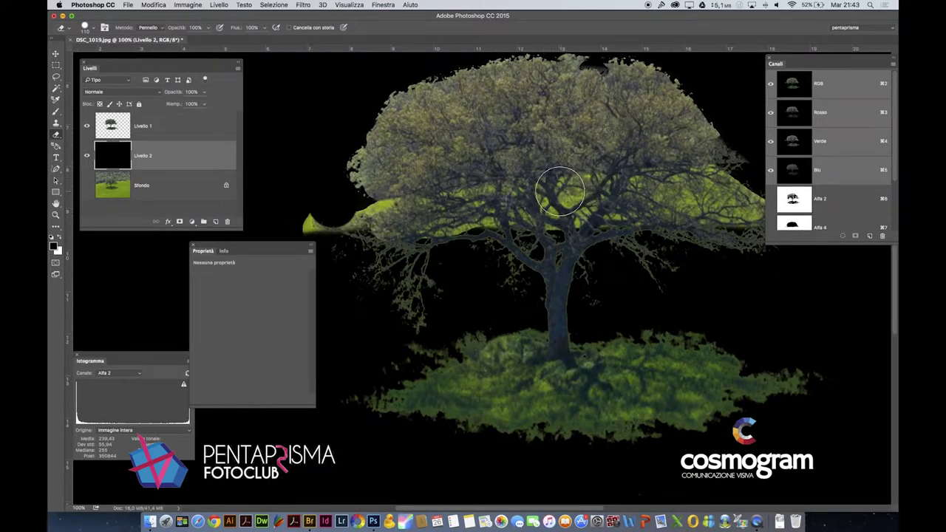
Step: Use Intervallo colori to sample the yellow-green foliage at Tolleranza 118 and confirm
{"action": "left_click", "coordinate": [273, 4]}
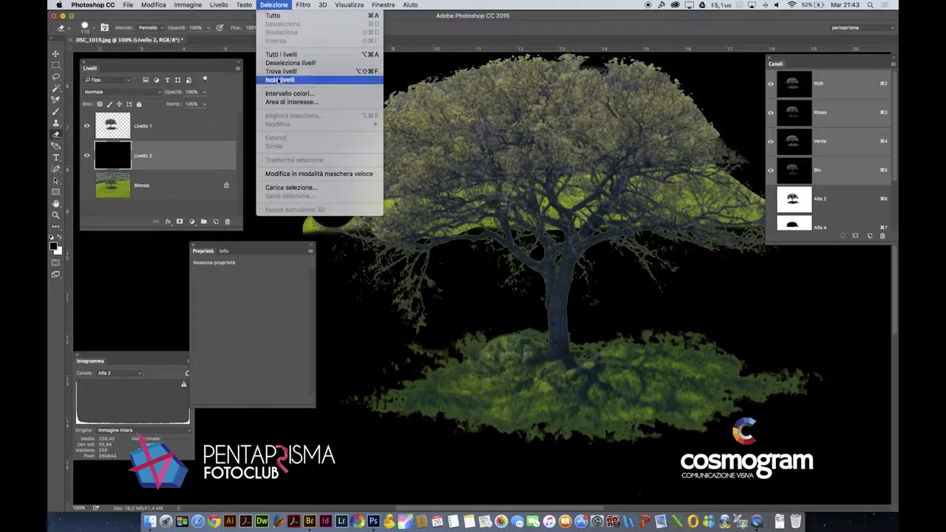
{"action": "left_click", "coordinate": [453, 168]}
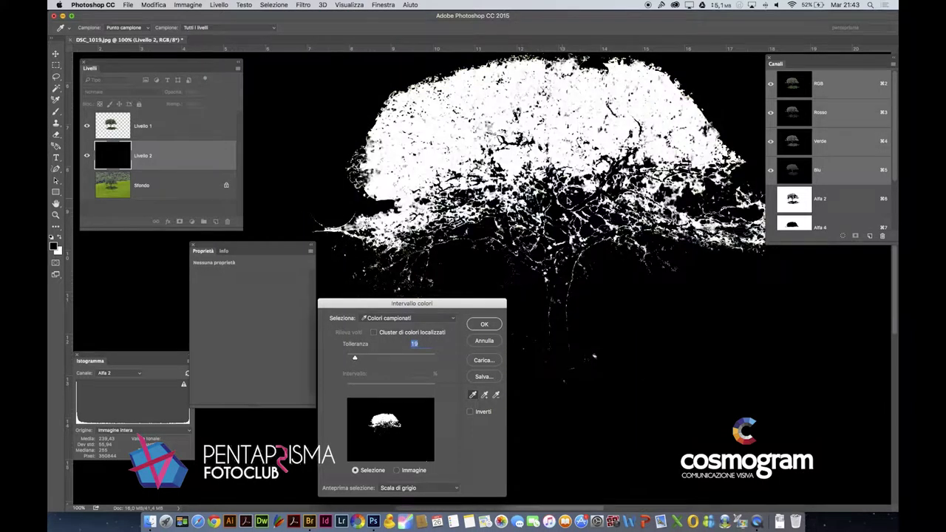
{"action": "left_click", "coordinate": [594, 302]}
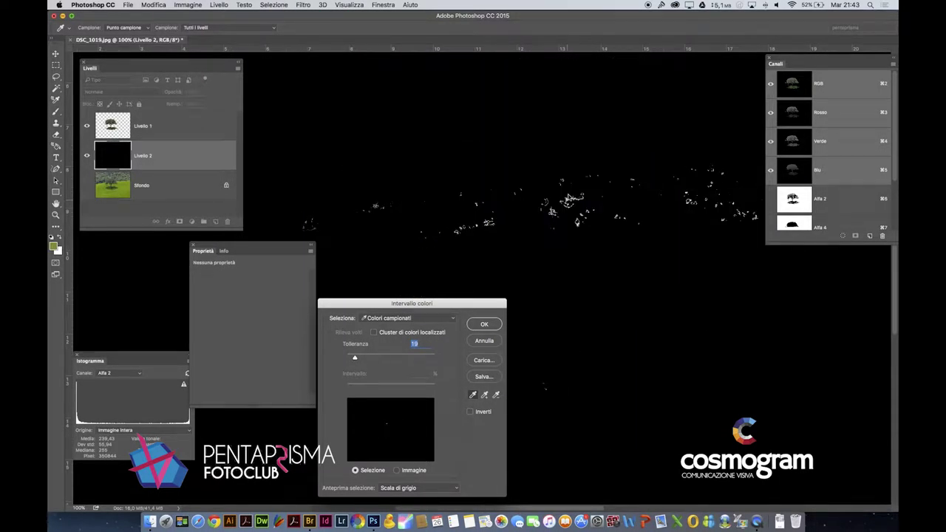
{"action": "left_click", "coordinate": [367, 358]}
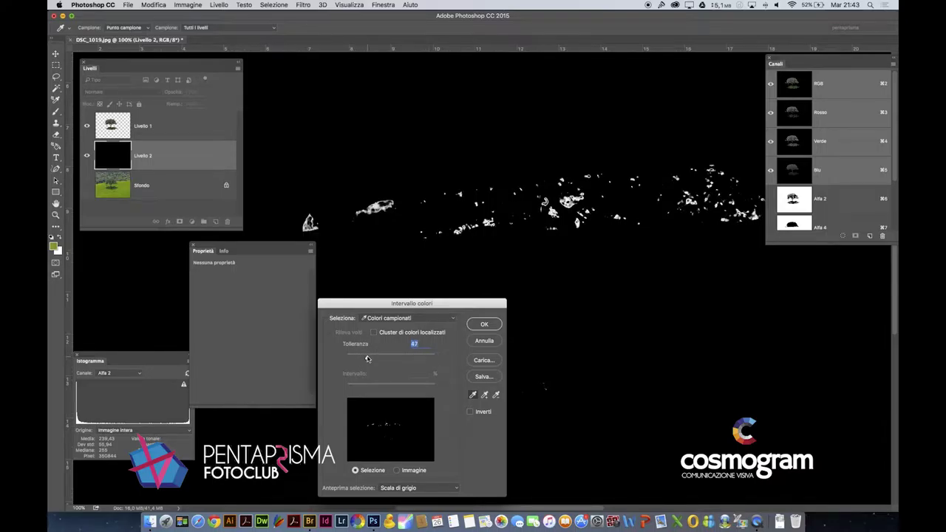
{"action": "left_click_drag", "start_coordinate": [378, 358], "coordinate": [398, 359]}
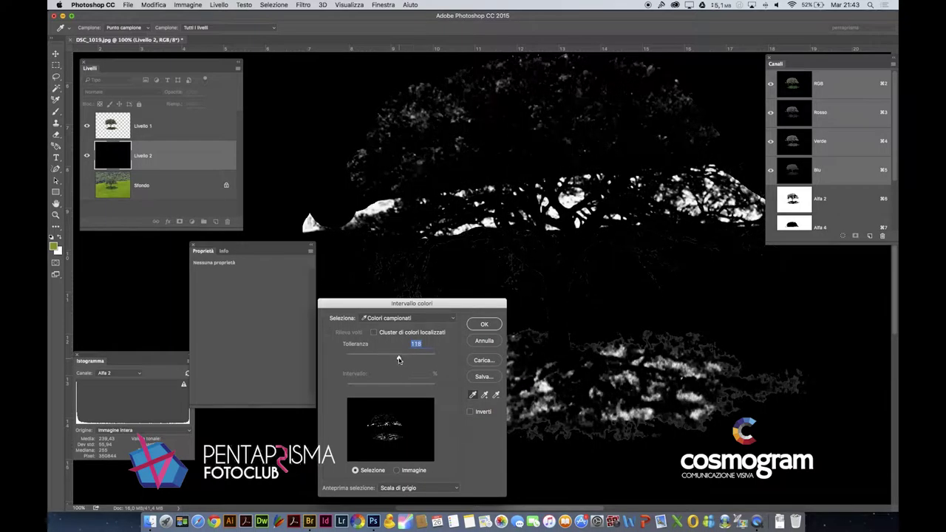
{"action": "left_click", "coordinate": [484, 325]}
{"action": "key", "text": "e"}
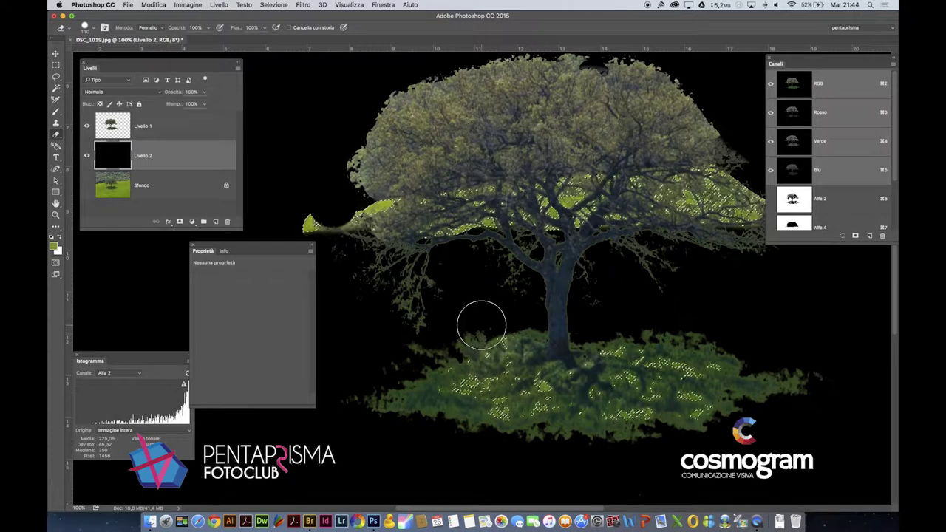
Step: Save the selection as channel Alfa 7, view it alone, and raise its contrast with Luminosità/contrasto
{"action": "left_click", "coordinate": [854, 234]}
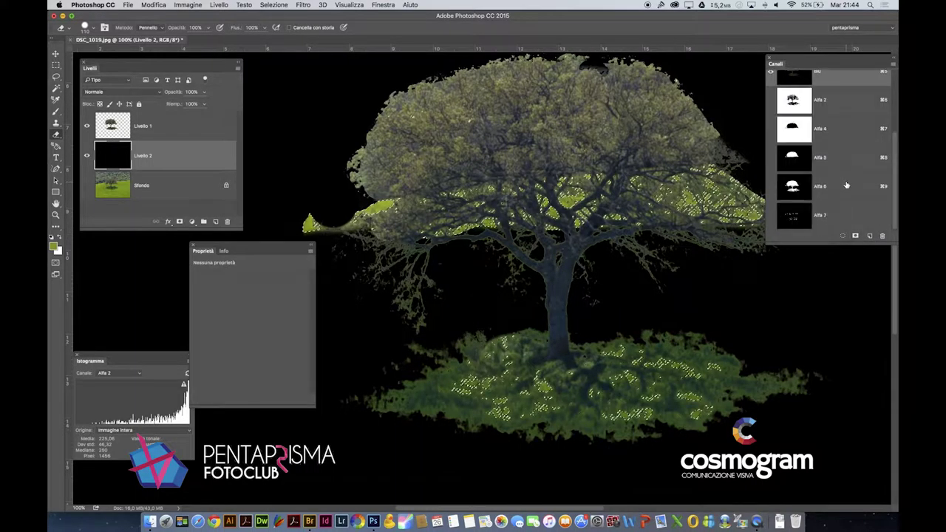
{"action": "left_click", "coordinate": [792, 216]}
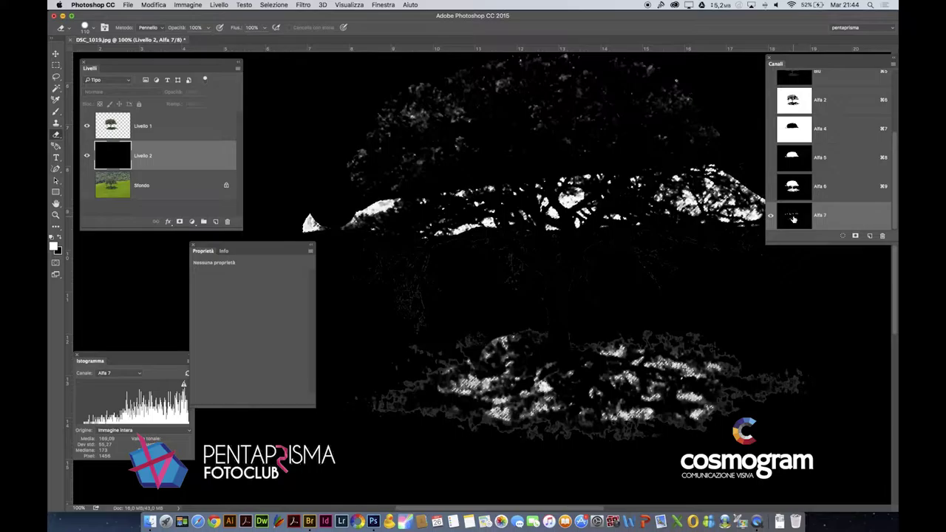
{"action": "left_click", "coordinate": [199, 5]}
{"action": "left_click", "coordinate": [318, 37]}
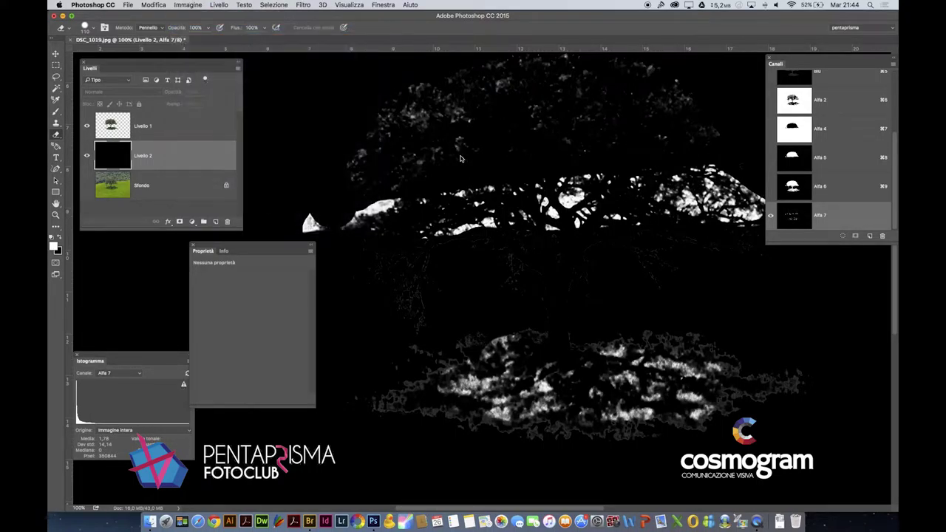
{"action": "left_click_drag", "start_coordinate": [479, 254], "coordinate": [416, 229]}
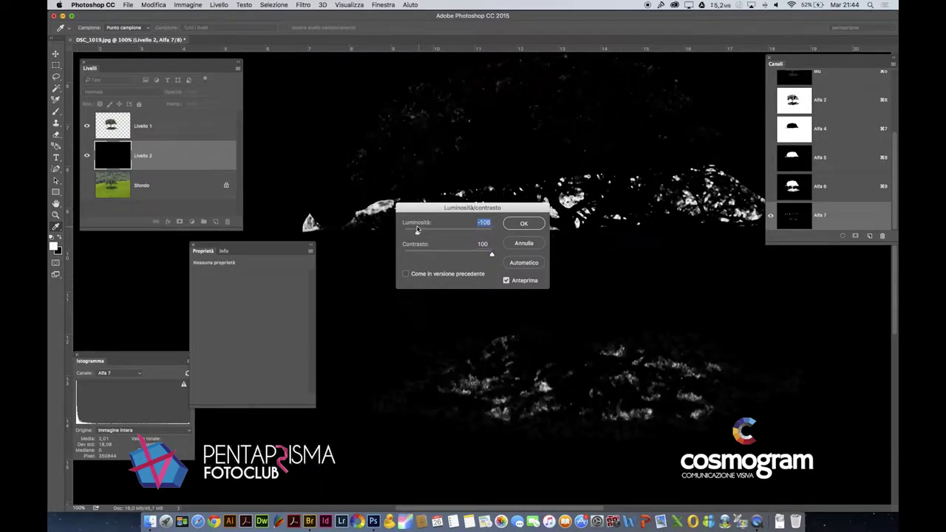
{"action": "left_click", "coordinate": [523, 224]}
Step: Brighten Alfa 7 by bending the Curve upward
{"action": "key", "text": "super+m"}
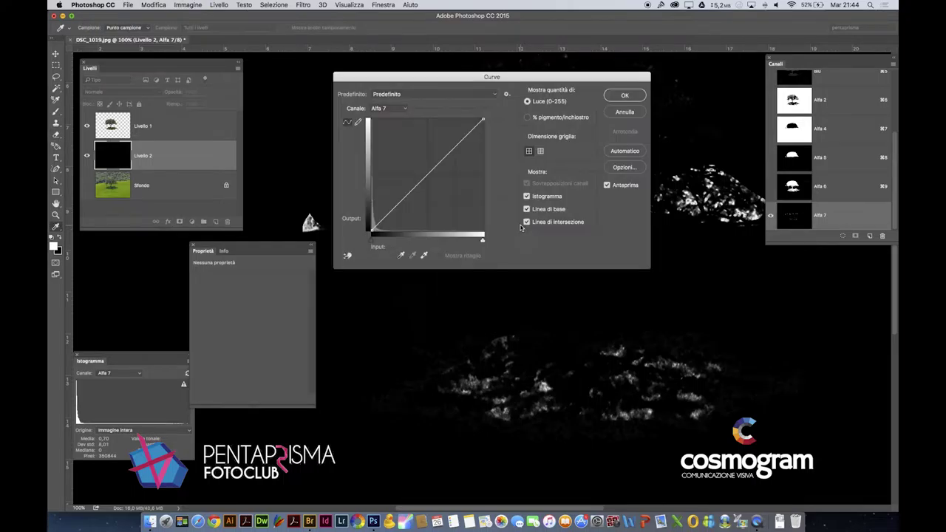
{"action": "left_click_drag", "start_coordinate": [453, 72], "coordinate": [291, 105]}
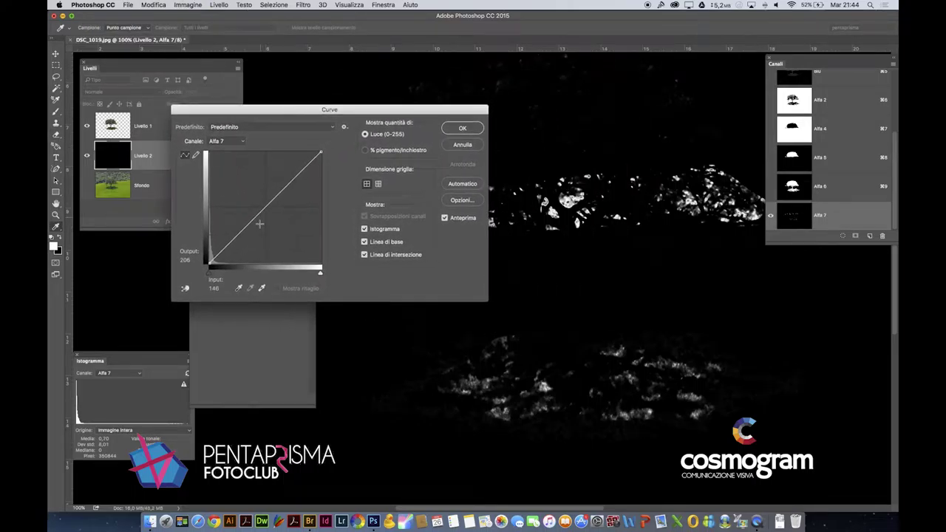
{"action": "left_click_drag", "start_coordinate": [262, 210], "coordinate": [238, 184]}
Step: Confirm the curve, then paint black over Alfa 7's white speckles in the shadow and upper canopy
{"action": "left_click", "coordinate": [453, 132]}
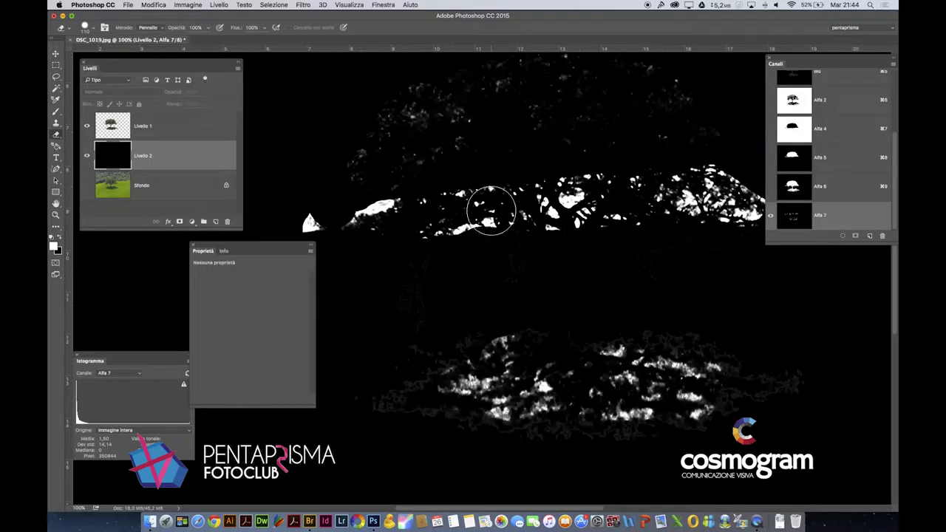
{"action": "mouse_move", "coordinate": [382, 403]}
{"action": "left_mouse_down"}
{"action": "mouse_move", "coordinate": [559, 428]}
{"action": "mouse_move", "coordinate": [806, 390]}
{"action": "mouse_move", "coordinate": [635, 337]}
{"action": "mouse_move", "coordinate": [515, 335]}
{"action": "mouse_move", "coordinate": [426, 349]}
{"action": "left_mouse_up"}
{"action": "key", "text": "super+z"}
{"action": "mouse_move", "coordinate": [397, 378]}
{"action": "left_mouse_down"}
{"action": "mouse_move", "coordinate": [607, 404]}
{"action": "mouse_move", "coordinate": [732, 395]}
{"action": "mouse_move", "coordinate": [648, 371]}
{"action": "mouse_move", "coordinate": [511, 365]}
{"action": "left_mouse_up"}
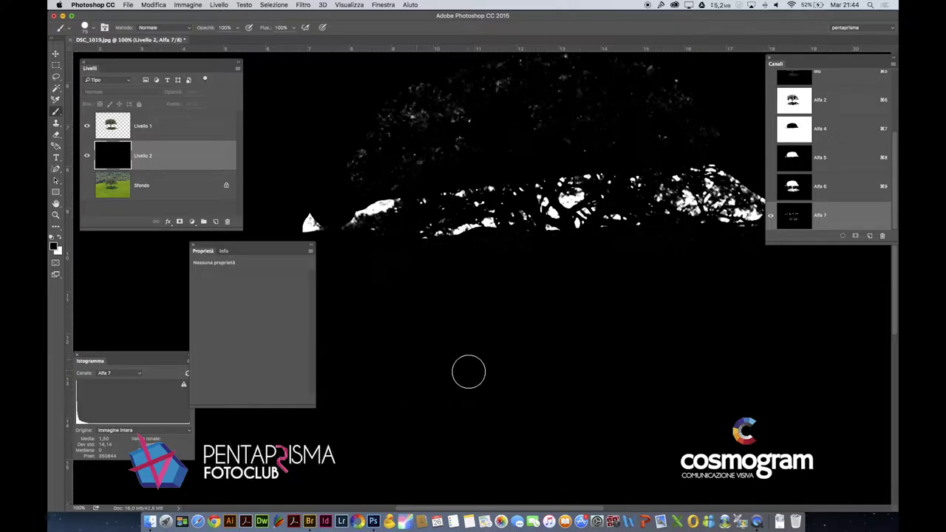
{"action": "left_click_drag", "start_coordinate": [461, 157], "coordinate": [452, 245]}
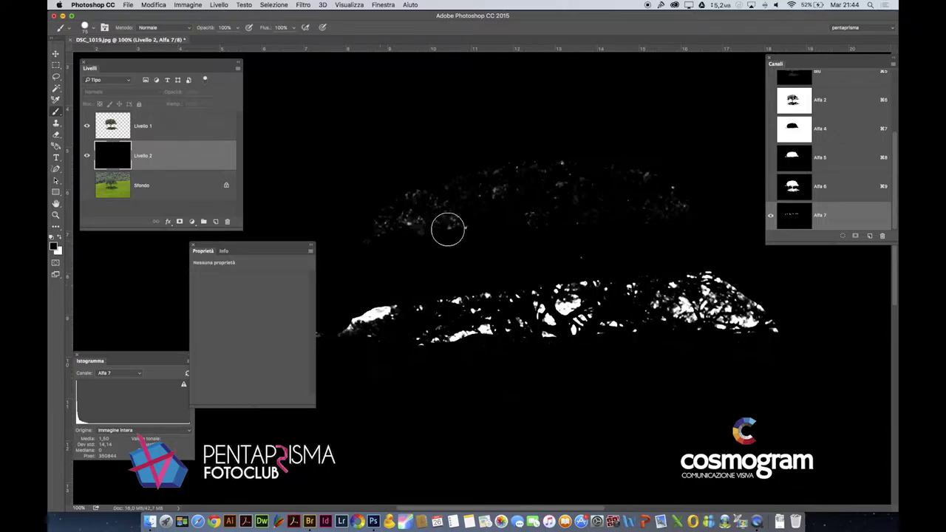
{"action": "left_click_drag", "start_coordinate": [473, 175], "coordinate": [393, 212]}
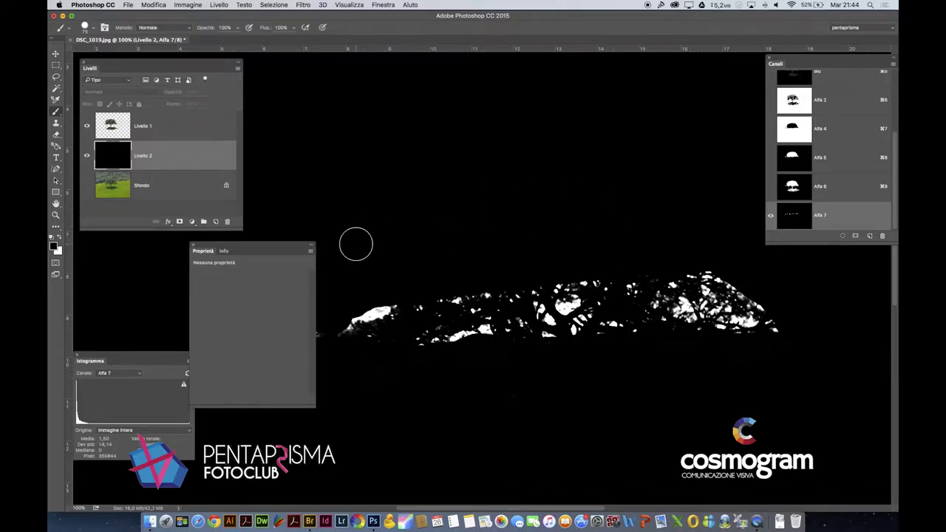
Step: Show the RGB composite again, select Livello 1, and load Alfa 7 as a selection
{"action": "key", "text": "q"}
{"action": "key", "text": "q"}
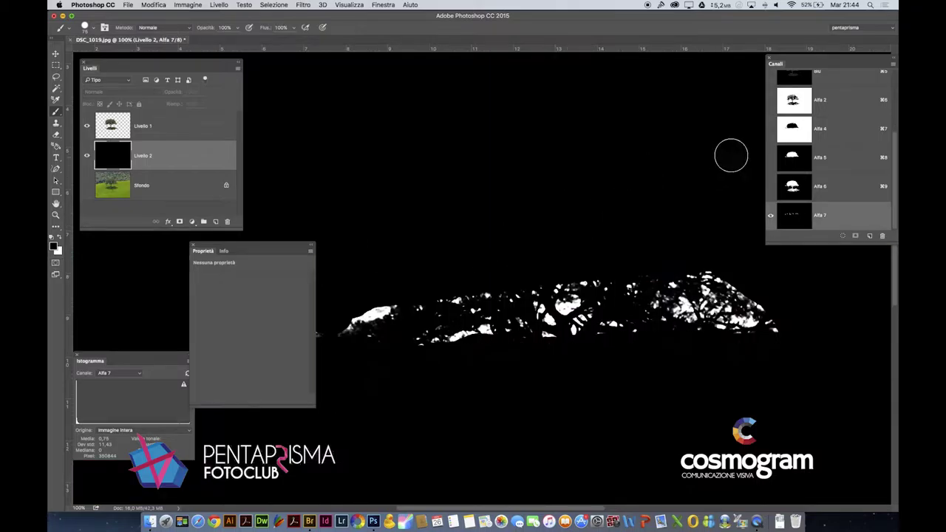
{"action": "scroll", "coordinate": [792, 142], "scroll_direction": "up", "scroll_amount": 4}
{"action": "left_click", "coordinate": [770, 83]}
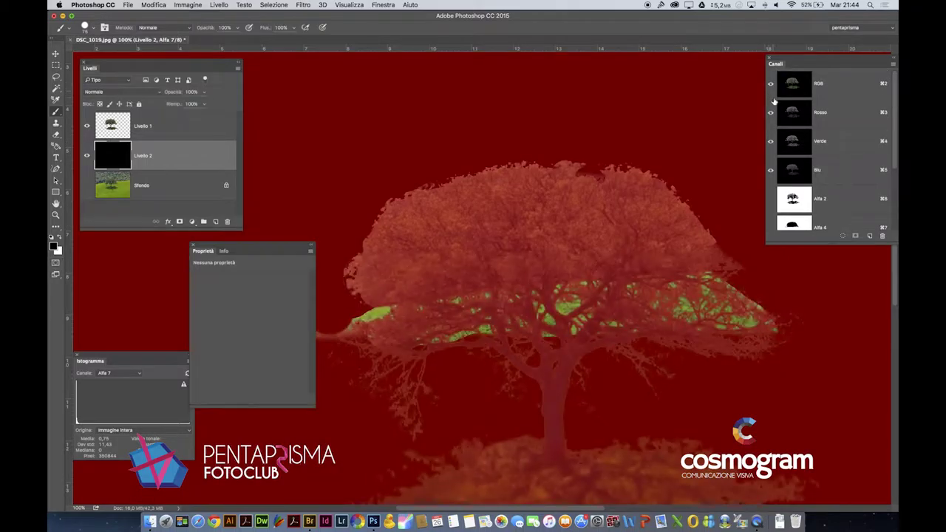
{"action": "left_click", "coordinate": [109, 136]}
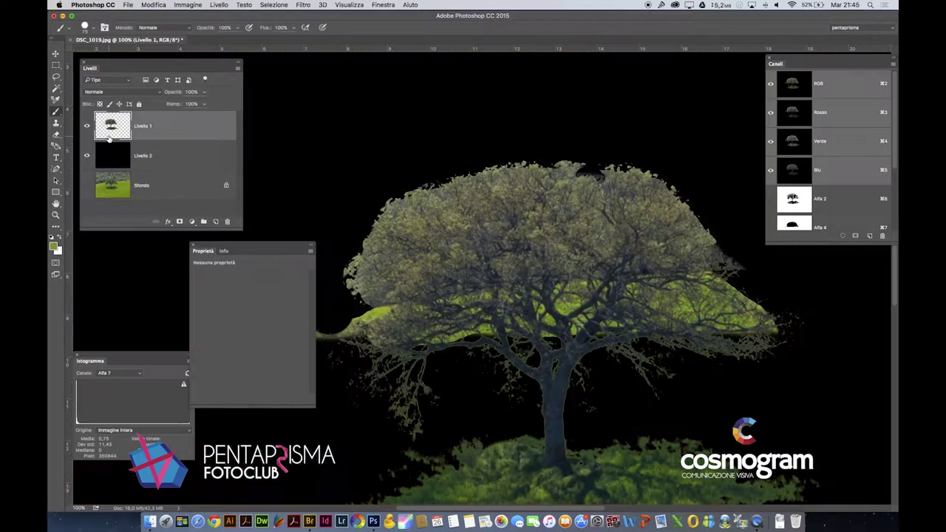
{"action": "scroll", "coordinate": [808, 171], "scroll_direction": "down", "scroll_amount": 4}
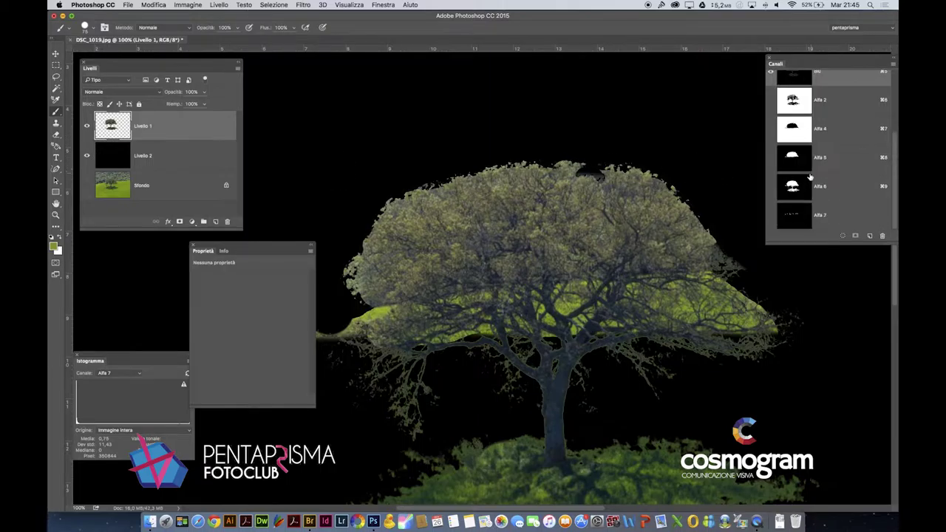
{"action": "left_click", "coordinate": [794, 218], "text": "super"}
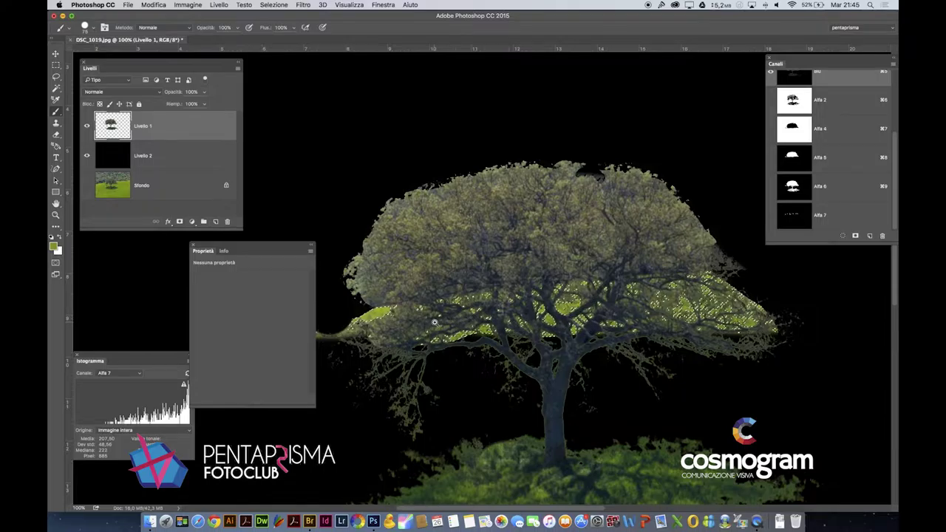
{"action": "scroll", "coordinate": [465, 351], "scroll_direction": "up", "scroll_amount": 3}
{"action": "scroll", "coordinate": [466, 352], "scroll_direction": "up", "scroll_amount": 5}
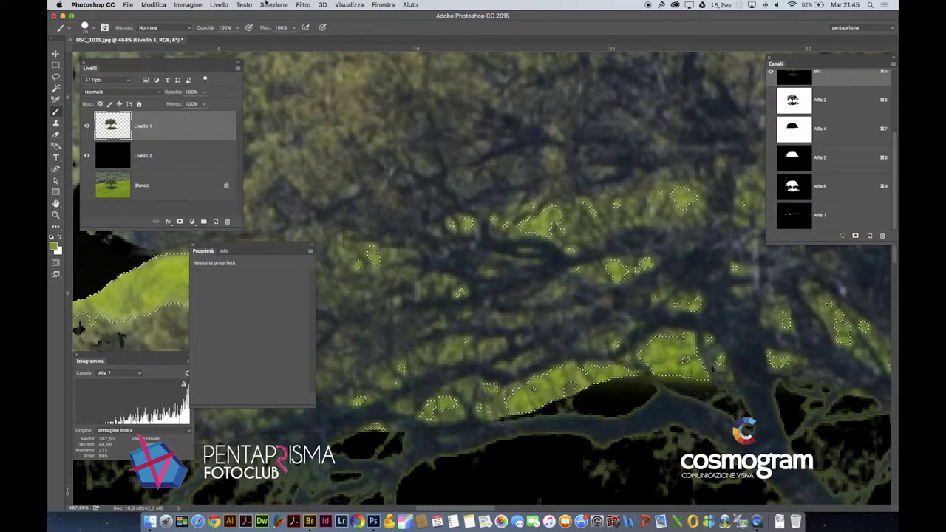
{"action": "scroll", "coordinate": [476, 196], "scroll_direction": "down", "scroll_amount": 5}
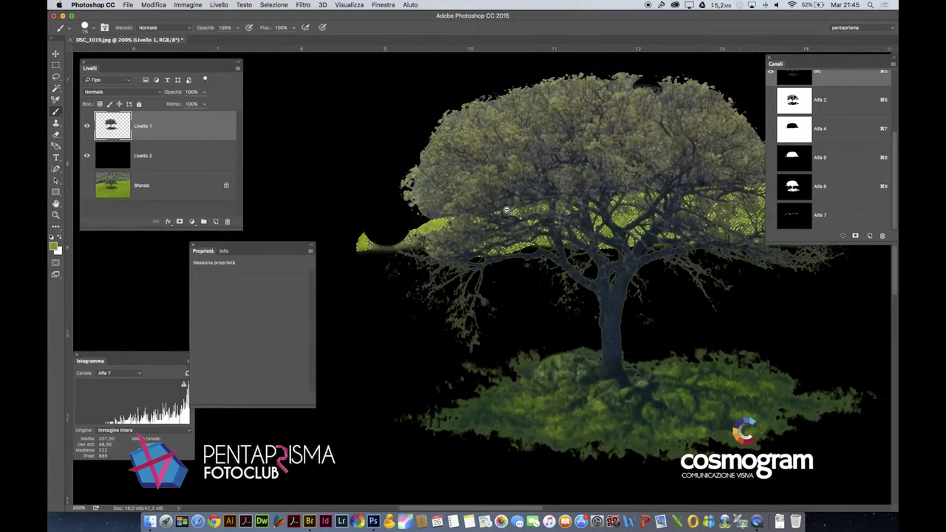
Step: Expand the sunlit-patch selection by 1 pixel with Espandi, reapplying it from the Modifica menu
{"action": "left_click", "coordinate": [273, 4]}
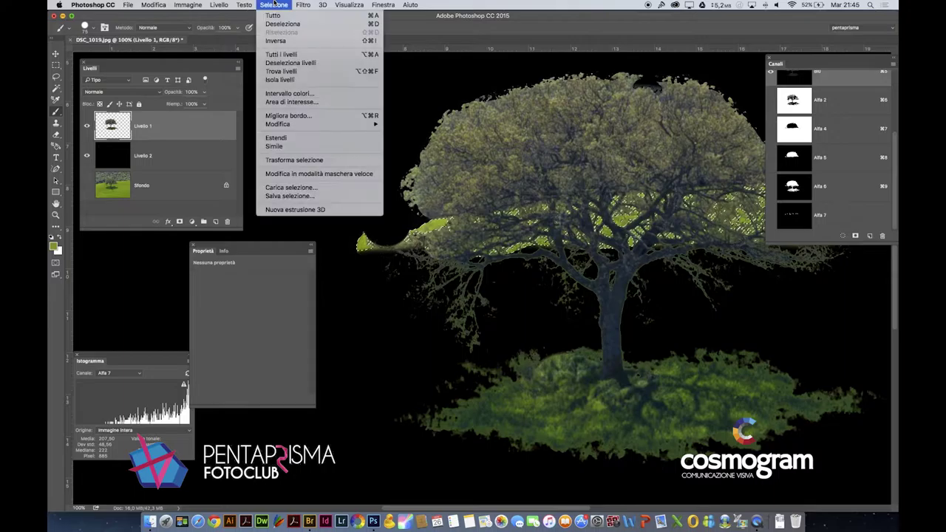
{"action": "left_click", "coordinate": [273, 5]}
{"action": "scroll", "coordinate": [400, 138], "scroll_direction": "down", "scroll_amount": 3}
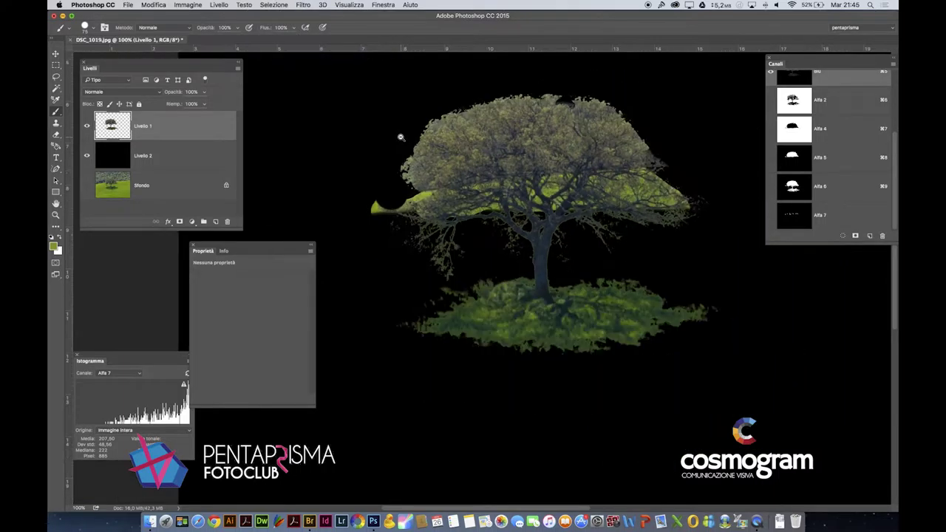
{"action": "scroll", "coordinate": [439, 261], "scroll_direction": "up", "scroll_amount": 5}
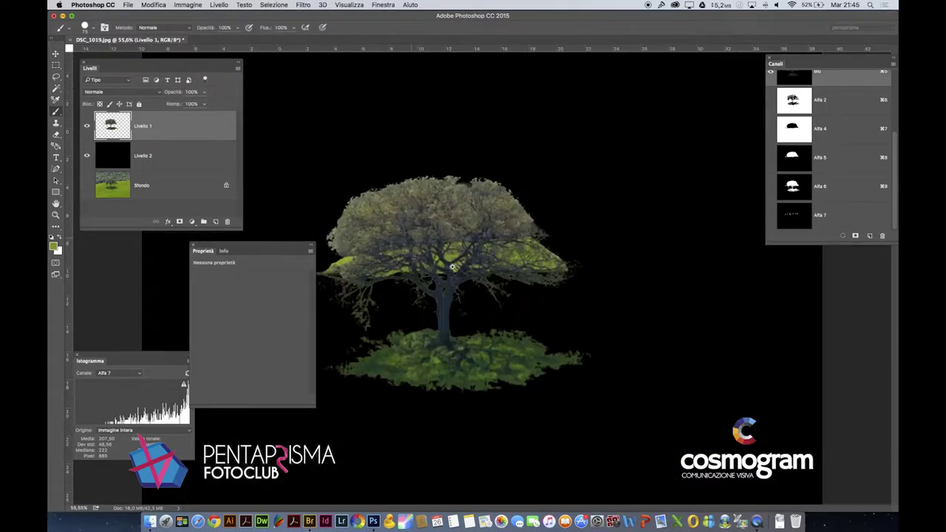
{"action": "scroll", "coordinate": [474, 232], "scroll_direction": "right", "scroll_amount": 2}
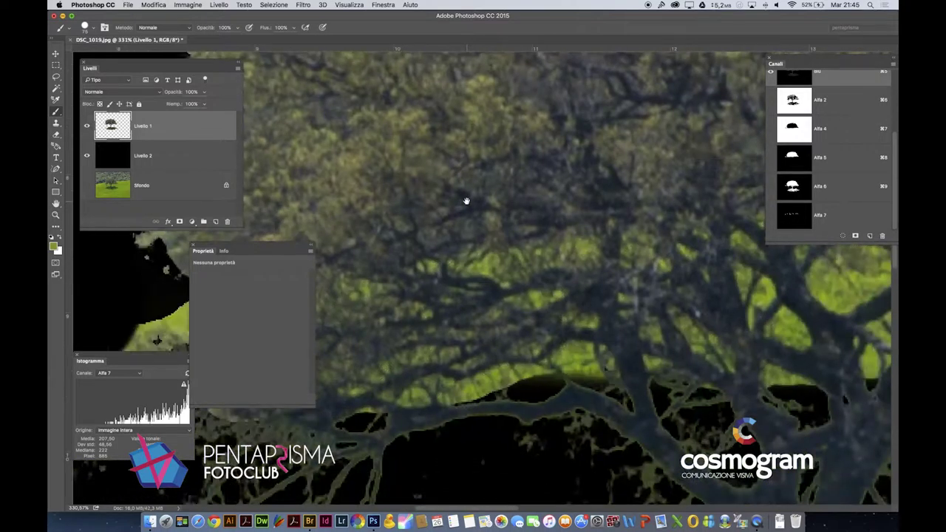
{"action": "left_click", "coordinate": [274, 4]}
{"action": "mouse_move", "coordinate": [294, 124]}
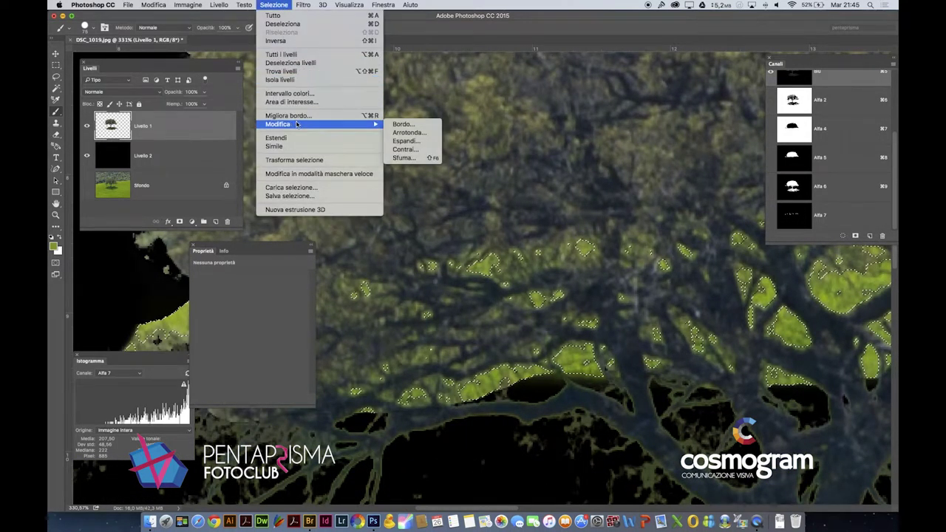
{"action": "left_click", "coordinate": [411, 141]}
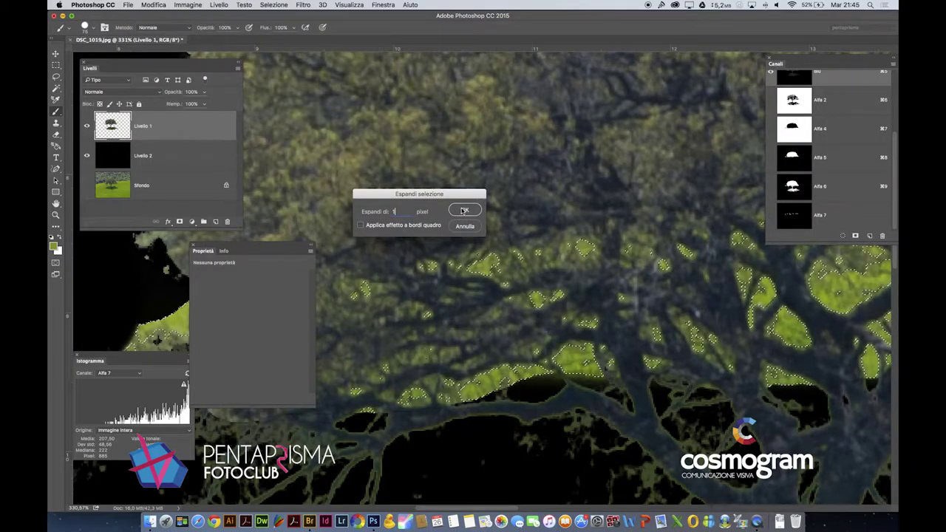
{"action": "left_click", "coordinate": [465, 210]}
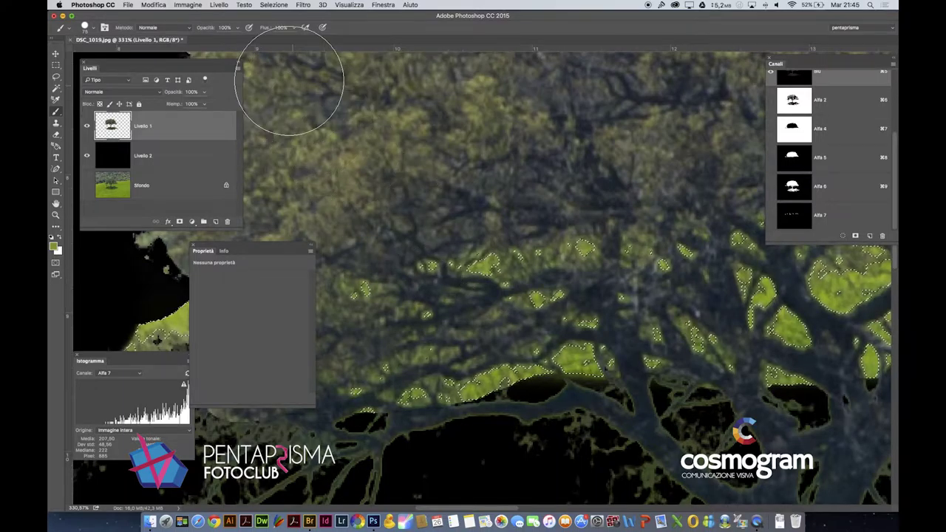
{"action": "left_click", "coordinate": [160, 5]}
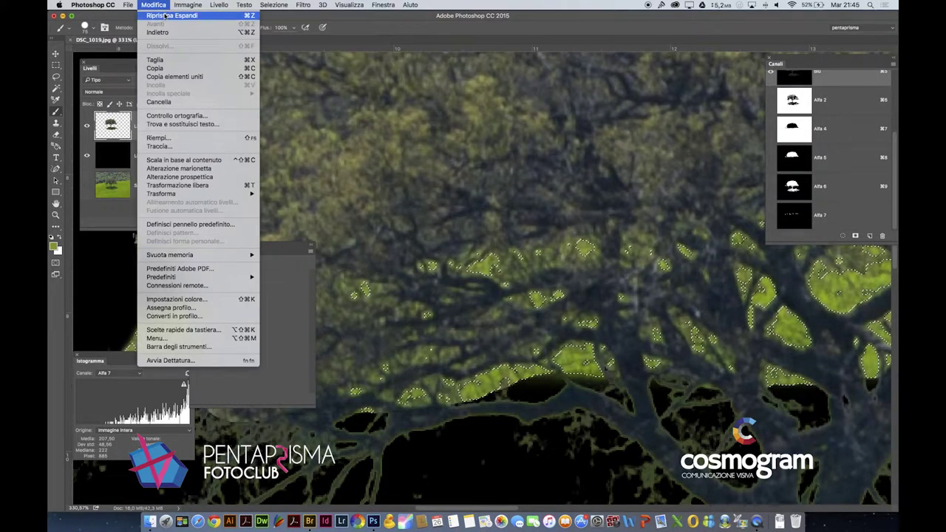
{"action": "left_click", "coordinate": [184, 19]}
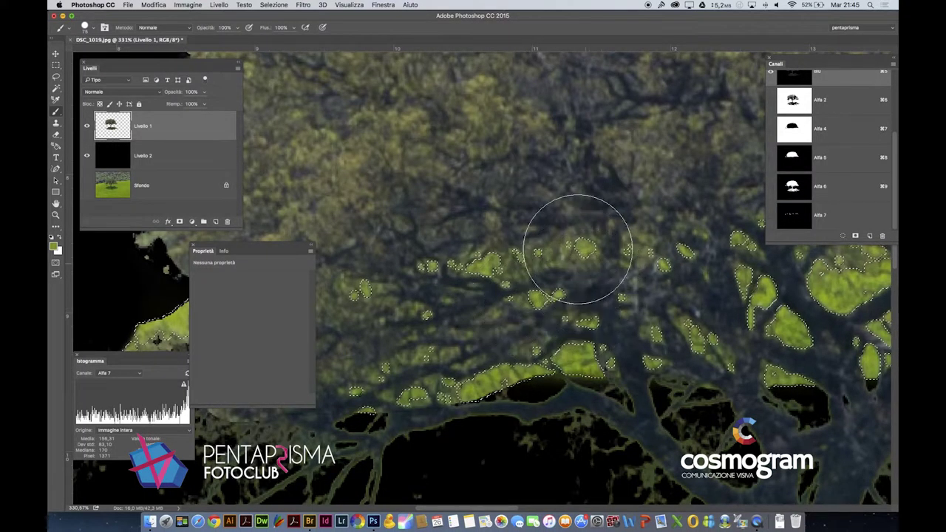
{"action": "left_click_drag", "start_coordinate": [644, 380], "coordinate": [556, 255]}
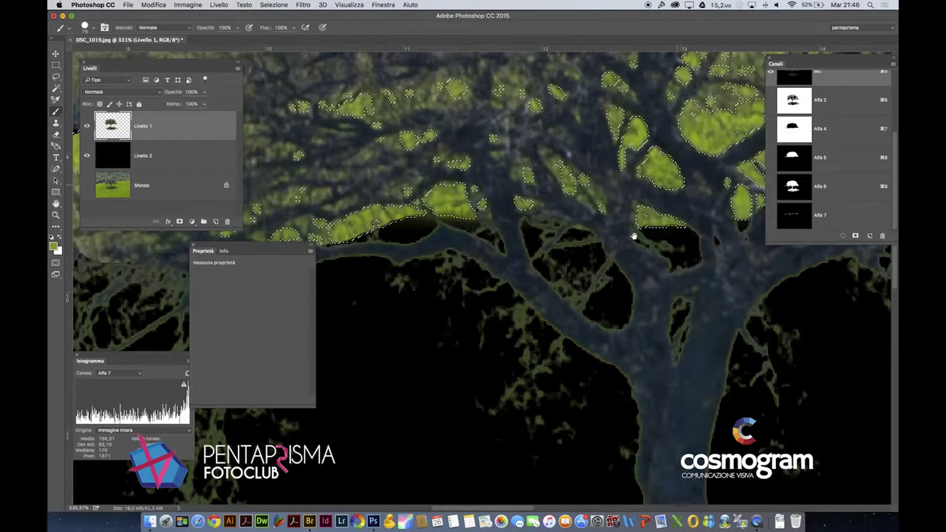
{"action": "scroll", "coordinate": [458, 274], "scroll_direction": "right", "scroll_amount": 5}
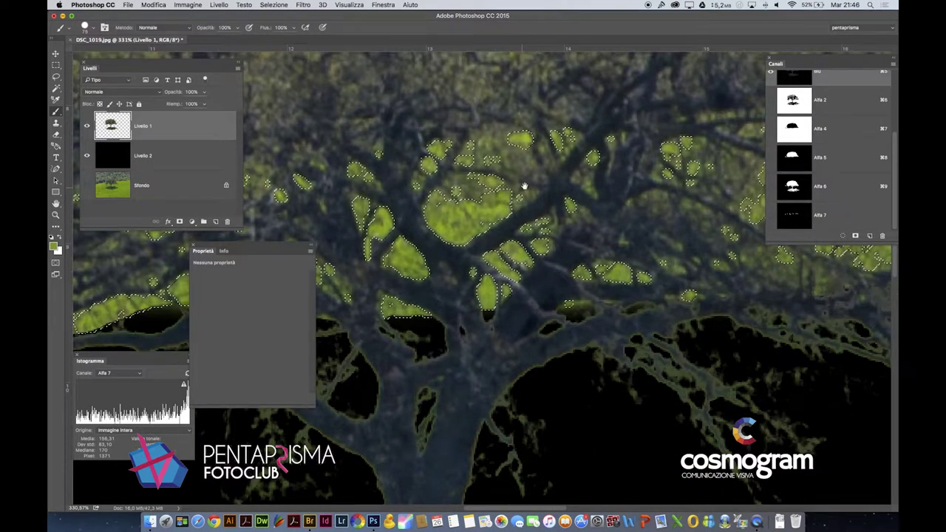
{"action": "scroll", "coordinate": [644, 193], "scroll_direction": "right", "scroll_amount": 2}
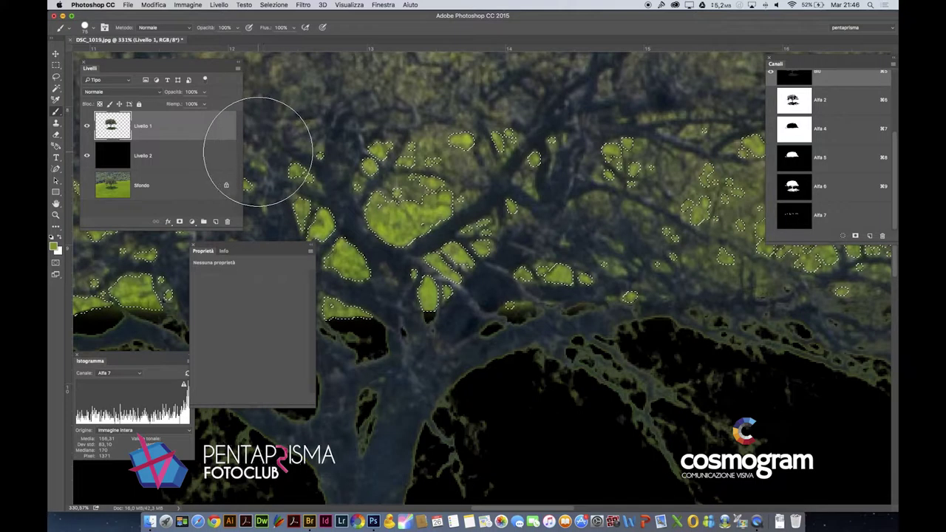
Step: Delete the selected green gaps on Livello 1, deselect, and zoom in on the trunk edges
{"action": "key", "text": "Delete"}
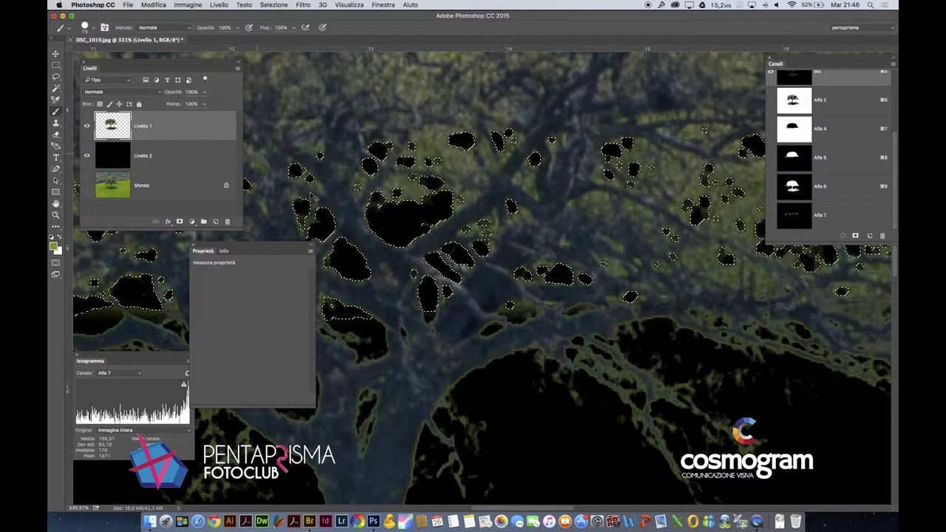
{"action": "key", "text": "super+d"}
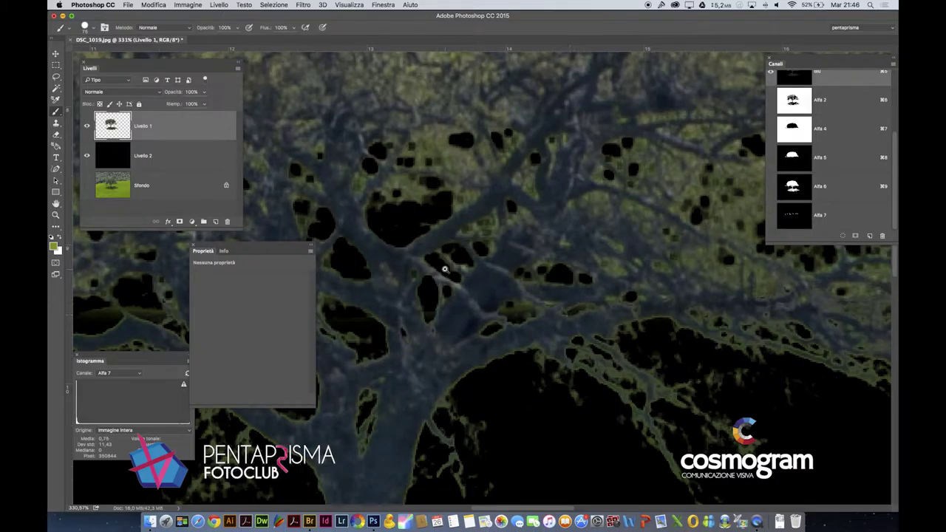
{"action": "scroll", "coordinate": [404, 246], "scroll_direction": "up", "scroll_amount": 3}
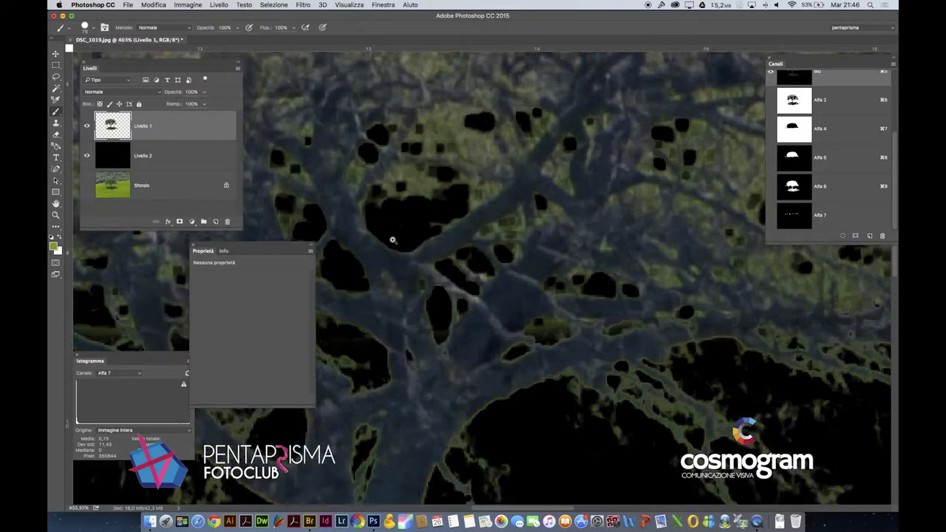
{"action": "scroll", "coordinate": [404, 250], "scroll_direction": "down", "scroll_amount": 2}
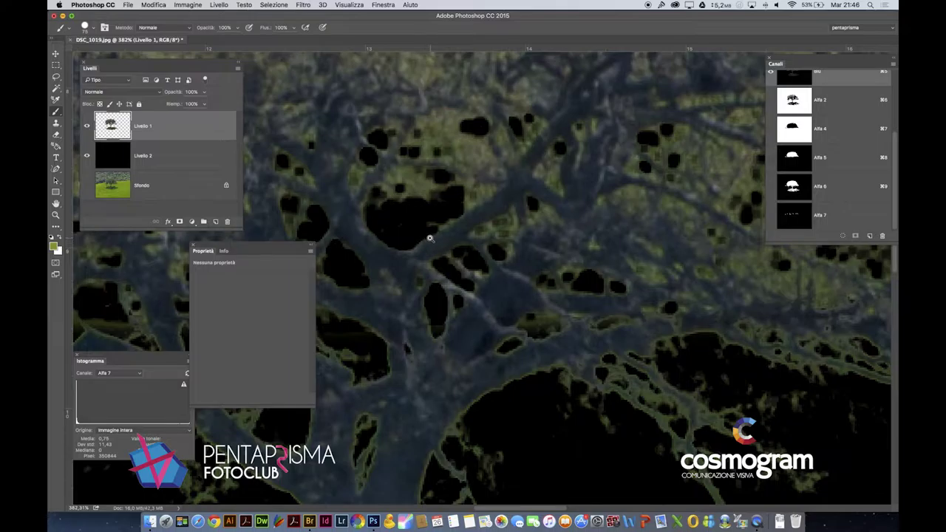
{"action": "scroll", "coordinate": [453, 316], "scroll_direction": "down", "scroll_amount": 5}
{"action": "scroll", "coordinate": [453, 316], "scroll_direction": "left", "scroll_amount": 2}
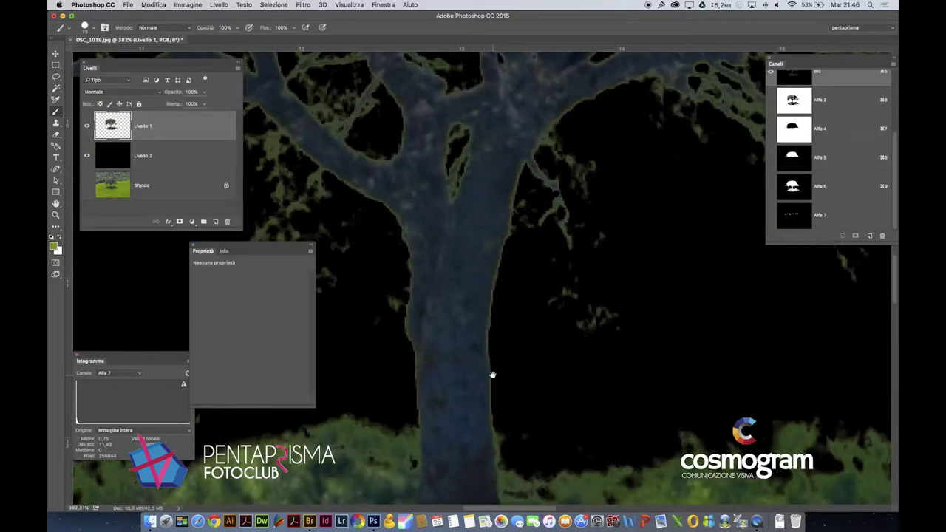
{"action": "scroll", "coordinate": [507, 349], "scroll_direction": "down", "scroll_amount": 1}
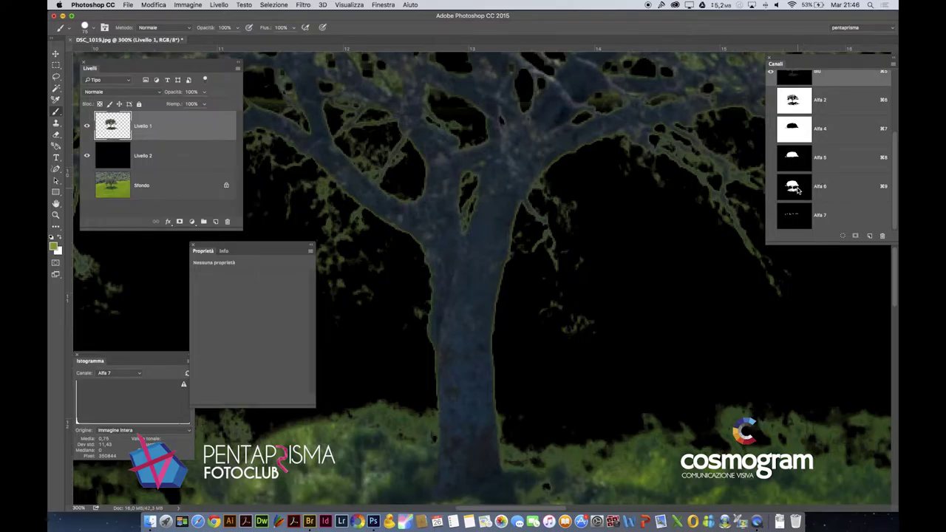
{"action": "scroll", "coordinate": [560, 359], "scroll_direction": "up", "scroll_amount": 10}
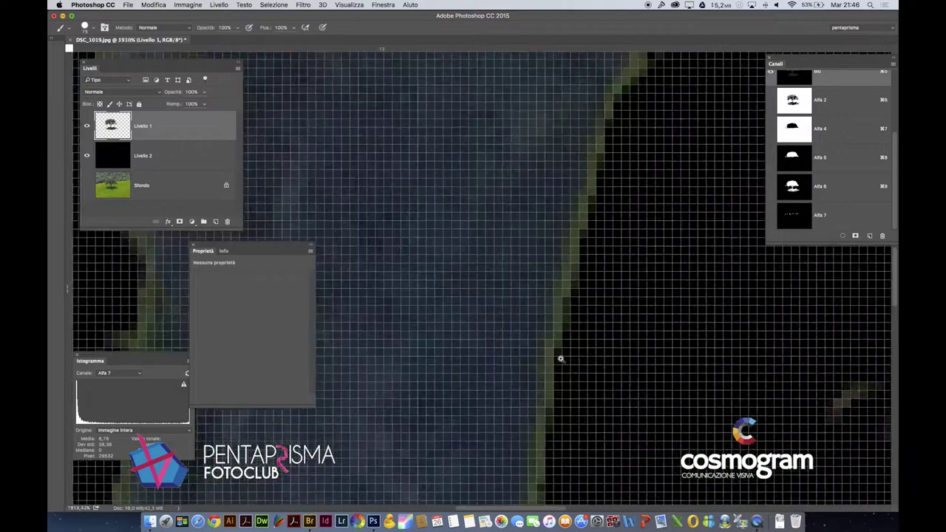
{"action": "scroll", "coordinate": [560, 359], "scroll_direction": "up", "scroll_amount": 2}
Step: Enlarge the brush, hide the panels, and open Adobe Bridge on the landscape photo folder
{"action": "key", "text": "bracketright"}
{"action": "key", "text": "bracketright"}
{"action": "key", "text": "bracketright"}
{"action": "key", "text": "bracketright"}
{"action": "key", "text": "bracketright"}
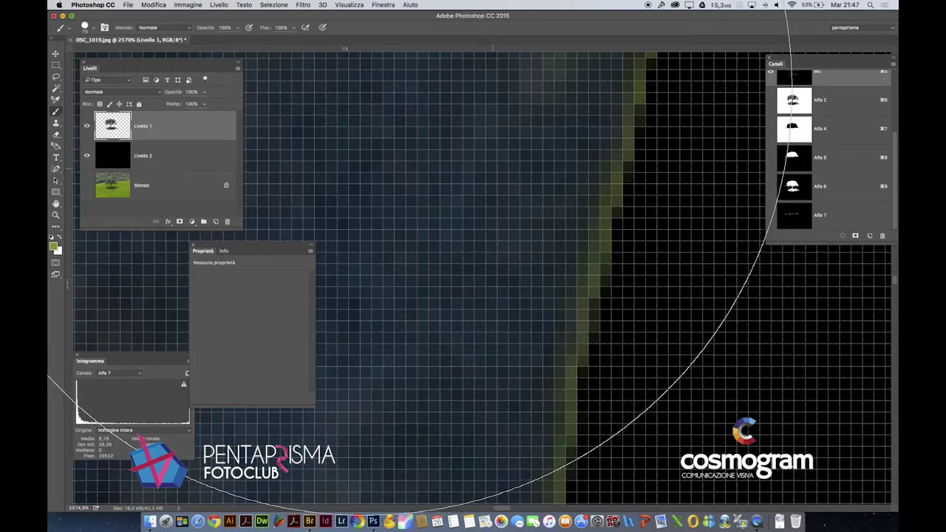
{"action": "key", "text": "shift+Tab"}
{"action": "key", "text": "super+alt+o"}
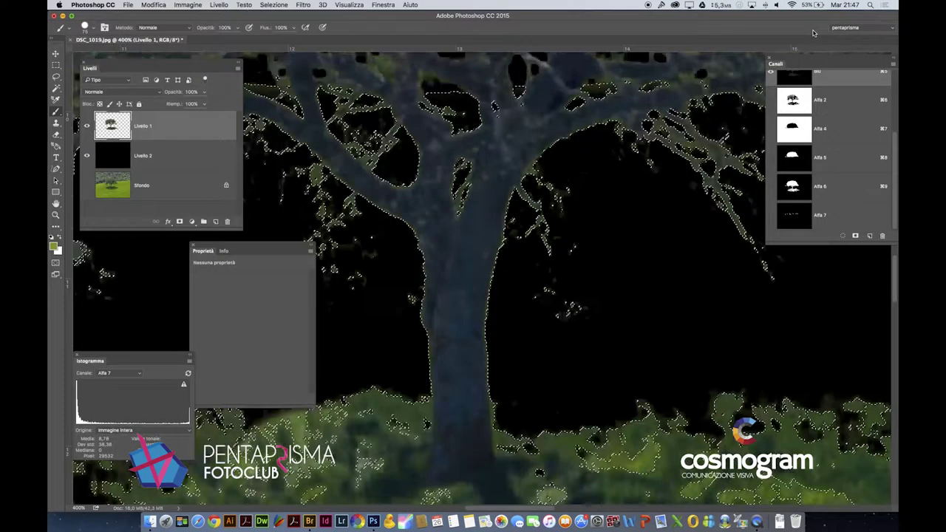
{"action": "scroll", "coordinate": [616, 180], "scroll_direction": "down", "scroll_amount": 5}
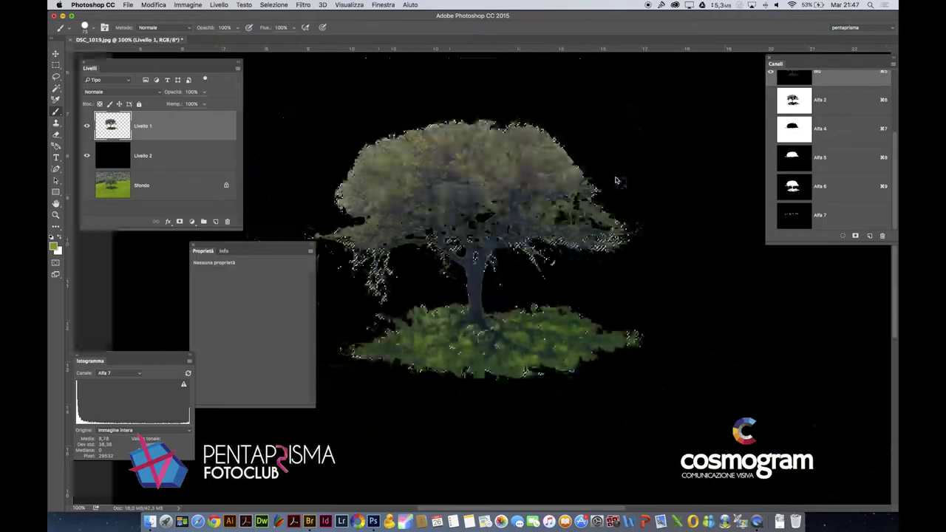
Step: Zoom in on the tree, contract the selection by 1 px, and make it Livello 1's layer mask
{"action": "scroll", "coordinate": [615, 180], "scroll_direction": "down", "scroll_amount": 5}
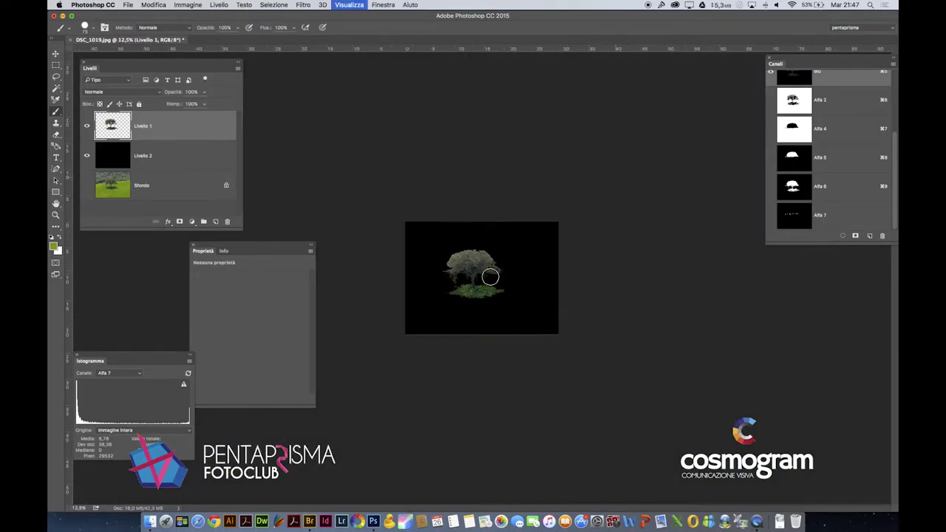
{"action": "scroll", "coordinate": [489, 276], "scroll_direction": "down", "scroll_amount": 4}
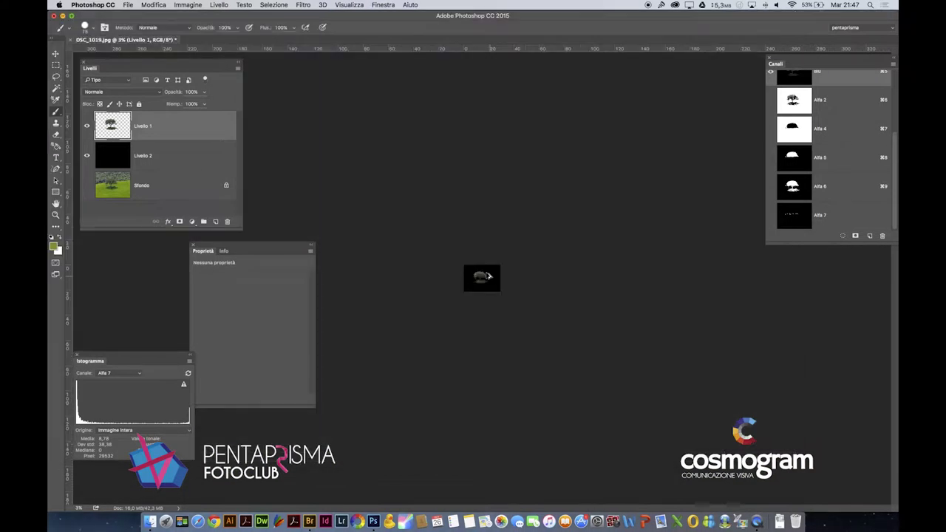
{"action": "left_click_drag", "start_coordinate": [479, 276], "coordinate": [391, 175]}
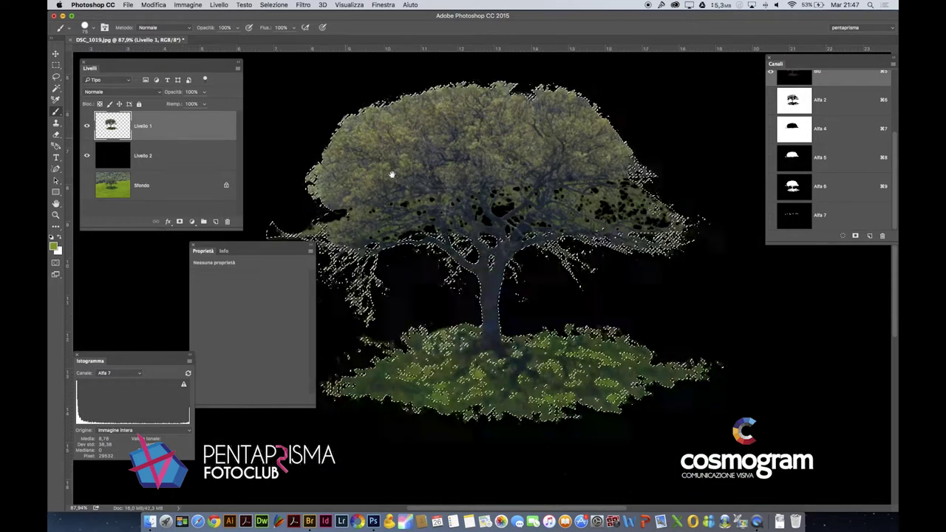
{"action": "scroll", "coordinate": [476, 255], "scroll_direction": "up", "scroll_amount": 5}
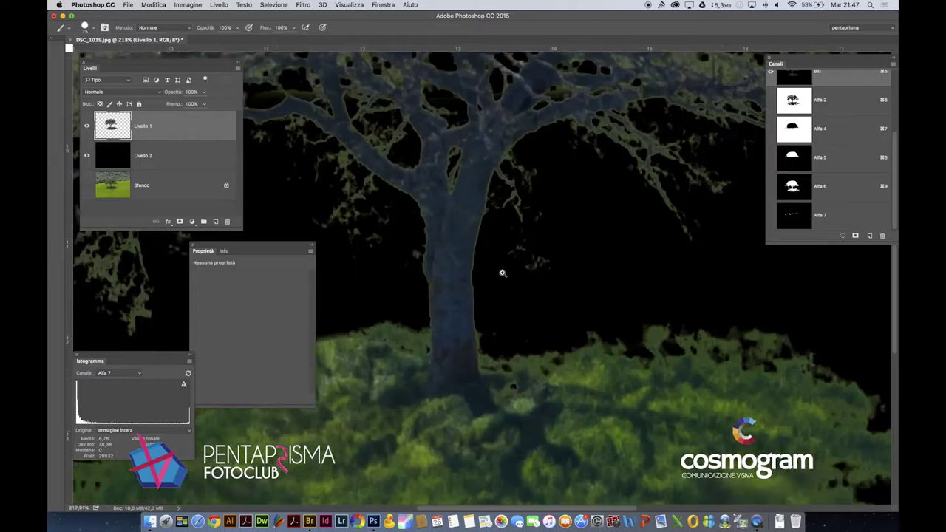
{"action": "left_click", "coordinate": [273, 4]}
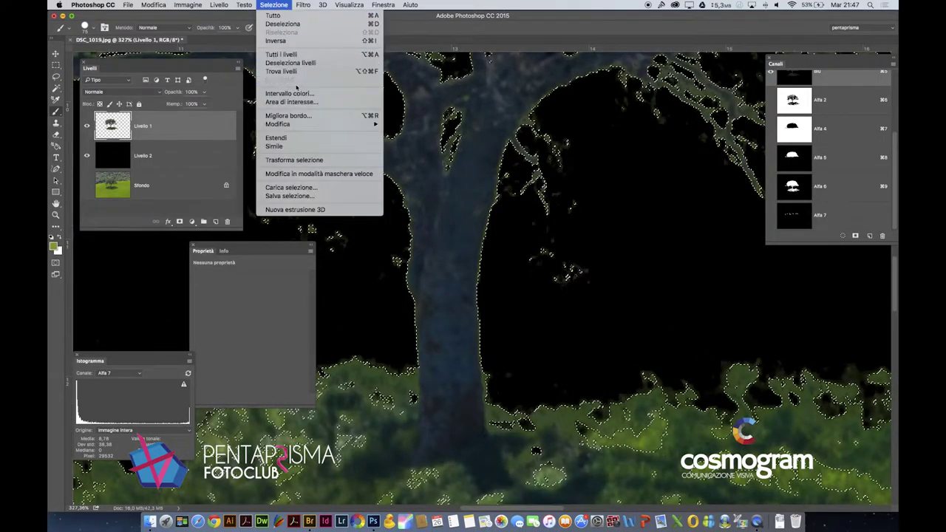
{"action": "mouse_move", "coordinate": [281, 124]}
{"action": "left_click", "coordinate": [403, 148]}
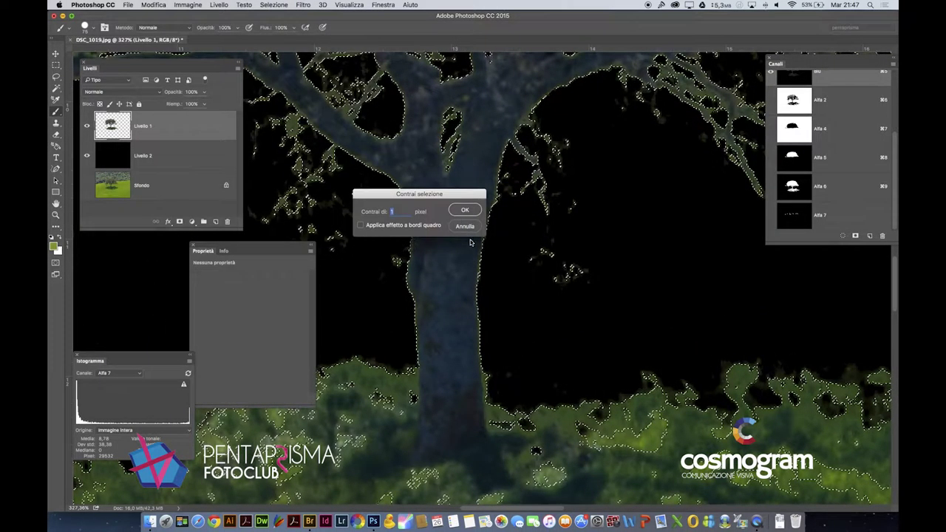
{"action": "left_click", "coordinate": [466, 210]}
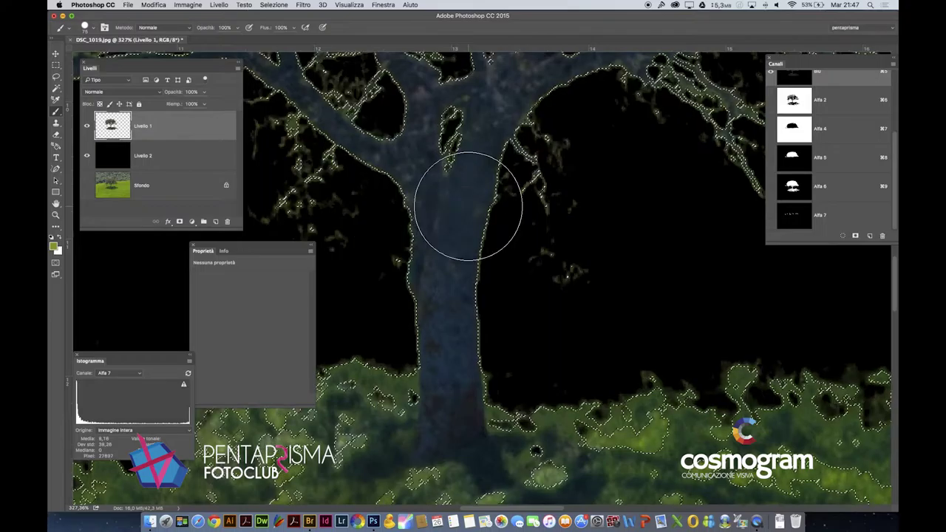
{"action": "left_click", "coordinate": [180, 221]}
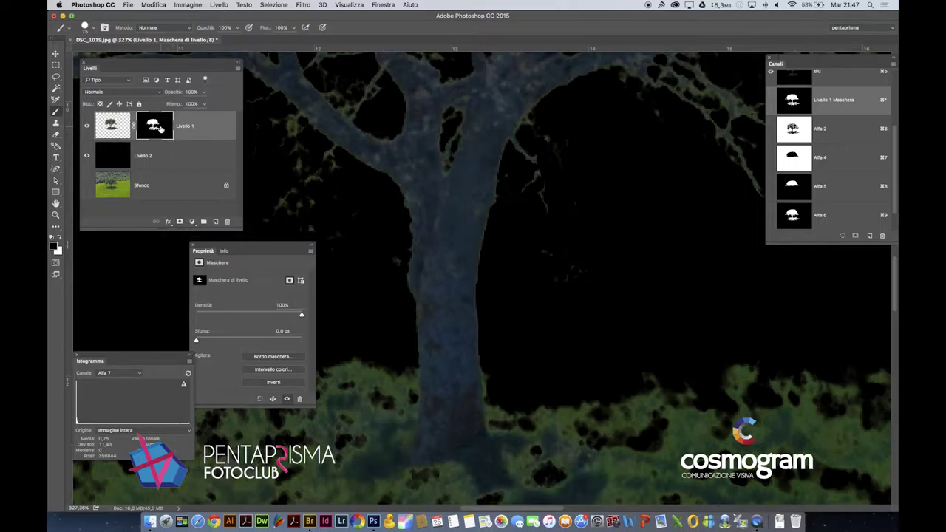
Step: Toggle Livello 1's mask off and on to compare edges, then view the whole tree
{"action": "left_click", "coordinate": [160, 128], "text": "shift"}
{"action": "left_click", "coordinate": [160, 128], "text": "shift"}
{"action": "left_click", "coordinate": [160, 129], "text": "shift"}
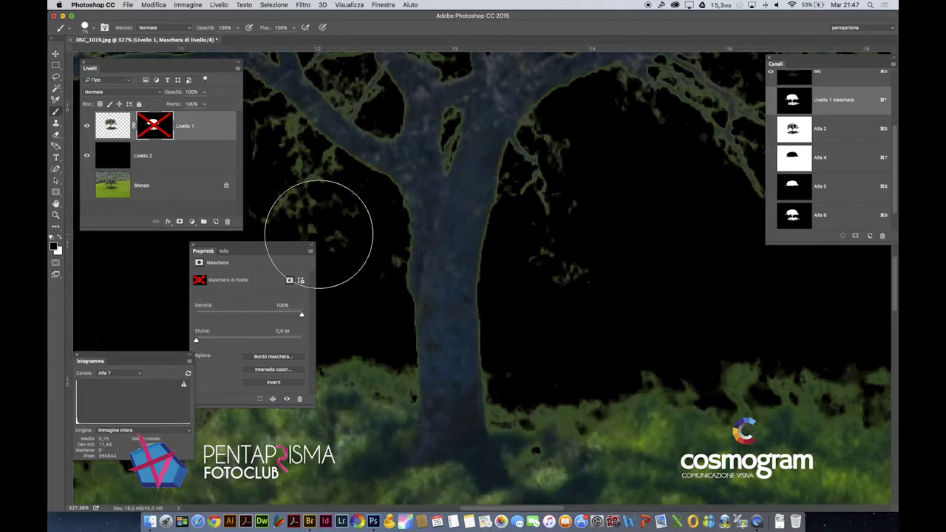
{"action": "left_click", "coordinate": [161, 134], "text": "shift"}
{"action": "left_click", "coordinate": [160, 134], "text": "shift"}
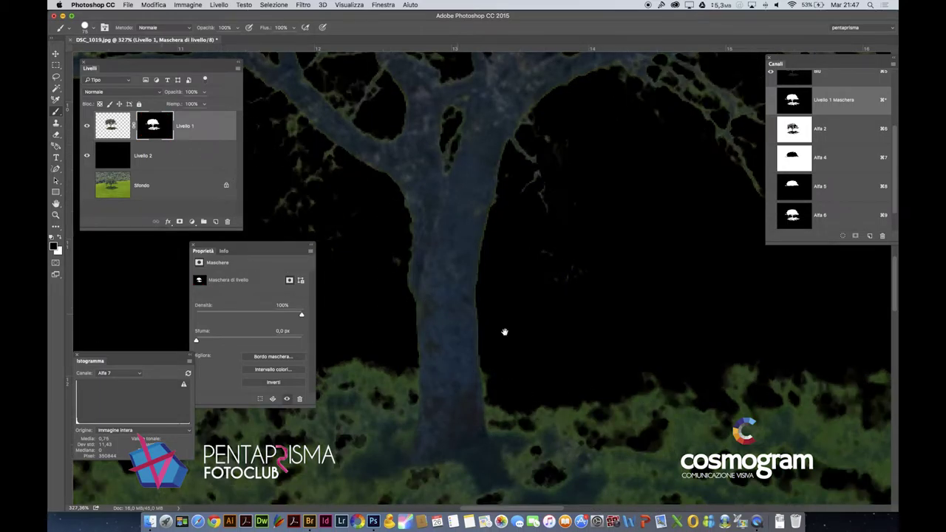
{"action": "left_click", "coordinate": [545, 346], "text": "alt"}
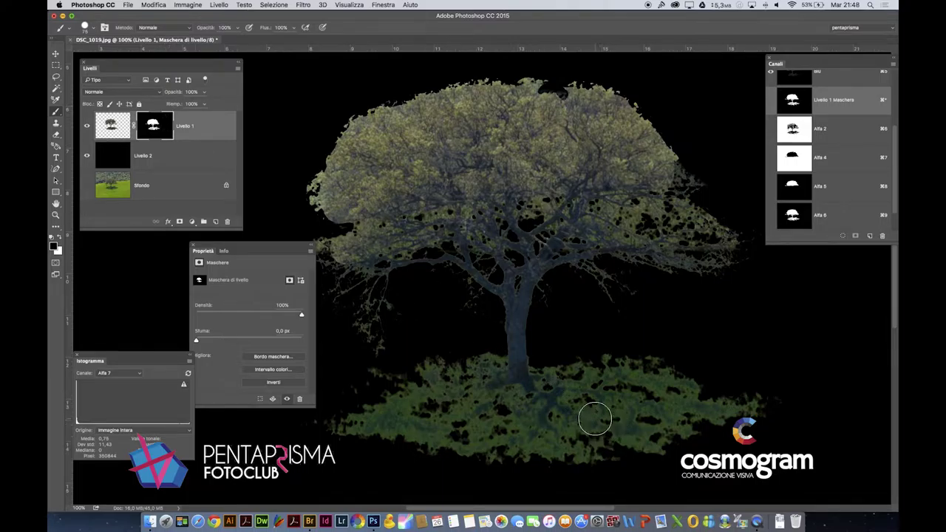
Step: Erase on the mask to bring the grass back, then load the mask as a selection
{"action": "key", "text": "e"}
{"action": "mouse_move", "coordinate": [602, 416]}
{"action": "left_mouse_down"}
{"action": "mouse_move", "coordinate": [598, 401]}
{"action": "mouse_move", "coordinate": [658, 398]}
{"action": "mouse_move", "coordinate": [480, 392]}
{"action": "mouse_move", "coordinate": [430, 409]}
{"action": "mouse_move", "coordinate": [469, 421]}
{"action": "mouse_move", "coordinate": [538, 416]}
{"action": "mouse_move", "coordinate": [554, 427]}
{"action": "mouse_move", "coordinate": [604, 414]}
{"action": "mouse_move", "coordinate": [579, 422]}
{"action": "mouse_move", "coordinate": [604, 425]}
{"action": "mouse_move", "coordinate": [657, 416]}
{"action": "mouse_move", "coordinate": [673, 397]}
{"action": "mouse_move", "coordinate": [642, 386]}
{"action": "mouse_move", "coordinate": [498, 383]}
{"action": "mouse_move", "coordinate": [422, 401]}
{"action": "mouse_move", "coordinate": [433, 402]}
{"action": "left_mouse_up"}
{"action": "right_click", "coordinate": [433, 401]}
{"action": "left_click", "coordinate": [517, 273]}
{"action": "scroll", "coordinate": [602, 213], "scroll_direction": "up", "scroll_amount": 5}
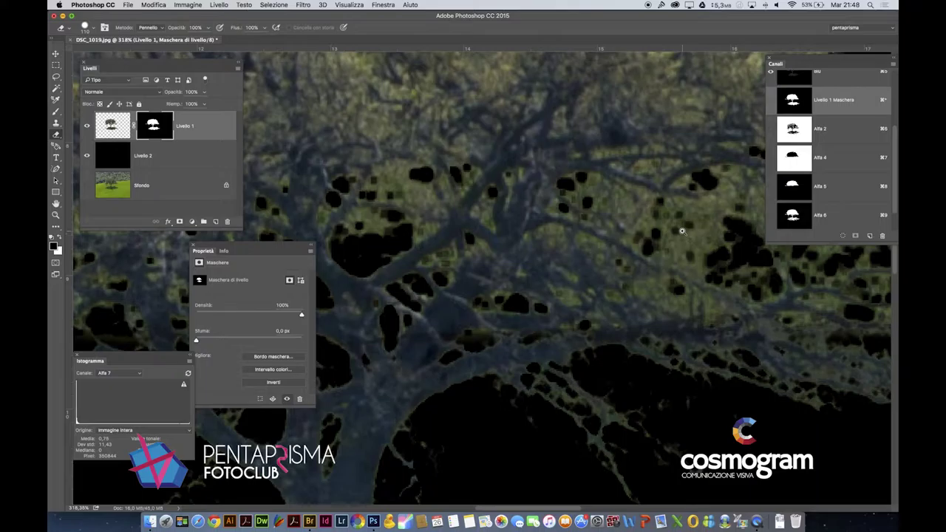
{"action": "scroll", "coordinate": [672, 239], "scroll_direction": "down", "scroll_amount": 6}
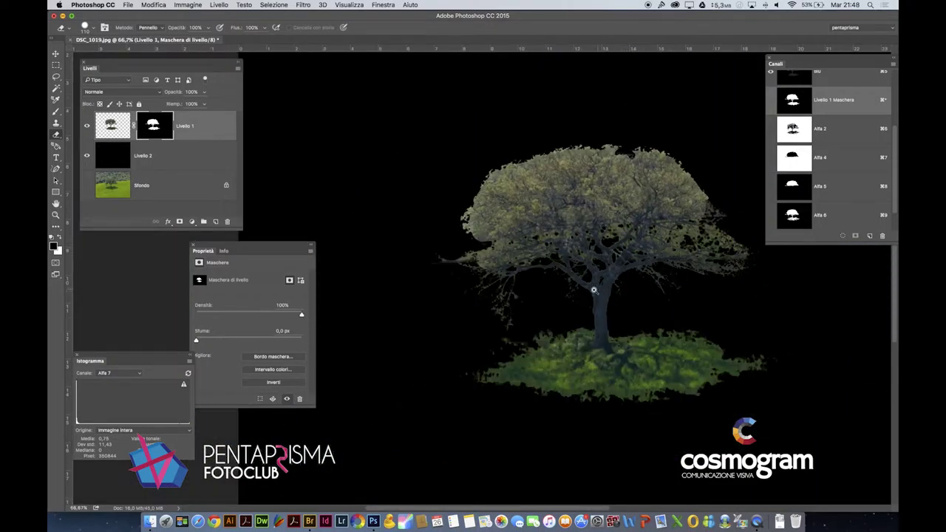
{"action": "scroll", "coordinate": [593, 290], "scroll_direction": "up", "scroll_amount": 6}
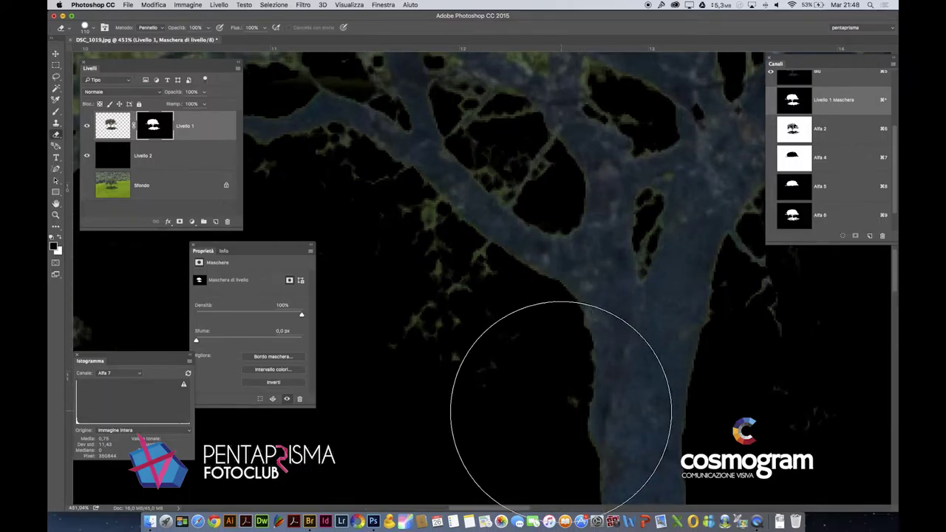
{"action": "left_click_drag", "start_coordinate": [602, 361], "coordinate": [581, 333]}
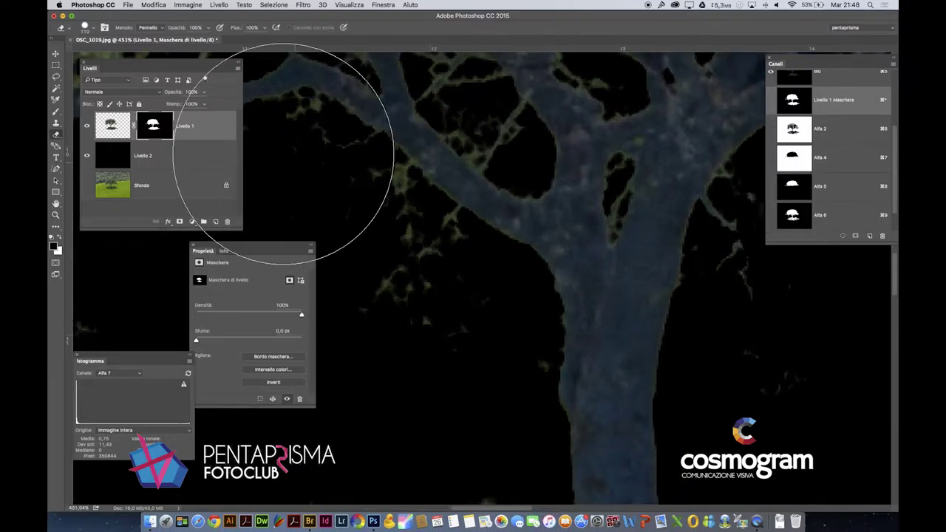
{"action": "left_click", "coordinate": [151, 128], "text": "super"}
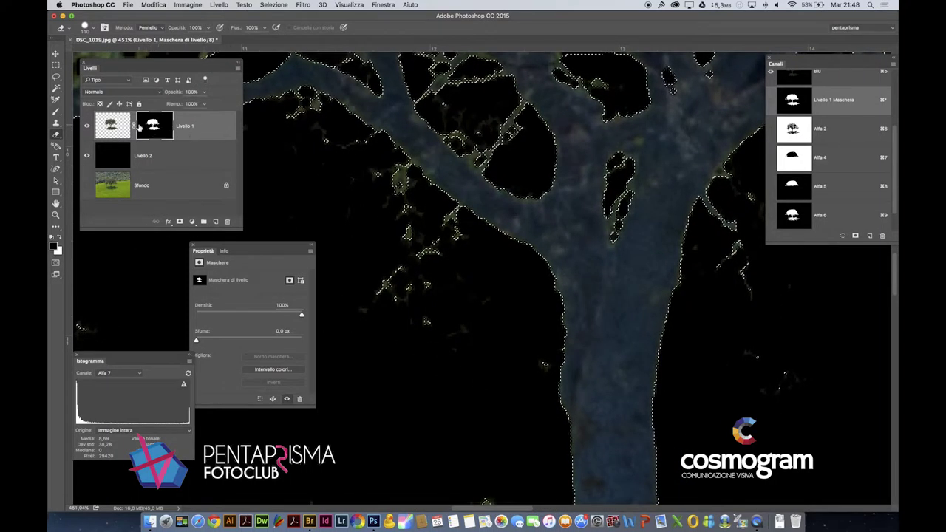
{"action": "left_click", "coordinate": [113, 126]}
{"action": "left_click", "coordinate": [303, 5]}
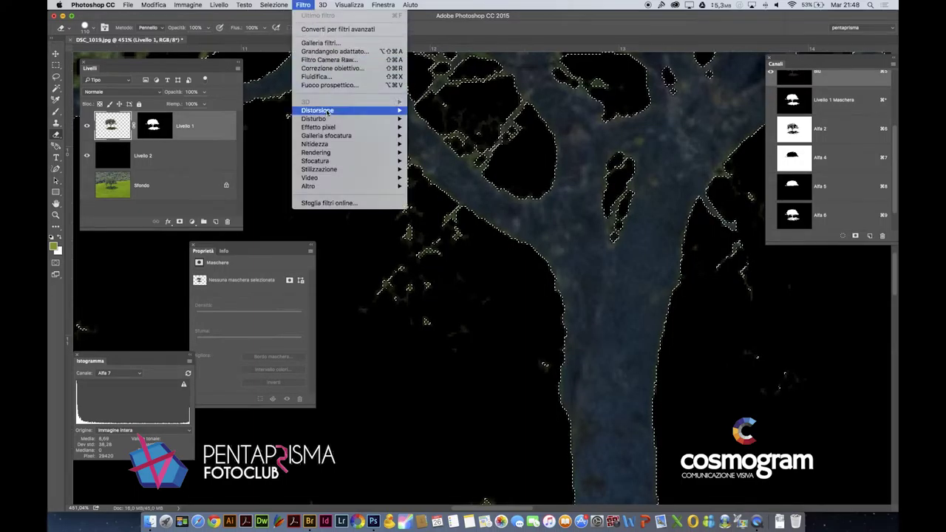
{"action": "mouse_move", "coordinate": [336, 145]}
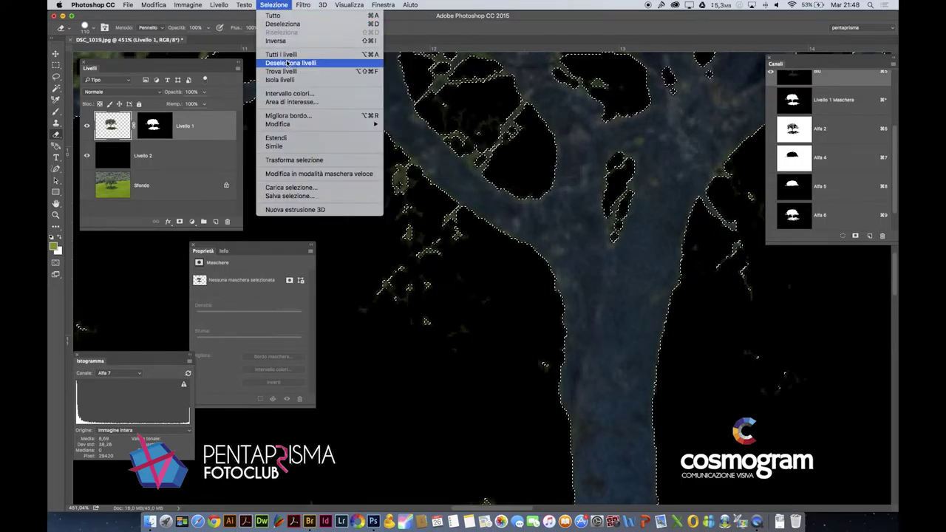
{"action": "left_click", "coordinate": [301, 124]}
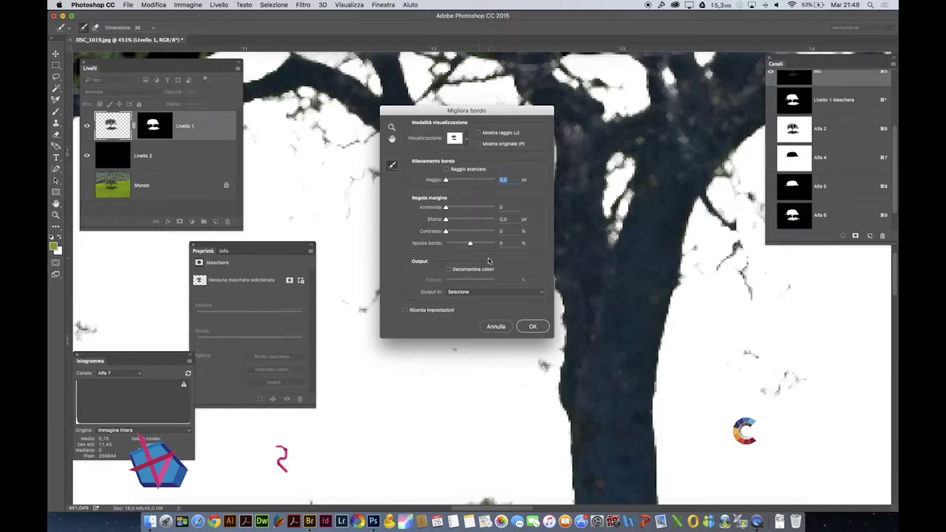
{"action": "left_click_drag", "start_coordinate": [475, 113], "coordinate": [679, 116]}
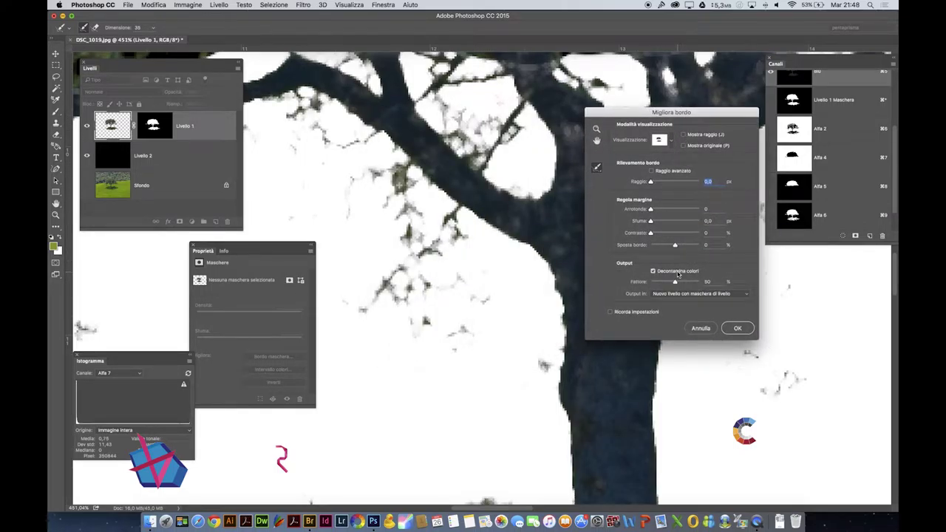
{"action": "left_click_drag", "start_coordinate": [699, 284], "coordinate": [699, 284]}
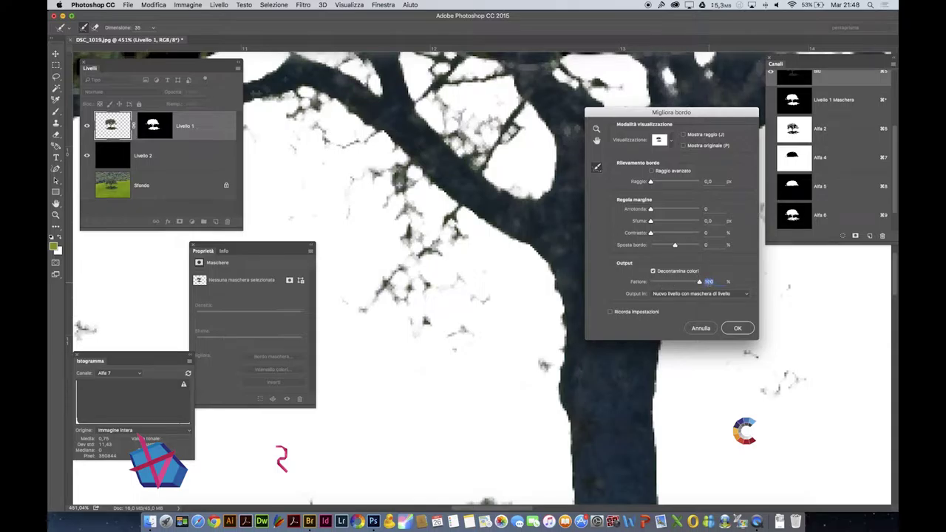
{"action": "scroll", "coordinate": [513, 252], "scroll_direction": "down", "scroll_amount": 8}
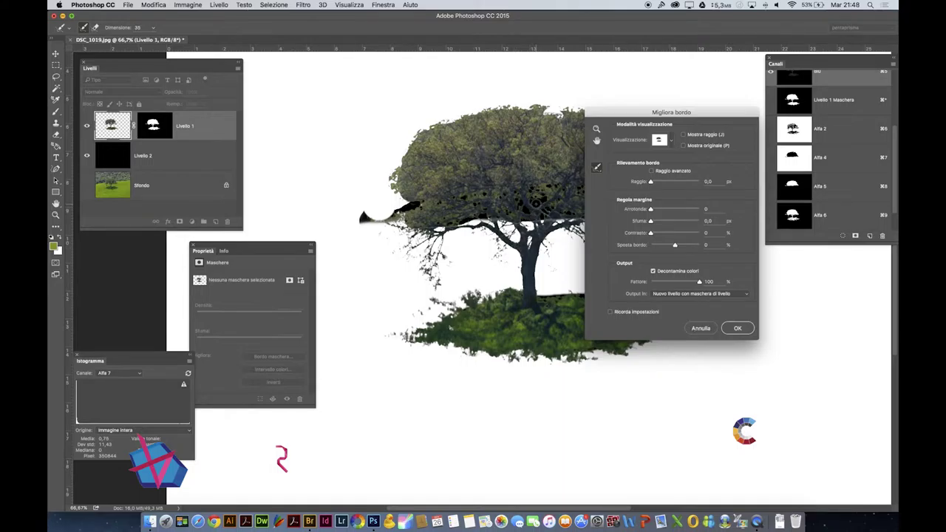
{"action": "left_click", "coordinate": [698, 328]}
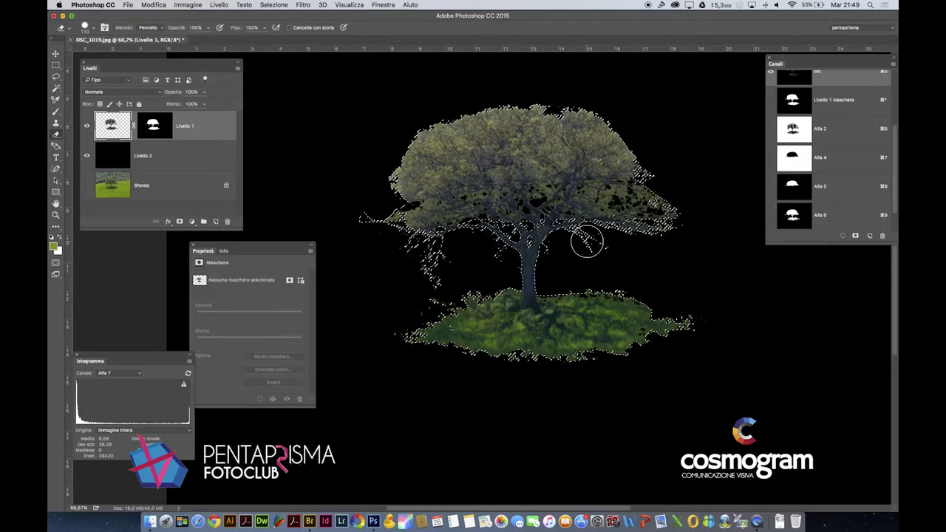
Step: Load the Alfa 7 selection and fill it on Livello 1's mask with black and white
{"action": "scroll", "coordinate": [835, 198], "scroll_direction": "down", "scroll_amount": 1}
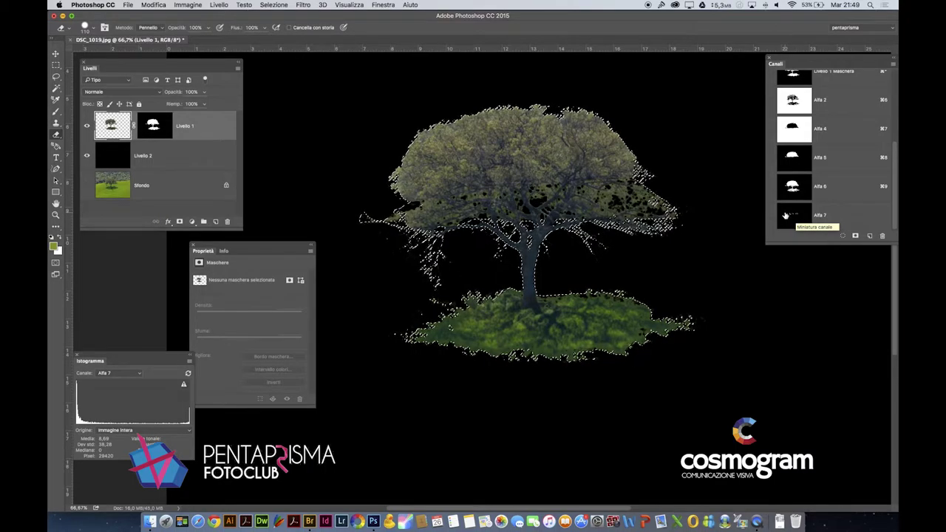
{"action": "left_click", "coordinate": [786, 216], "text": "super"}
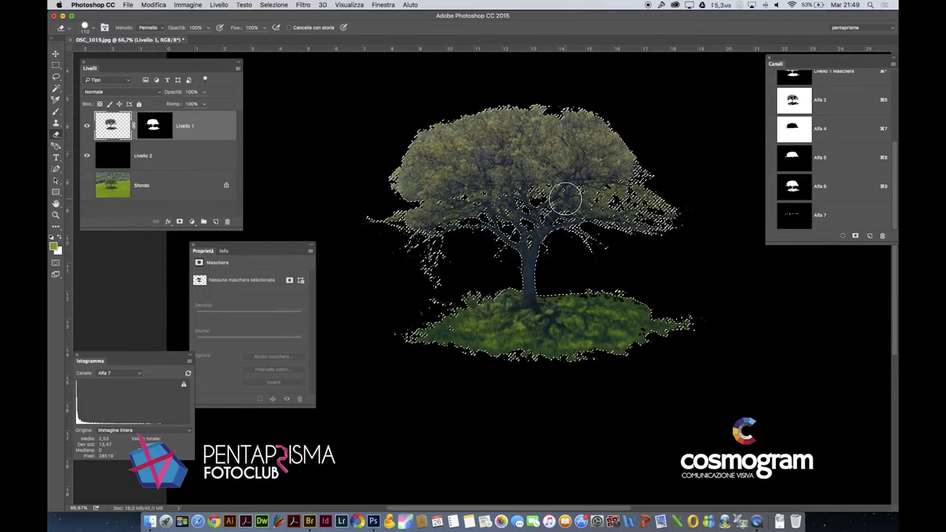
{"action": "left_click", "coordinate": [164, 130]}
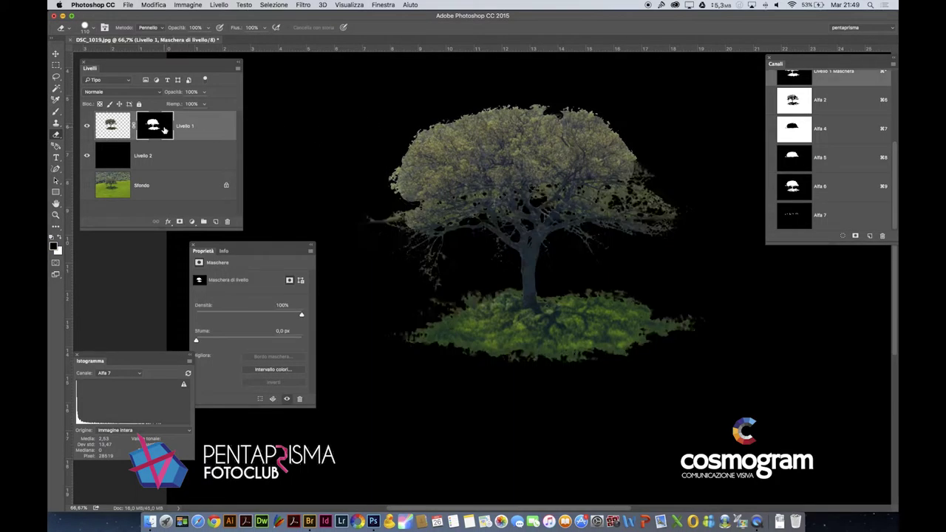
{"action": "key", "text": "alt+BackSpace"}
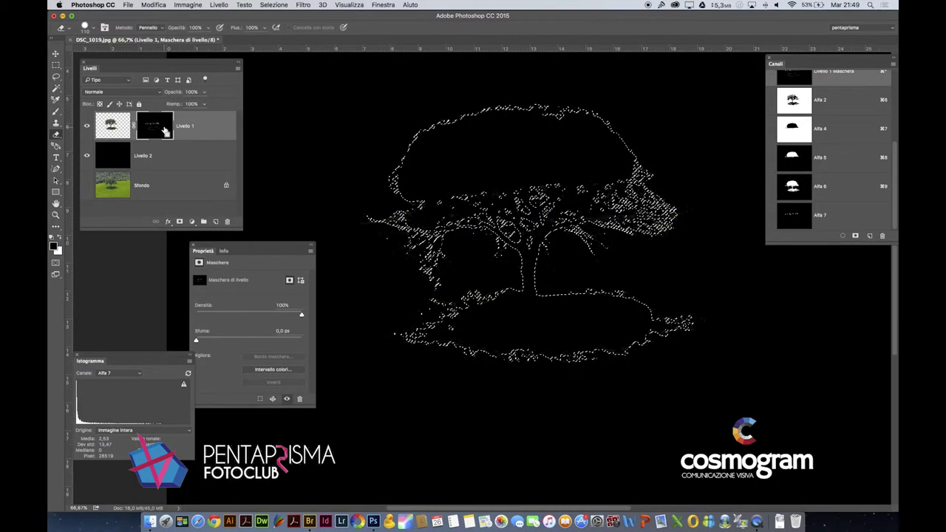
{"action": "key", "text": "ctrl+BackSpace"}
{"action": "key", "text": "x"}
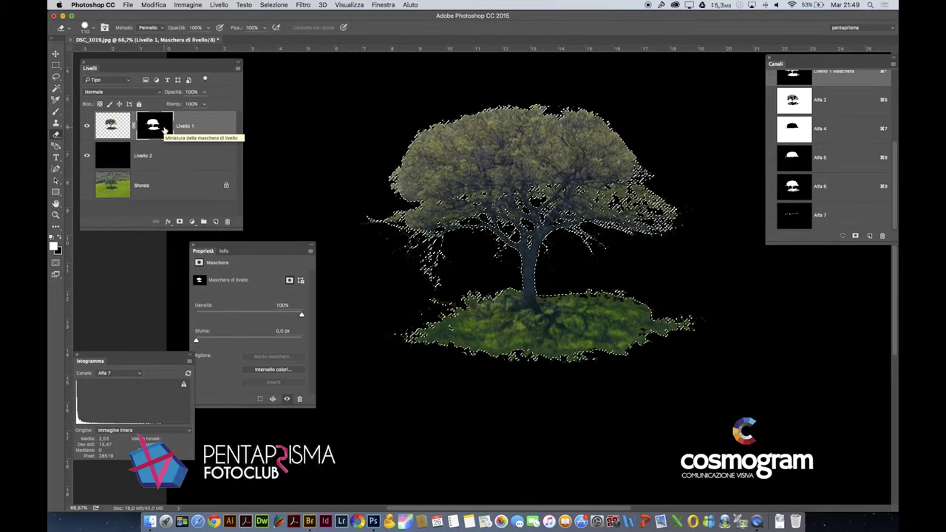
{"action": "key", "text": "ctrl+BackSpace"}
Step: Undo the last mask fill, target Livello 1's pixels, and hide the black Livello 2 layer
{"action": "key", "text": "ctrl+z"}
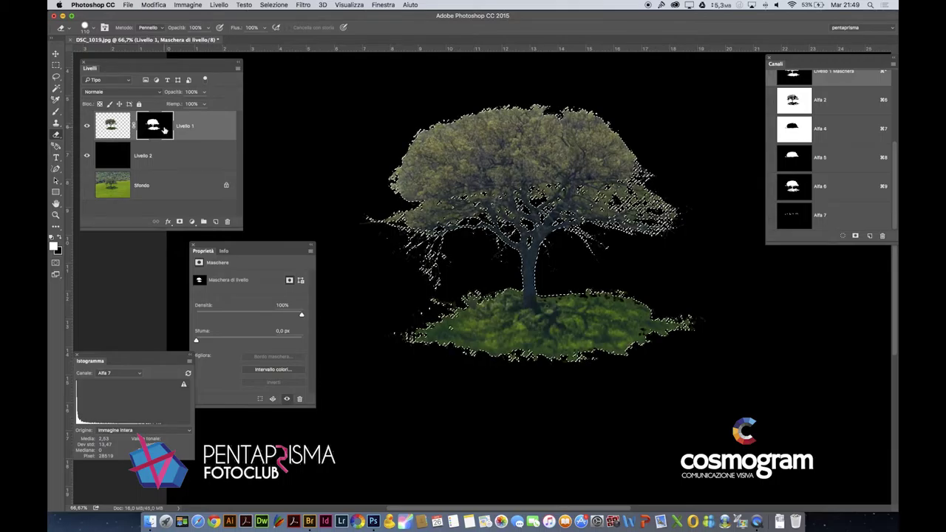
{"action": "key", "text": "x"}
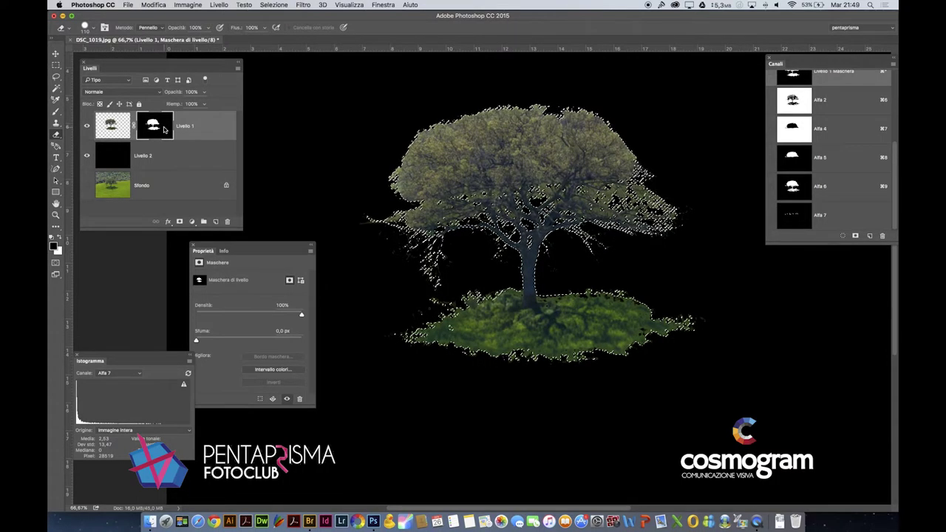
{"action": "left_click", "coordinate": [112, 123]}
{"action": "left_click", "coordinate": [85, 155]}
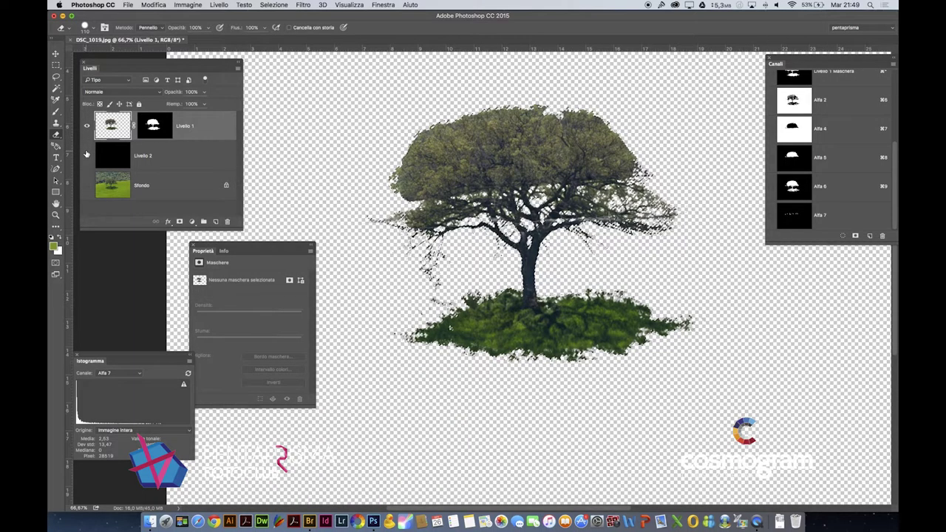
Step: In Migliora bordo, set Raggio ~1.3 px, Decontamina colori 100%, output Nuovo livello con maschera di livello
{"action": "left_click", "coordinate": [275, 5]}
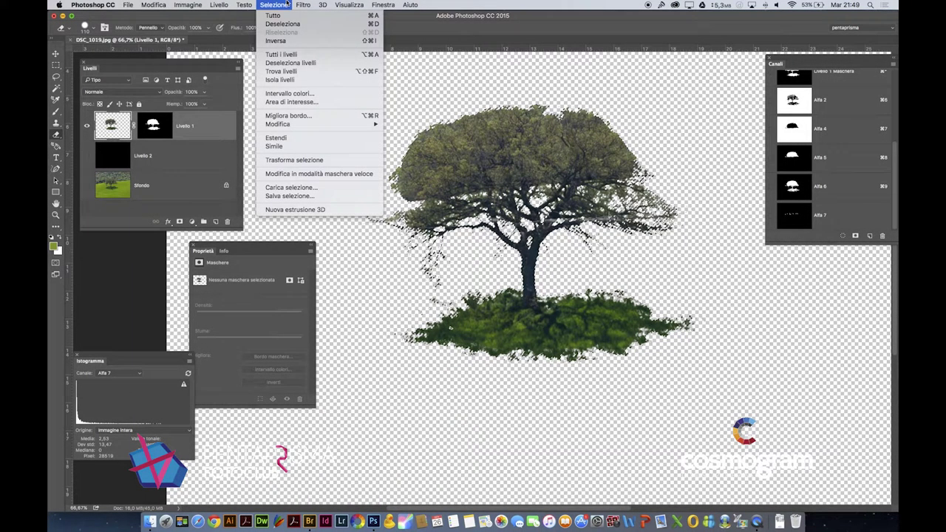
{"action": "left_click", "coordinate": [313, 118]}
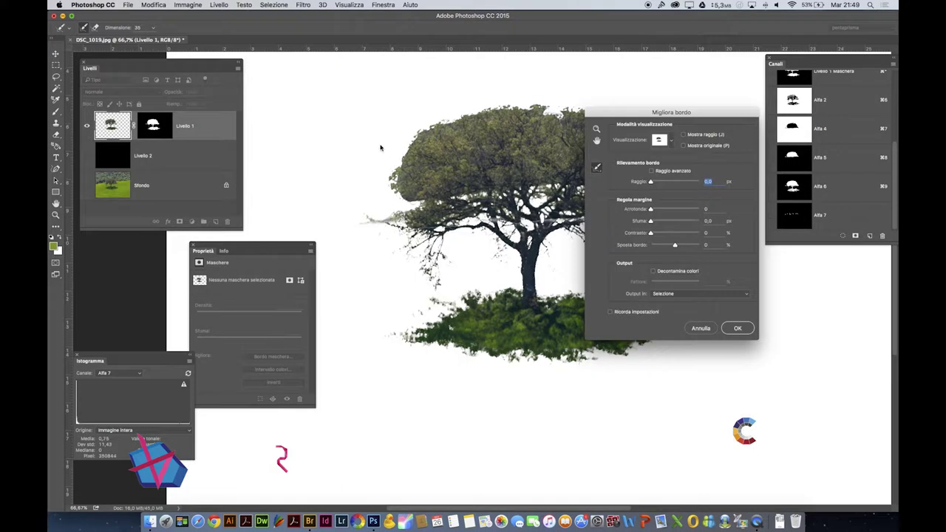
{"action": "left_click_drag", "start_coordinate": [473, 211], "coordinate": [532, 252]}
{"action": "left_click", "coordinate": [675, 272]}
{"action": "left_click_drag", "start_coordinate": [675, 283], "coordinate": [710, 283]}
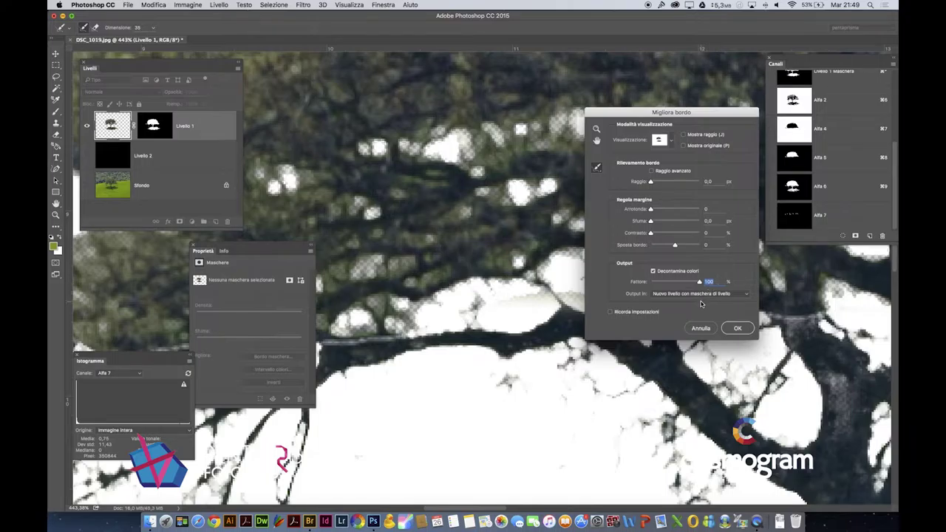
{"action": "left_click", "coordinate": [683, 293]}
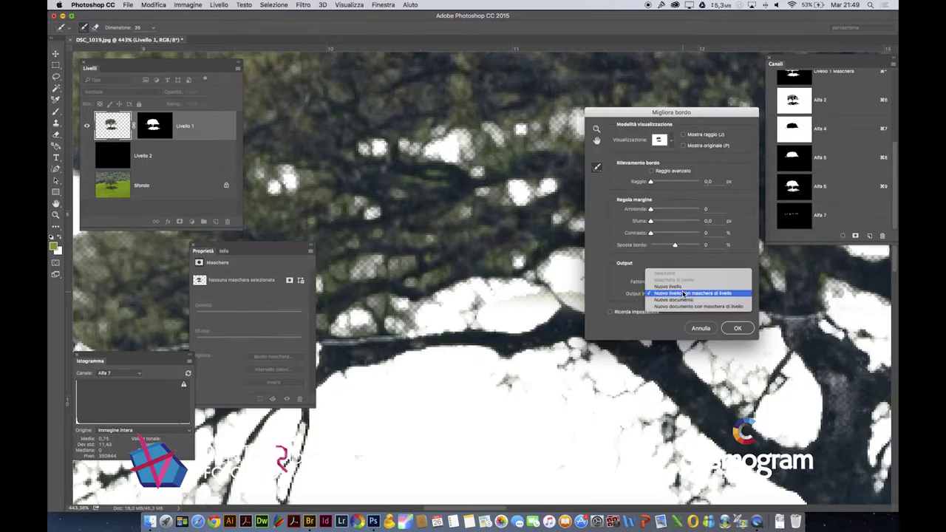
{"action": "left_click", "coordinate": [684, 293]}
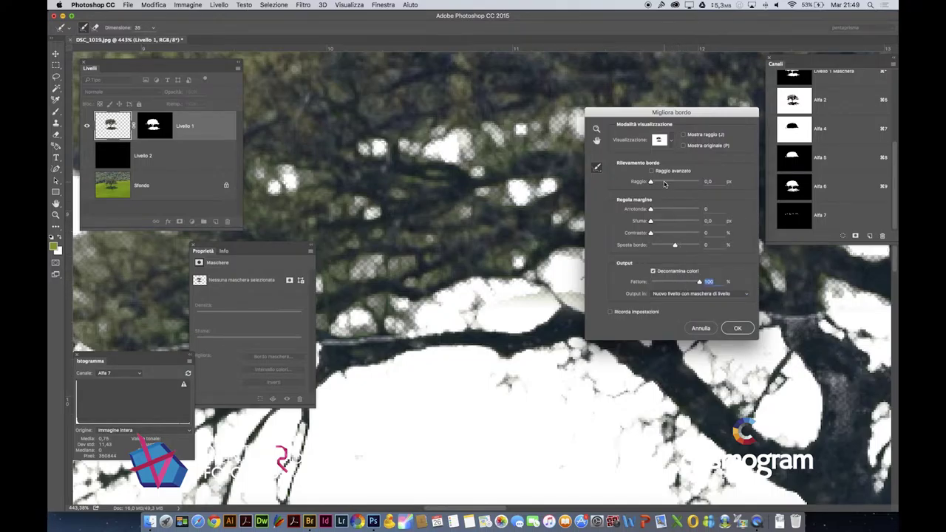
{"action": "left_click_drag", "start_coordinate": [651, 183], "coordinate": [658, 184]}
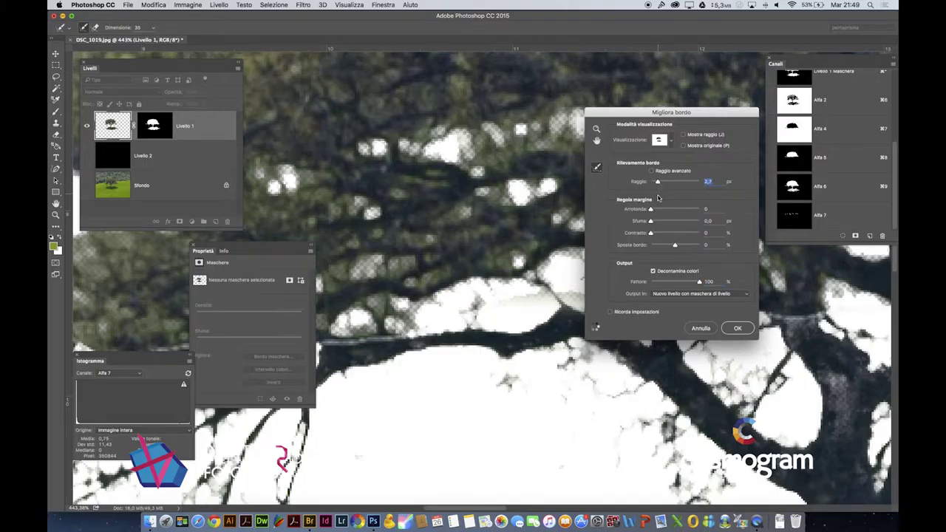
{"action": "left_click_drag", "start_coordinate": [659, 185], "coordinate": [655, 183]}
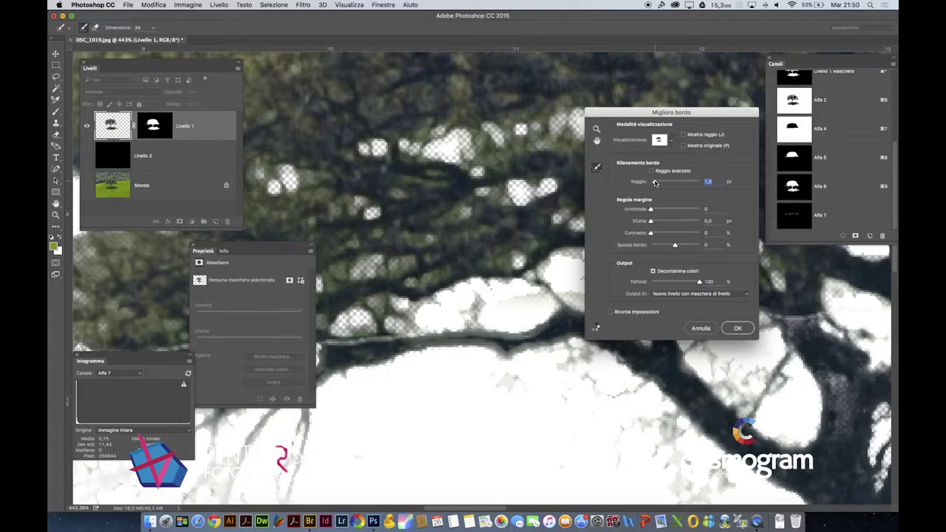
{"action": "left_click", "coordinate": [736, 328]}
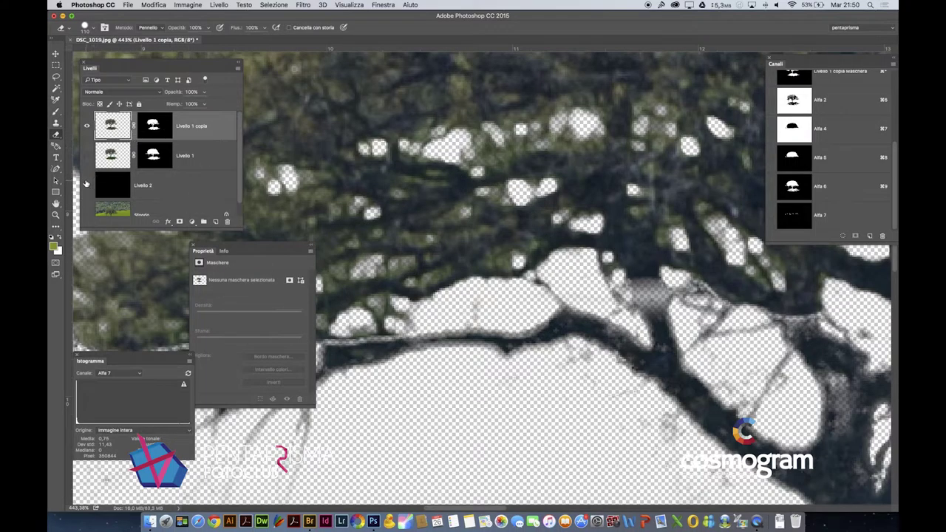
Step: Show black Livello 2 behind the refined tree, inspect branch edges, and open the adjustment layer list
{"action": "left_click", "coordinate": [86, 185]}
{"action": "left_click", "coordinate": [578, 295], "text": "alt"}
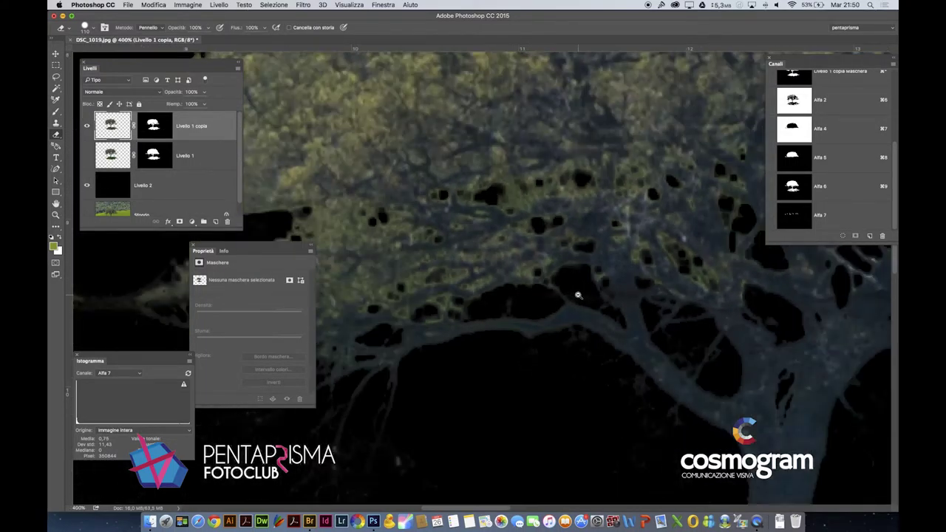
{"action": "left_click", "coordinate": [578, 295], "text": "alt"}
{"action": "left_click", "coordinate": [578, 295], "text": "alt"}
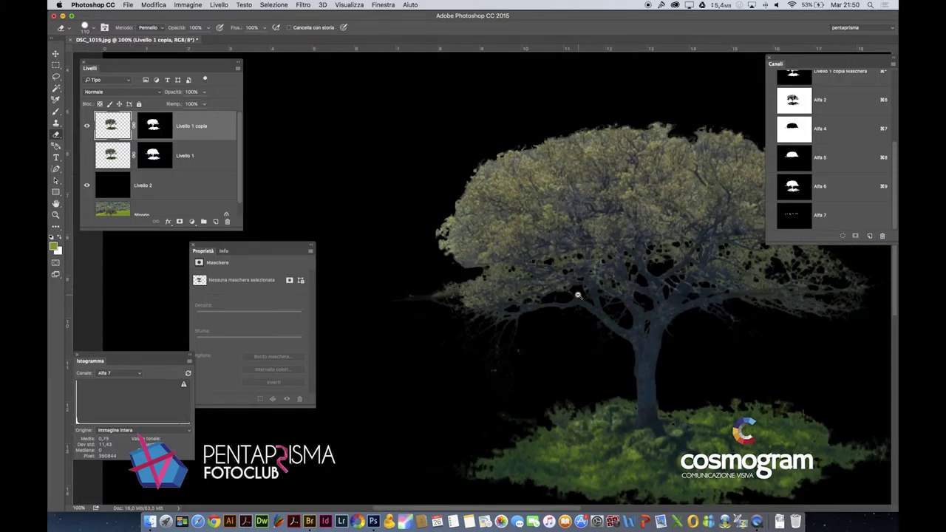
{"action": "left_click_drag", "start_coordinate": [578, 295], "coordinate": [639, 349]}
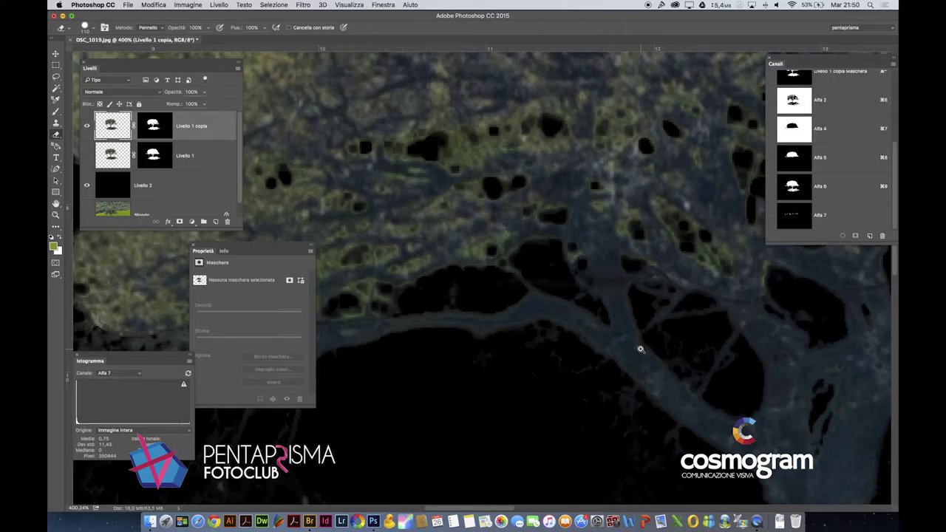
{"action": "left_click", "coordinate": [578, 242], "text": "alt"}
{"action": "scroll", "coordinate": [578, 242], "scroll_direction": "down", "scroll_amount": 3}
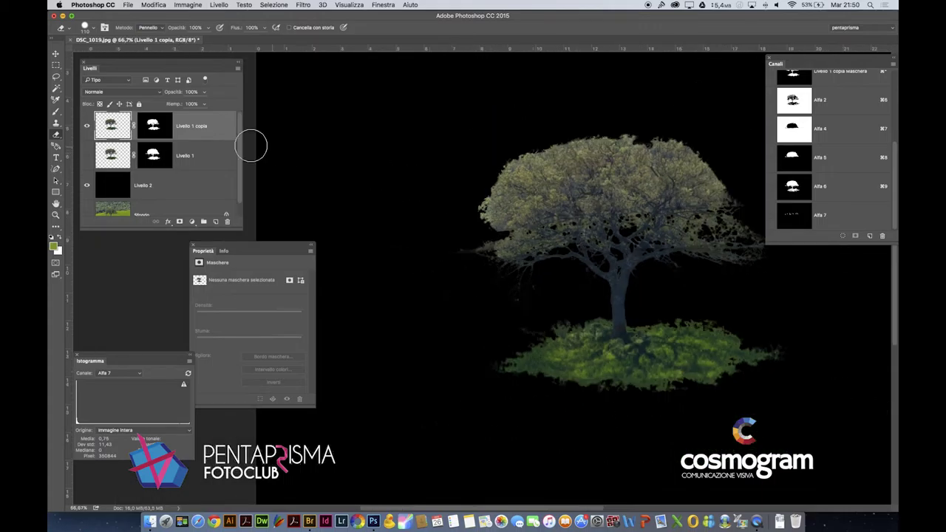
{"action": "left_click", "coordinate": [192, 221]}
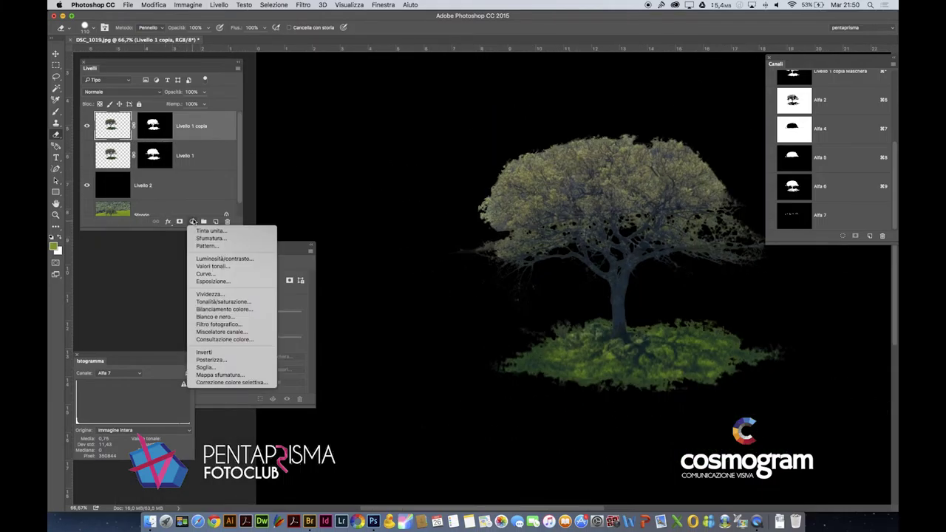
Step: Add a Curves adjustment layer with an S-curve that lifts the upper curve and lowers the shadows
{"action": "left_click", "coordinate": [221, 276]}
{"action": "left_click_drag", "start_coordinate": [254, 342], "coordinate": [267, 311]}
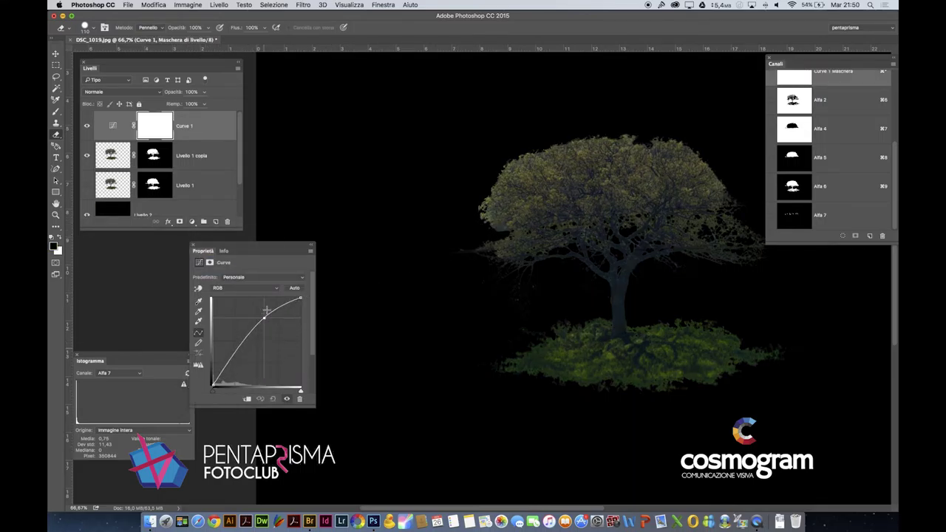
{"action": "left_click_drag", "start_coordinate": [243, 359], "coordinate": [235, 357]}
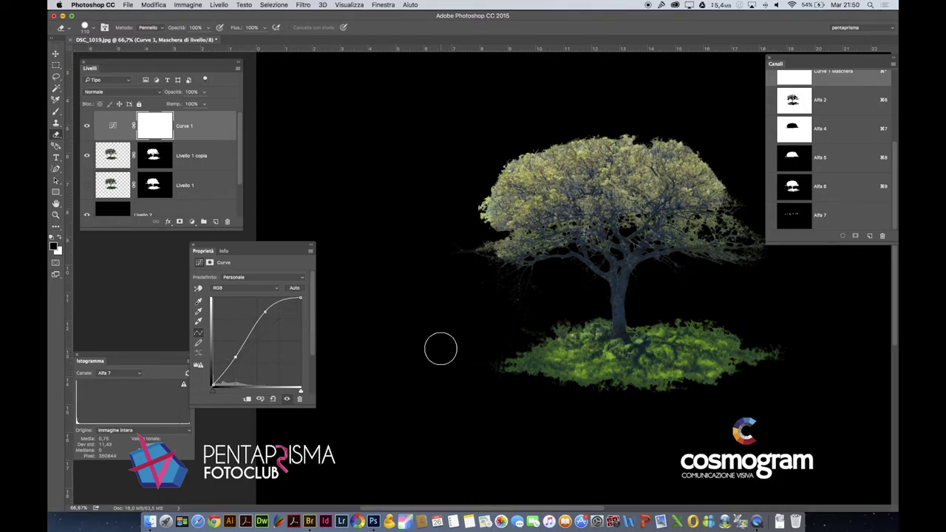
{"action": "scroll", "coordinate": [678, 217], "scroll_direction": "up", "scroll_amount": 5}
{"action": "mouse_move", "coordinate": [713, 258]}
{"action": "left_mouse_down"}
{"action": "mouse_move", "coordinate": [616, 271]}
{"action": "mouse_move", "coordinate": [398, 219]}
{"action": "left_mouse_up"}
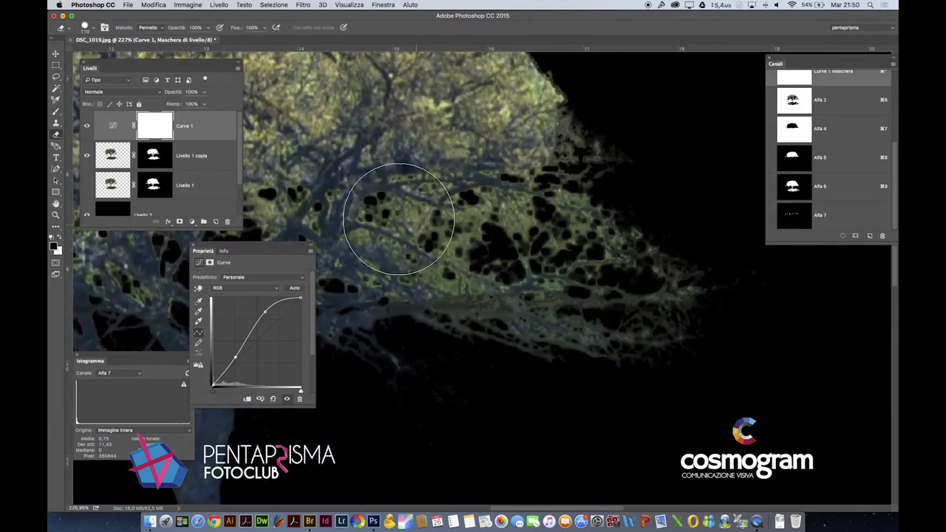
Step: Test-paint on Livello 1 copia's mask, undo it, then hide the black Livello 2 layer
{"action": "left_click", "coordinate": [155, 155]}
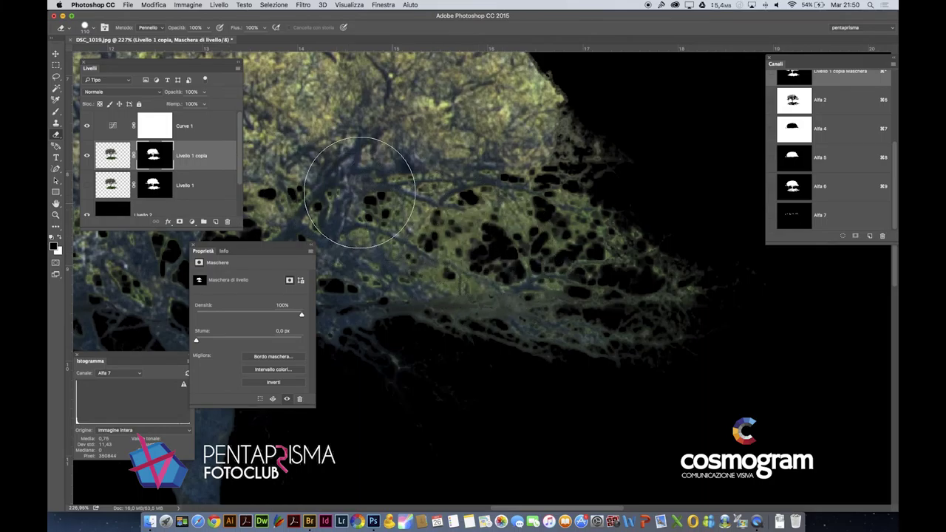
{"action": "mouse_move", "coordinate": [503, 254]}
{"action": "left_mouse_down"}
{"action": "mouse_move", "coordinate": [468, 236]}
{"action": "mouse_move", "coordinate": [484, 250]}
{"action": "left_mouse_up"}
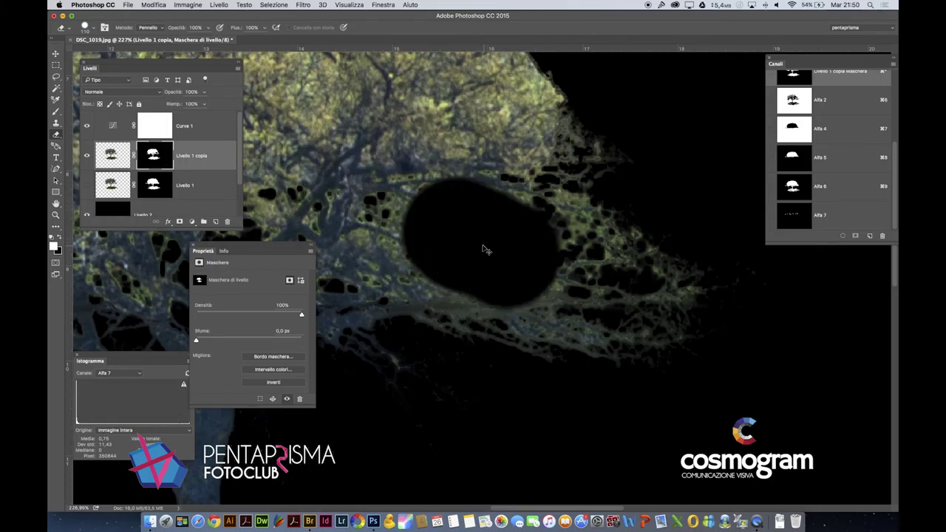
{"action": "key", "text": "super+z"}
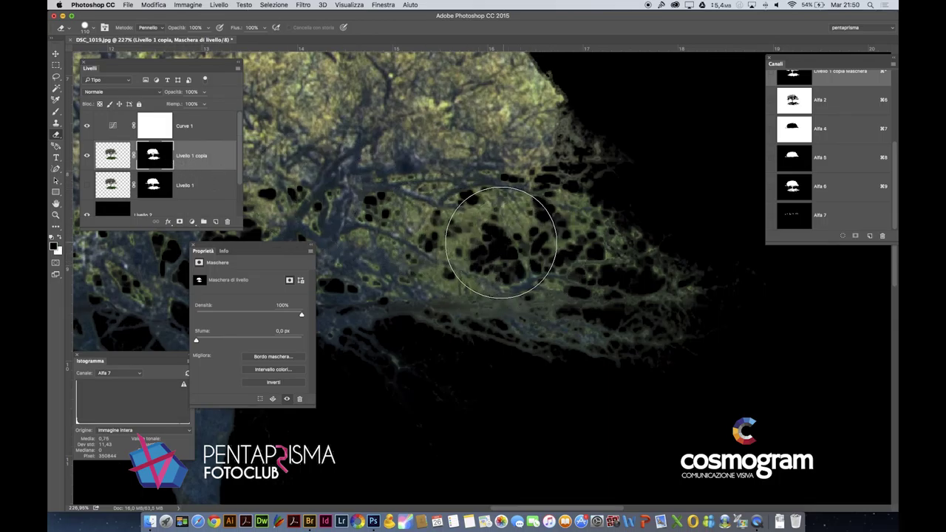
{"action": "scroll", "coordinate": [112, 150], "scroll_direction": "down", "scroll_amount": 2}
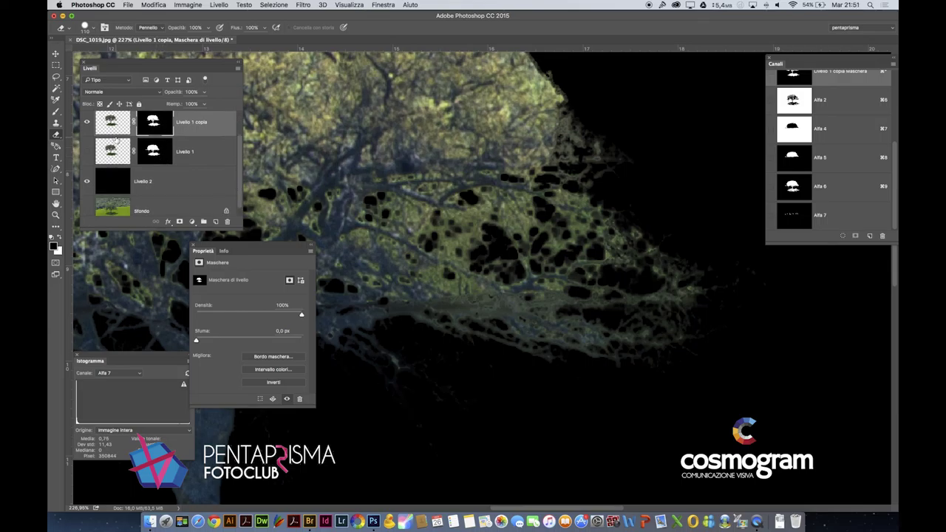
{"action": "left_click", "coordinate": [88, 182]}
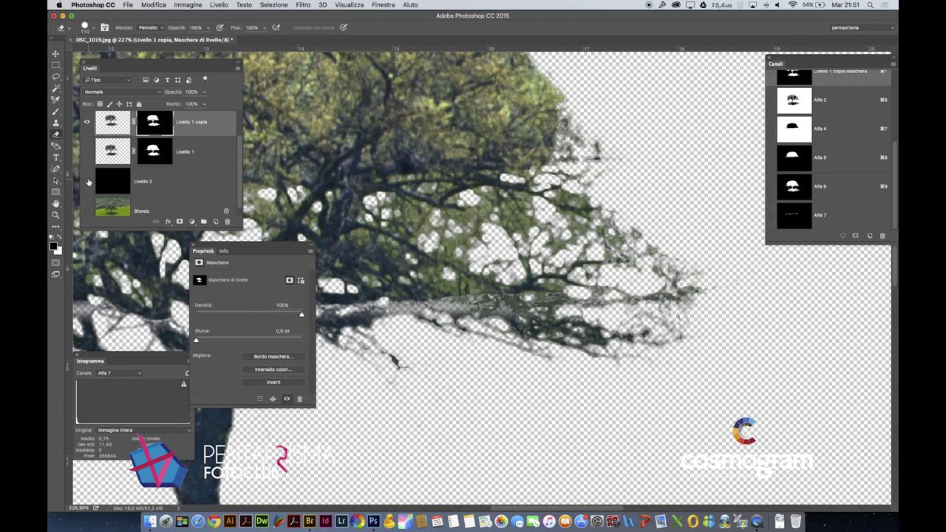